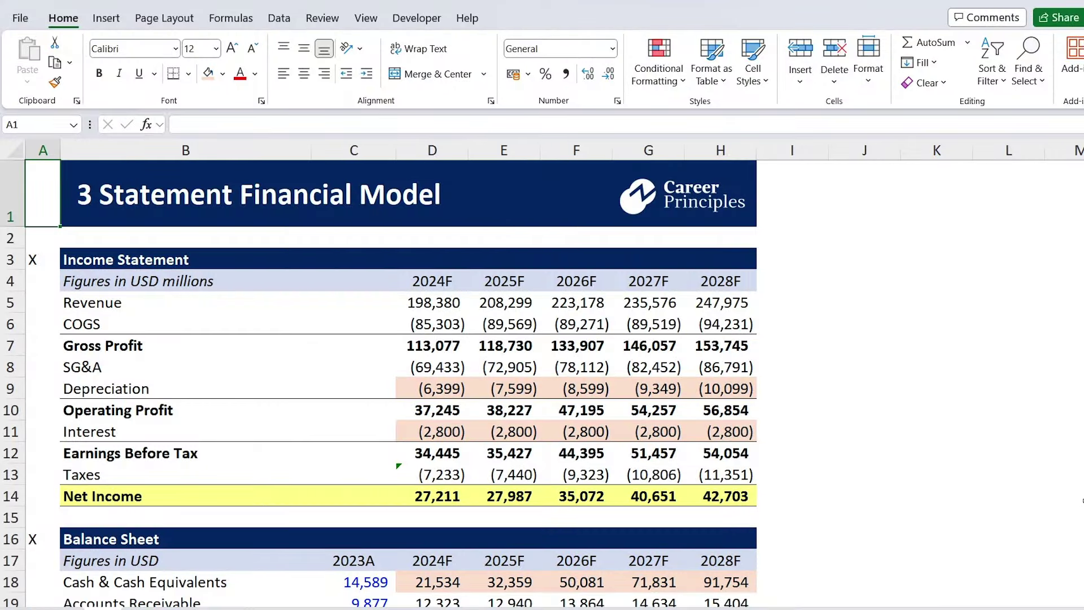
key("ctrl+Down")
key("ctrl+Down")
key("ctrl+Down")
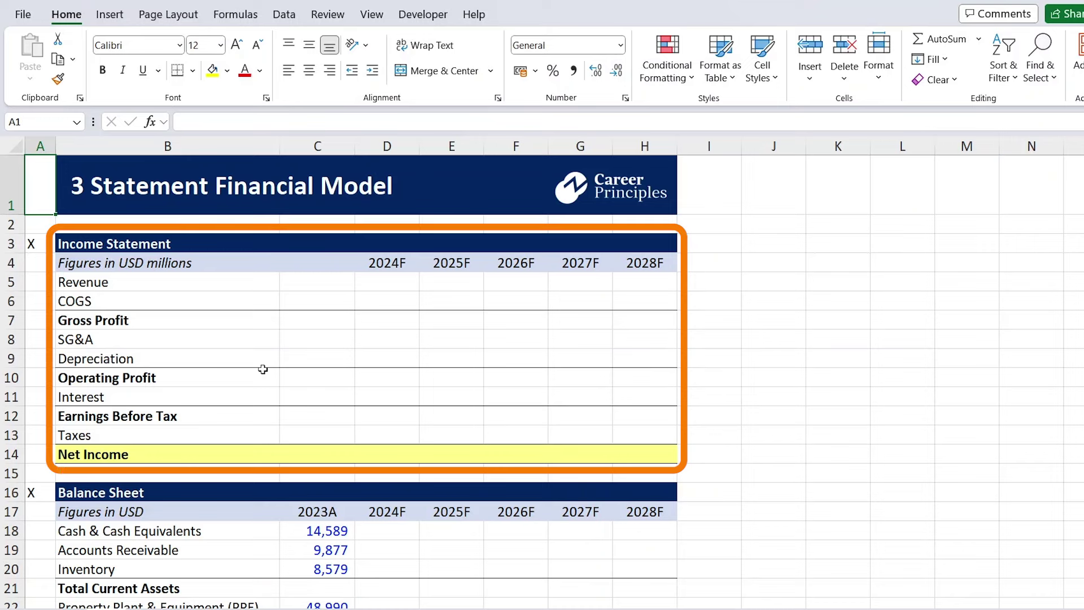
Turn off the gridlines on the financial model sheet
left_click(337, 332)
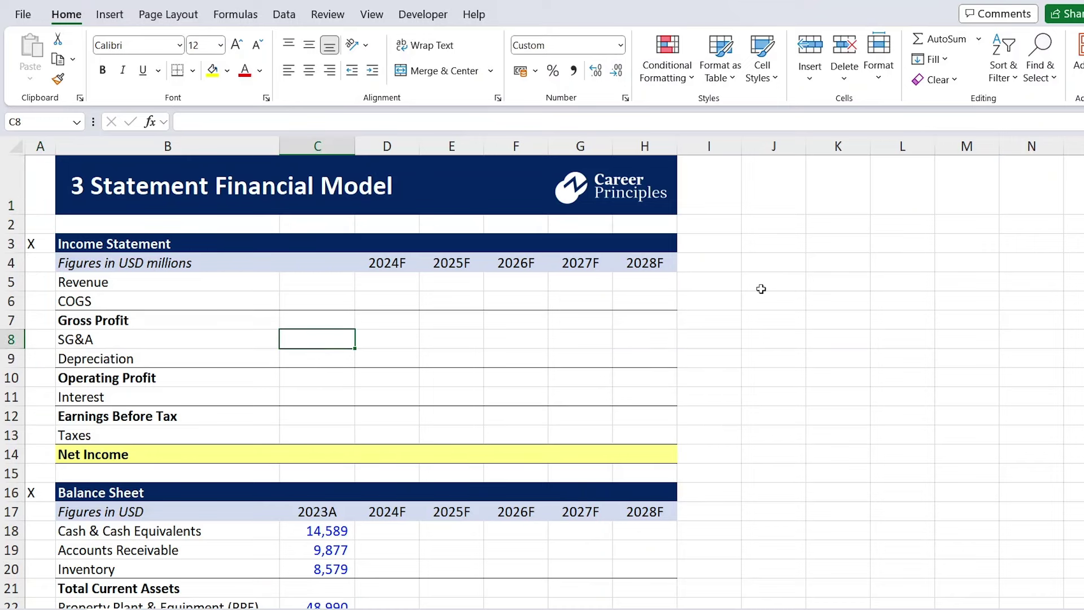
left_click(761, 287)
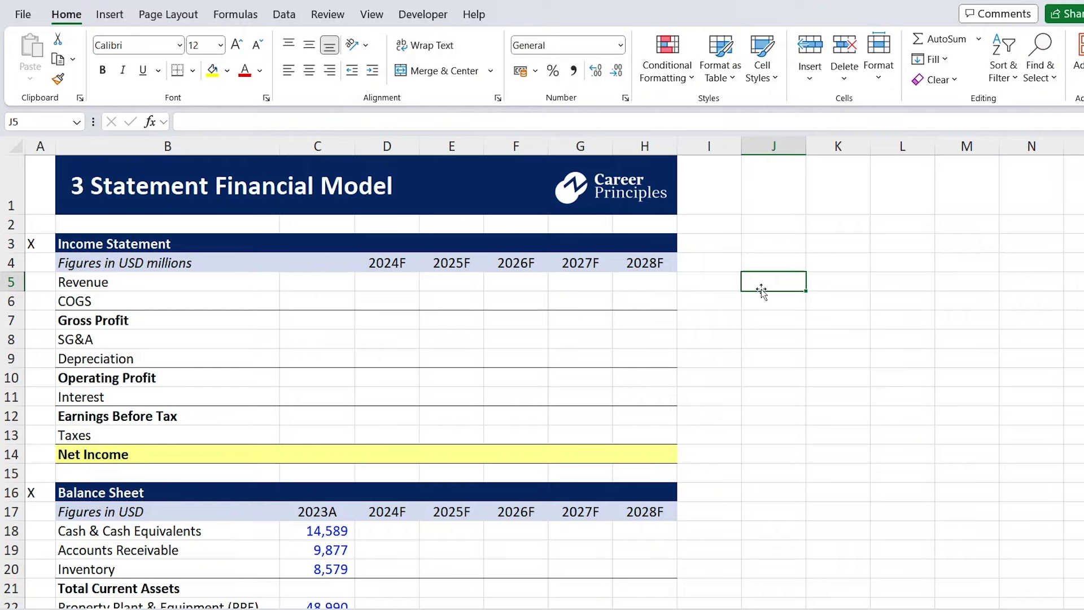
key("alt")
key("w")
key("v")
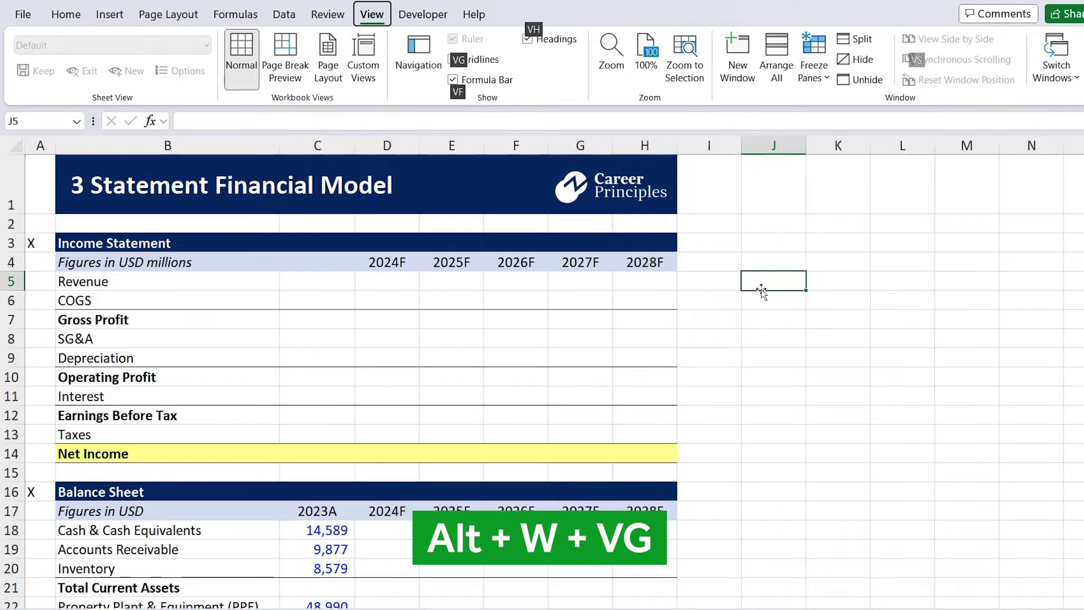
key("g")
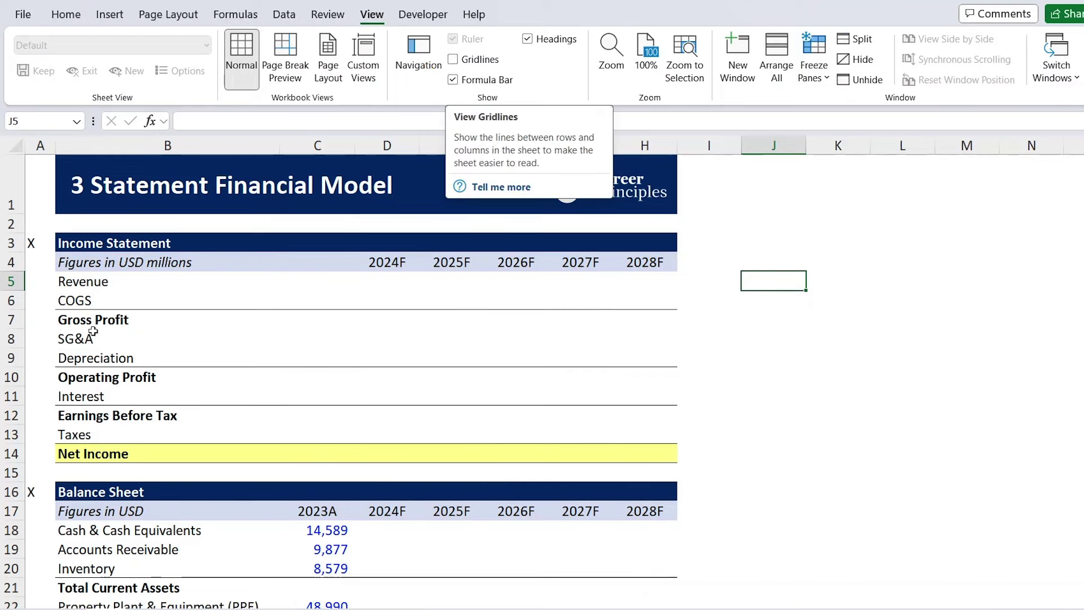
Review the model's sections by jumping between the X markers in column A, ending at the units sold assumption
left_click_drag(32, 247, 169, 282)
left_click(34, 246)
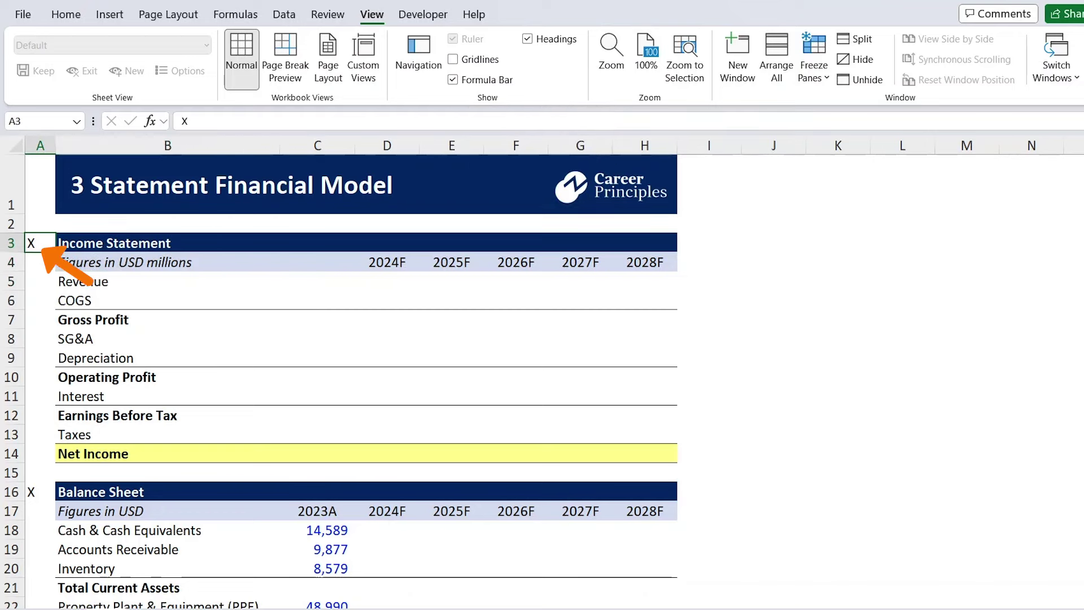
key("ctrl+Down")
key("ctrl+Down")
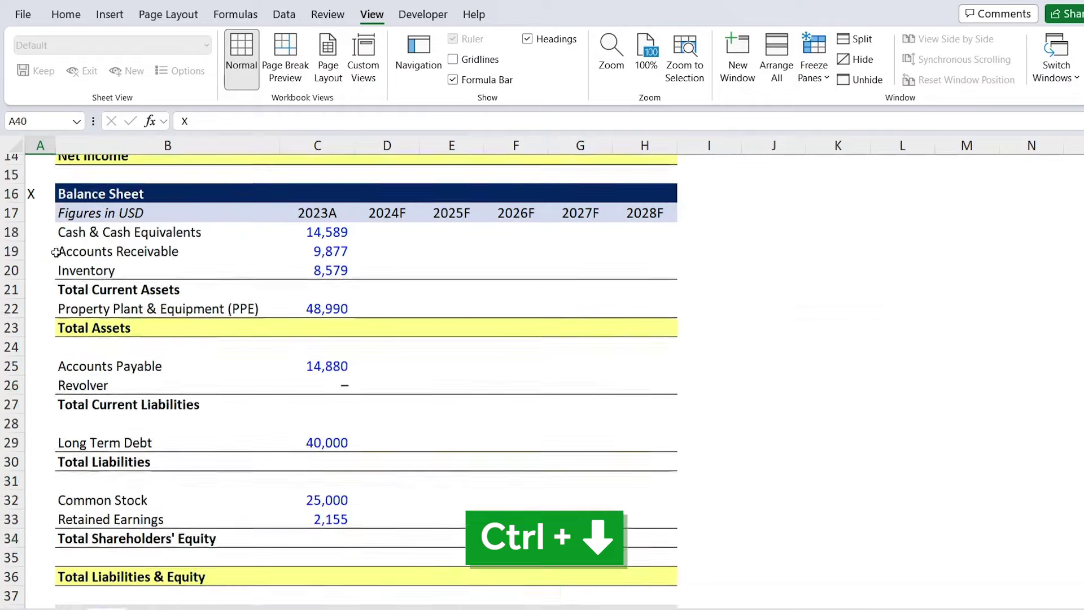
key("ctrl+Down")
key("ctrl+Down")
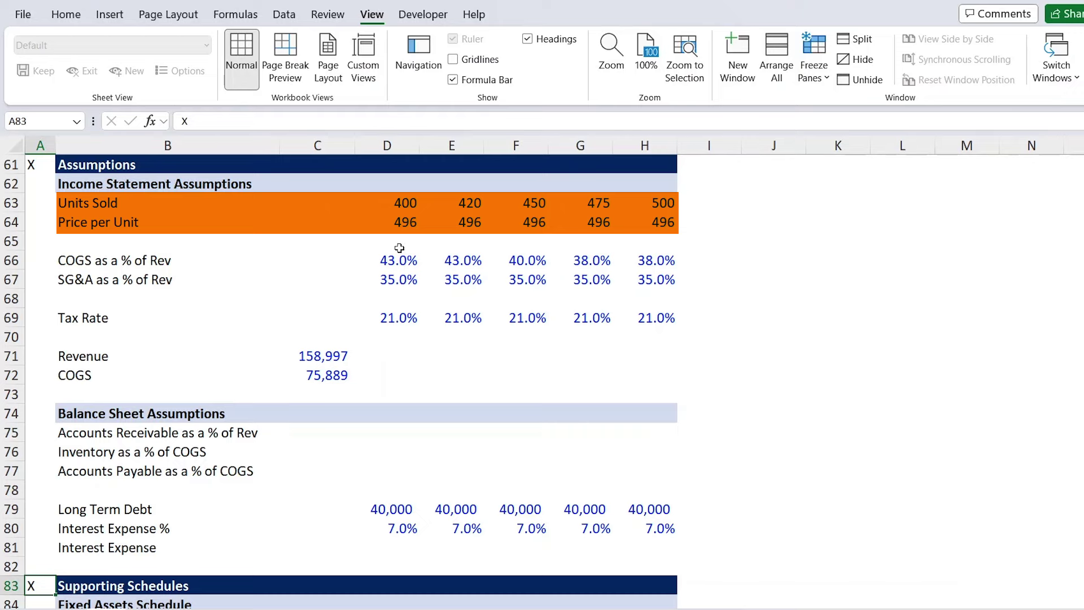
left_click(72, 206)
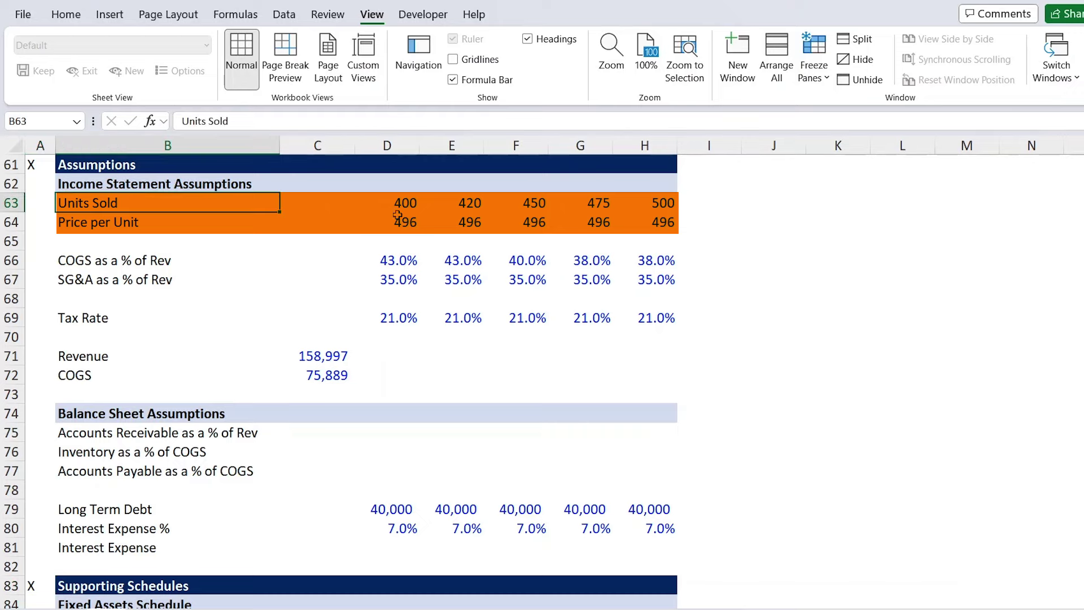
Calculate 2024F Revenue in D5 as units sold times price per unit with the formula =D63*D64
scroll(398, 214, "up", 20)
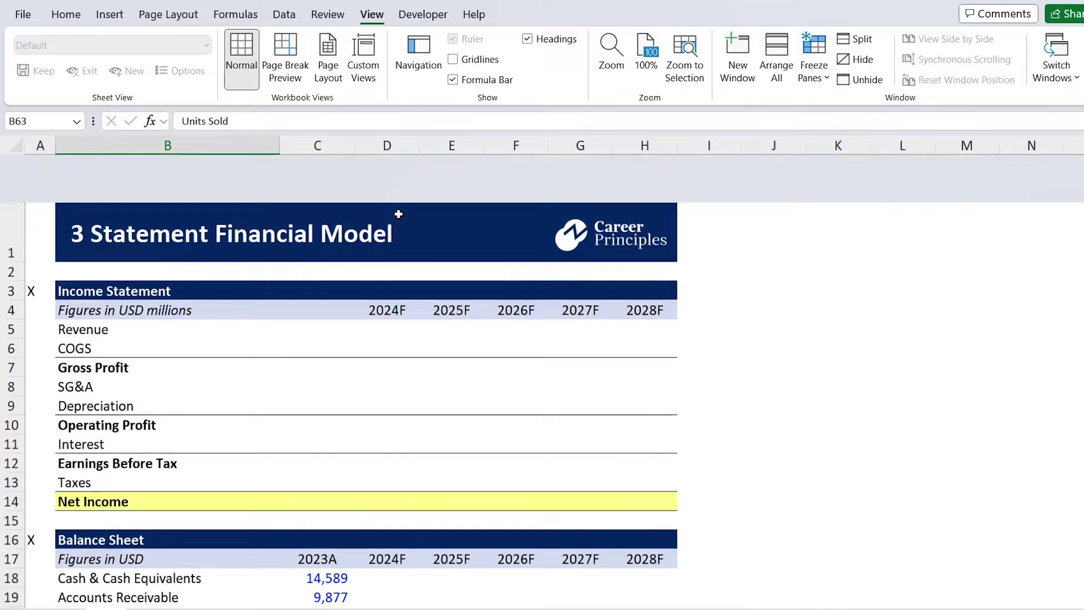
left_click(393, 281)
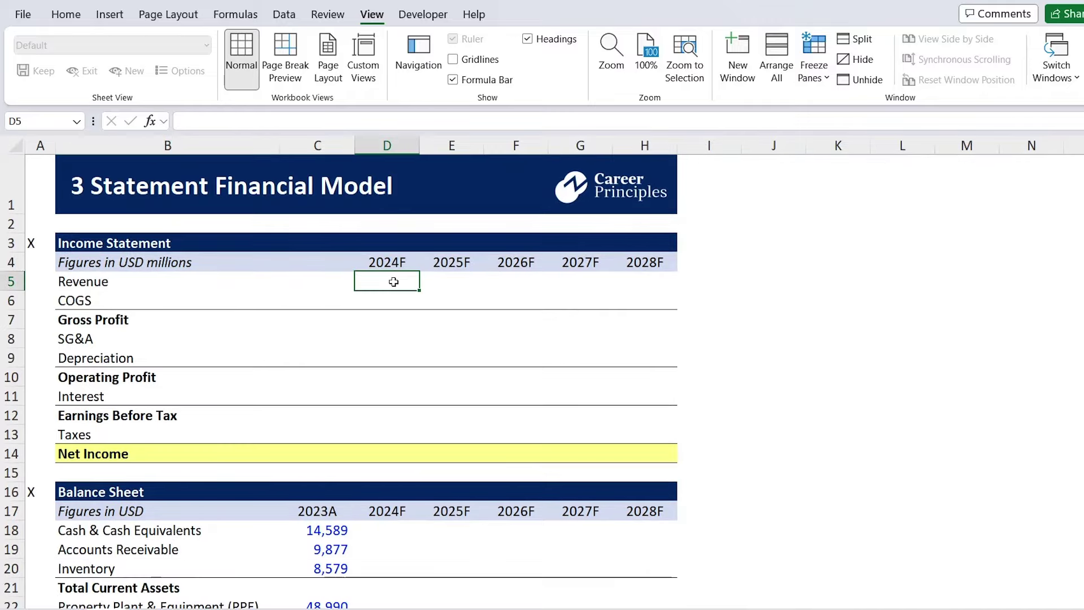
type("=")
scroll(393, 281, "down", 13)
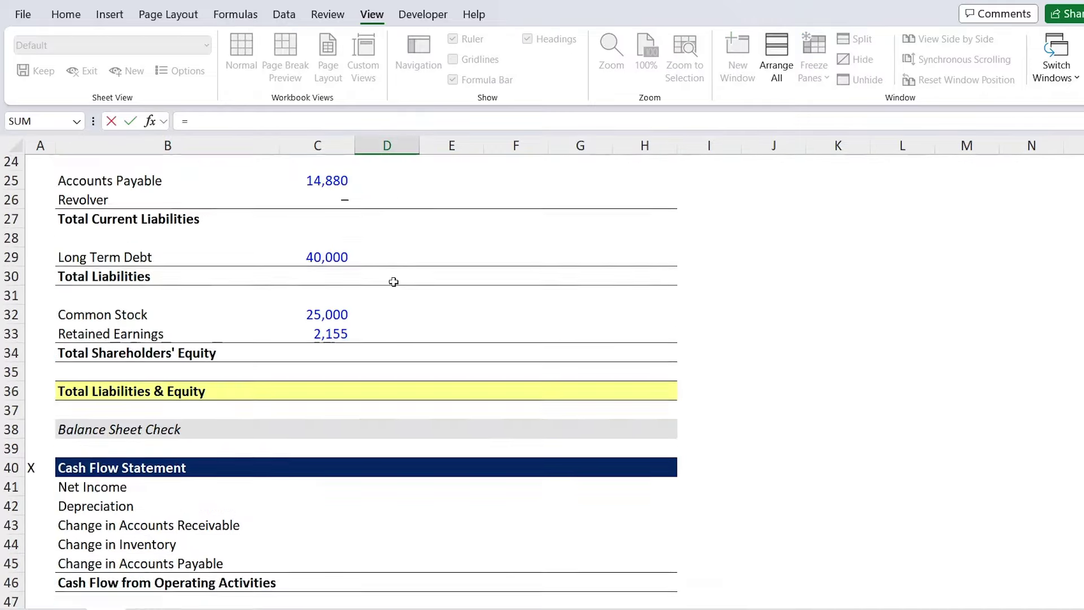
scroll(393, 281, "down", 8)
scroll(394, 282, "up", 1)
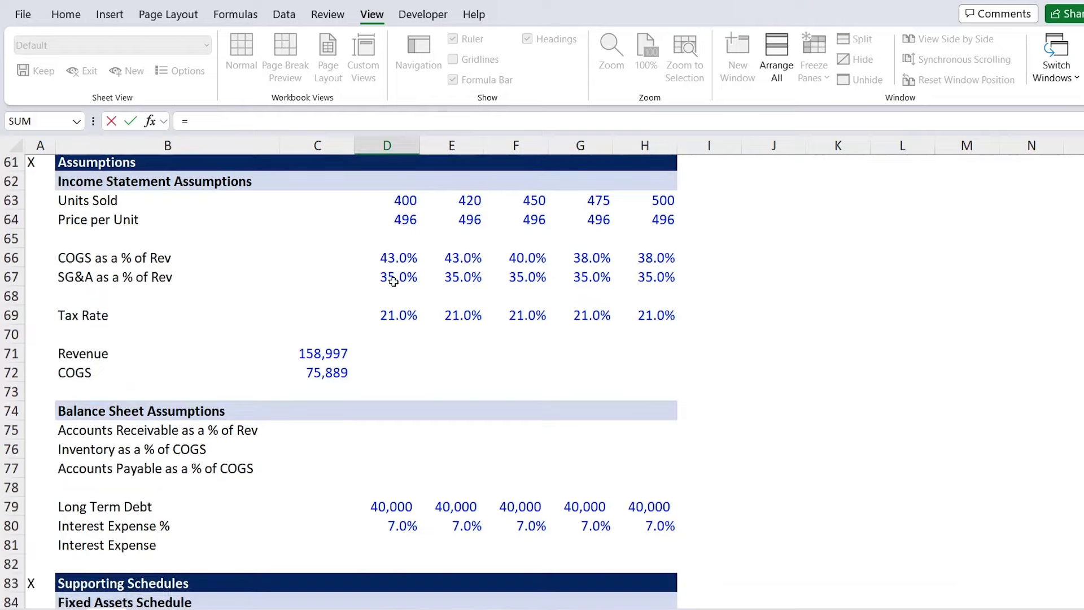
left_click(401, 202)
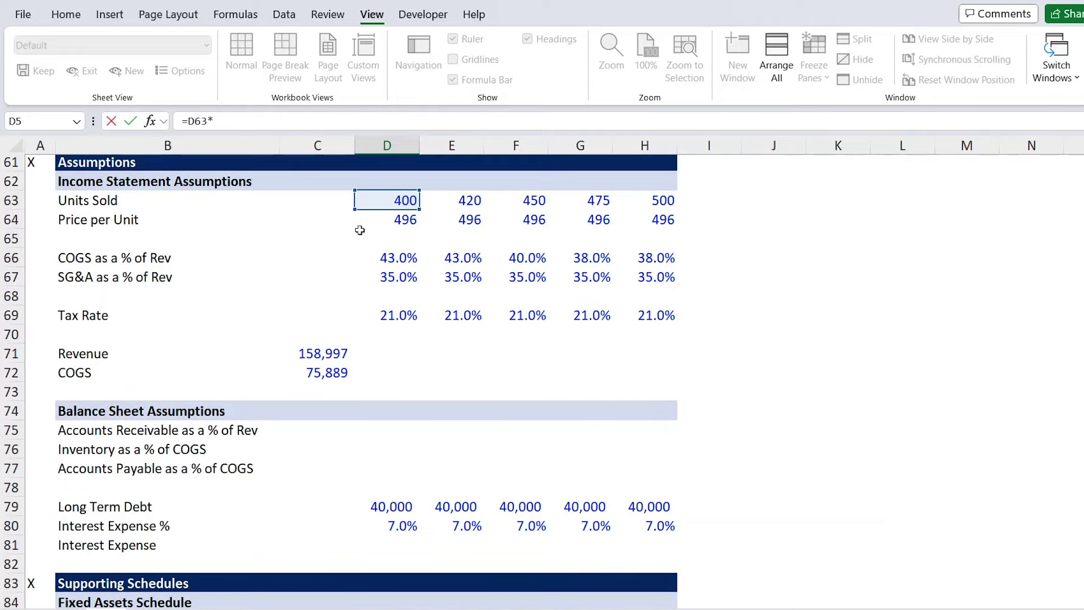
left_click(376, 219)
key("Return")
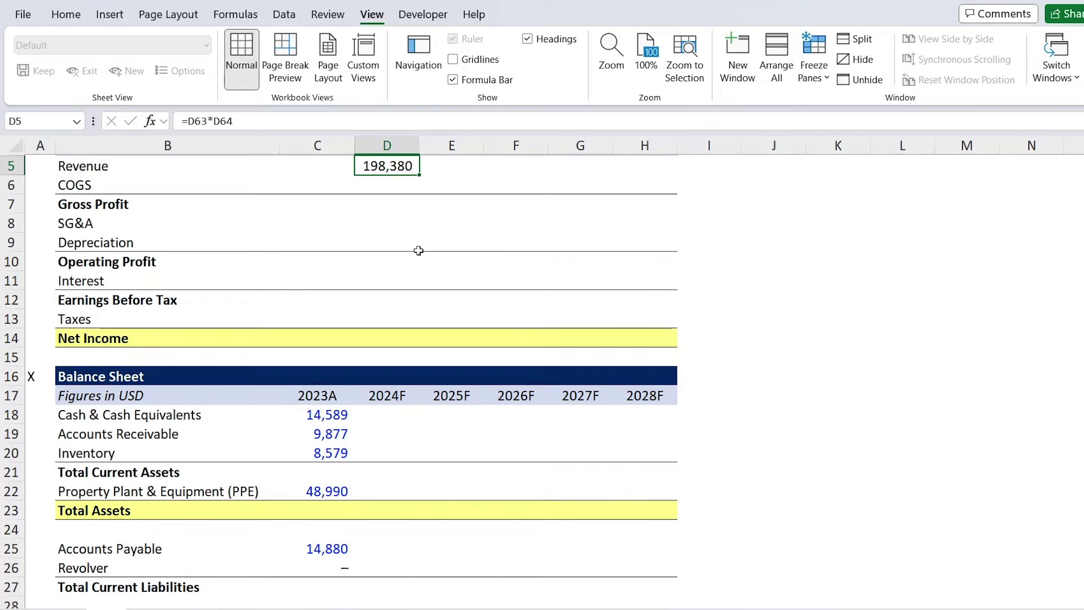
Calculate 2024F COGS in D6 as a negative percentage of revenue with the formula =-D66*D5
key("Down")
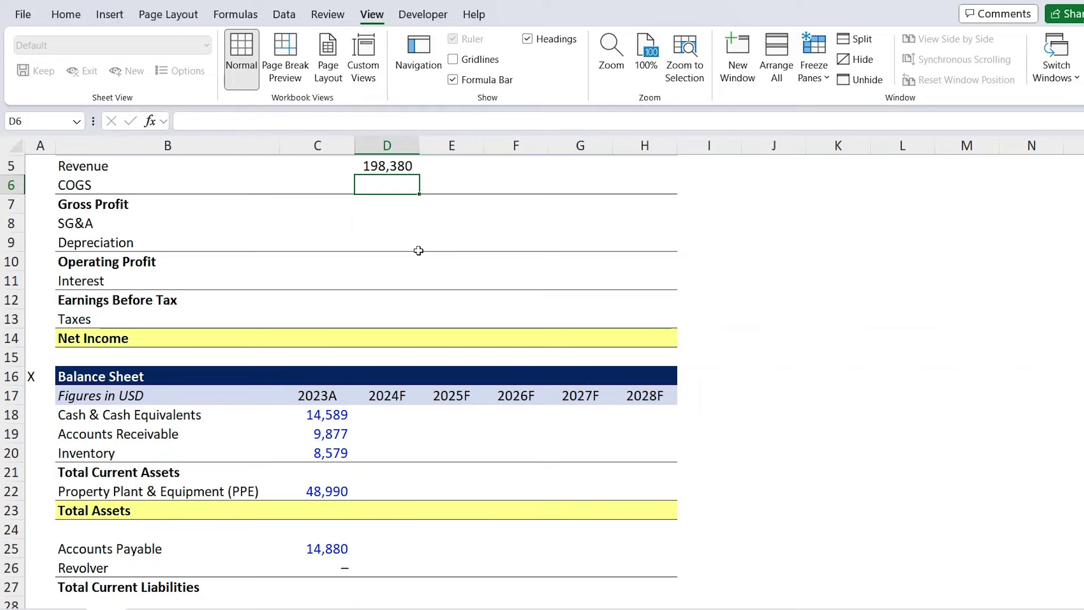
type("=-")
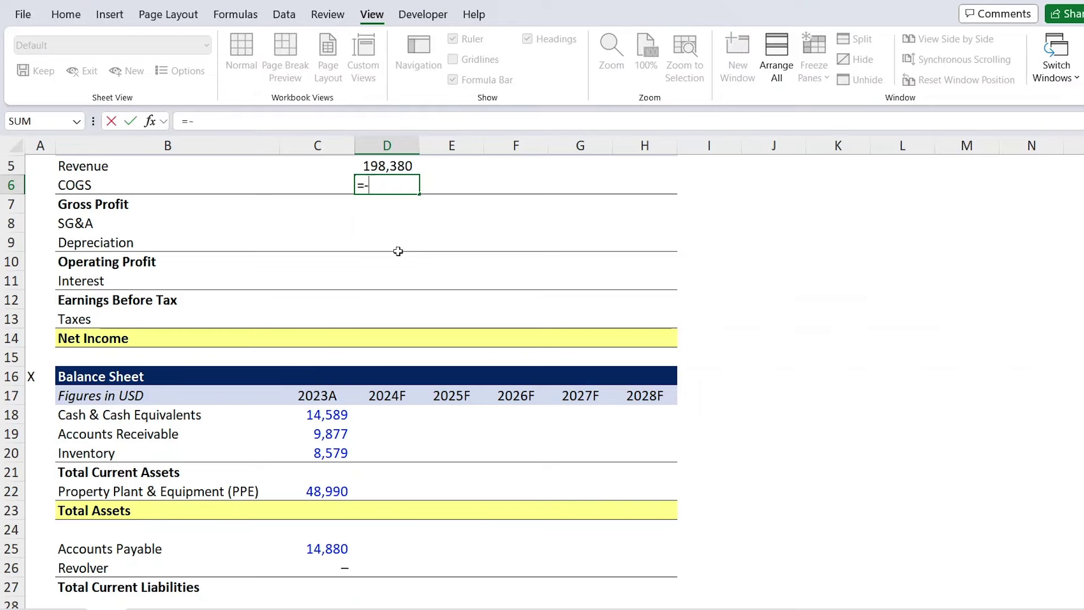
scroll(398, 251, "down", 16)
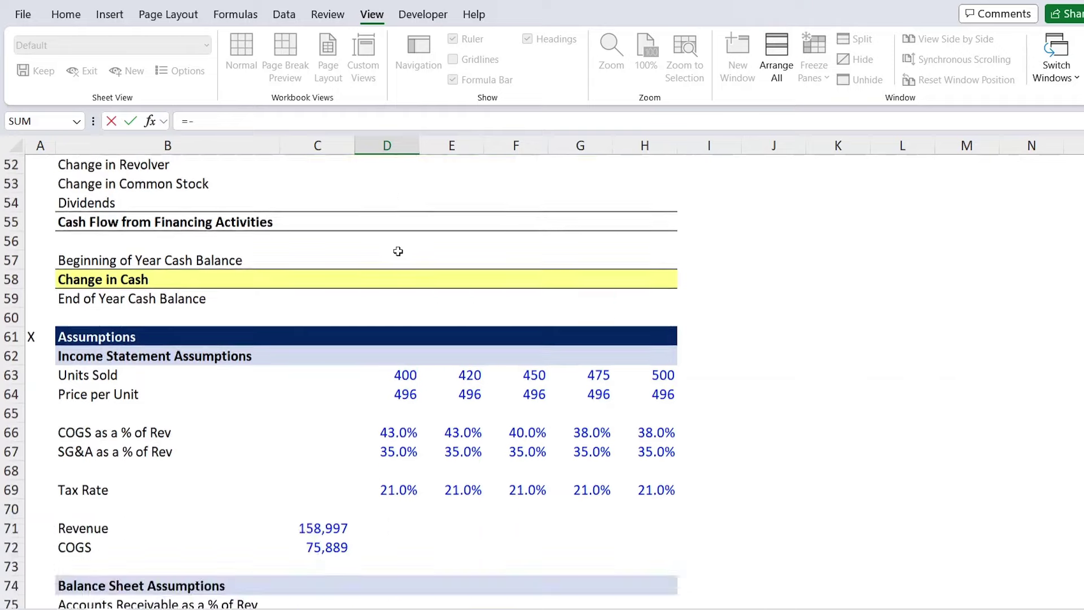
scroll(398, 251, "down", 2)
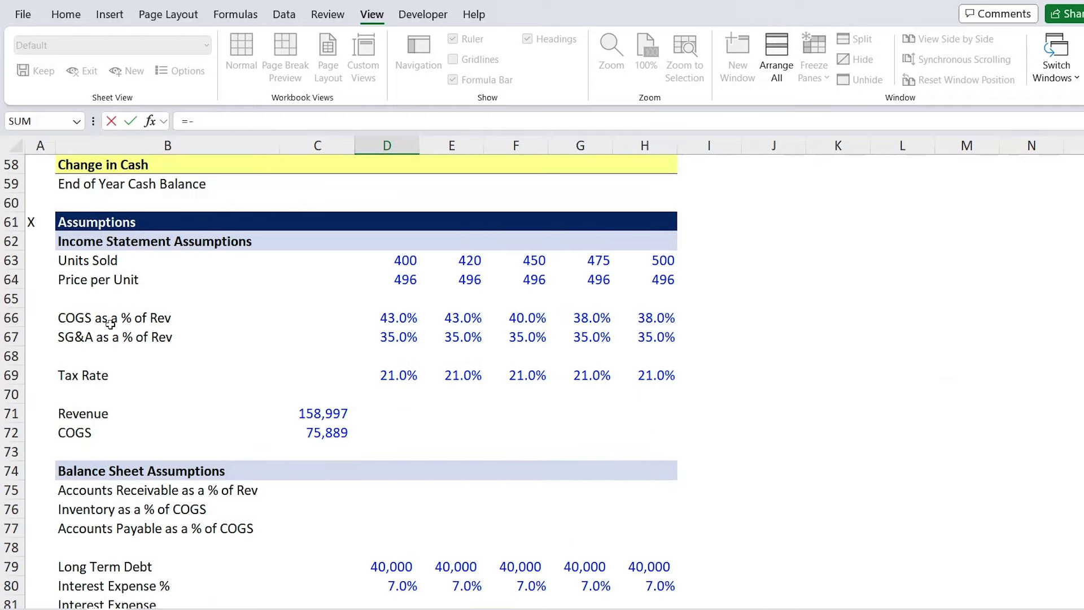
left_click(404, 317)
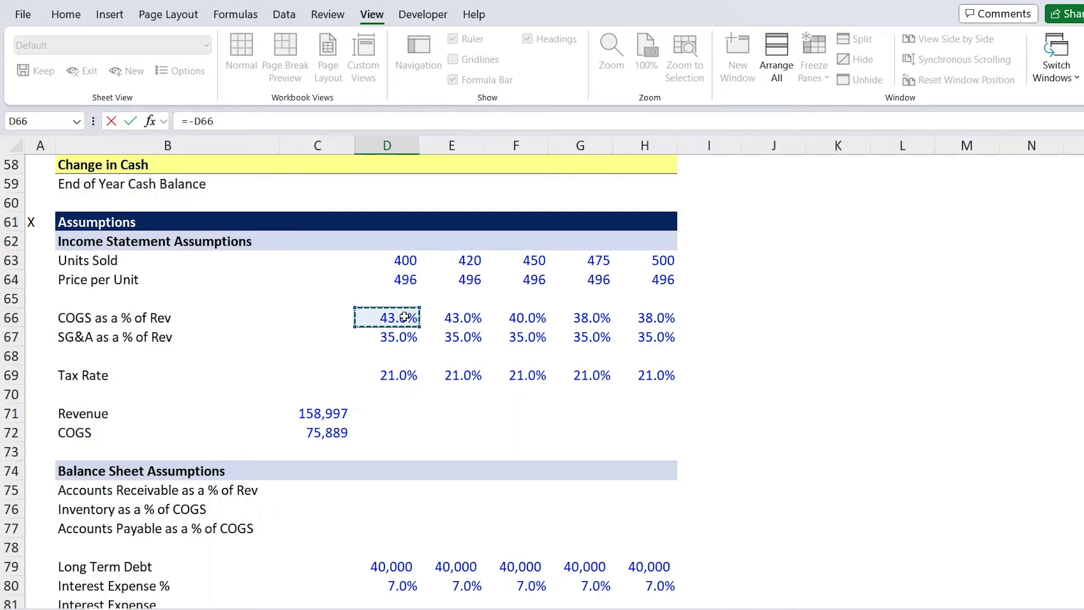
type("*")
scroll(404, 317, "up", 19)
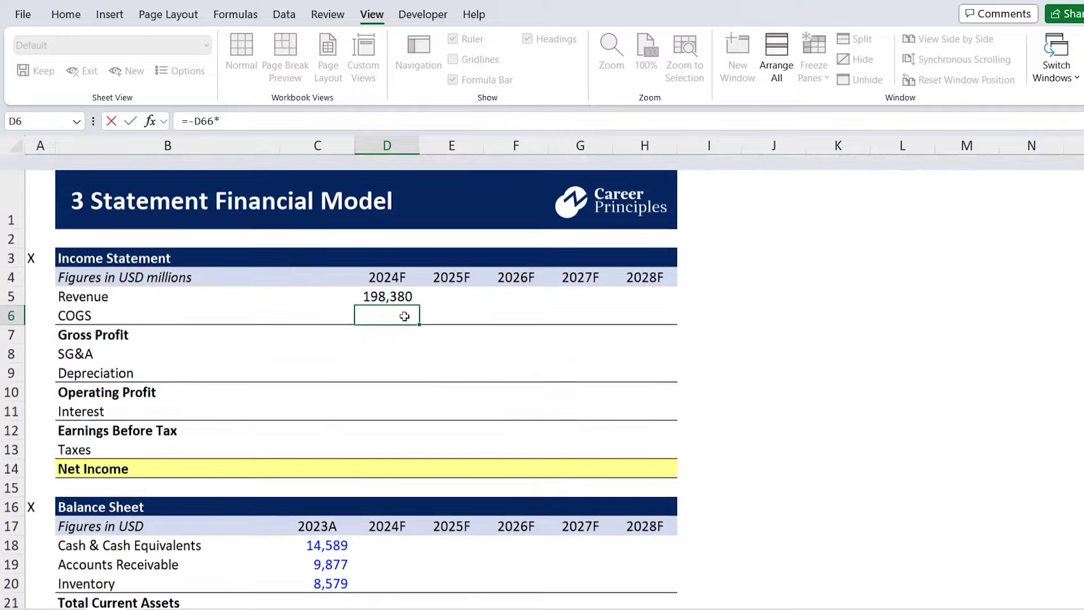
left_click(374, 281)
key("Return")
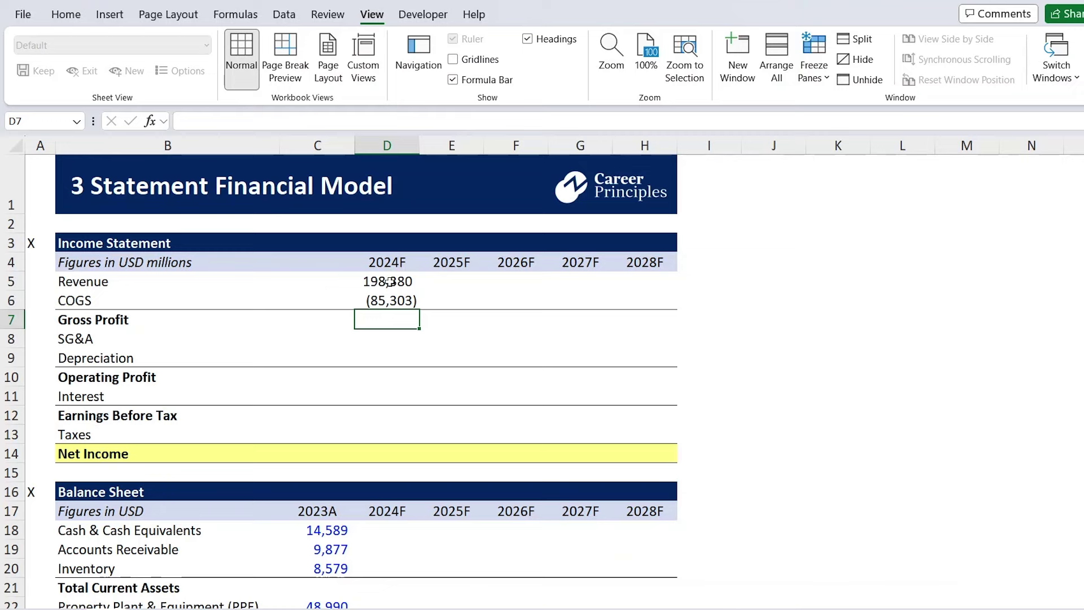
Calculate 2024F Gross Profit in D7 by summing revenue and COGS with =SUM(D5:D6)
type("=")
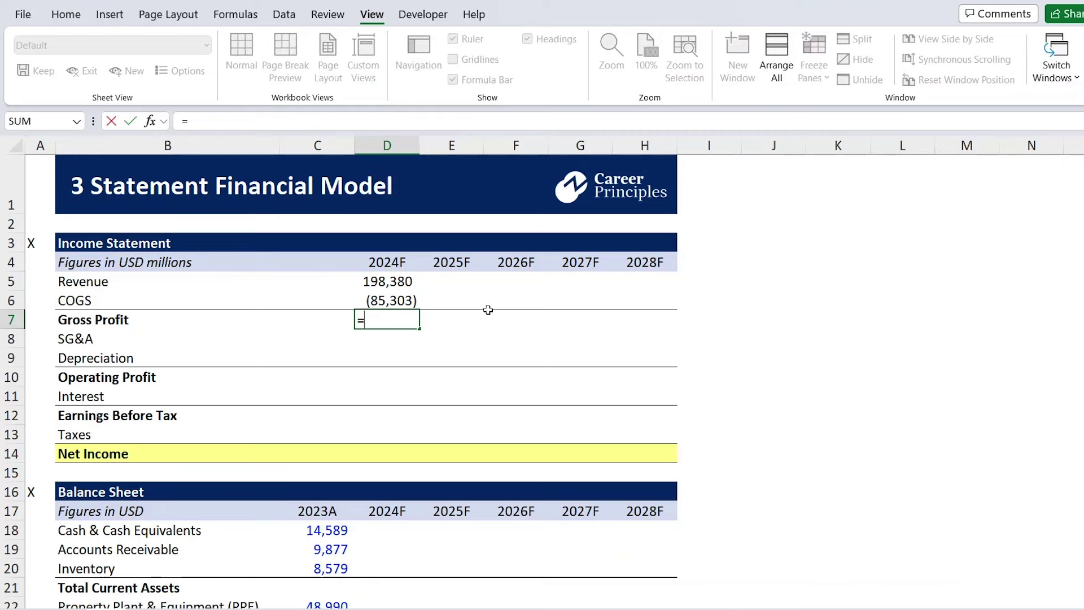
type("sum")
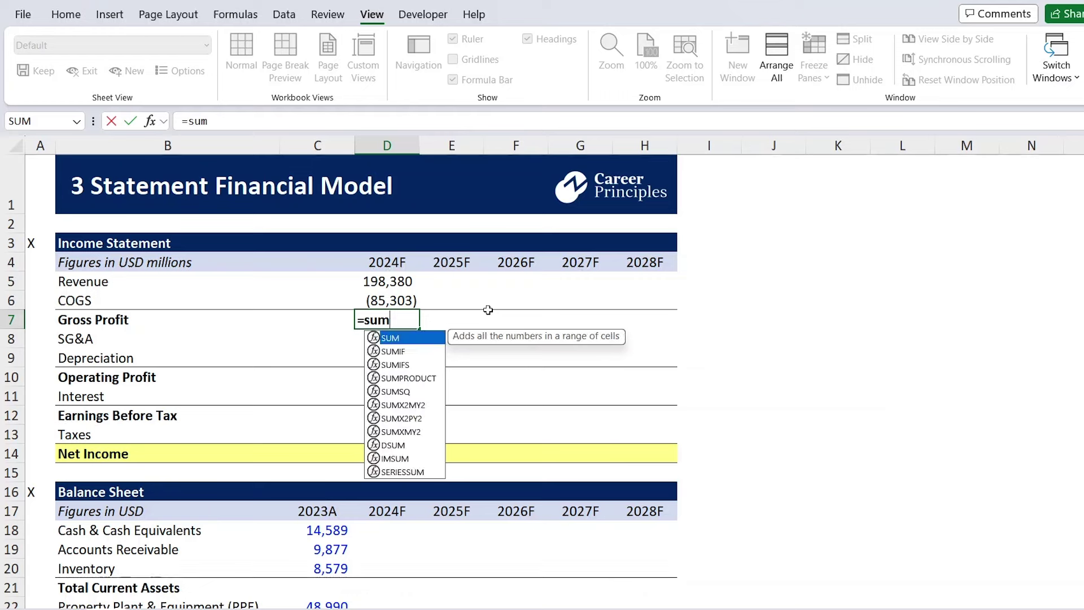
key("Tab")
key("Up")
key("shift+Up")
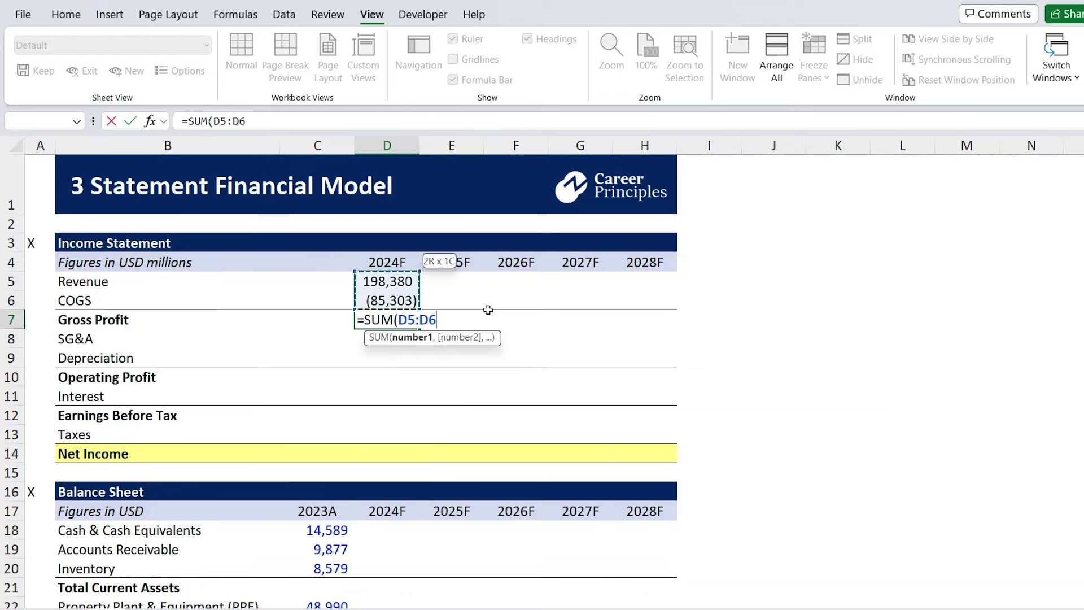
key("Return")
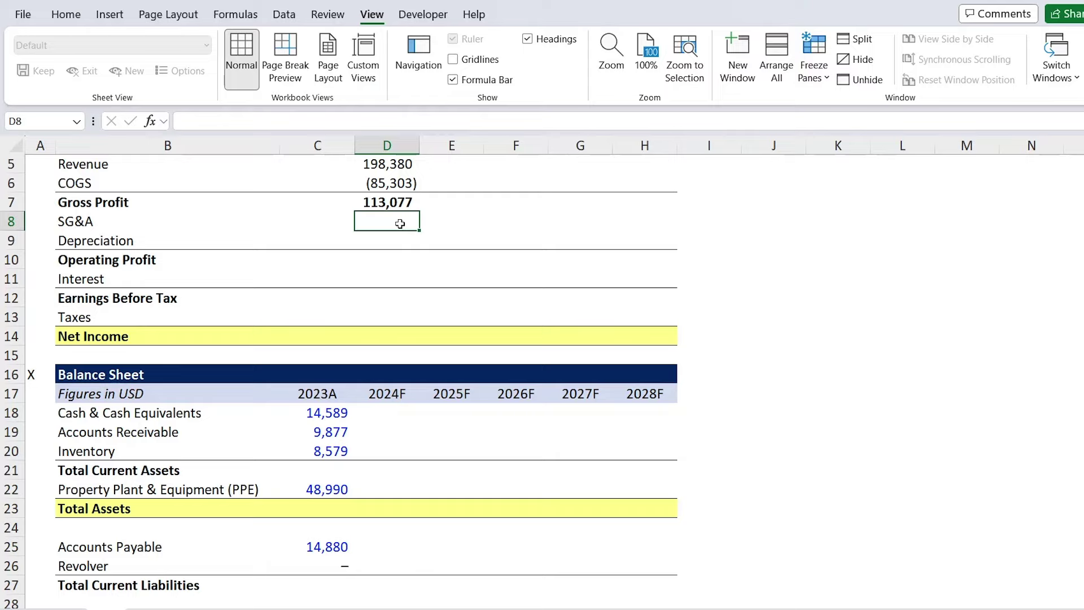
Calculate 2024F SG&A in D8 as a negative percentage of revenue with the formula =D5*-D67
scroll(400, 224, "down", 17)
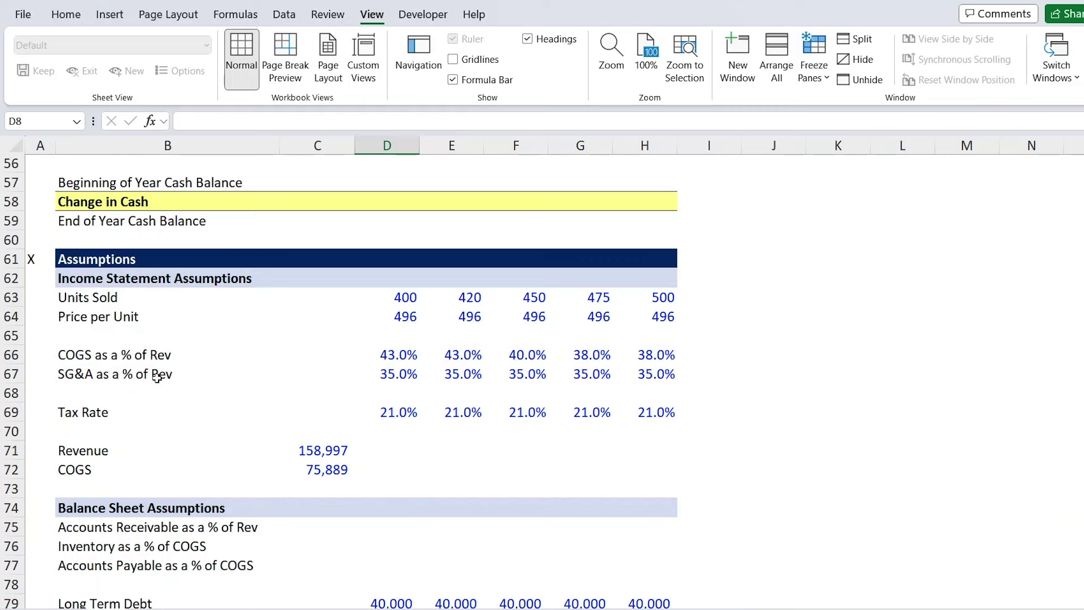
scroll(157, 377, "up", 18)
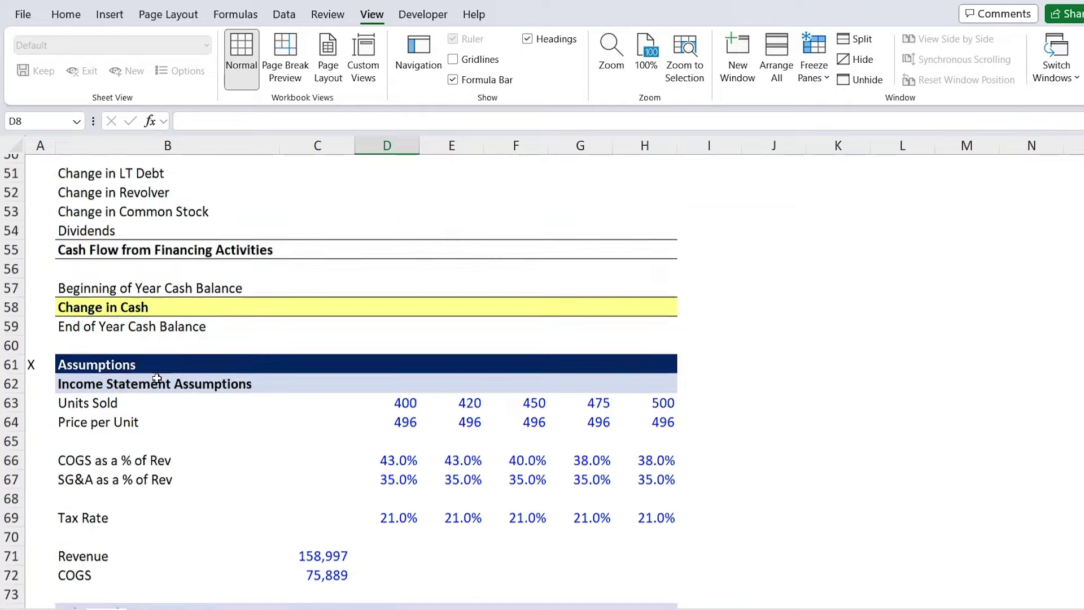
type("=")
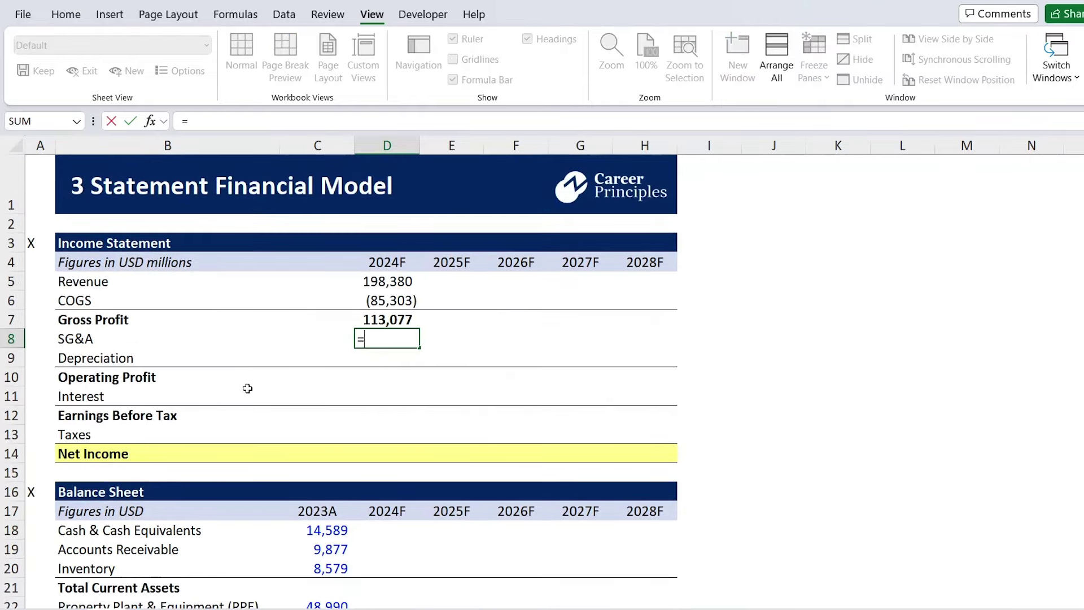
key("Up")
key("Up")
key("Up")
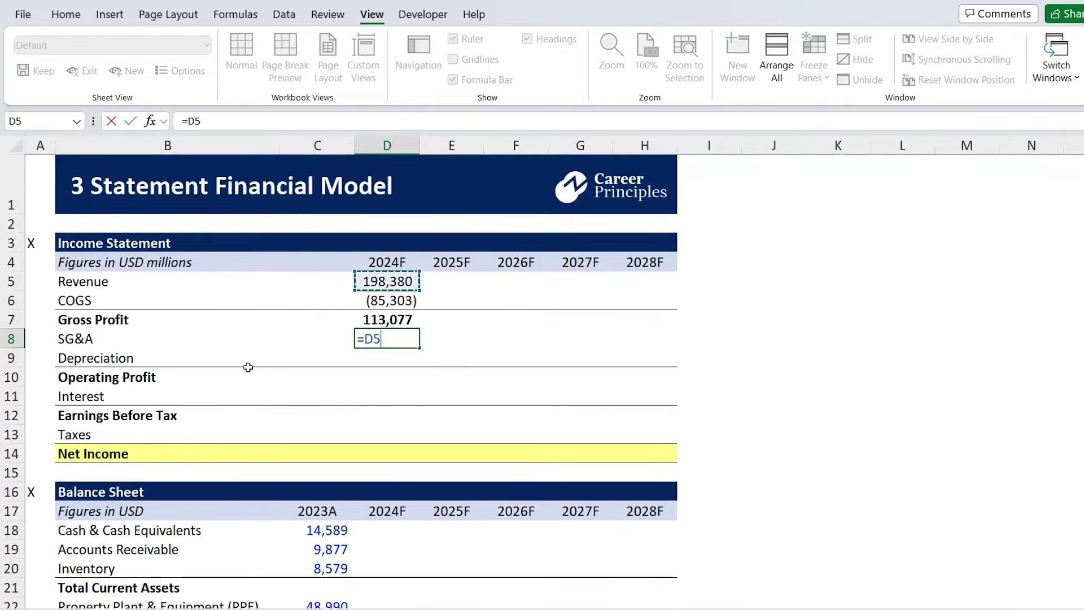
type("*-")
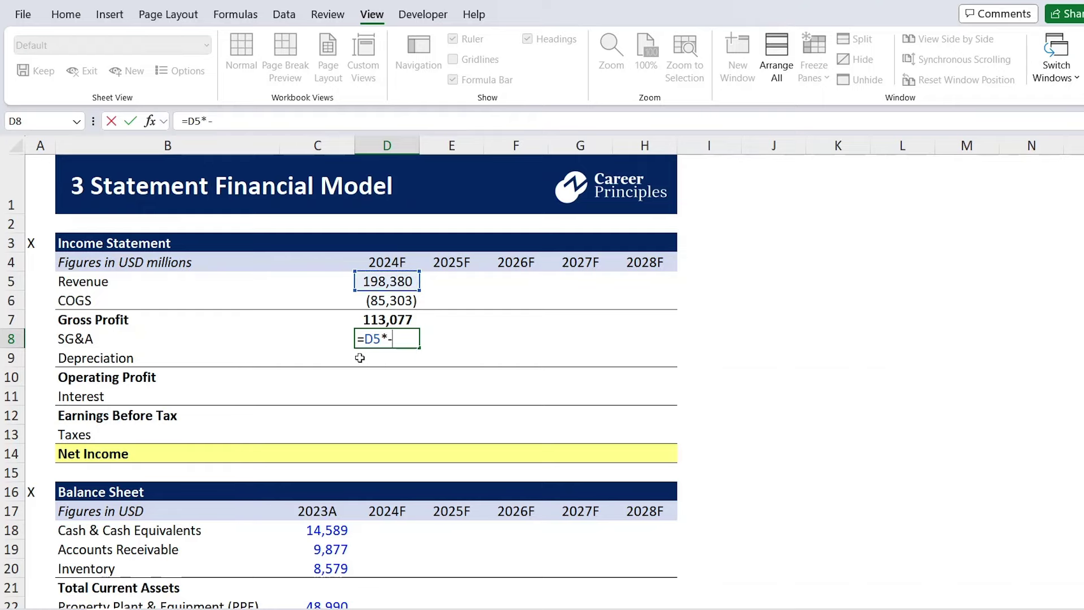
scroll(425, 358, "down", 20)
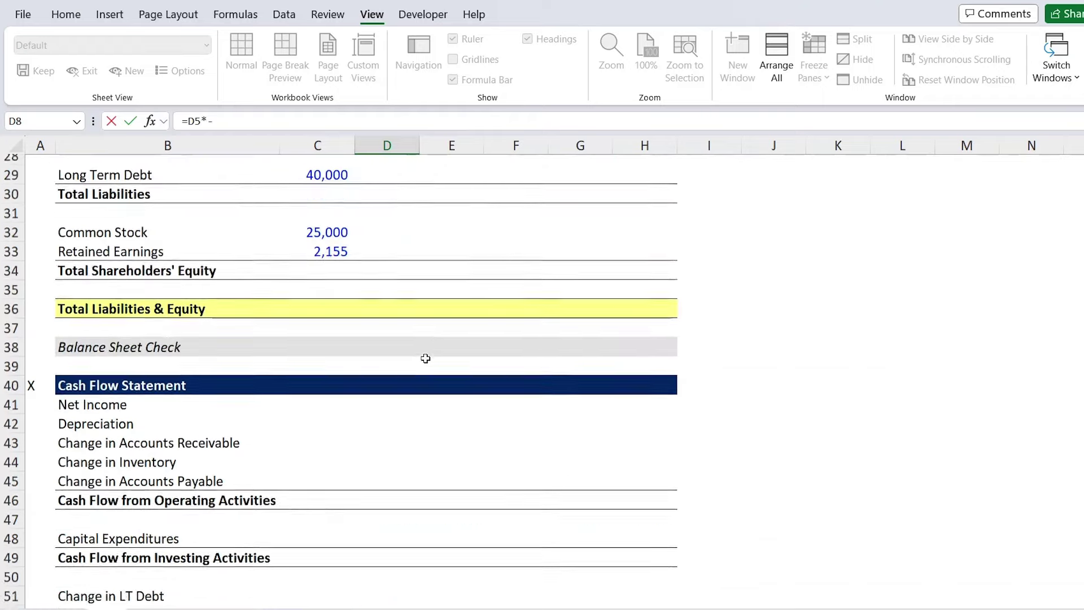
left_click(392, 263)
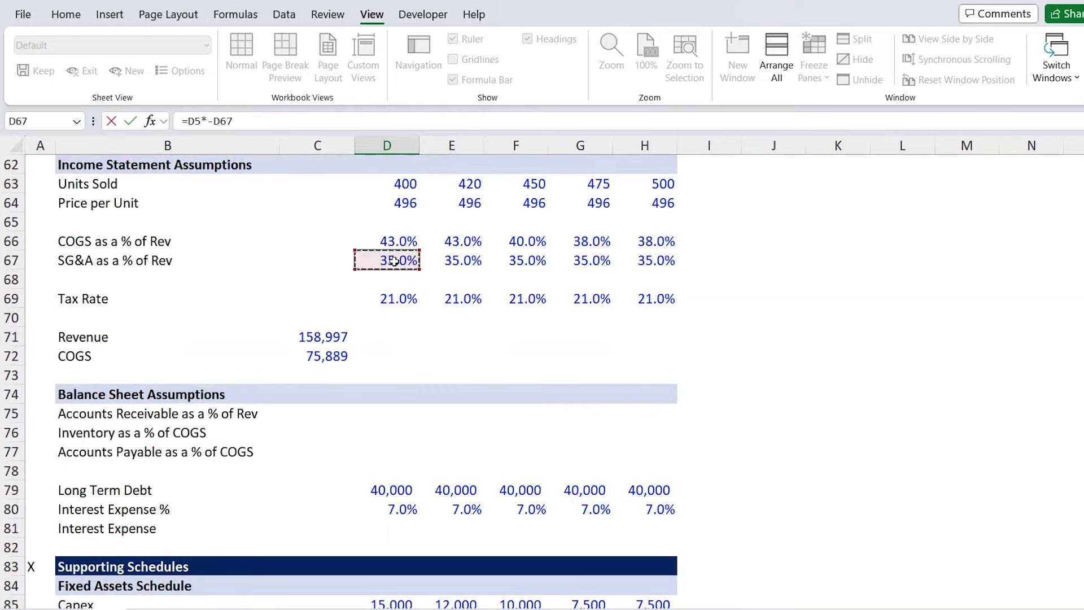
key("Return")
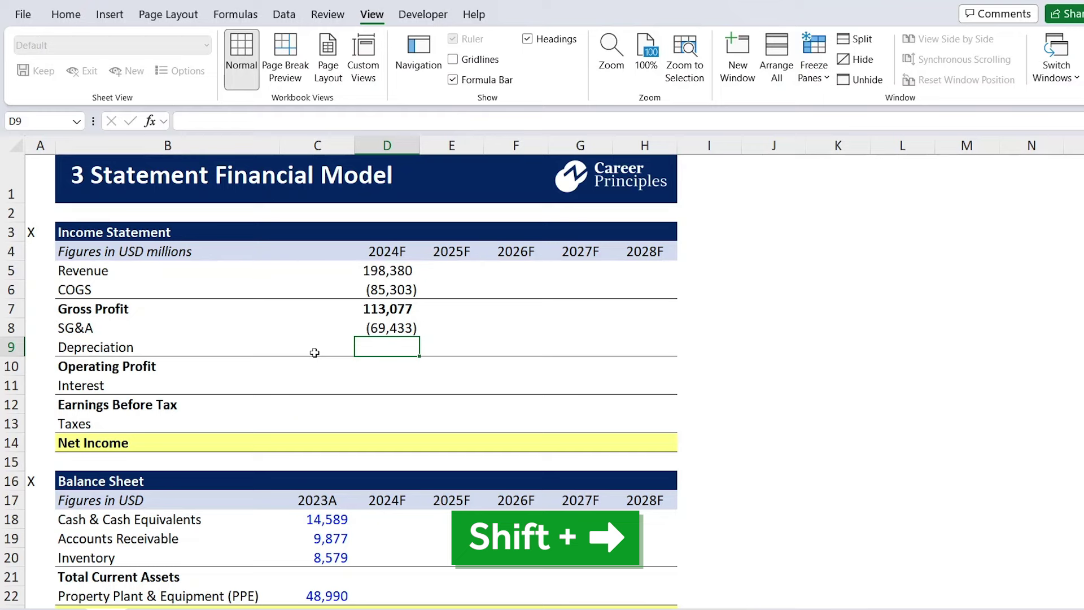
Shade the Depreciation forecast cells D9:H9 with the light orange theme fill
key("shift+Right")
key("shift+Right")
key("shift+Right")
key("shift+Right")
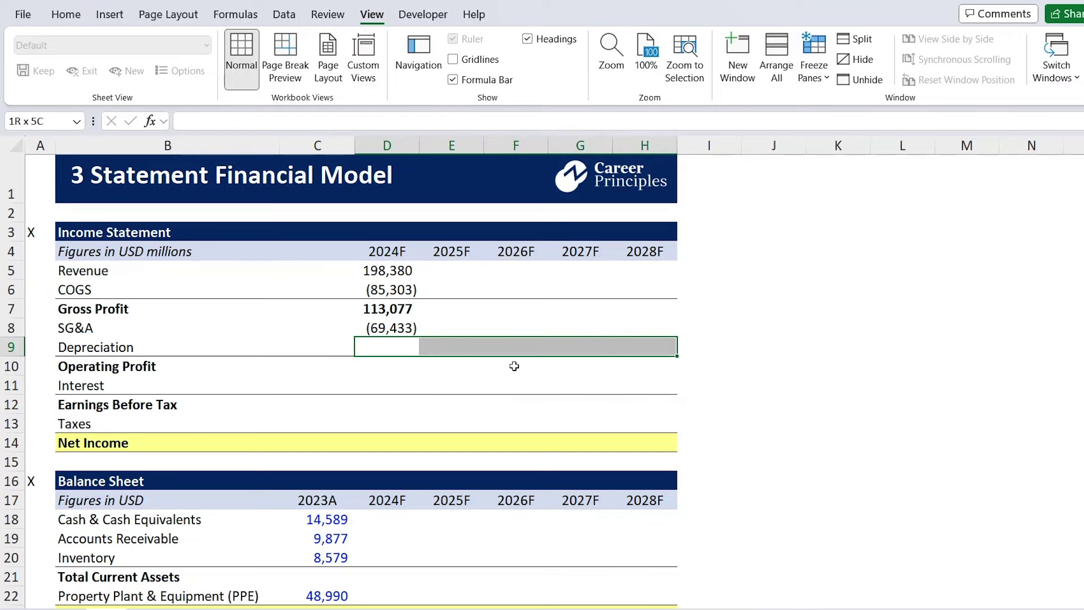
key("alt")
key("h")
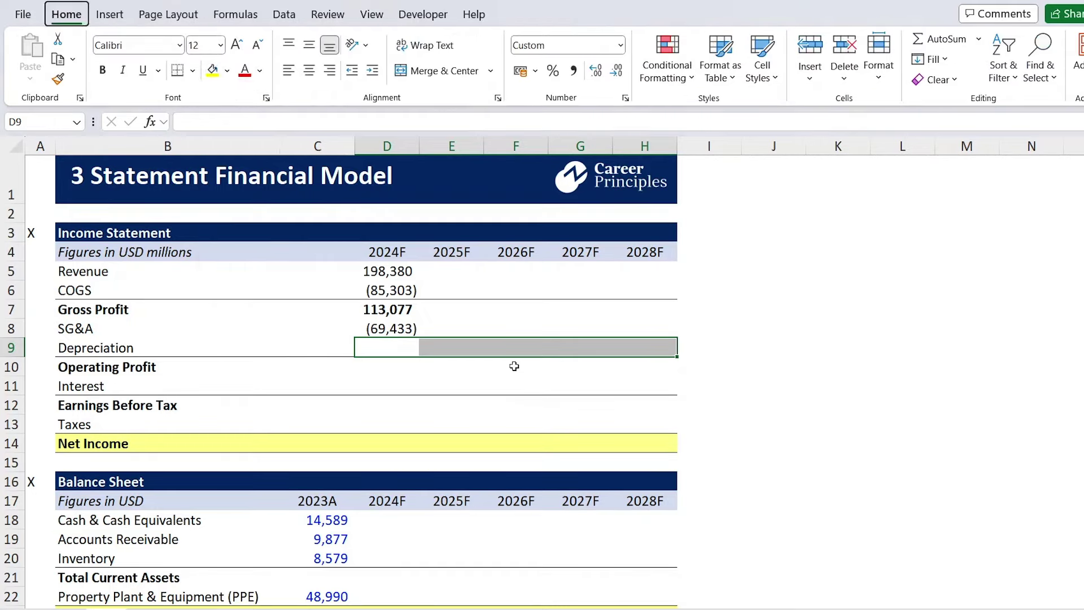
key("h")
key("Down")
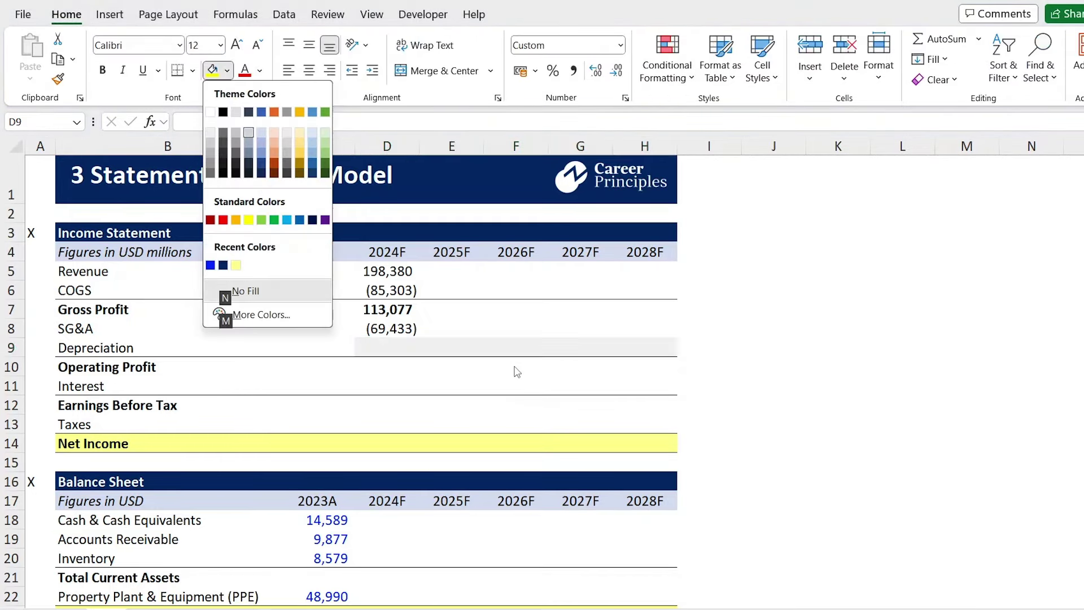
key("Right")
key("Right")
key("Return")
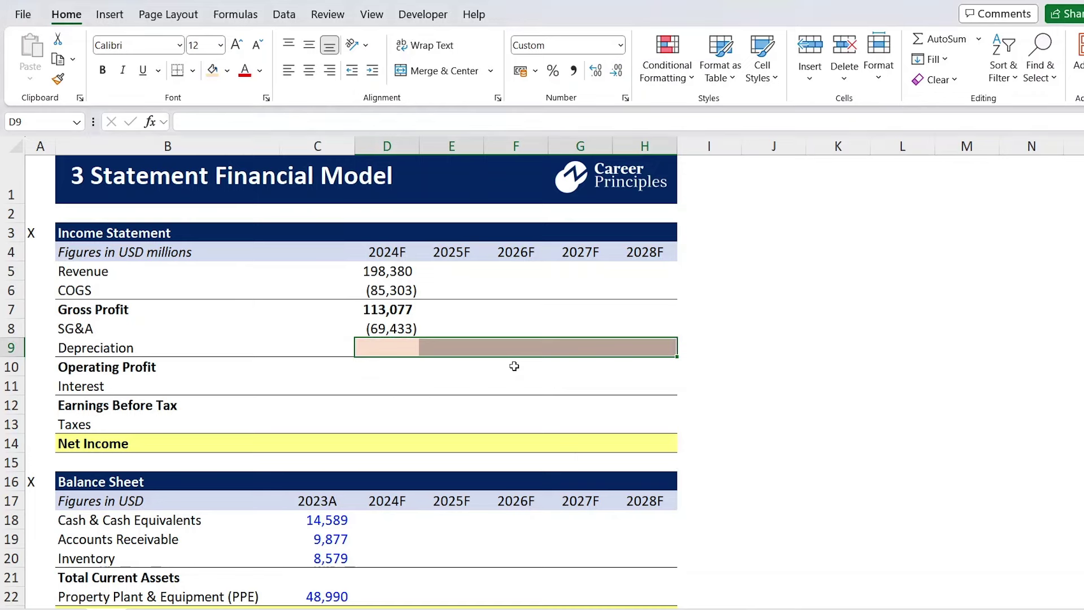
Calculate 2024F Operating Profit in D10 by summing Gross Profit through Depreciation with =SUM(D7:D9)
key("Down")
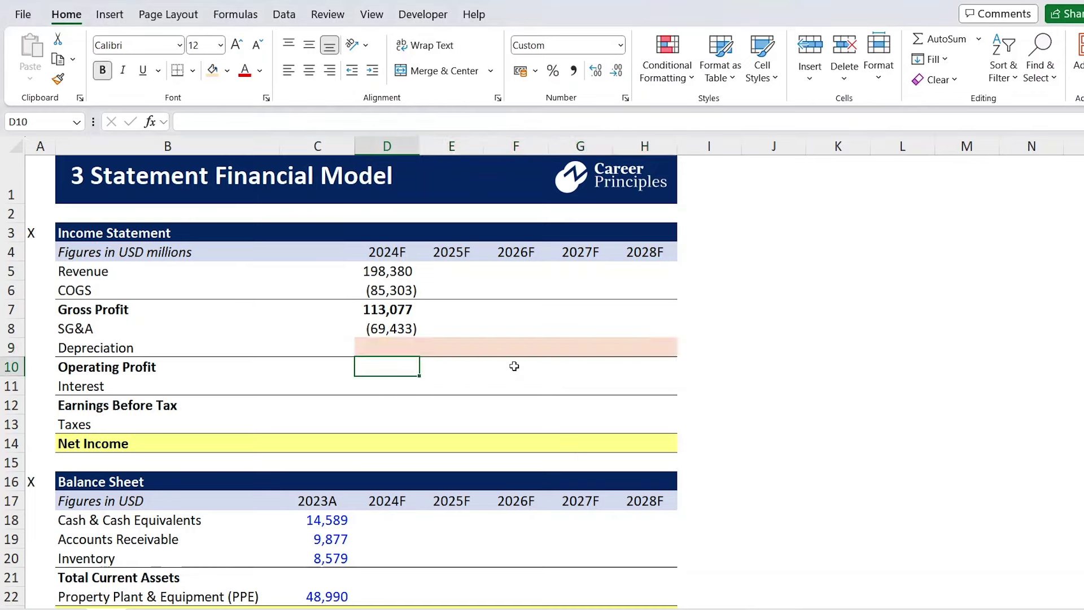
type("=")
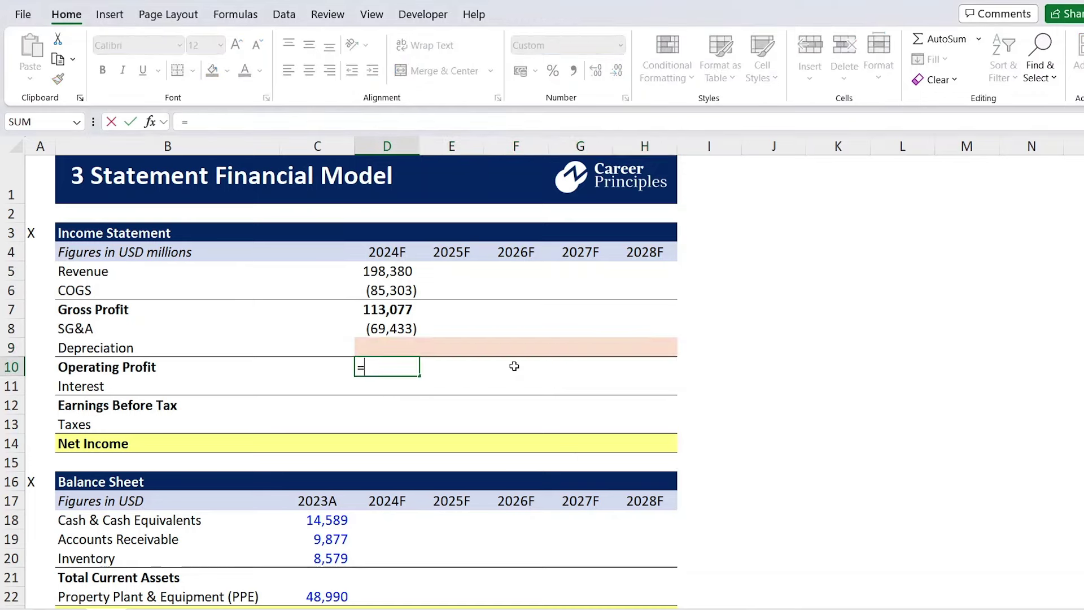
type("sum")
key("Tab")
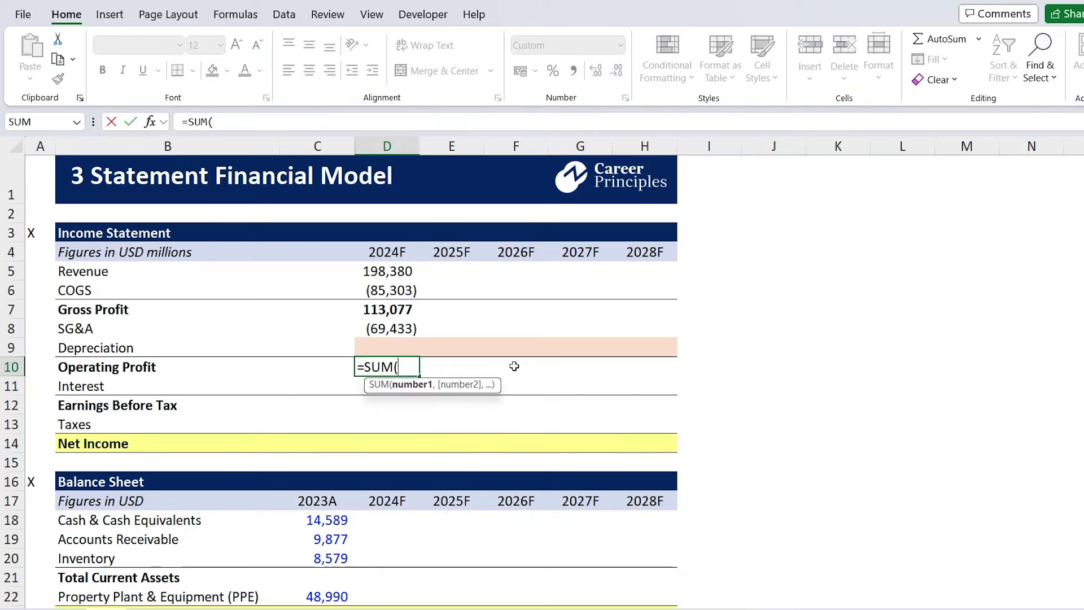
key("Up")
key("shift+Up")
key("shift+Up")
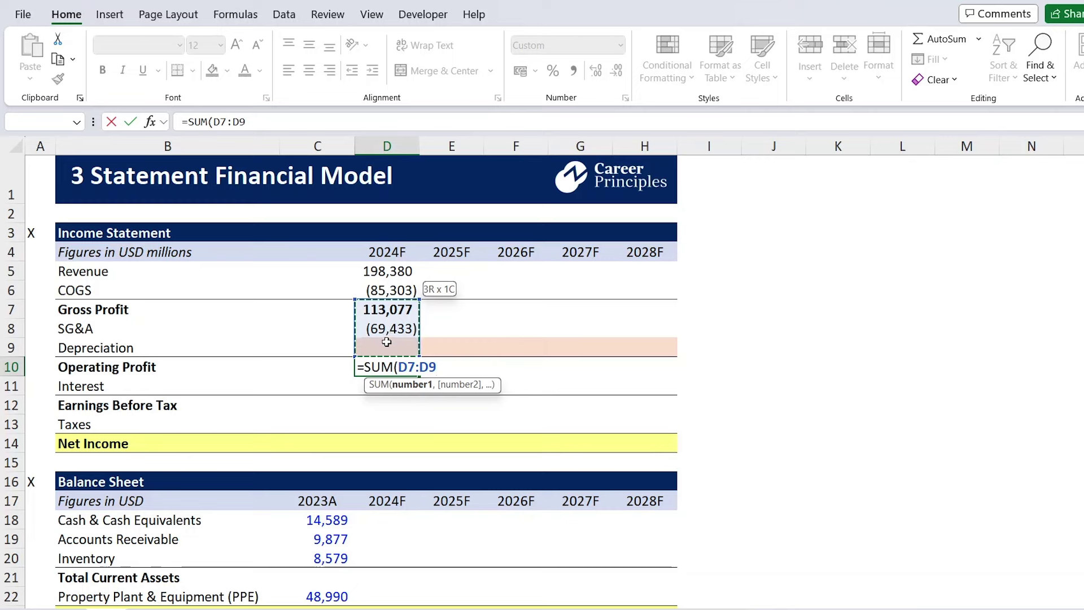
key("Return")
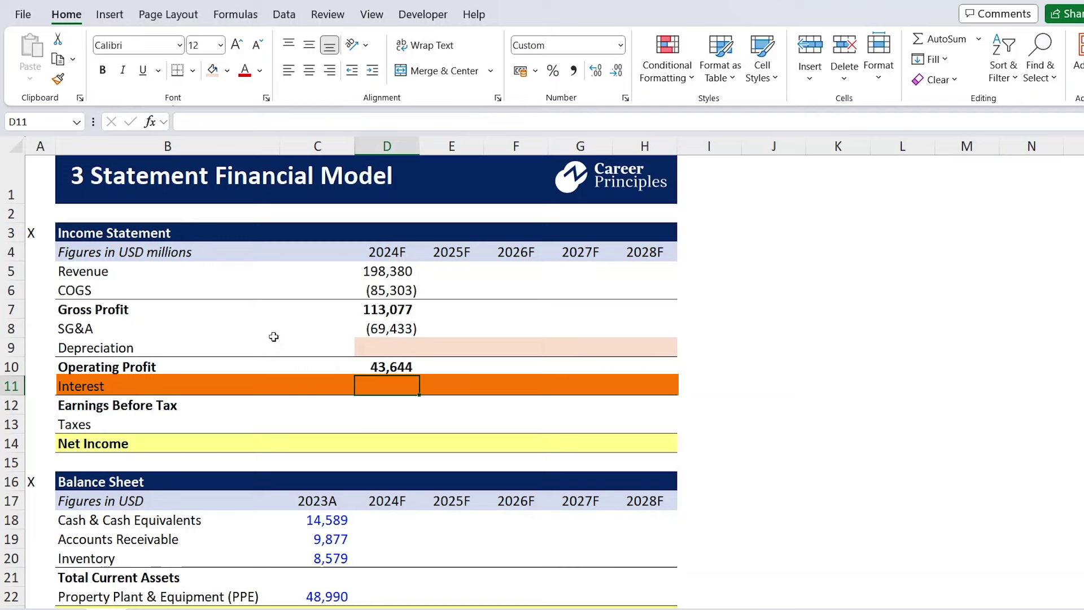
Shade the Interest forecast cells D11:H11 with the same light orange fill as the Depreciation row
key("shift+Right")
key("shift+Right")
key("shift+Right")
key("shift+Right")
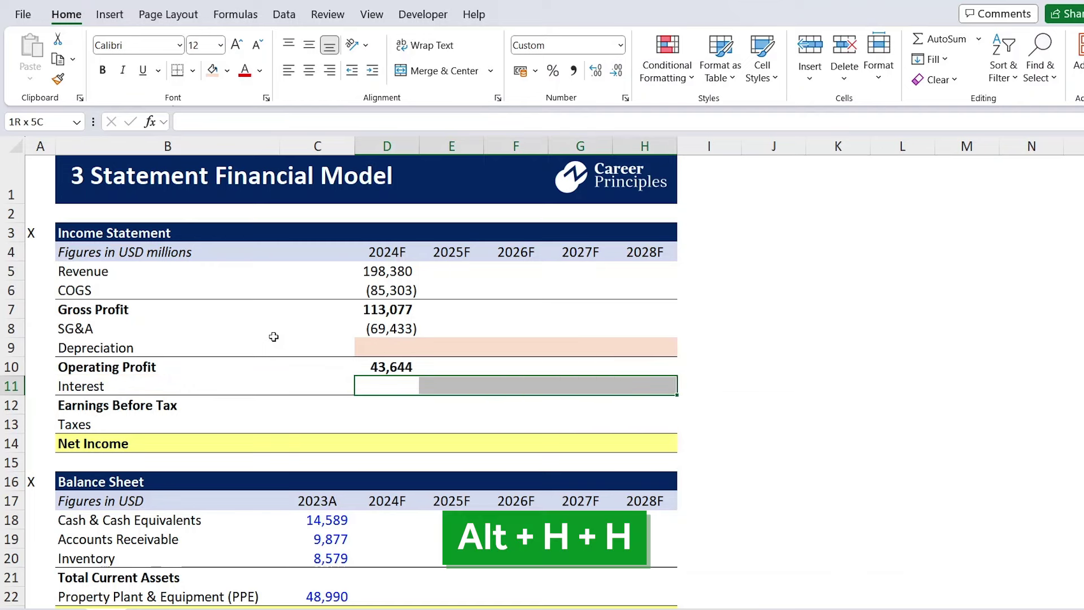
key("alt+h")
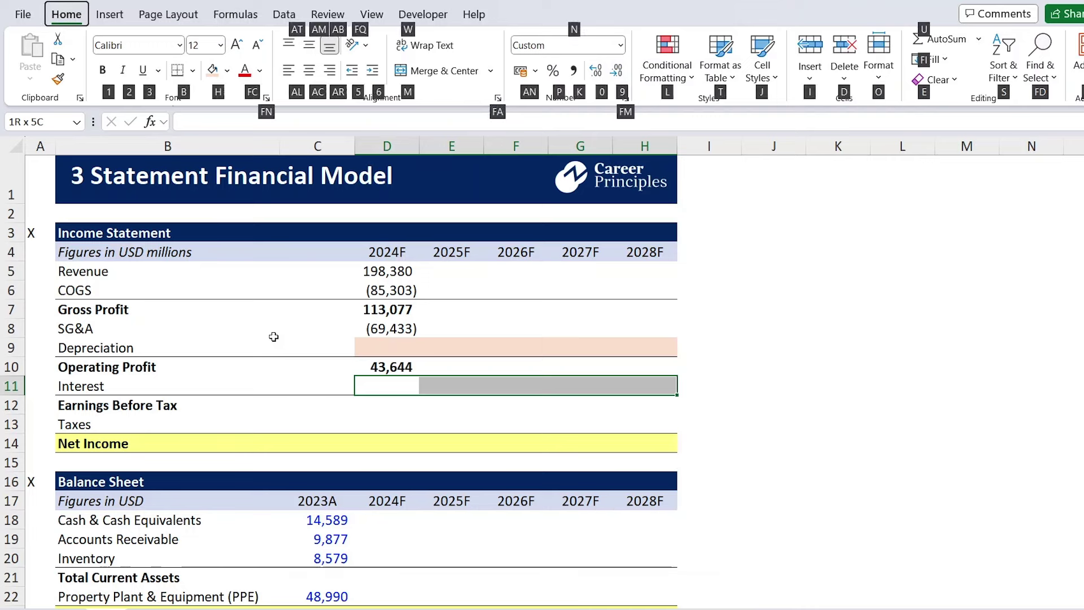
key("h")
key("Down")
key("Right")
key("Right")
key("Right")
key("Right")
key("Right")
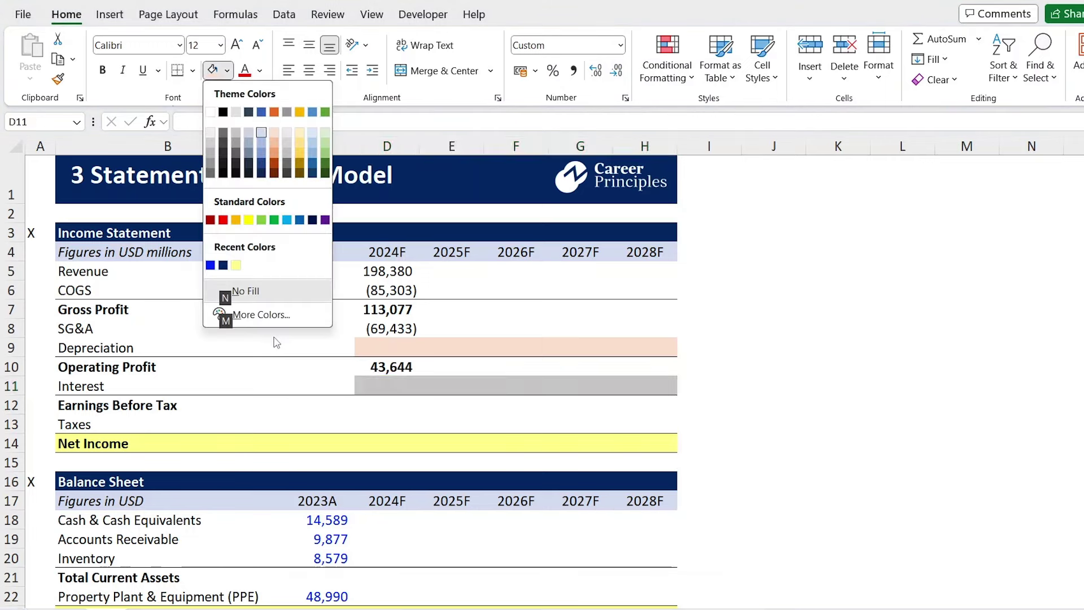
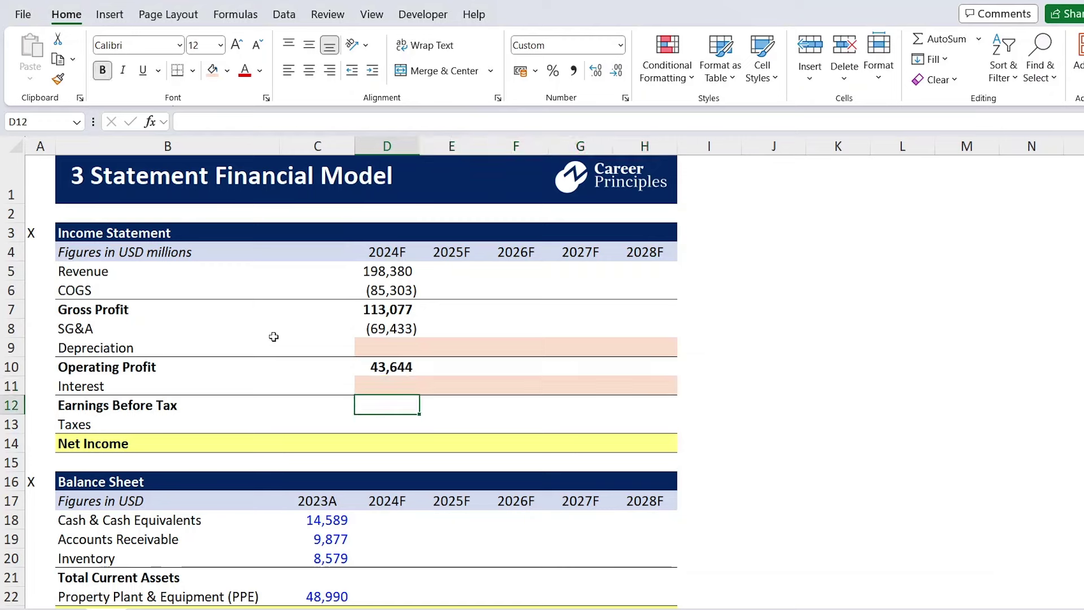
Calculate 2024F Earnings Before Tax in D12 by summing Operating Profit and Interest with =SUM(D10:D11)
type("=sum")
key("Tab")
key("Up")
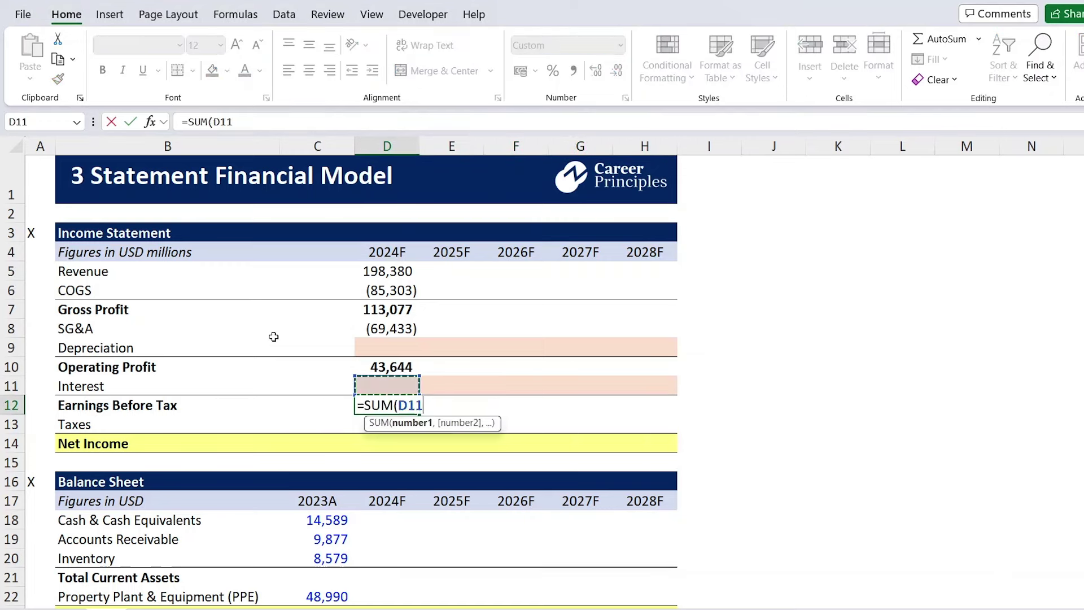
key("shift+Up")
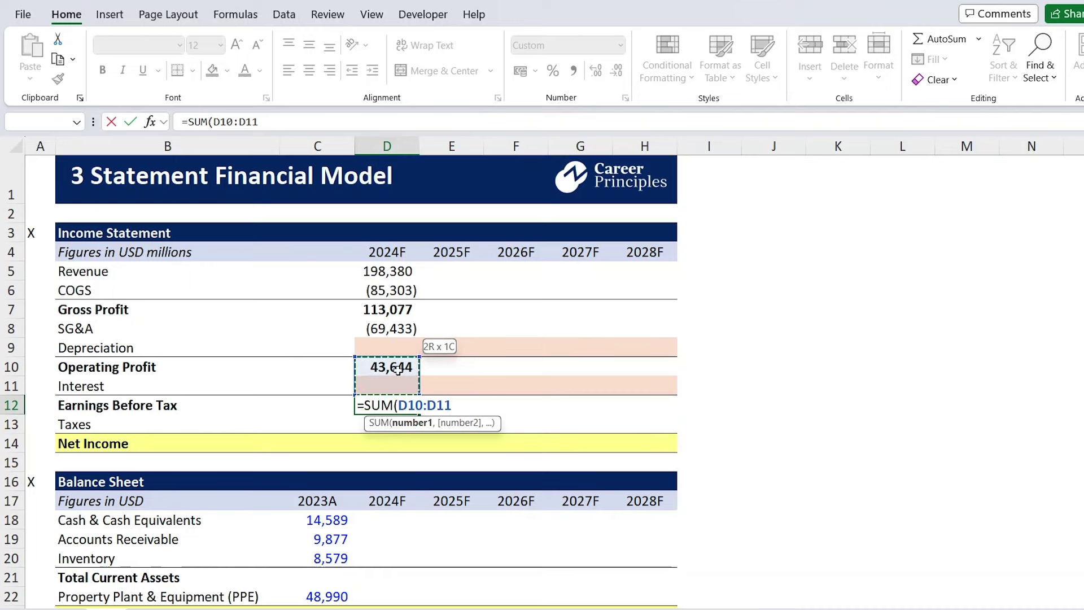
key("Return")
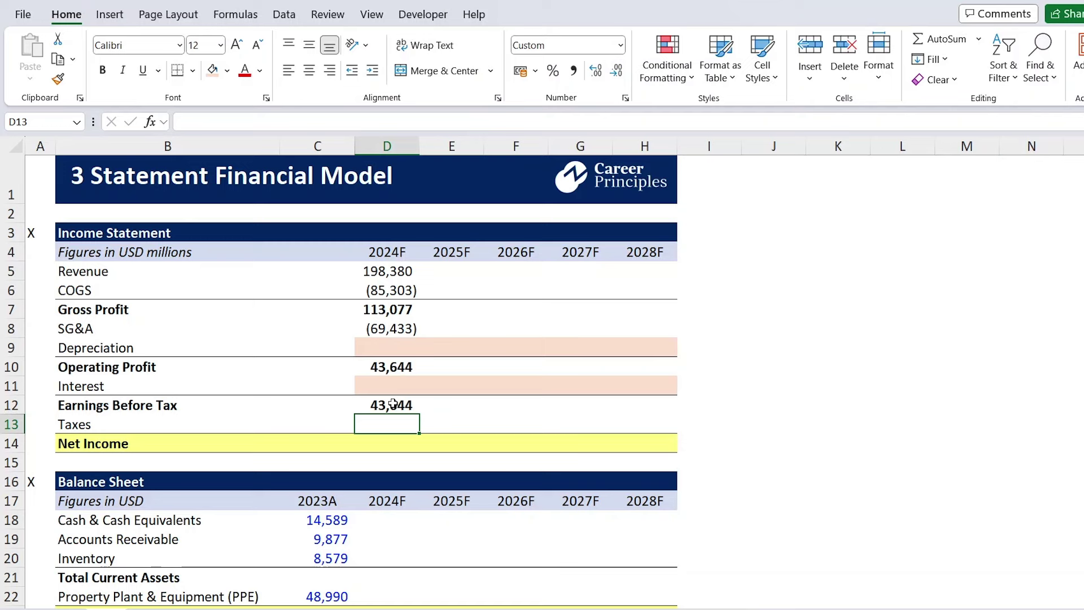
Calculate 2024F Taxes in D13 from the tax rate, only when earnings are positive, with =IF(D12>0,D12*D69,0)
type("=")
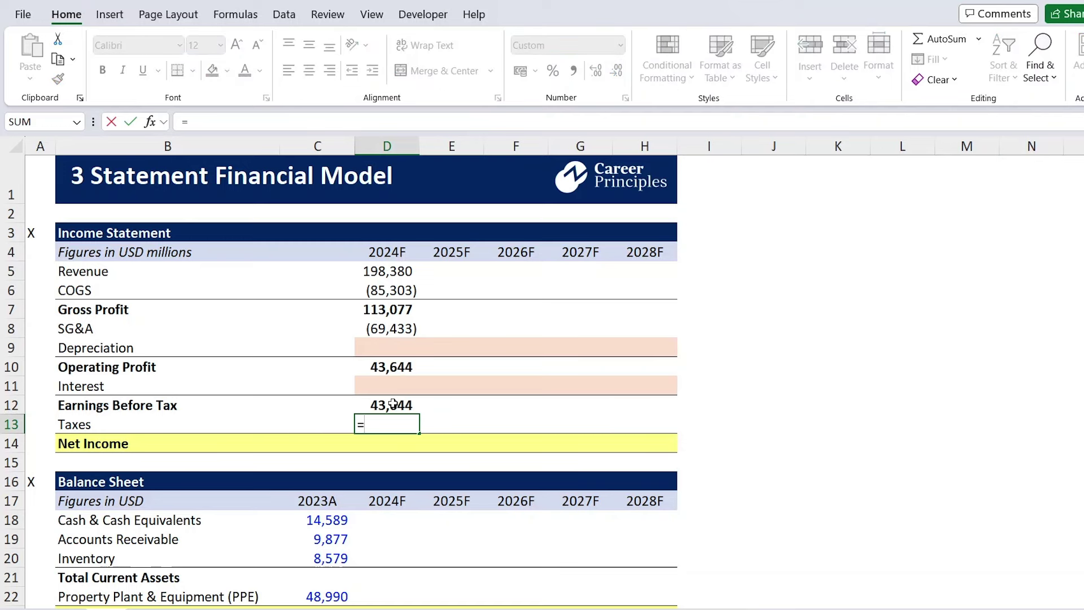
type("if")
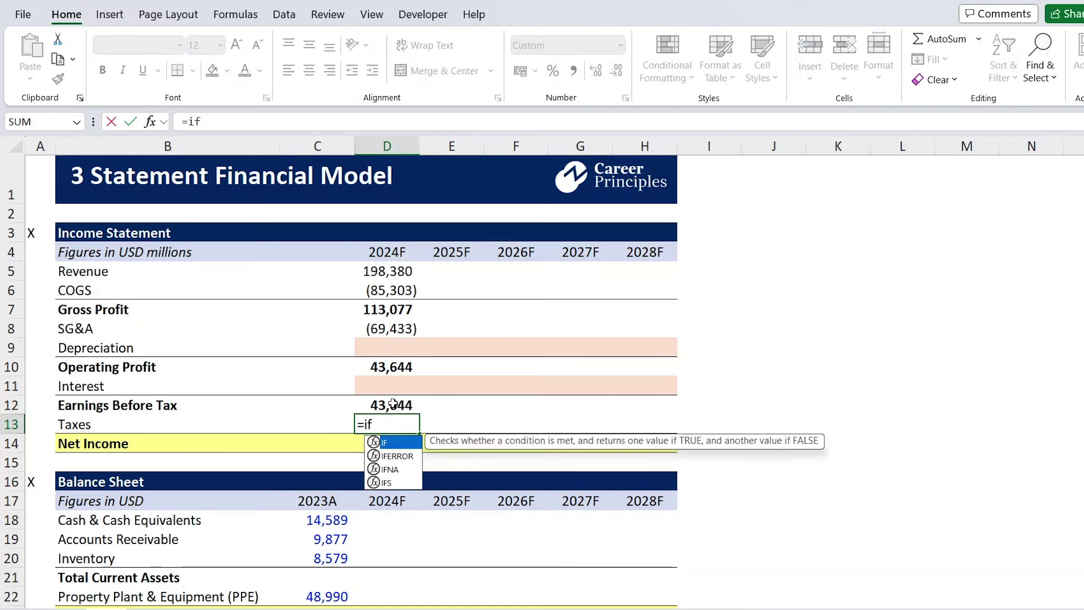
key("Tab")
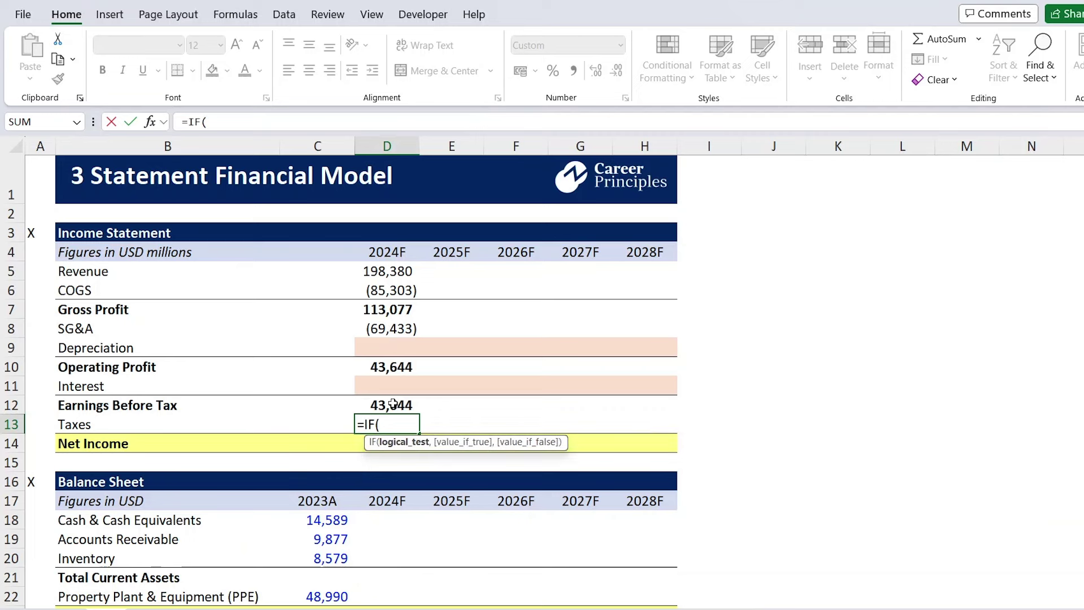
left_click(370, 408)
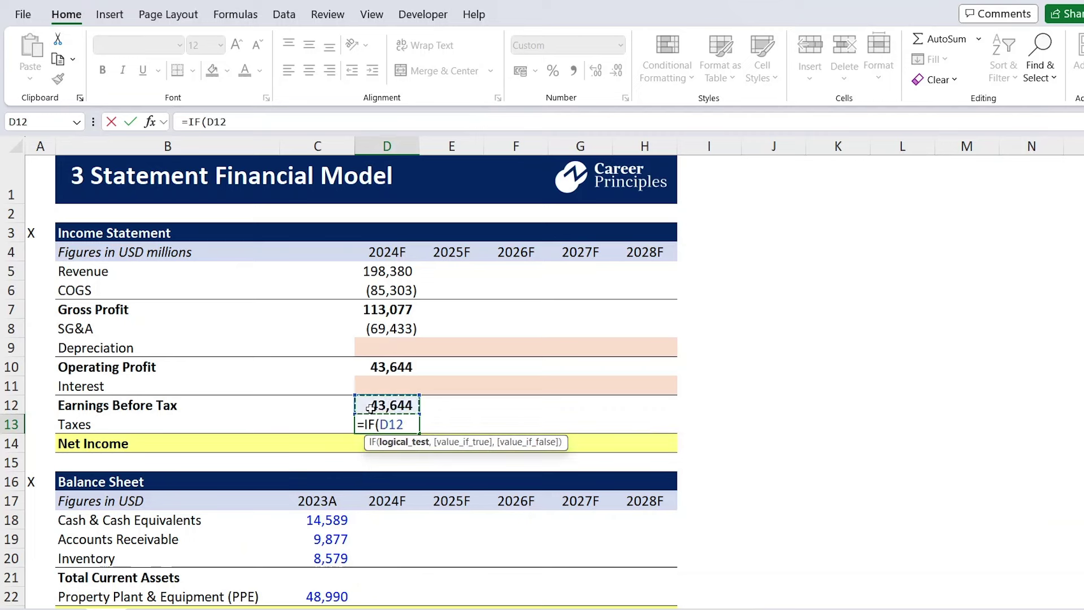
type(">0,")
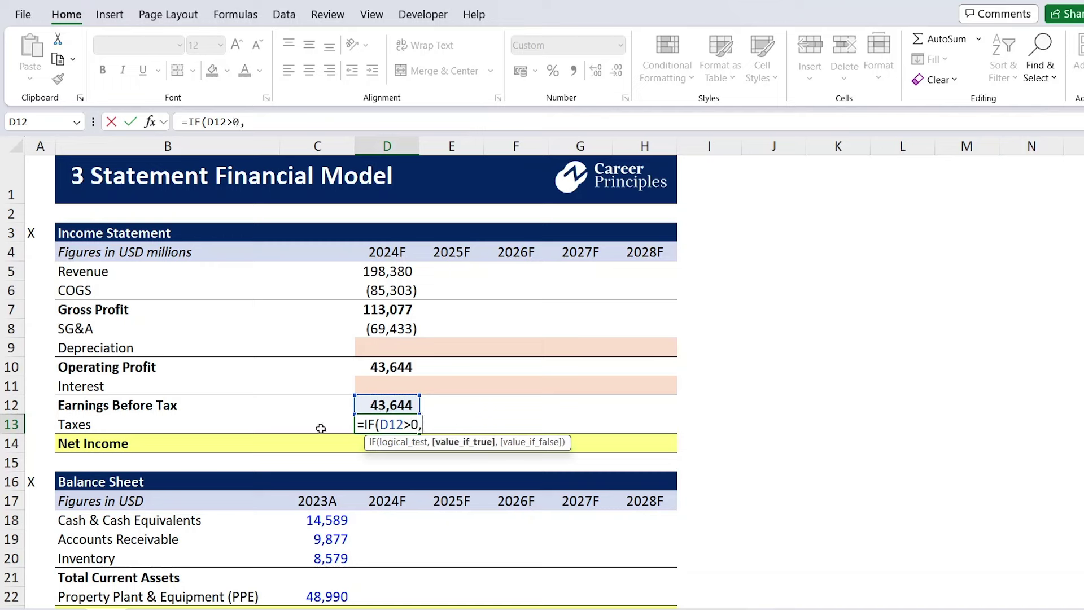
left_click(390, 405)
type("*")
scroll(389, 406, "down", 17)
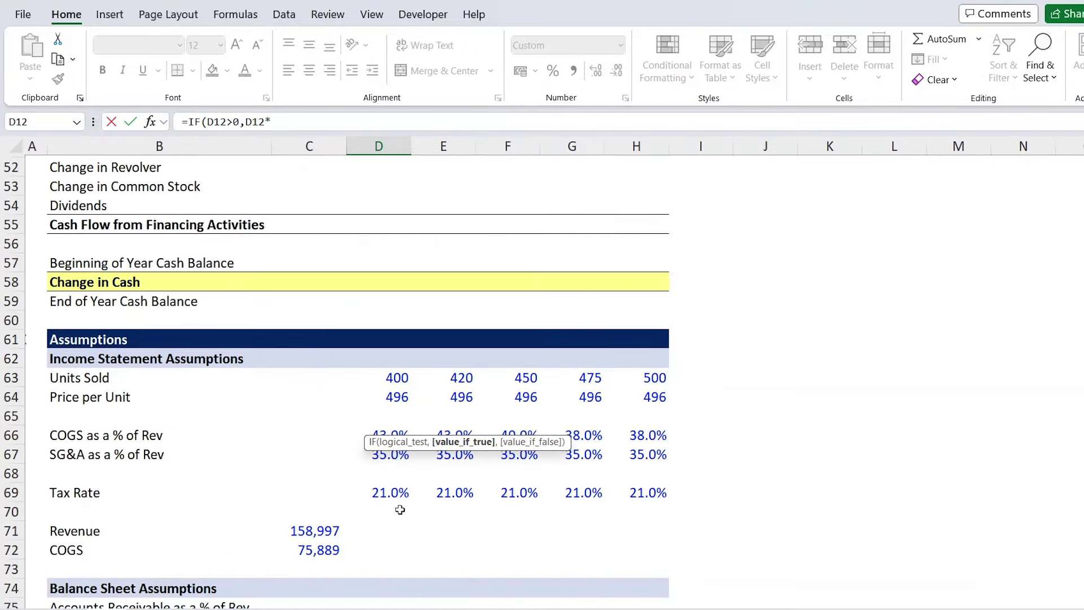
left_click(375, 493)
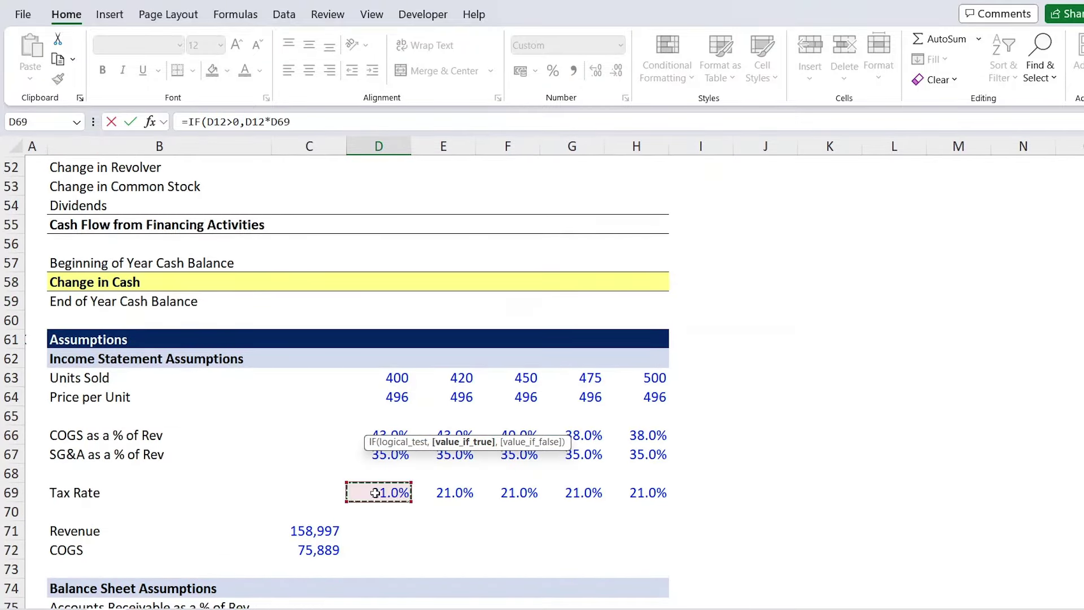
type(",")
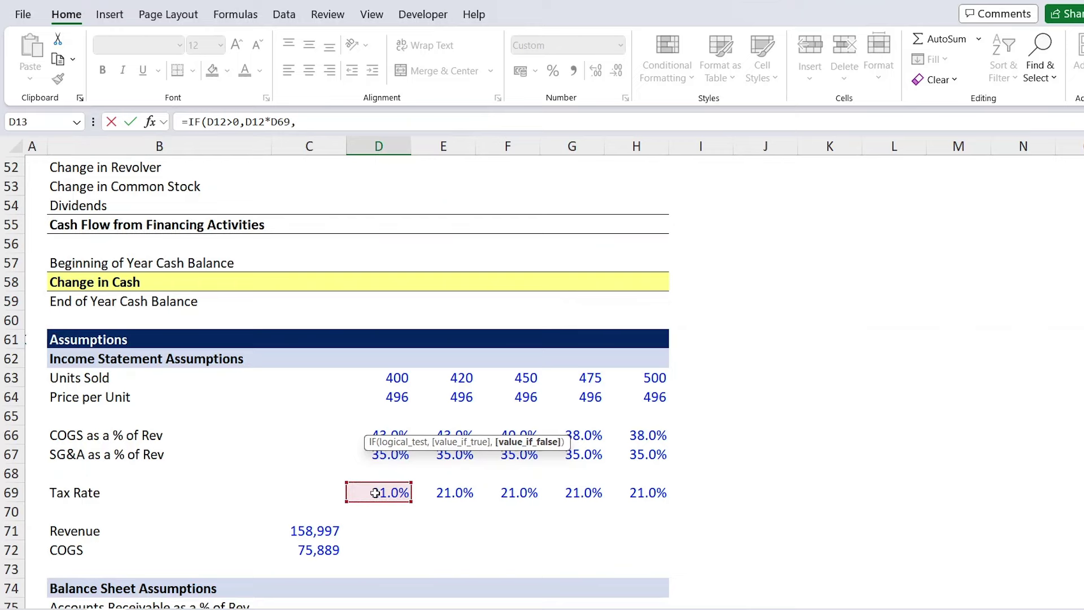
scroll(375, 493, "up", 16)
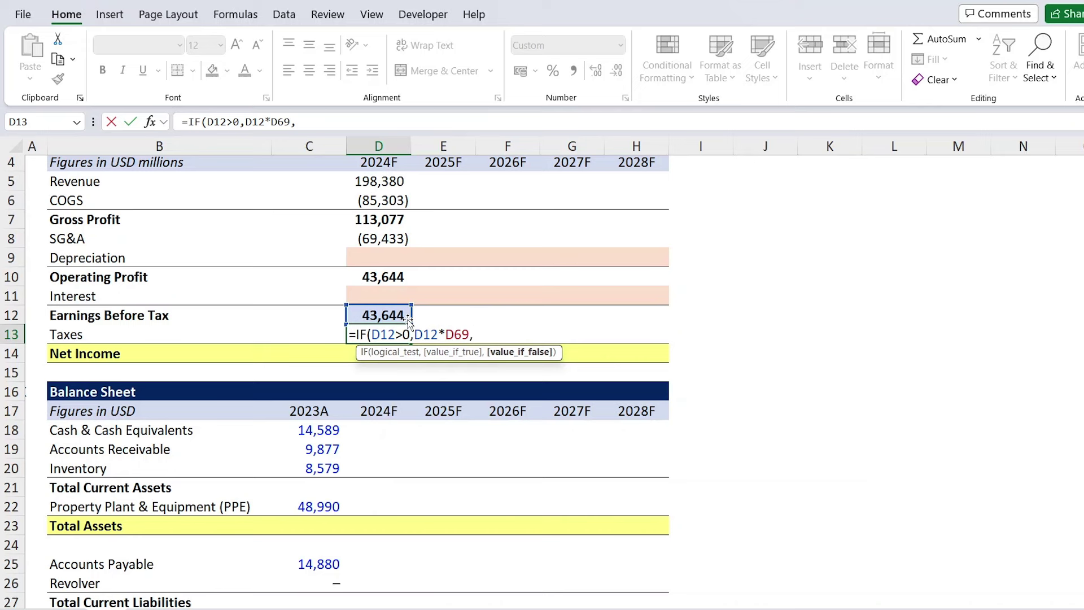
type("0)")
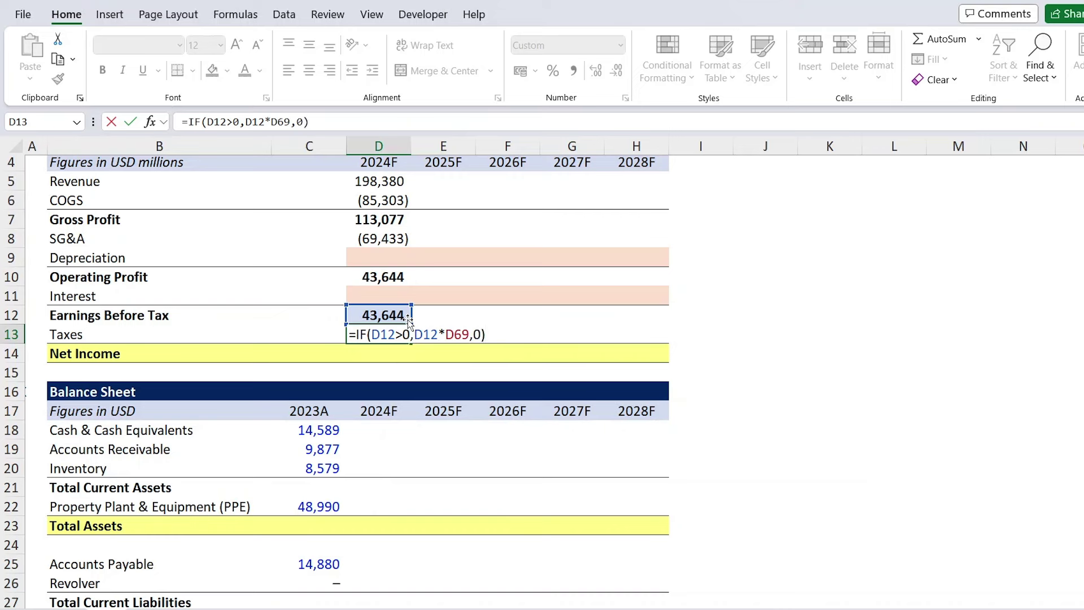
key("Return")
Make the Taxes formula in D13 negative so it reads =-IF(D12>0,D12*D69,0)
key("Up")
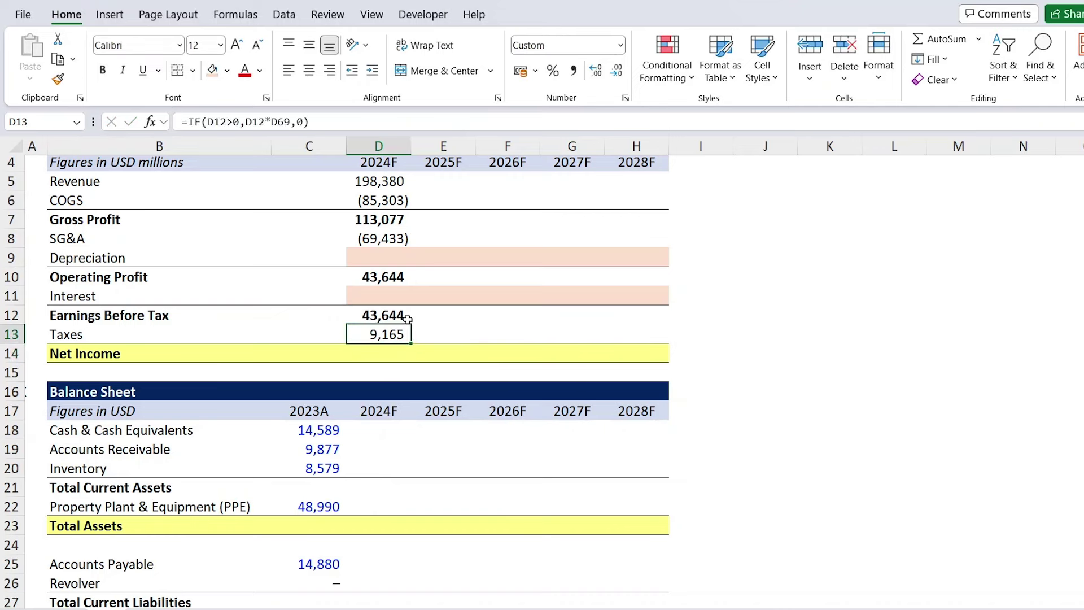
key("F2")
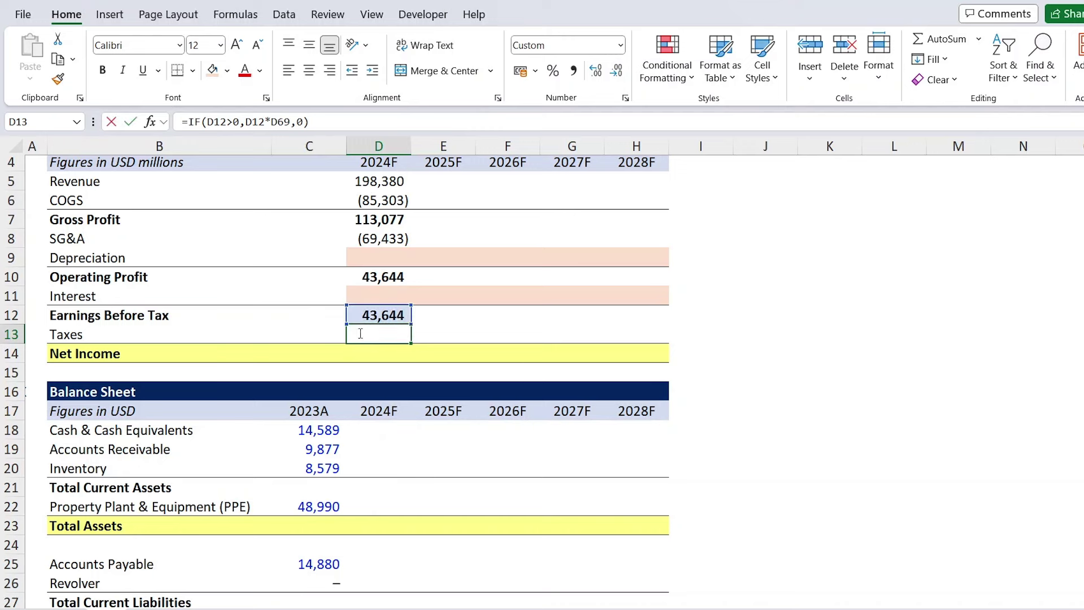
left_click(359, 334)
type("-")
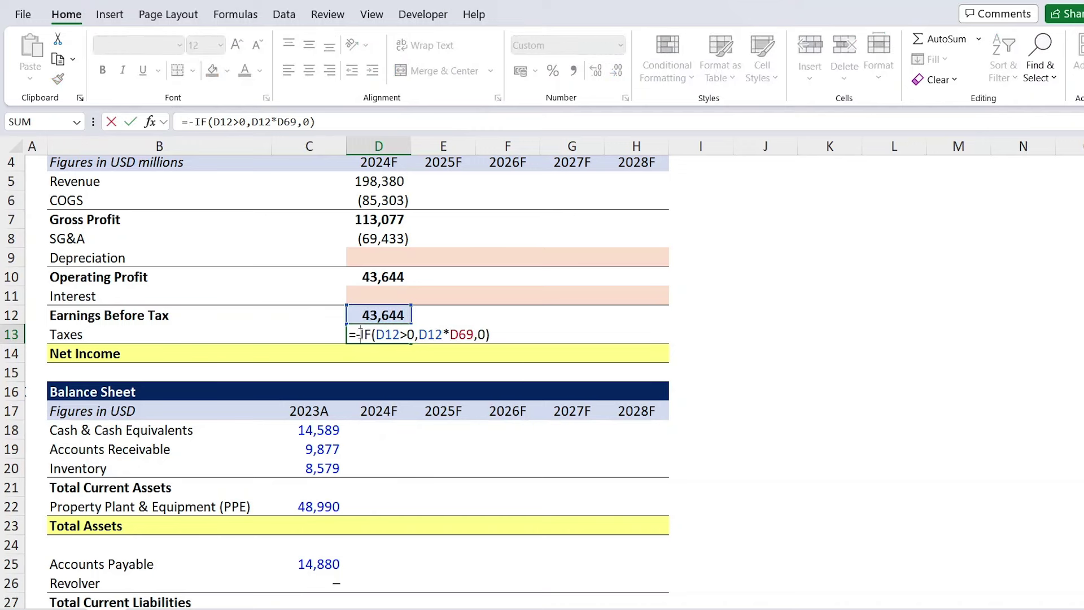
key("Return")
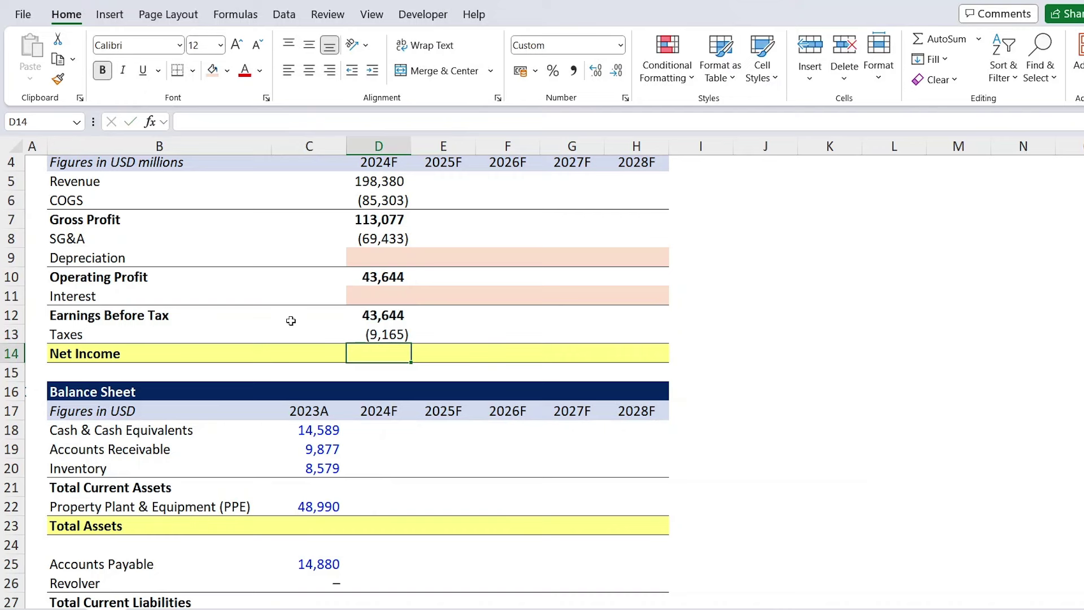
Calculate 2024F Net Income in D14 by summing Earnings Before Tax and Taxes with =SUM(D12:D13)
type("=su")
key("Tab")
key("Up")
key("shift+Up")
key("Return")
Fill the 2024F income statement formulas in D5:D14 across to 2028F in column H
scroll(290, 319, "up", 1)
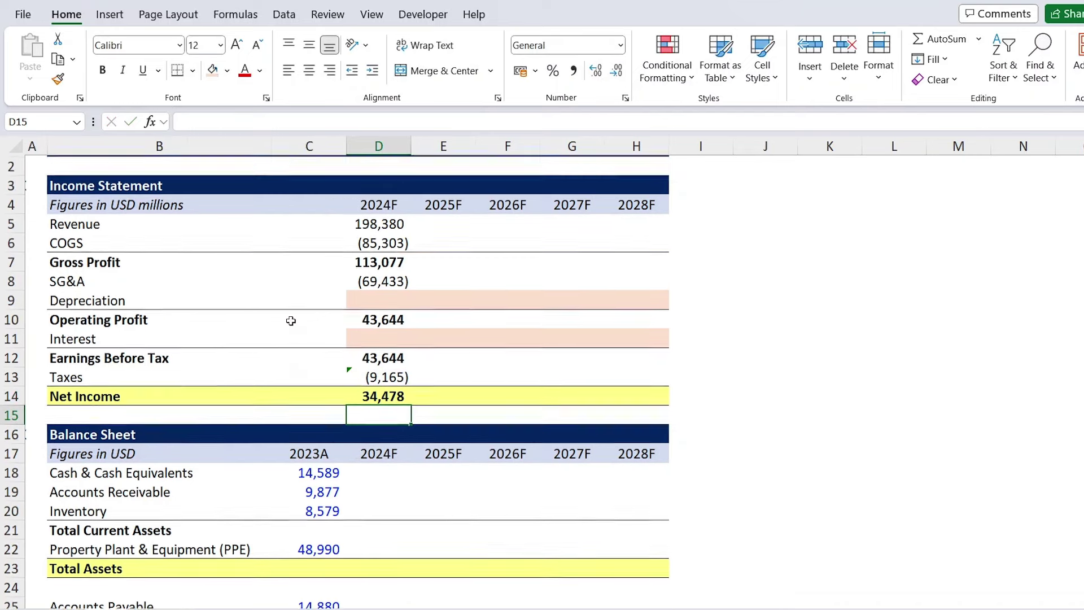
left_click(385, 226)
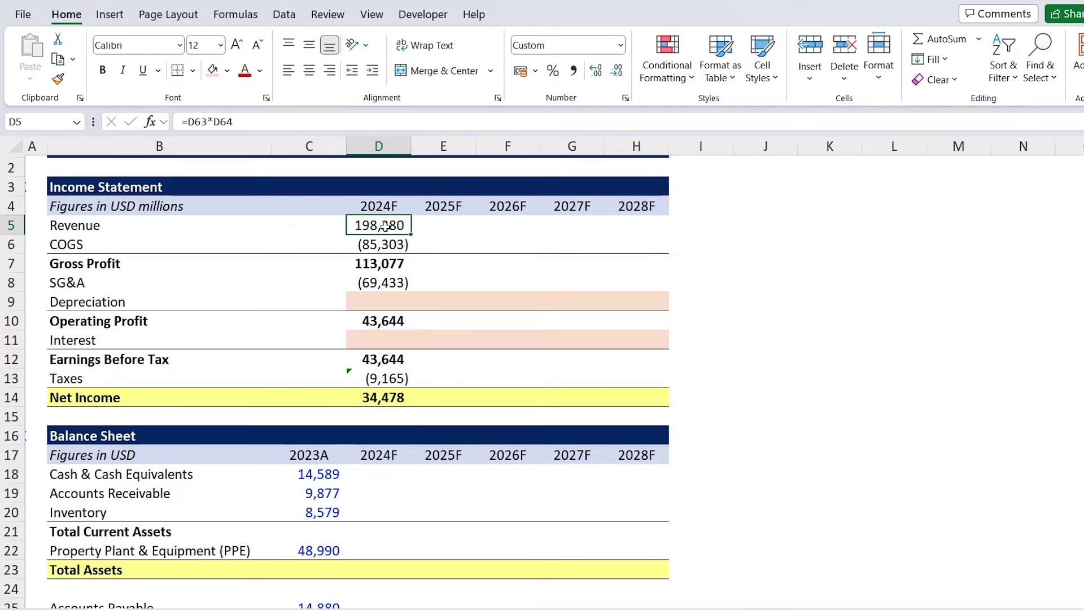
key("ctrl+shift+Down")
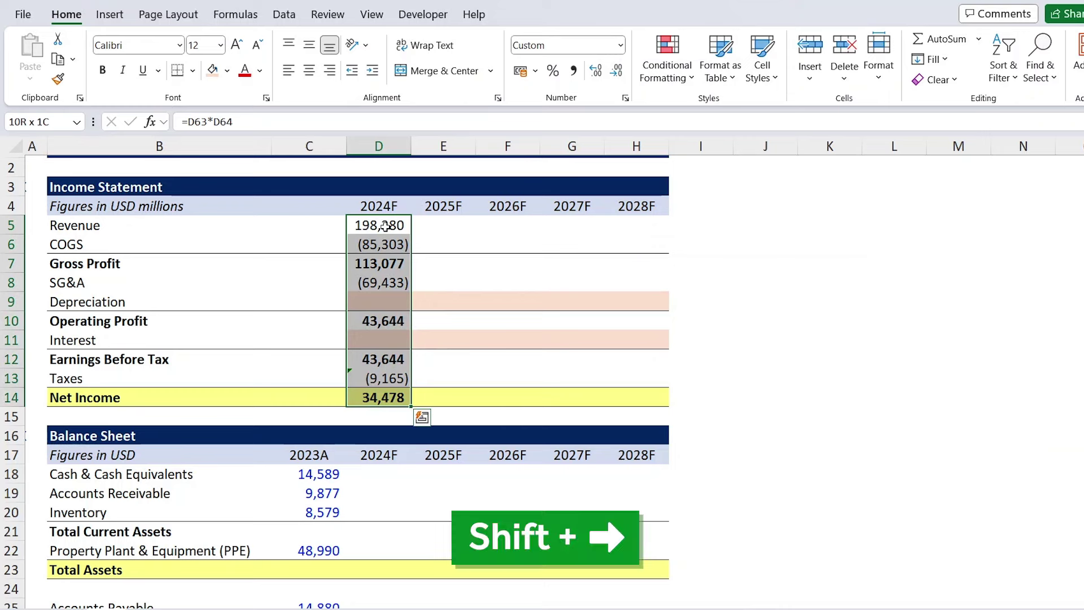
key("shift+Right")
key("shift+Right")
key("shift+Right")
key("shift+Right")
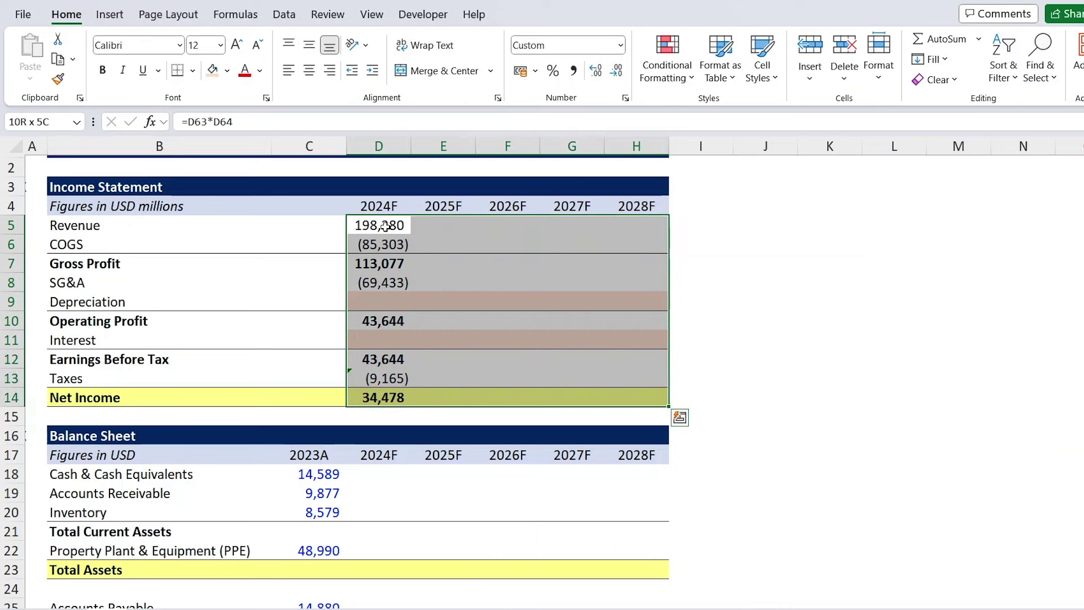
key("ctrl+q")
key("ctrl+r")
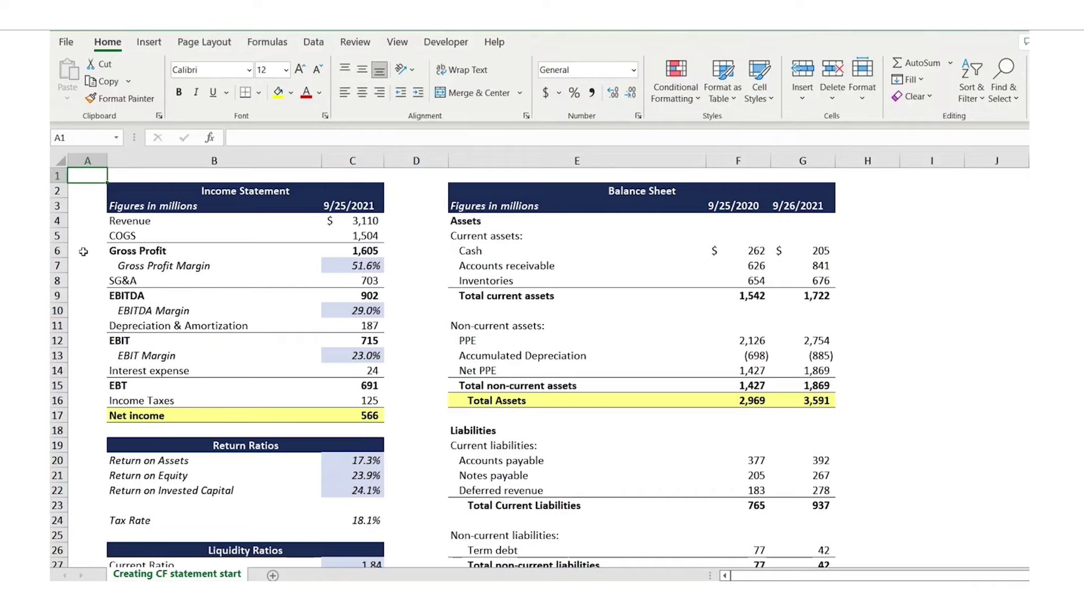
Look through the income statement, return ratios and liquidity ratios in the Creating CF statement start sheet
key("Down")
key("Down")
key("Down")
key("Down")
key("Down")
key("Down")
key("Down")
key("Down")
key("Down")
key("Down")
key("Down")
key("Down")
key("Down")
key("Down")
key("Down")
key("Down")
key("Down")
key("Down")
key("Down")
key("Down")
key("Down")
key("Down")
key("Down")
key("Down")
key("Down")
key("Down")
key("Down")
key("Down")
key("Down")
key("Down")
key("Down")
key("Down")
key("Down")
key("Down")
key("Down")
key("Down")
key("Down")
key("Down")
key("Right")
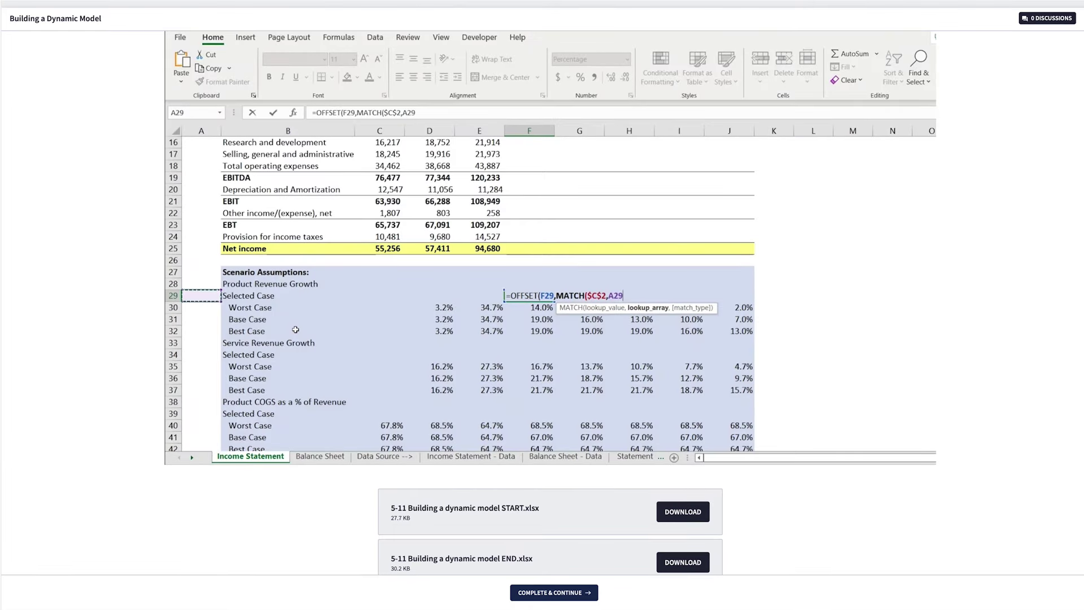
Set the MATCH lookup array in F29's OFFSET formula to the Product Revenue Growth case names, row-locked as B$30:B$32
left_click(288, 295)
left_click(288, 307)
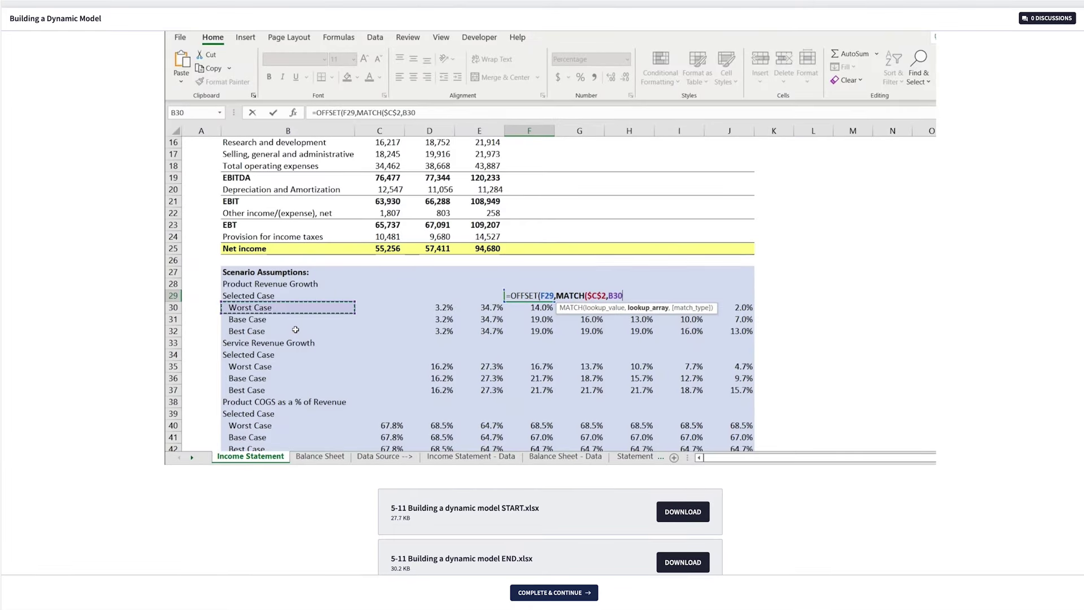
left_click_drag(295, 329, 296, 329)
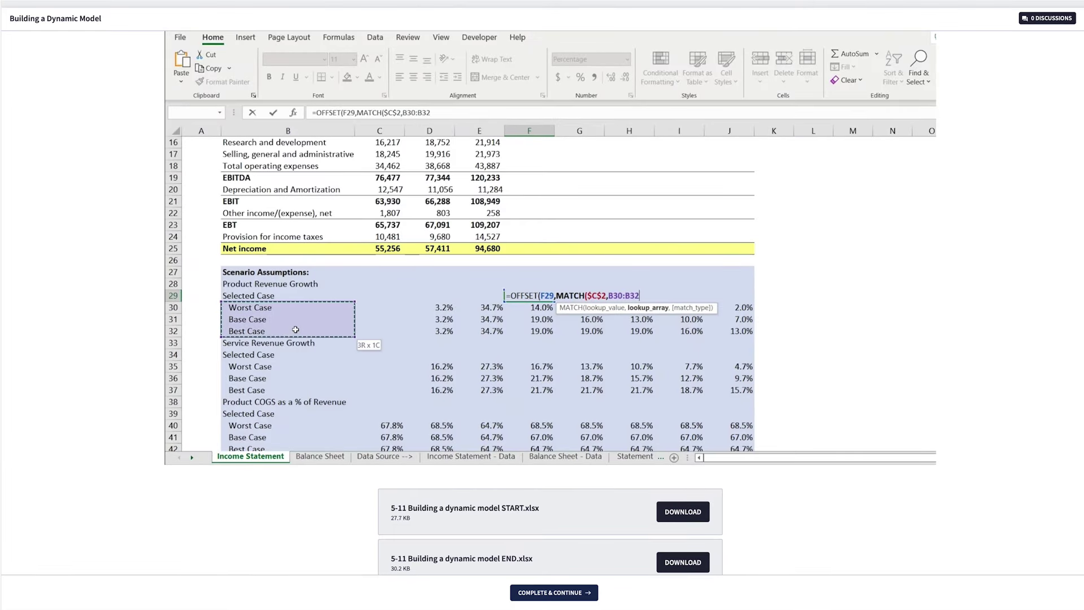
key("F4")
key("F4")
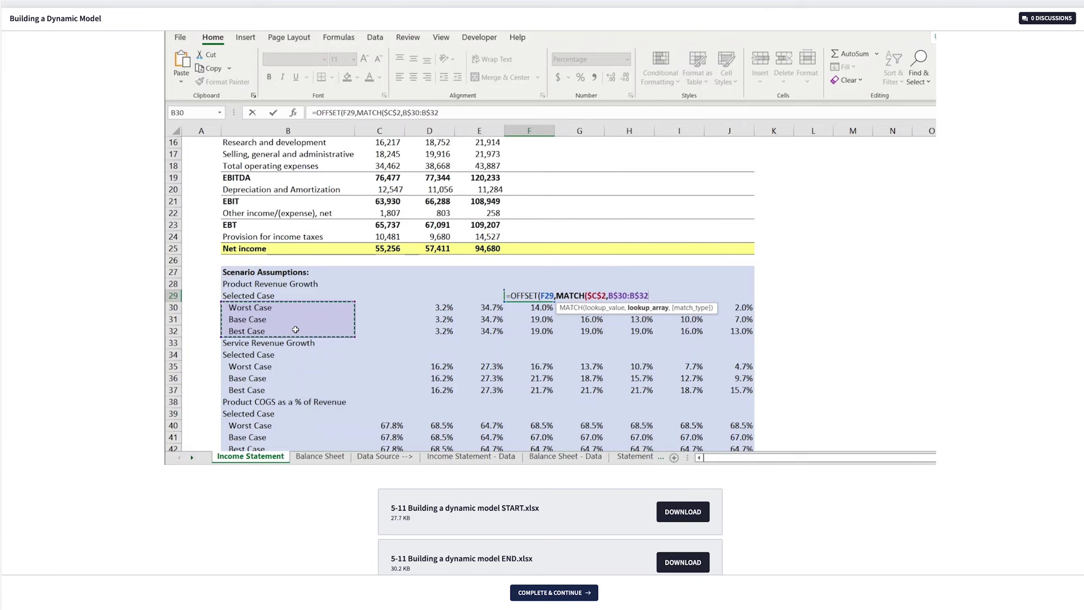
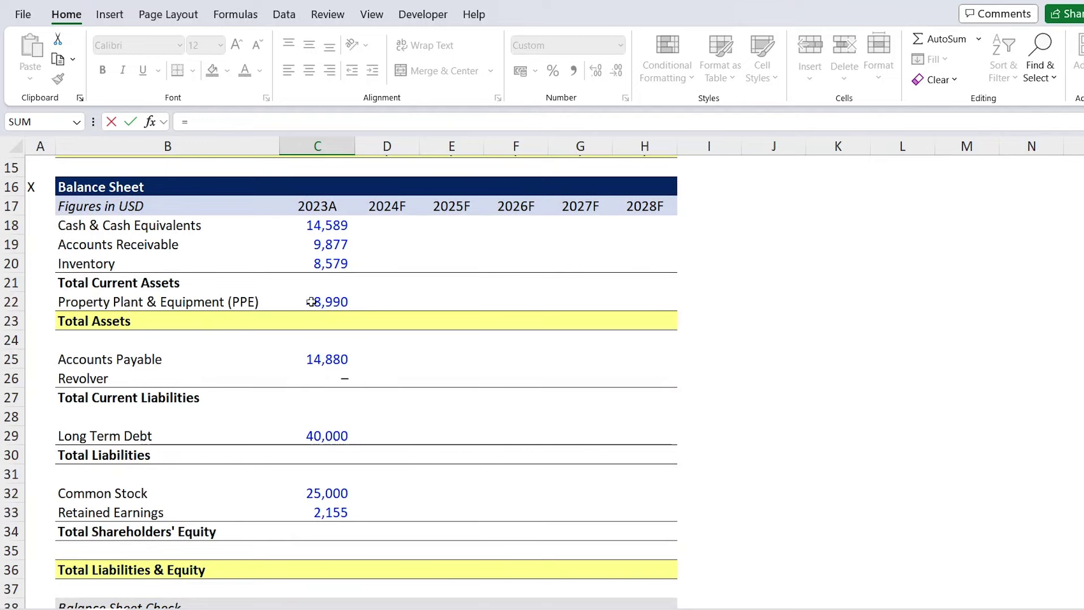
Link PP&E 2023 EOP in C89 to the 2023A Property Plant & Equipment balance in C22
key("Return")
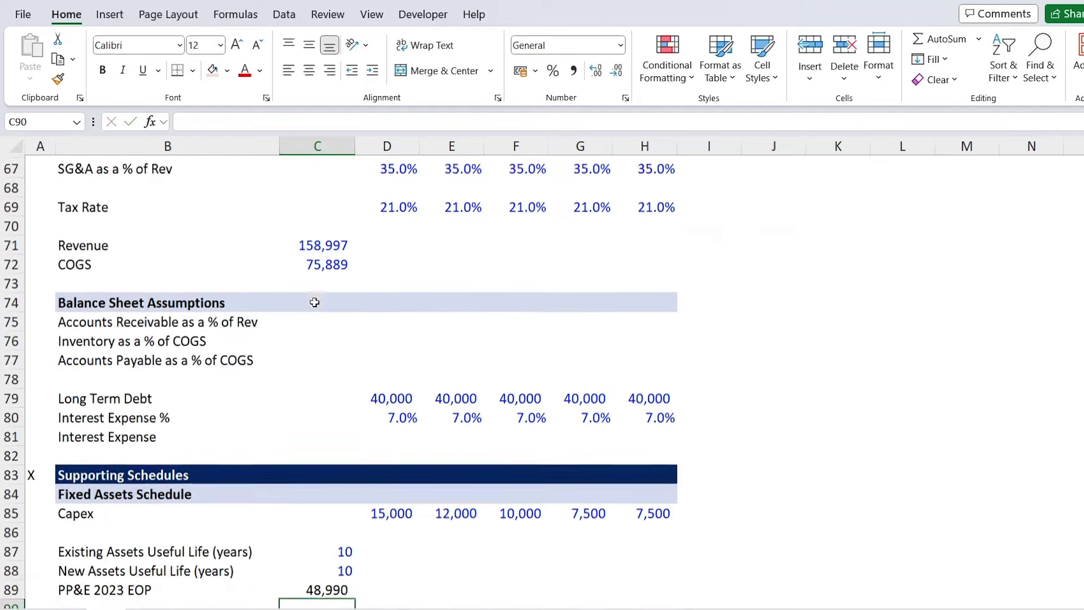
Calculate 2024 Existing Asset Depreciation in D98 as PP&E 2023 EOP over existing assets' useful life, with =$C$89/$C$87
key("Down")
key("Down")
key("Down")
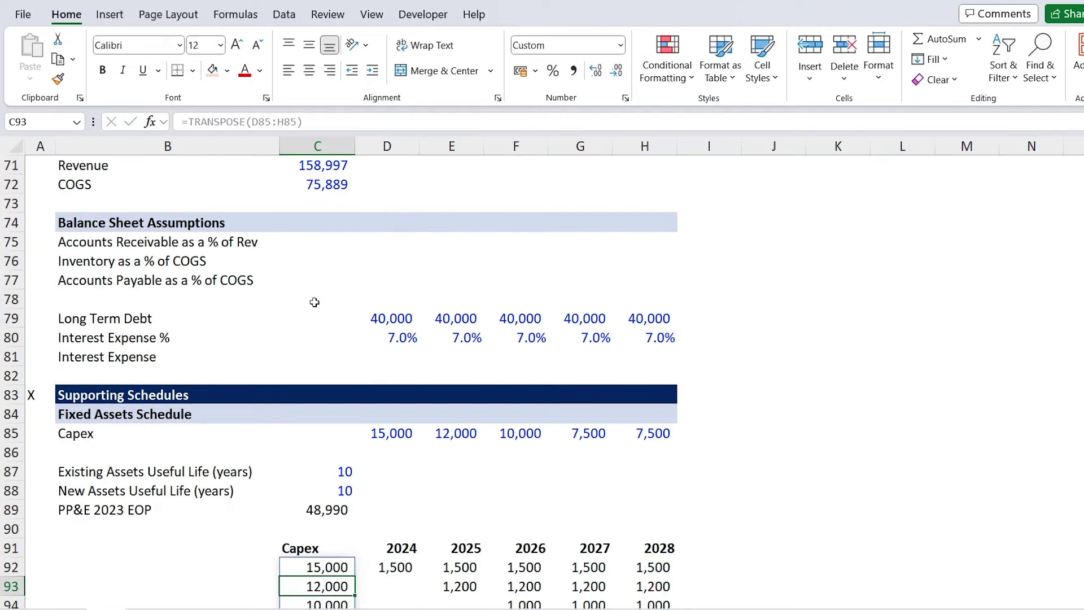
key("Down")
key("Down")
key("Down")
key("Down")
key("Down")
key("Down")
key("Down")
key("Down")
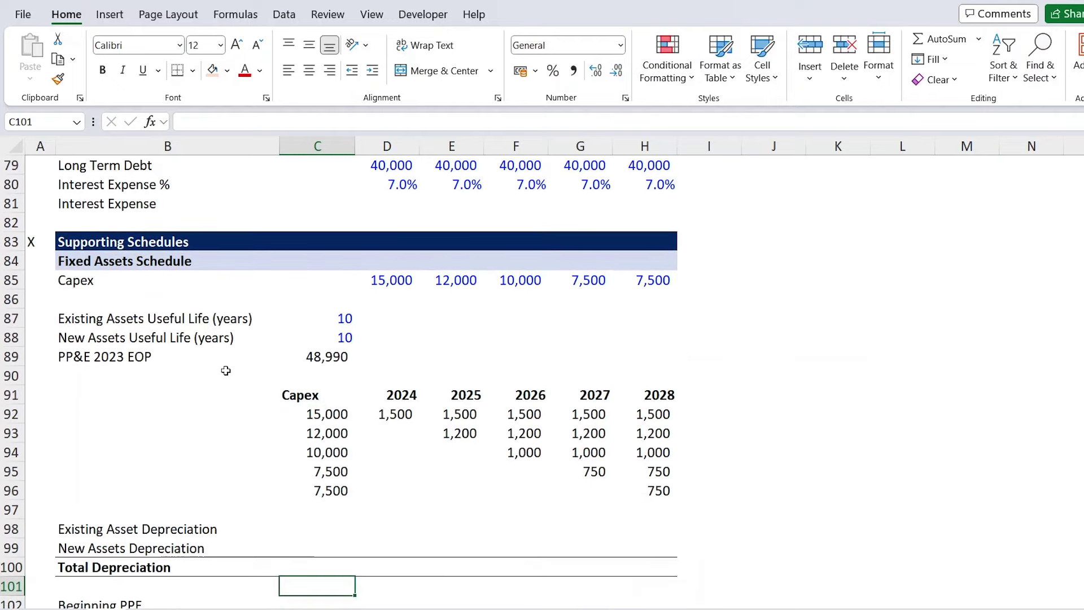
left_click(329, 316)
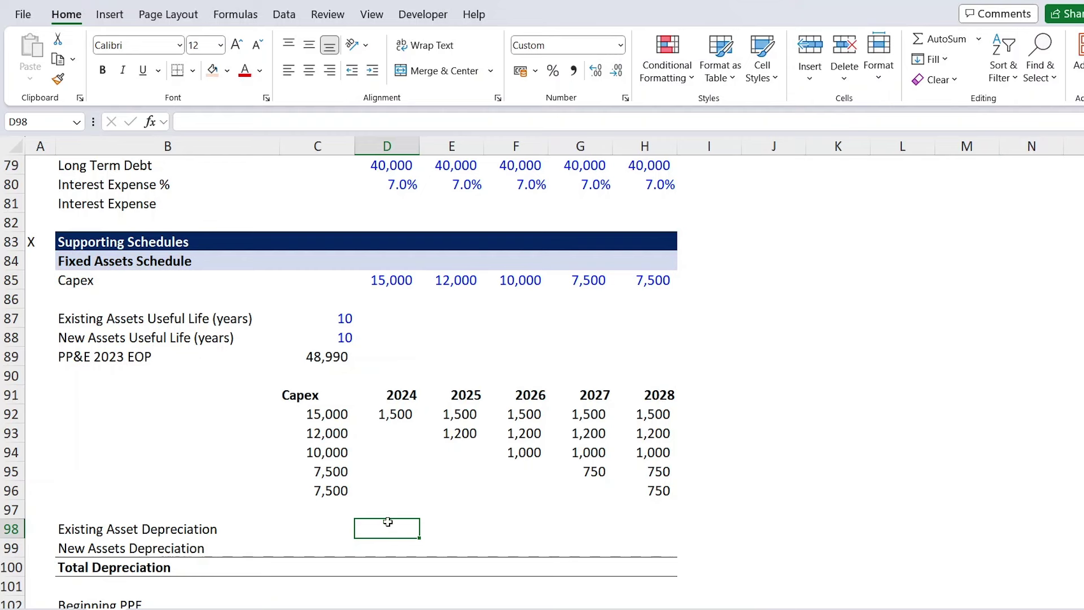
type("=")
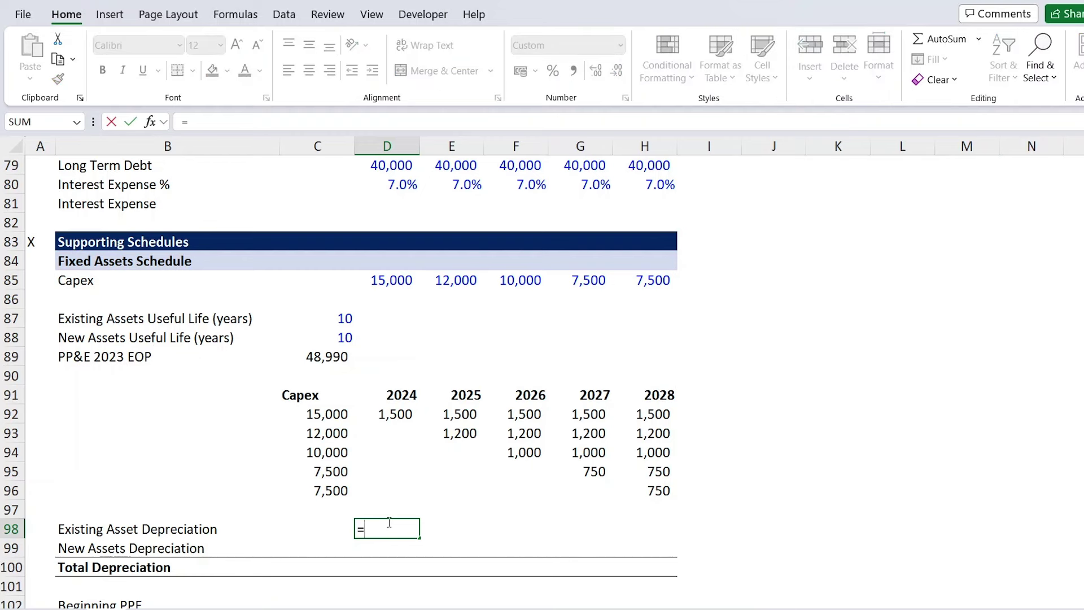
left_click(318, 361)
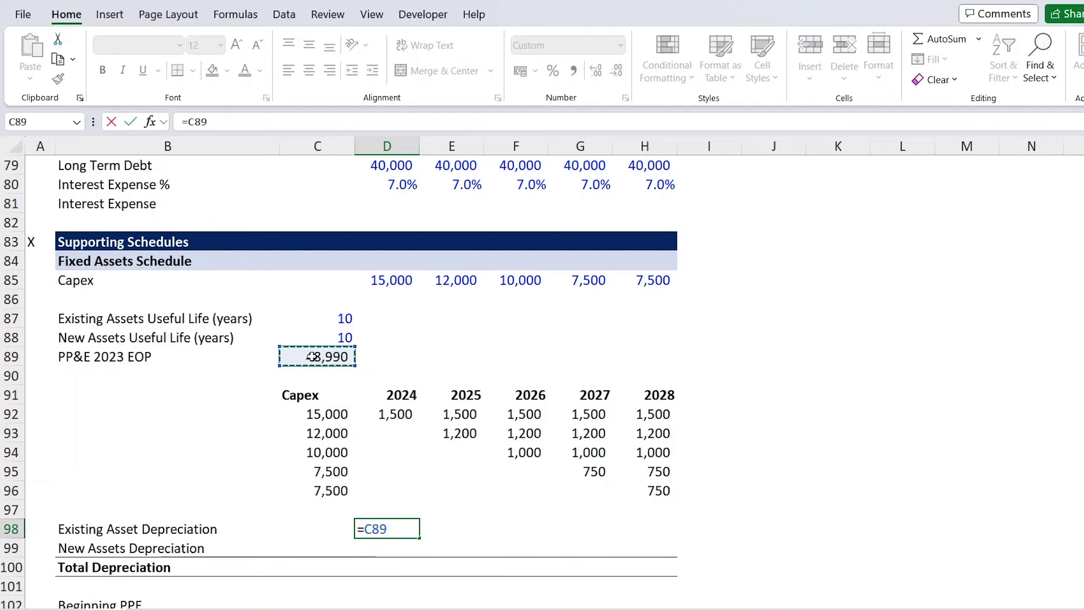
type("/")
left_click(326, 320)
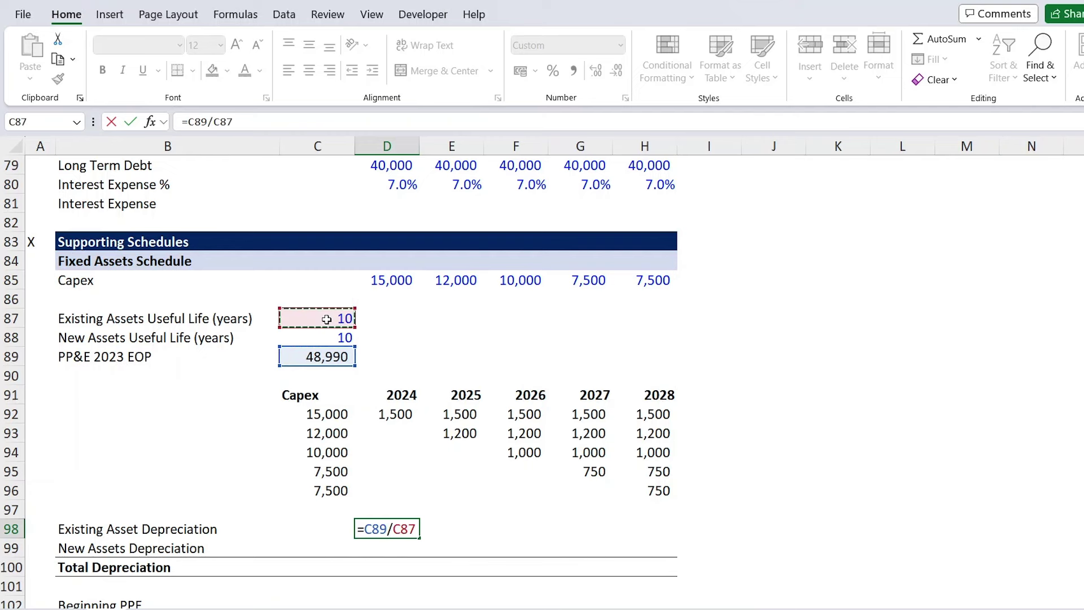
key("shift+Left")
key("shift+Right")
left_click_drag(189, 120, 252, 116)
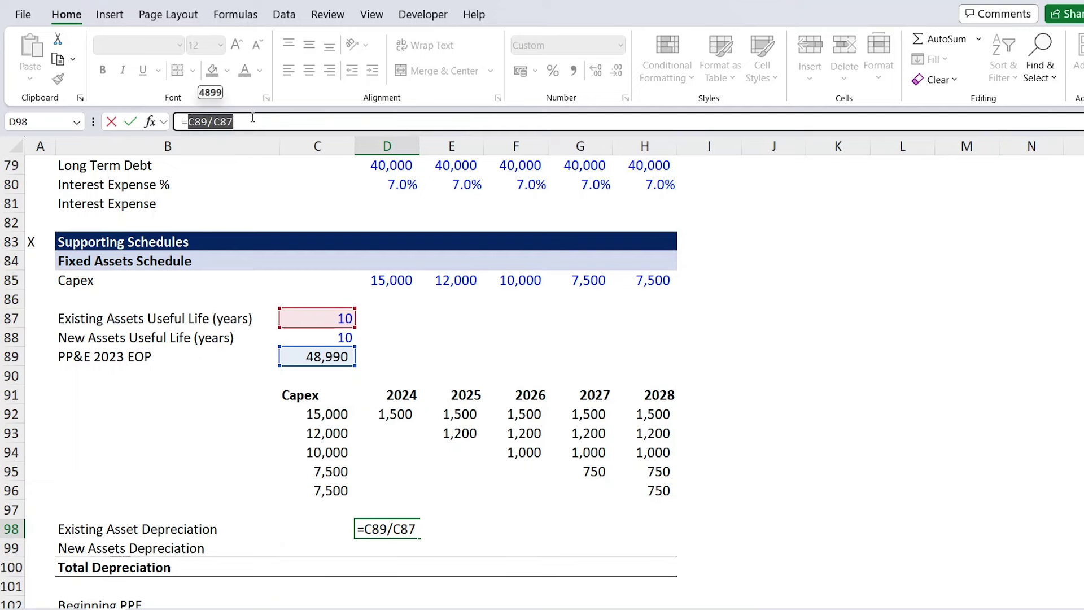
key("F4")
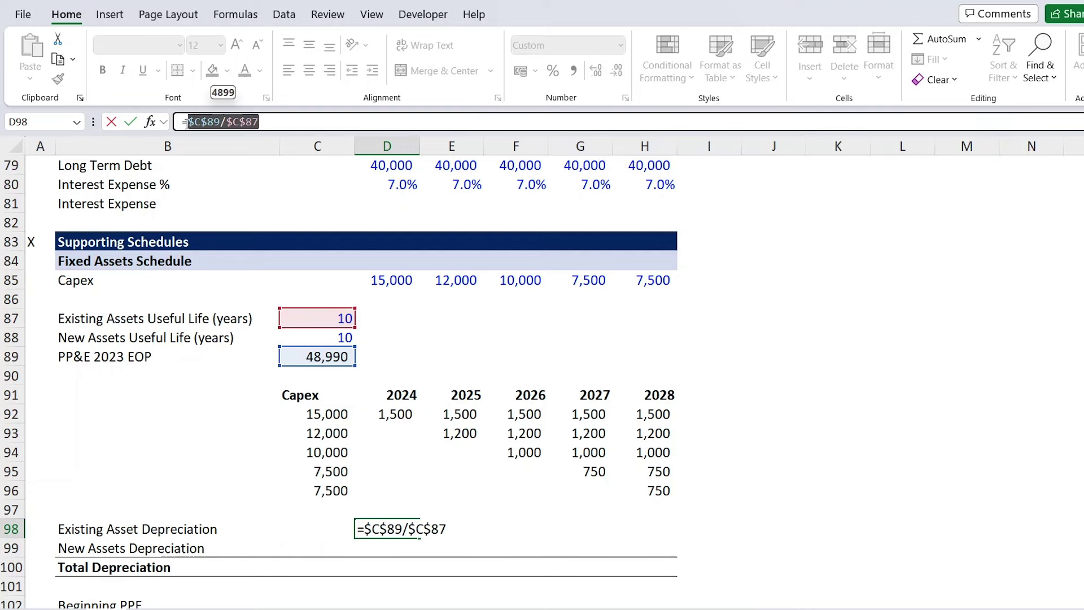
key("Return")
Fill the Existing Asset Depreciation formula in D98 across to 2028 in H98
key("Up")
key("shift+Right")
key("shift+Right")
key("shift+Right")
key("shift+Right")
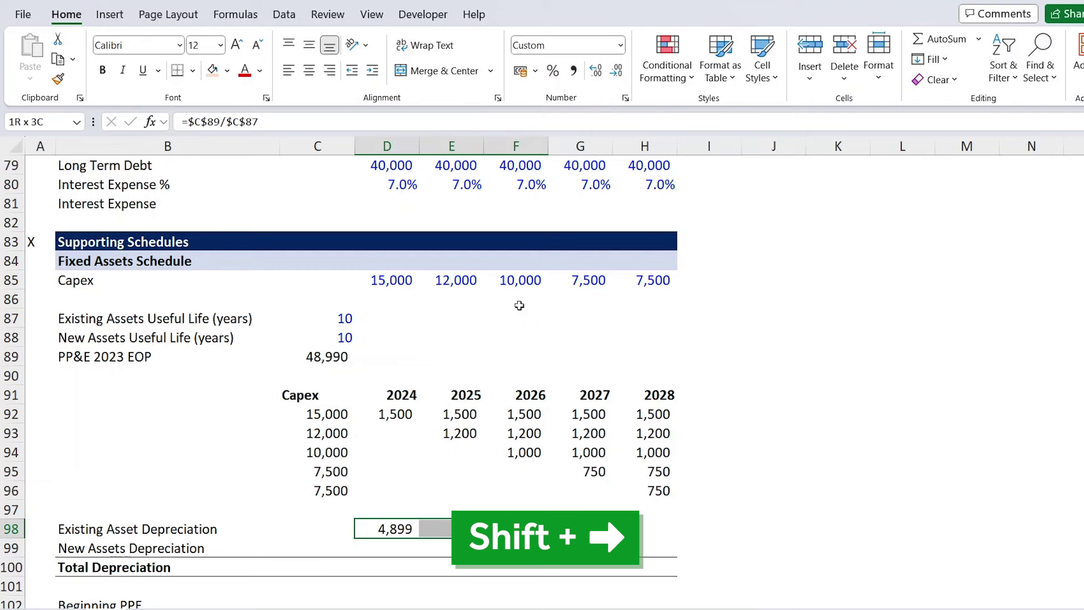
key("ctrl+r")
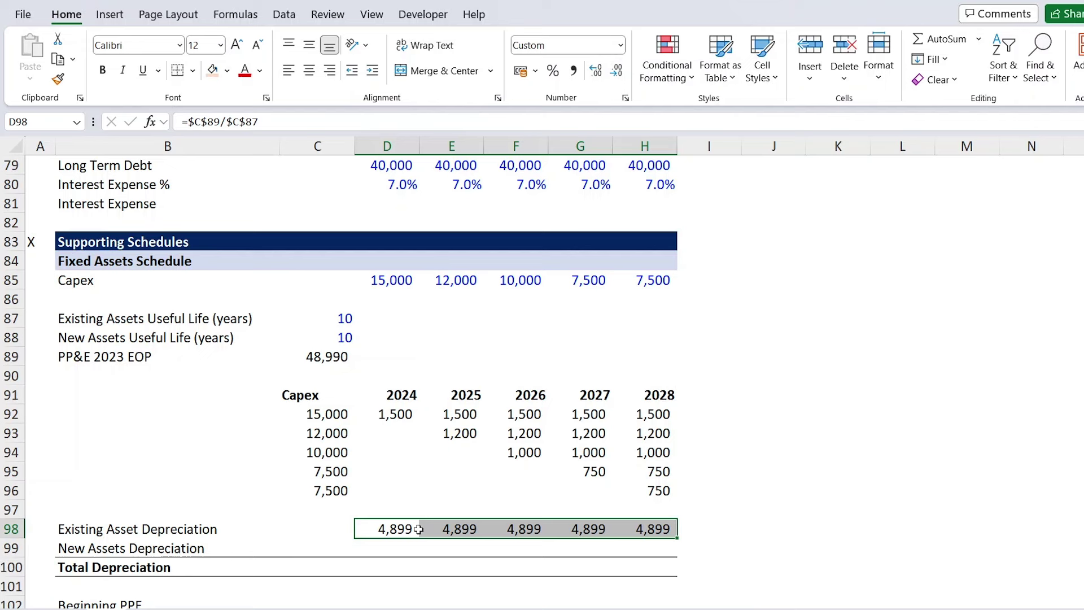
Clear the vertical Capex list starting in C92 and re-enter it from the capex row with =TRANSPOSE(D85:H85)
key("Down")
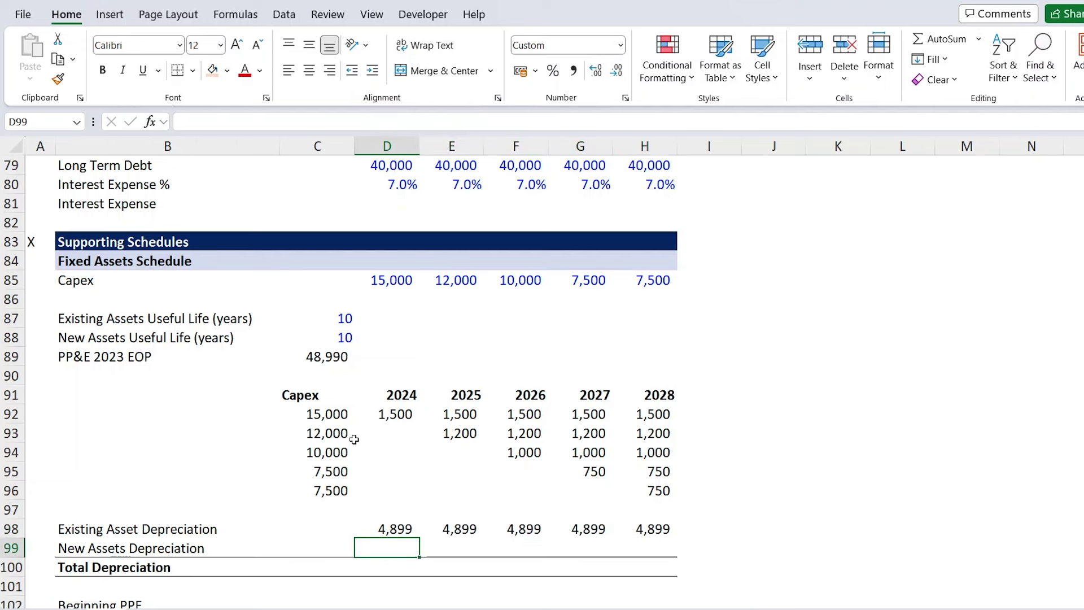
left_click_drag(308, 395, 648, 489)
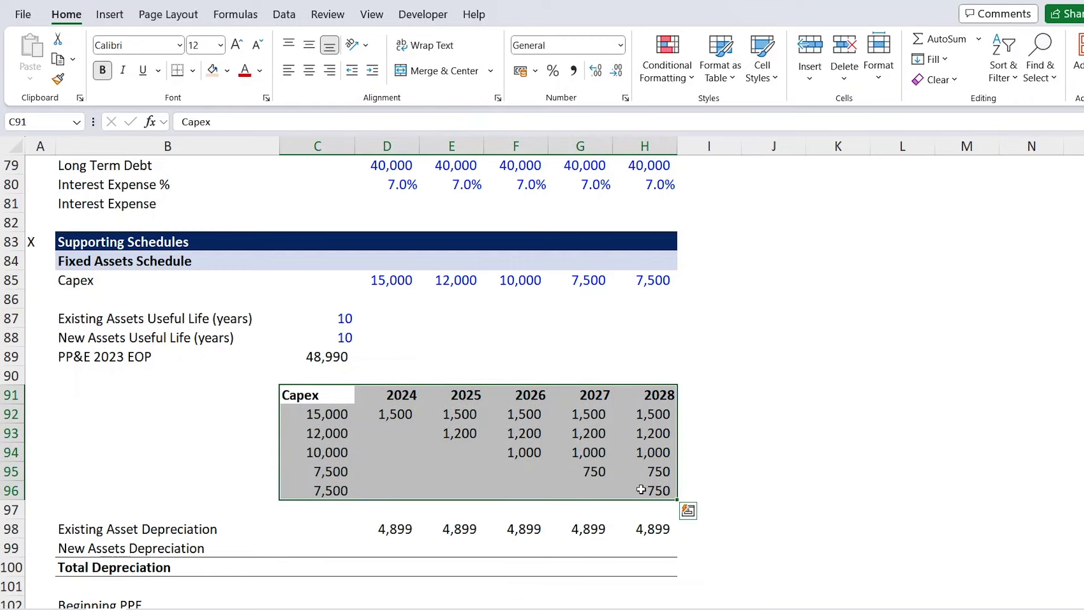
key("Left")
left_click(289, 417)
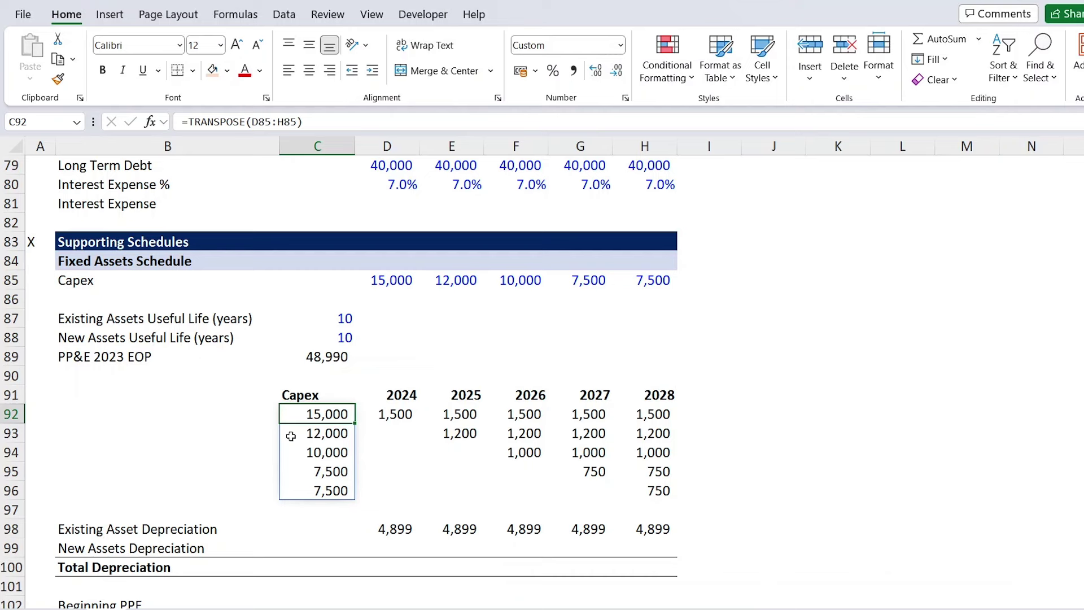
key("Delete")
type("=trans")
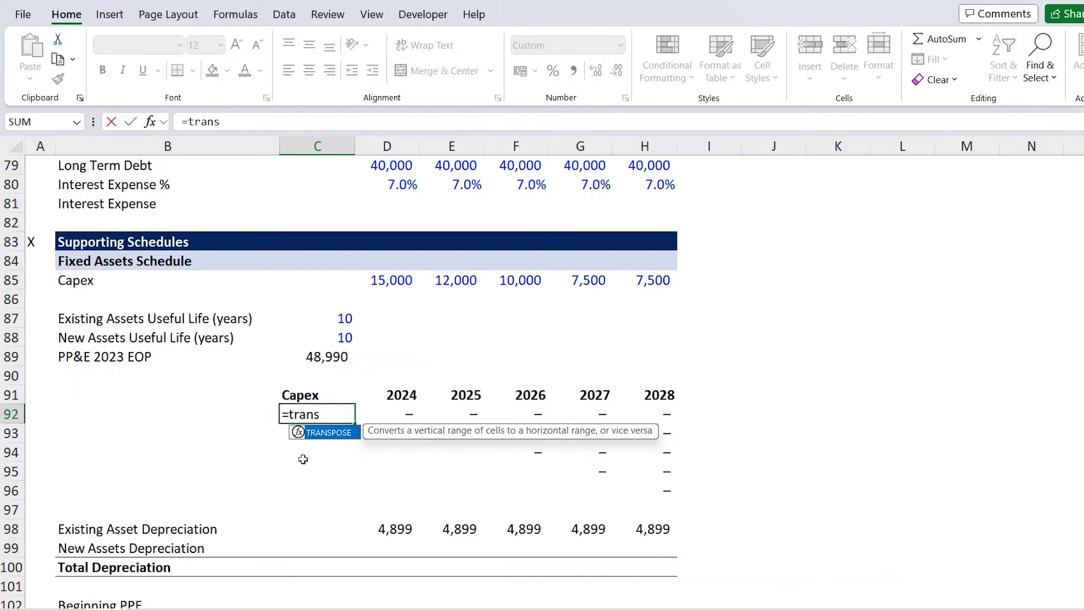
key("Tab")
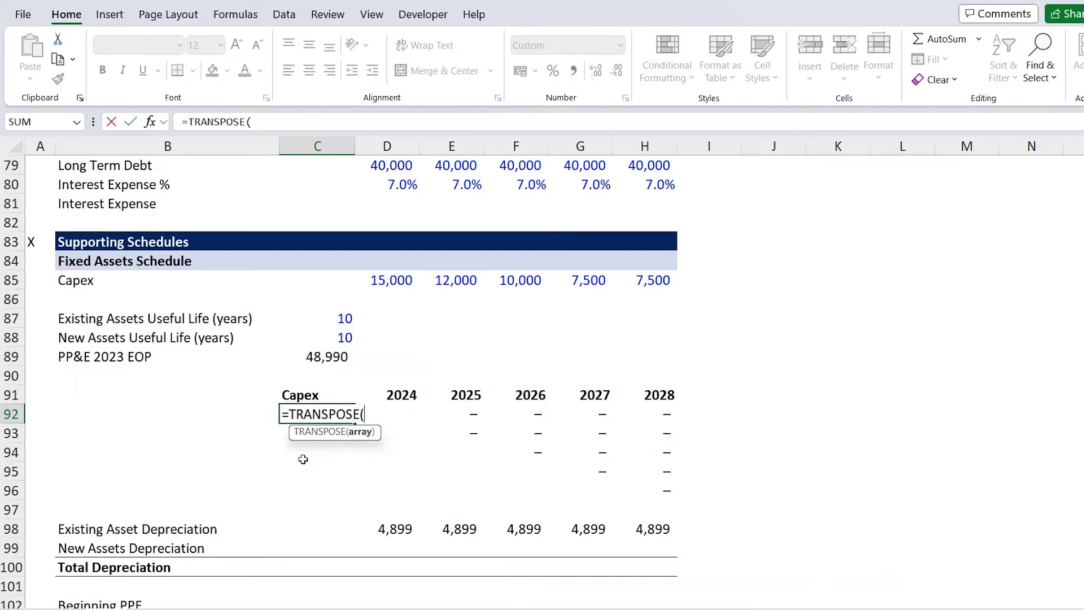
left_click_drag(384, 281, 650, 289)
key("Return")
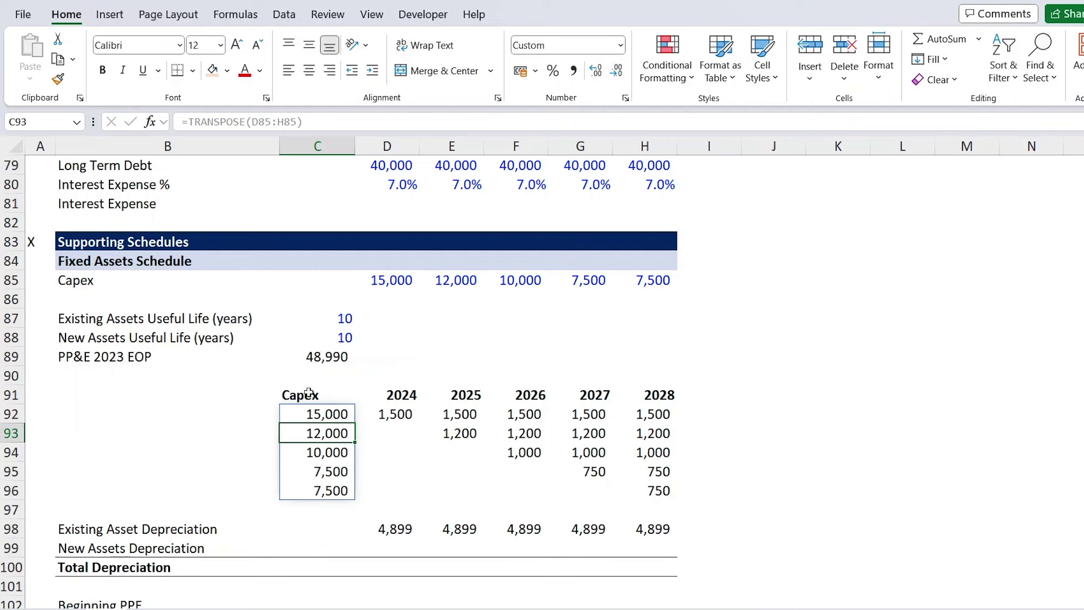
Examine the new-asset depreciation formula in D92 and the 2025 depreciation entries in E92:E93
key("Up")
key("Right")
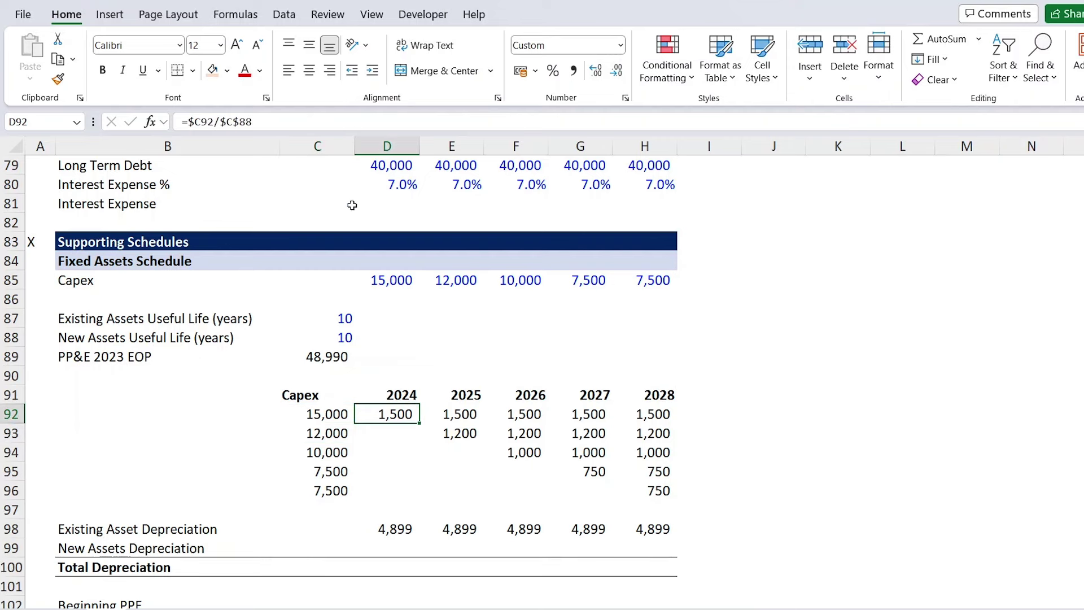
left_click(360, 118)
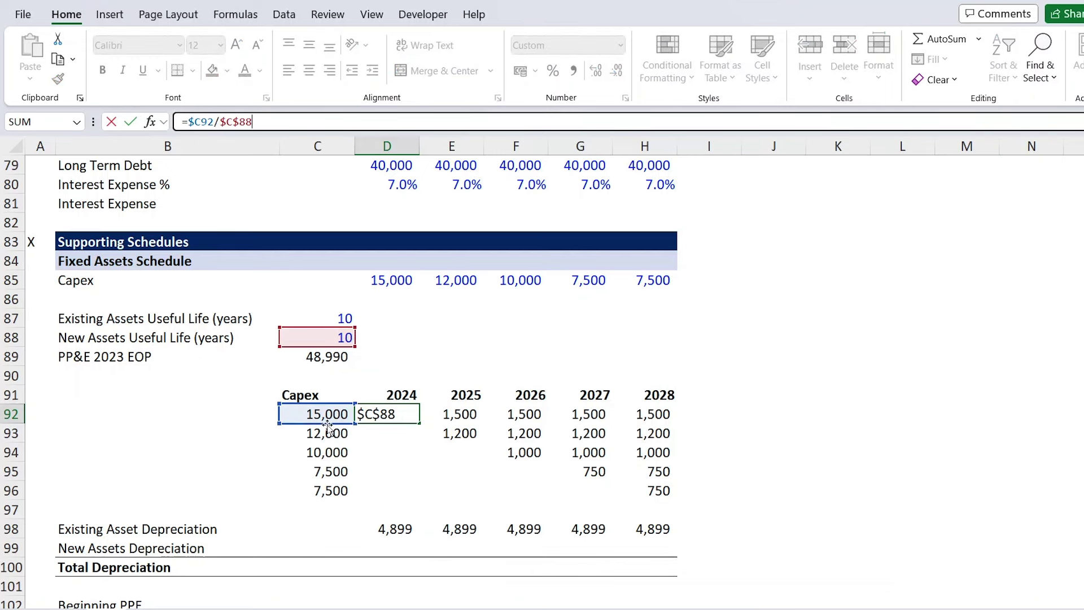
key("ctrl+Return")
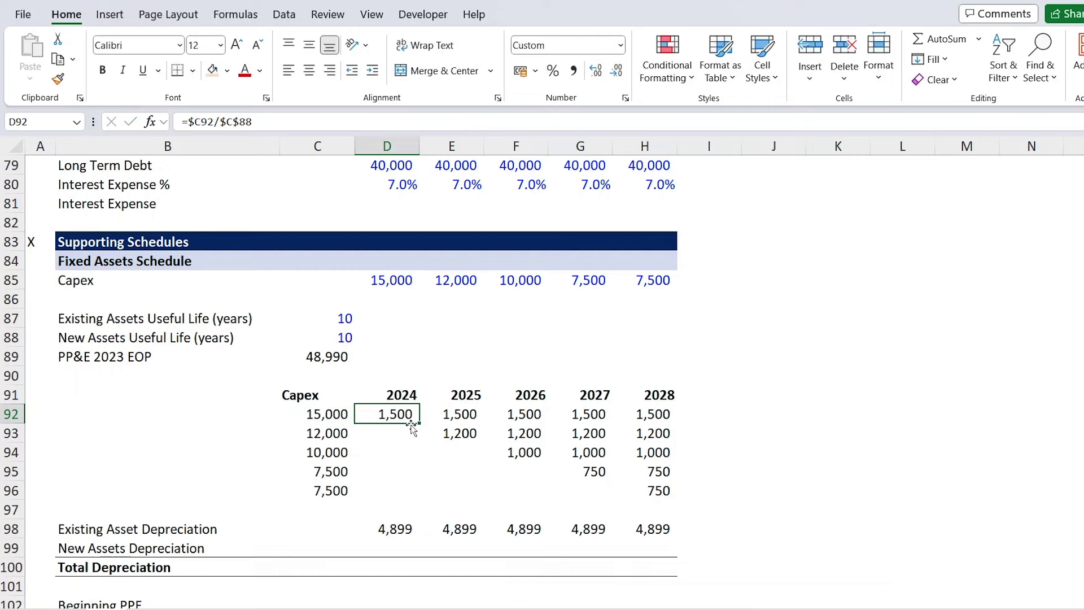
key("Right")
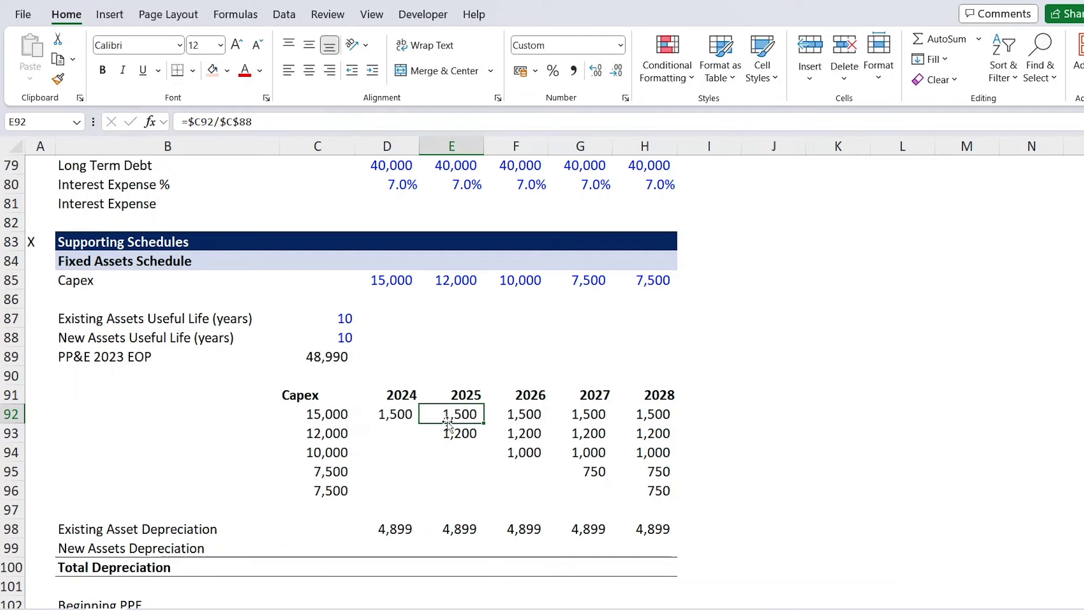
key("shift+Down")
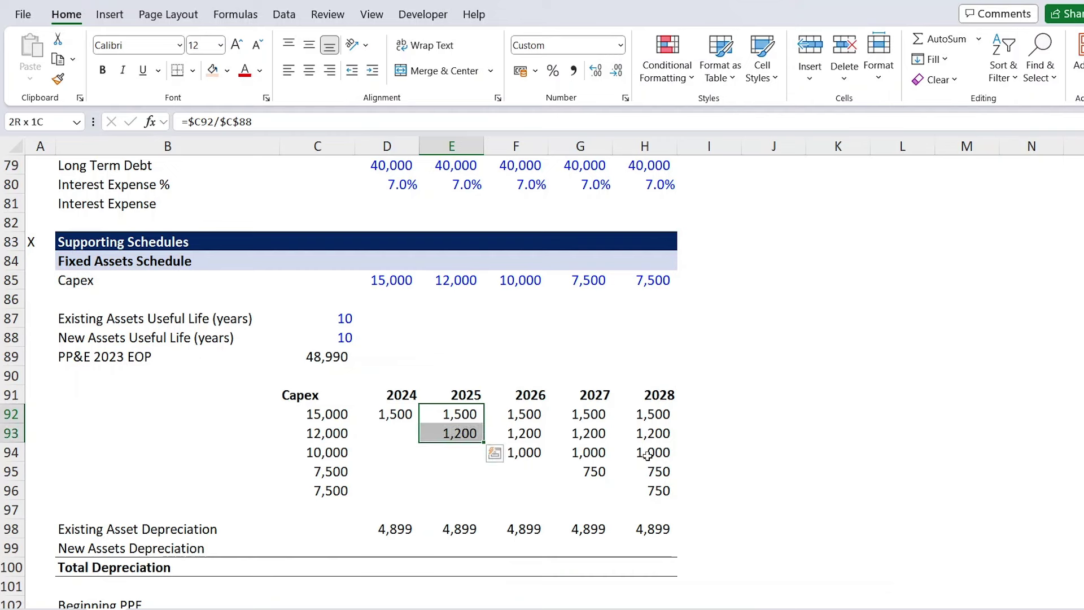
Calculate 2024 New Assets Depreciation in D99 by summing the 2024 depreciation column with =SUM(D92:D96)
left_click(386, 545)
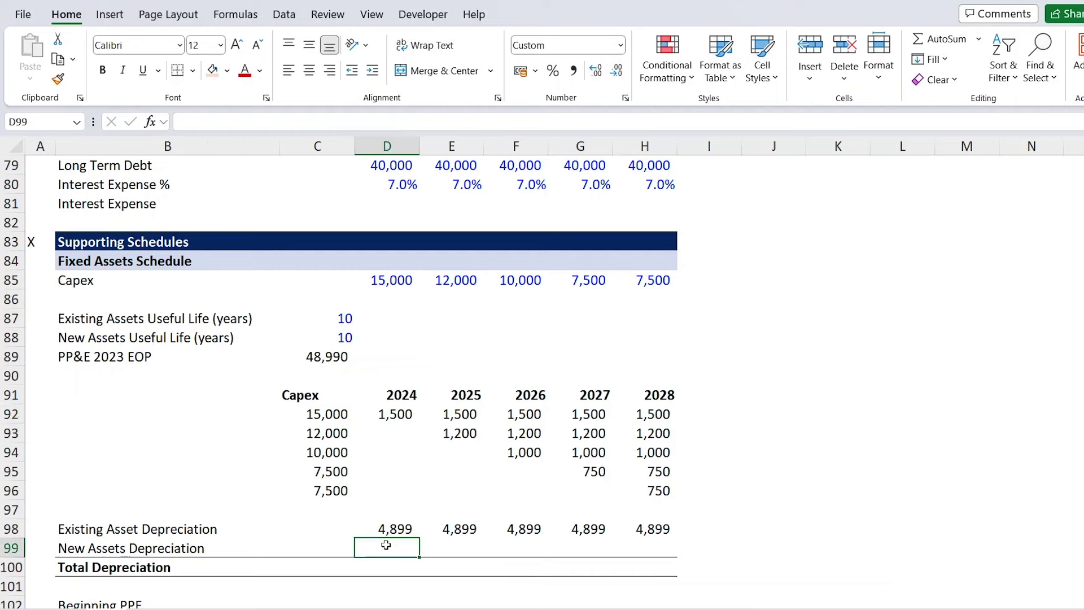
type("=")
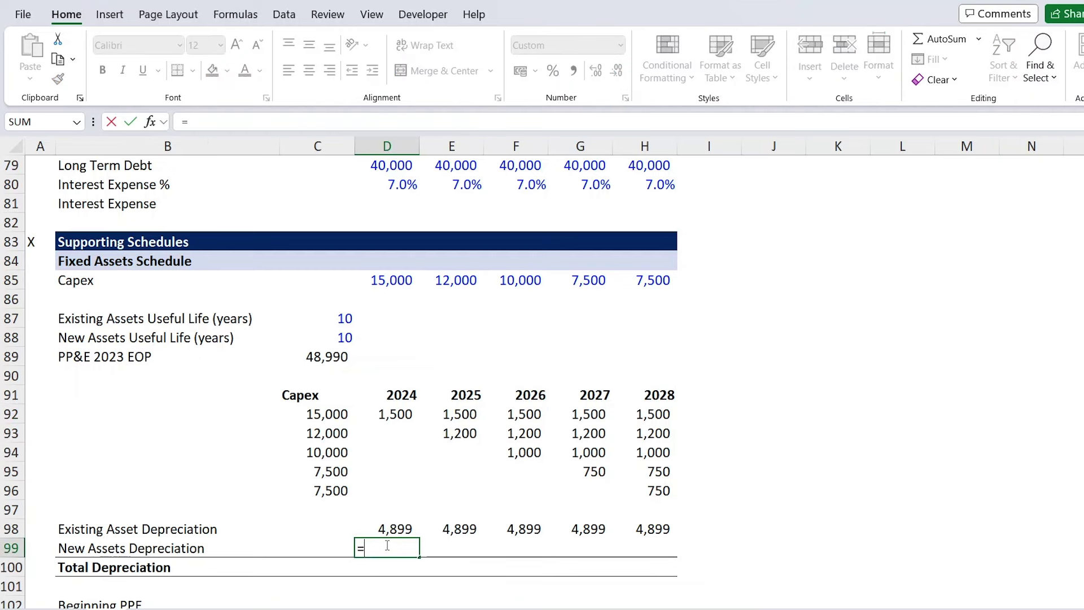
type("su")
key("Tab")
key("Up")
key("Up")
key("Up")
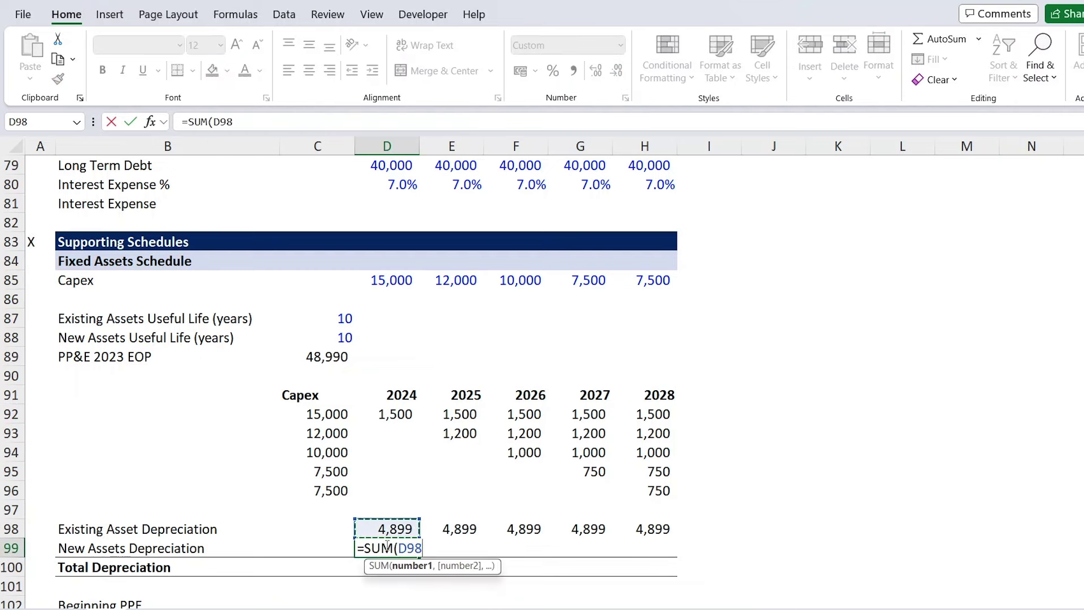
key("shift+Up")
key("shift+Up")
key("shift+Up")
key("shift+Up")
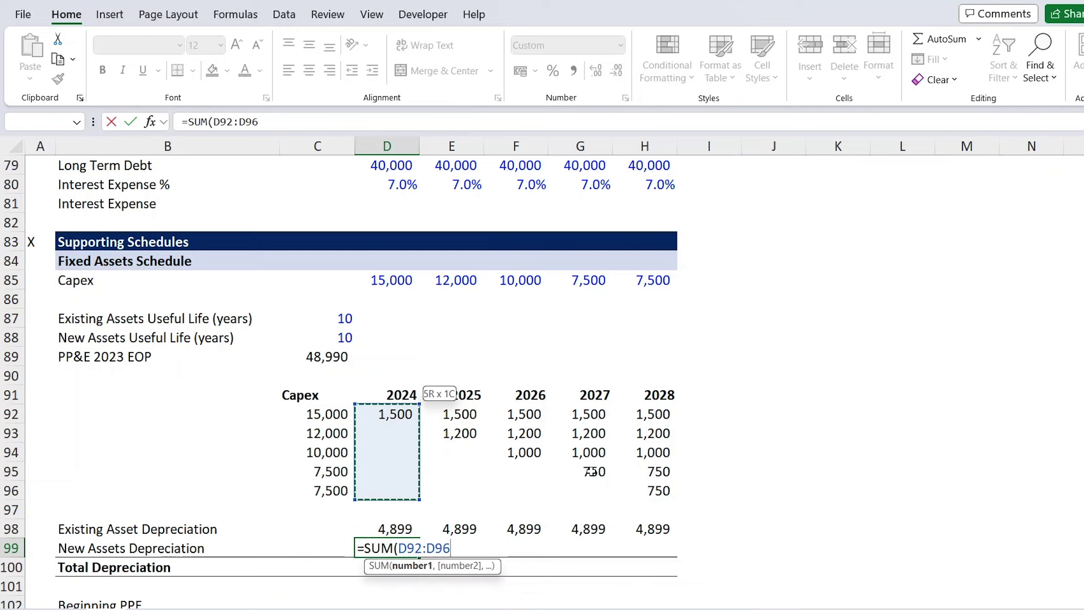
key("Return")
type("#")
Fill the New Assets Depreciation formula in D99 across to 2028 in H99, ending on Total Depreciation in D100
key("Up")
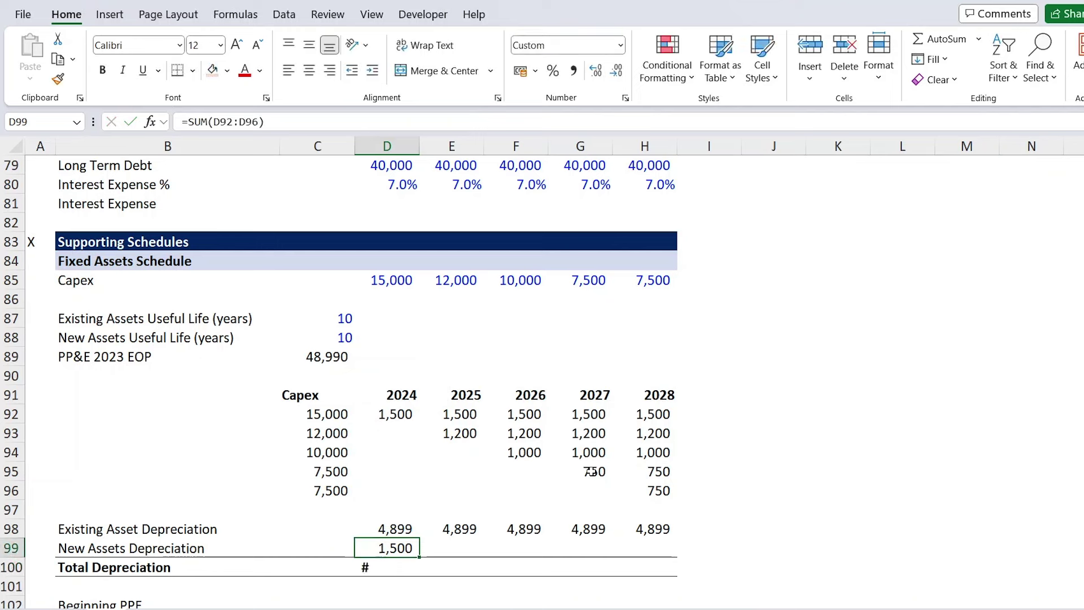
key("shift+Right")
key("shift+Right")
key("shift+Right")
key("shift+Right")
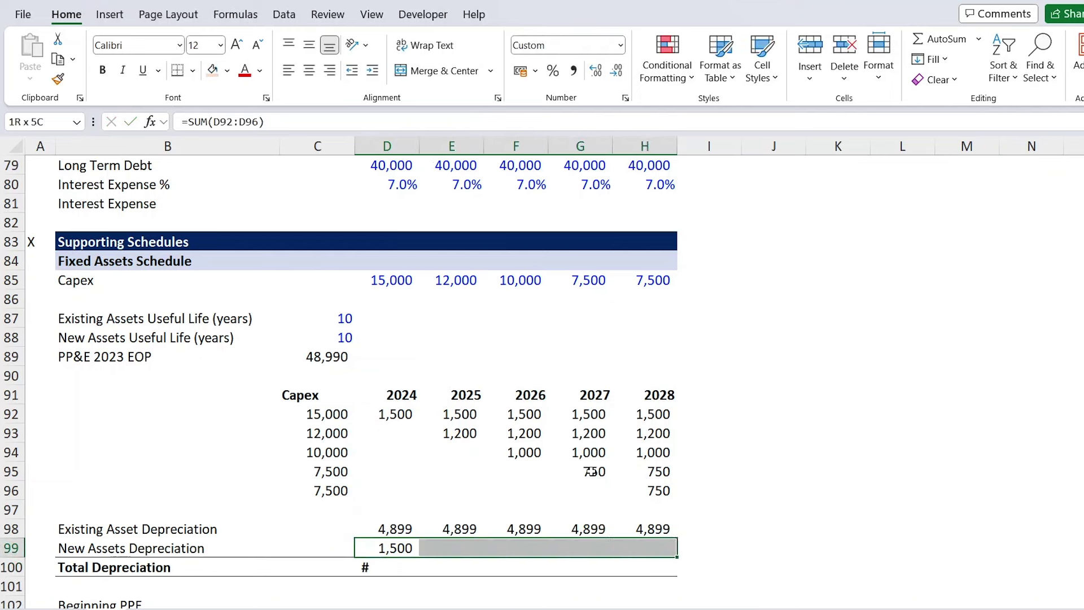
key("ctrl+r")
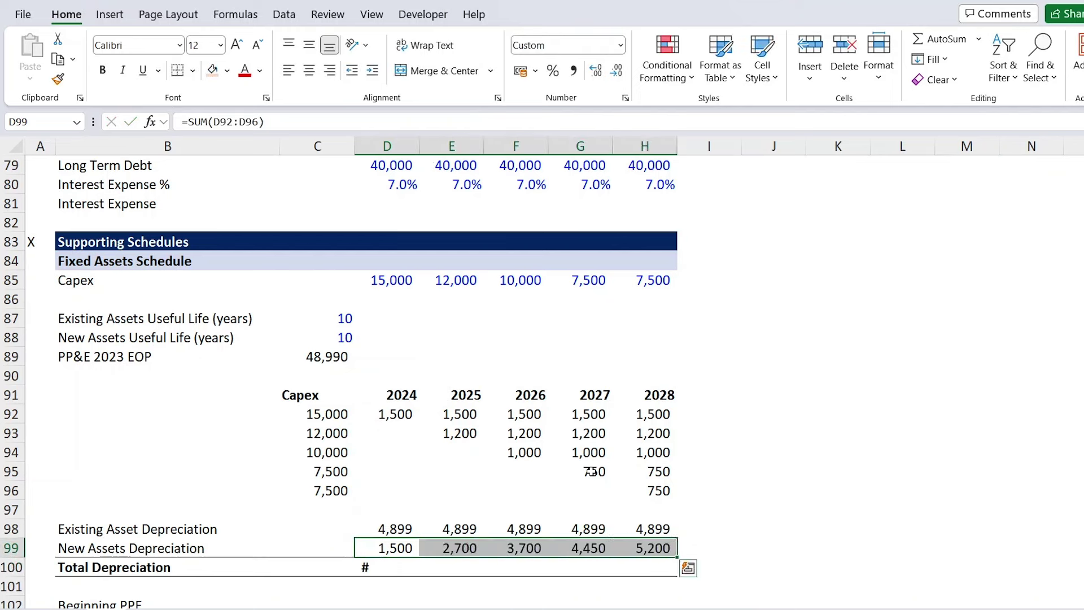
key("Down")
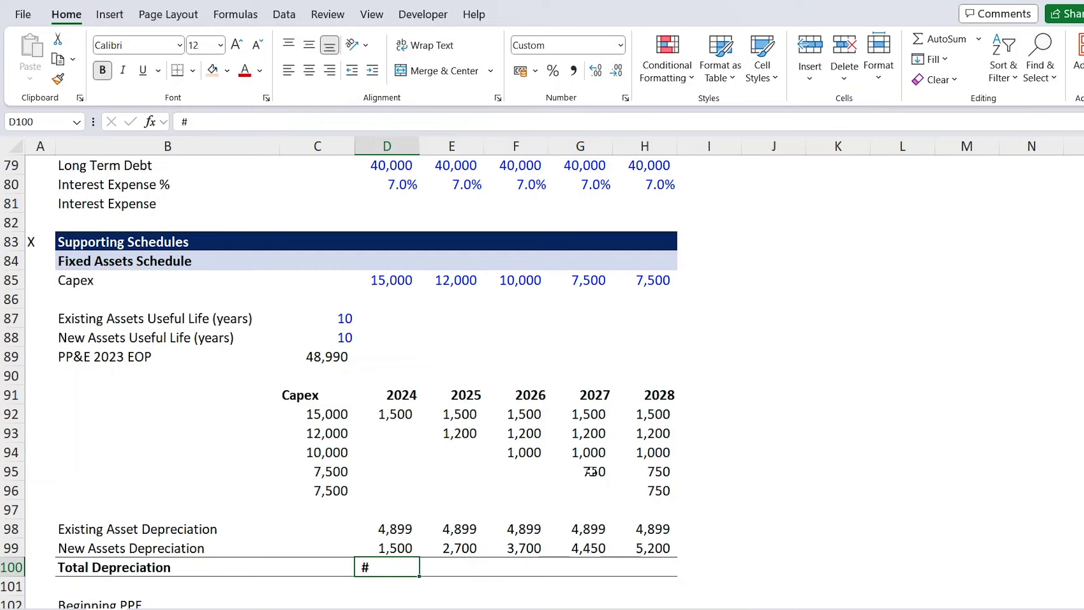
Calculate 2024 Total Depreciation in D100 by adding existing and new asset depreciation with =SUM(D98:D99)
type("=SUM(")
key("Up")
key("shift+Up")
key("Return")
key("Up")
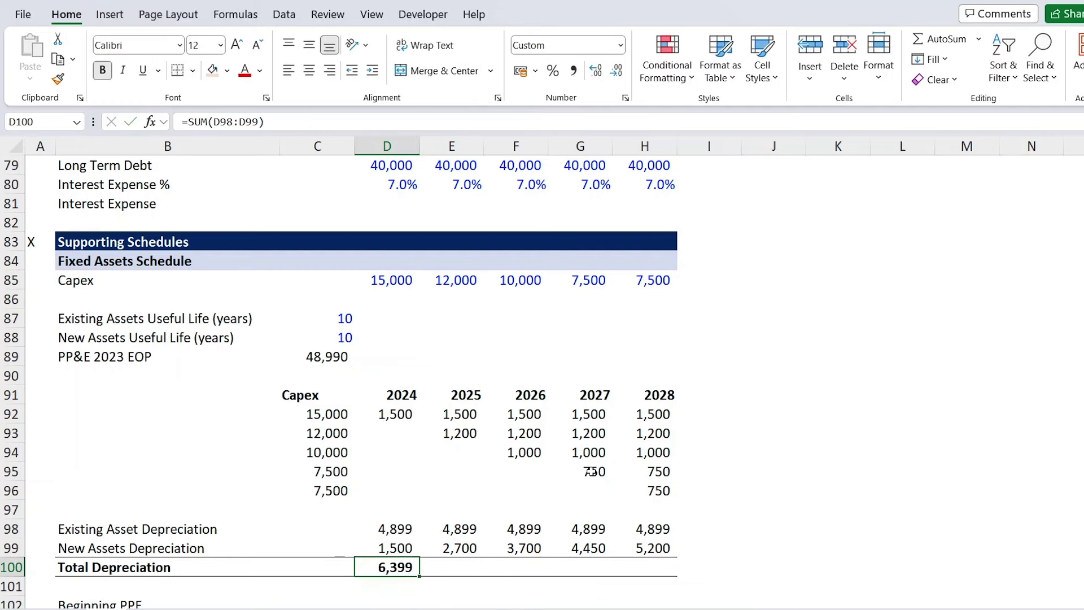
Fill the Total Depreciation formula in D100 across to 2028 in H100
key("shift+Right")
key("shift+Right")
key("shift+Right")
key("shift+Right")
key("ctrl+r")
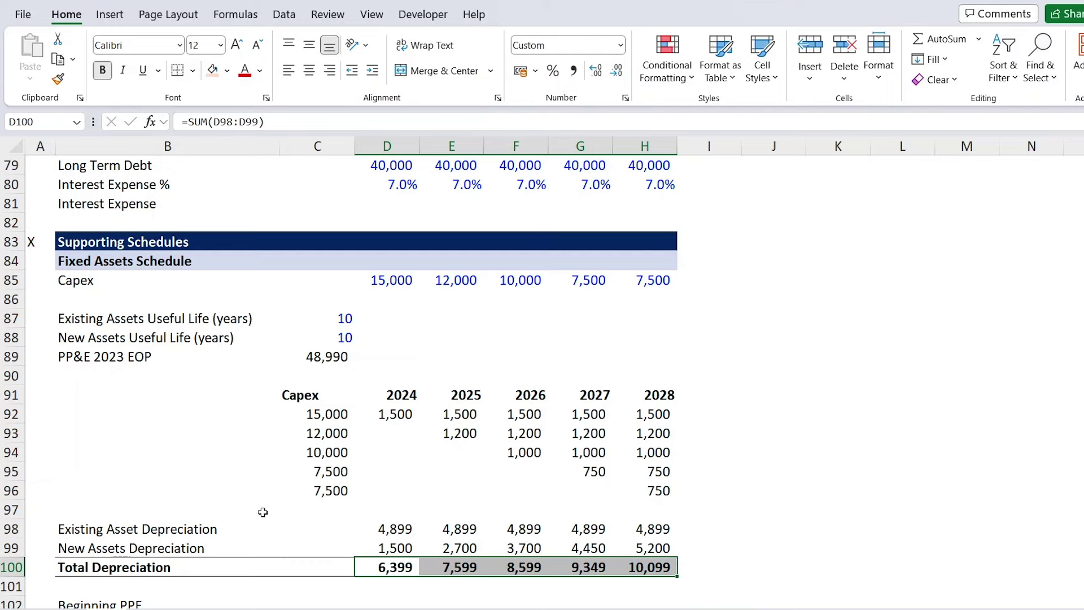
Link 2024 Depreciation in the income statement, D9, to the schedule's total as a negative with =-D100
scroll(388, 315, "up", 20)
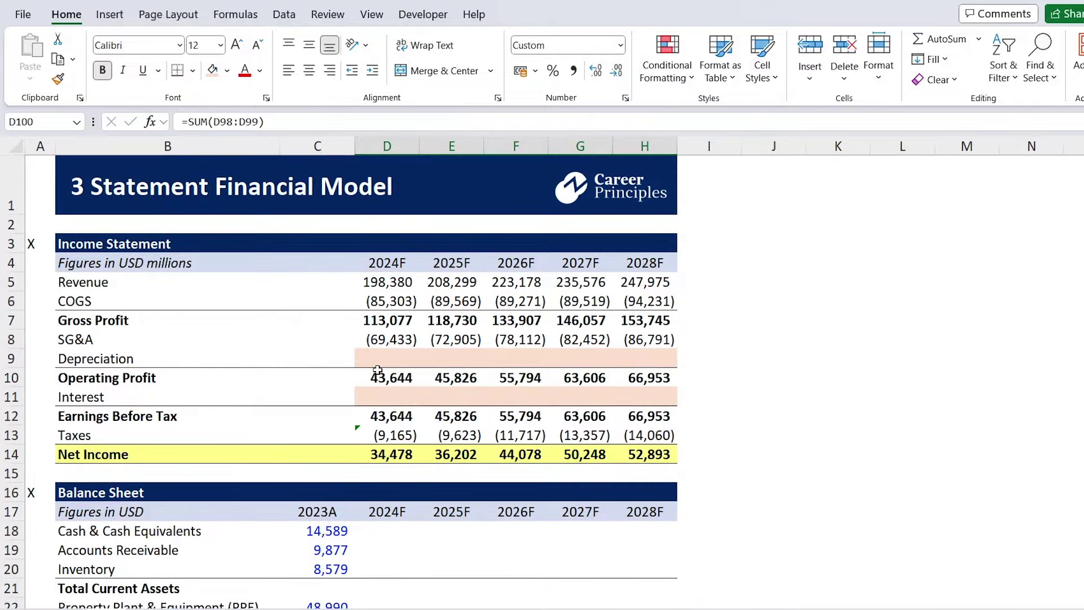
left_click(377, 366)
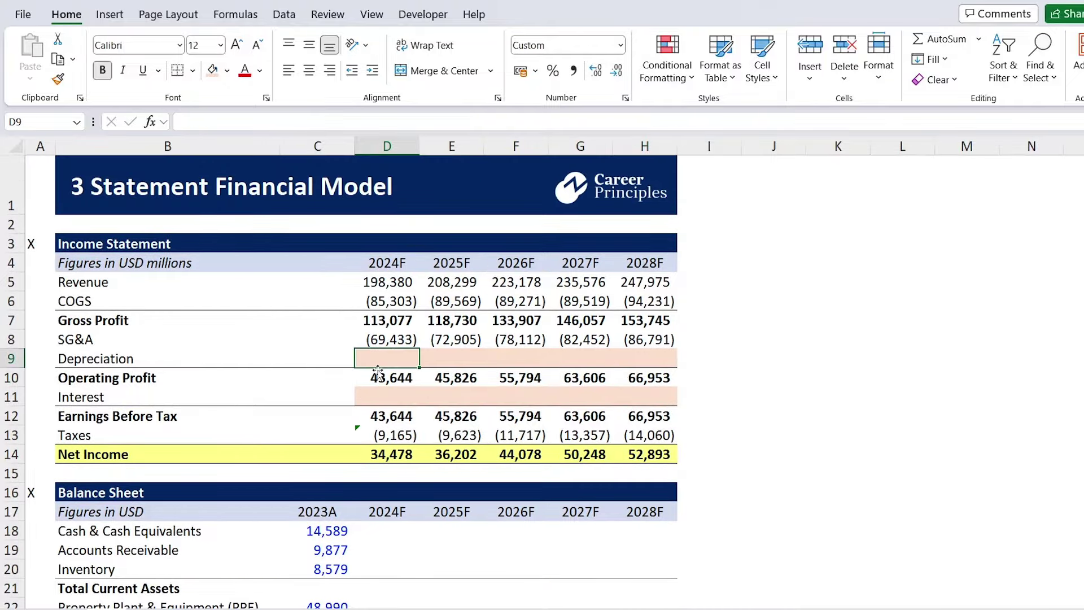
type("=-")
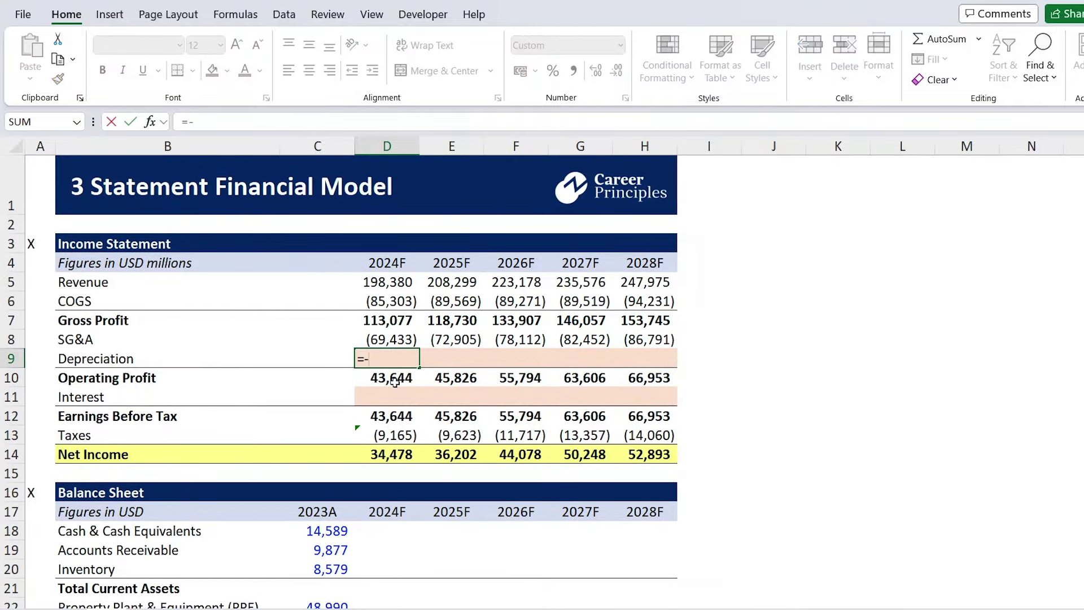
scroll(395, 382, "down", 20)
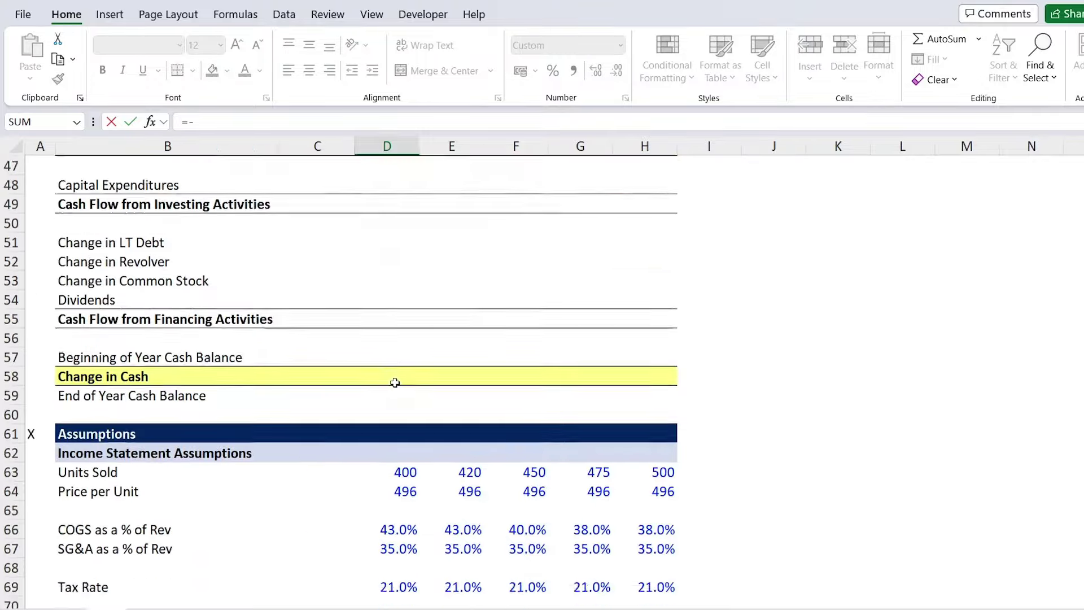
scroll(395, 382, "down", 5)
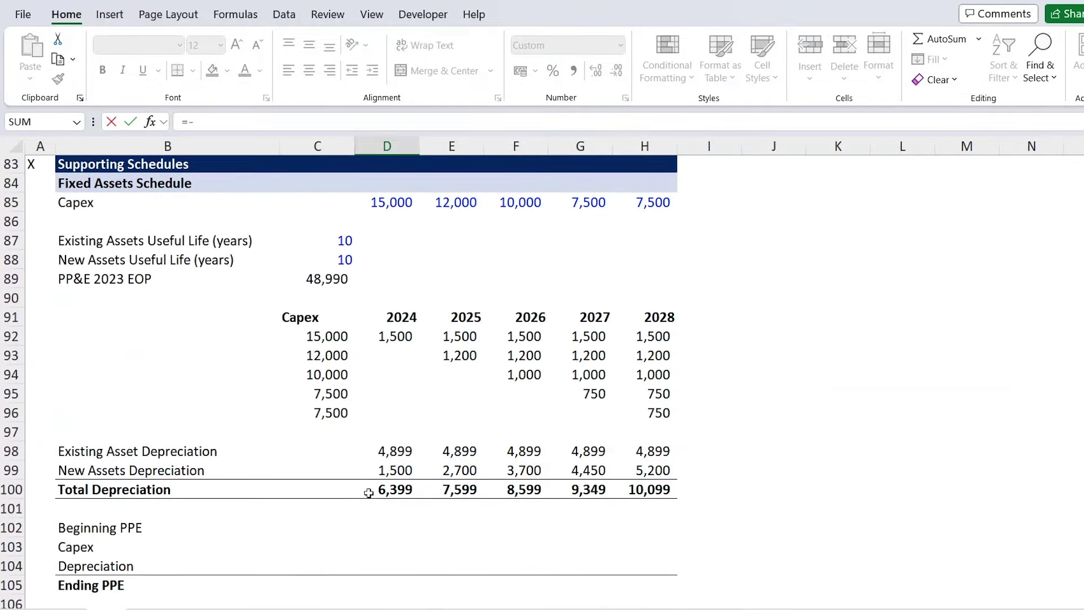
left_click(386, 495)
key("Return")
key("Up")
key("Up")
key("Up")
key("Down")
key("Down")
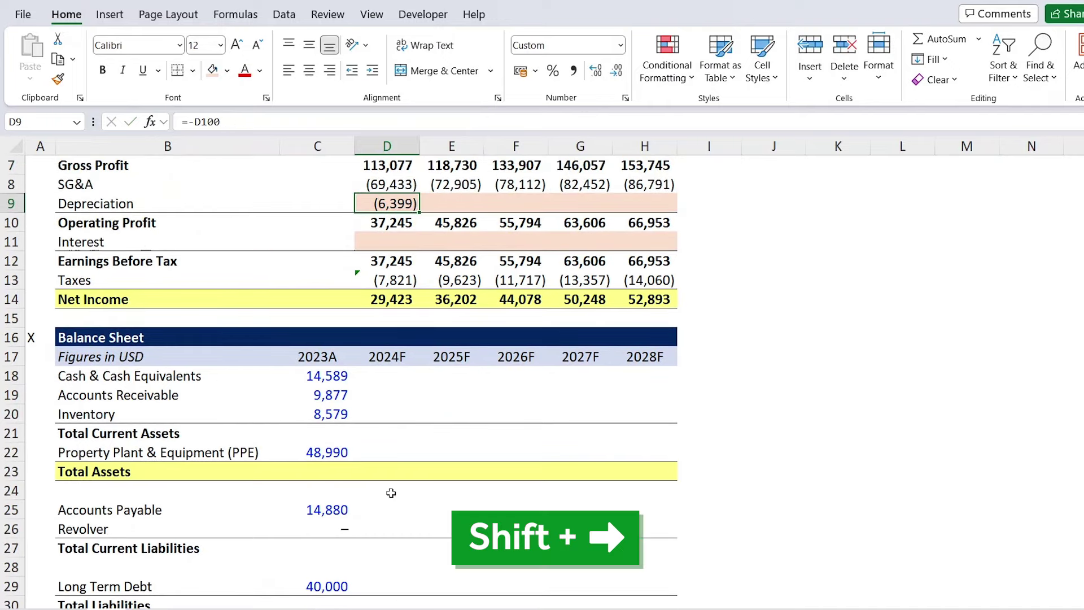
Fill the income statement Depreciation formula in D9 across to 2028F in H9
key("shift+Right")
key("shift+Right")
key("shift+Right")
key("shift+Right")
key("ctrl+r")
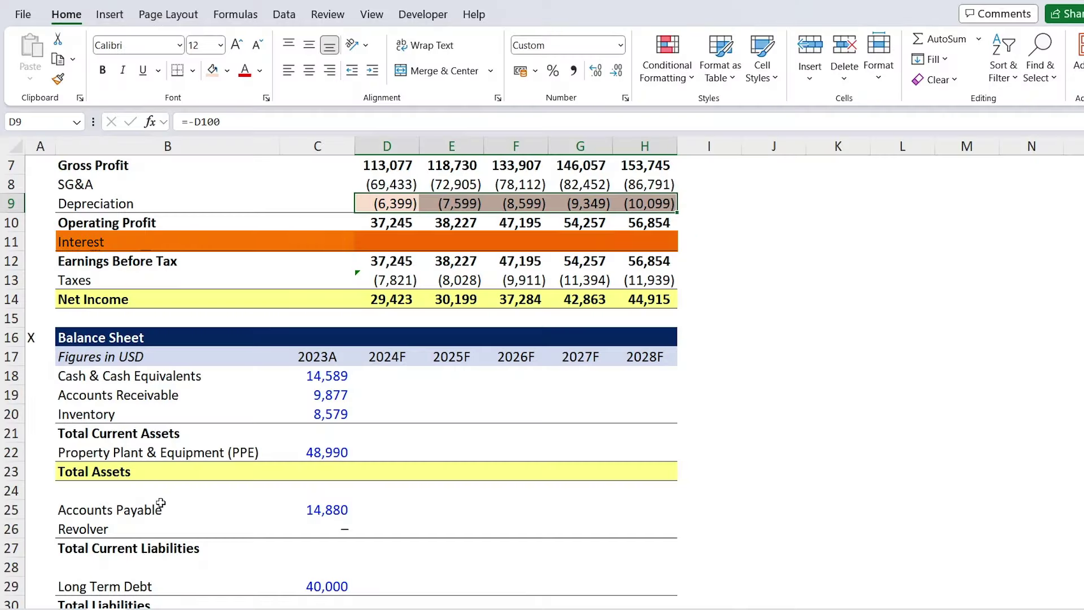
Examine the 2024 Long Term Debt and Interest Expense % assumptions in D79:D80 needed for the income statement's Interest row
left_click(391, 238)
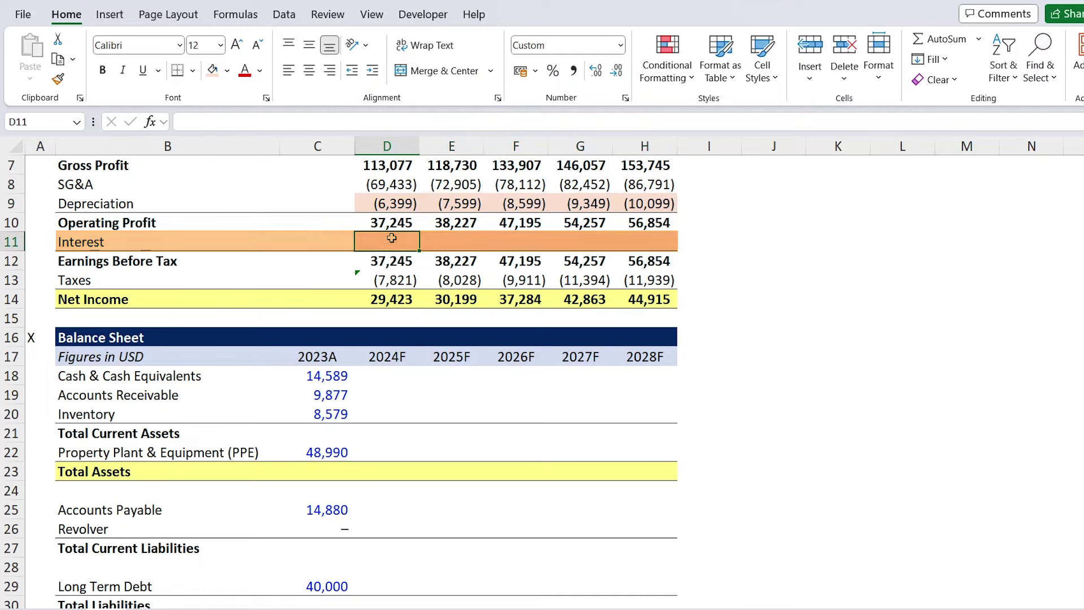
key("Left")
key("Left")
key("Left")
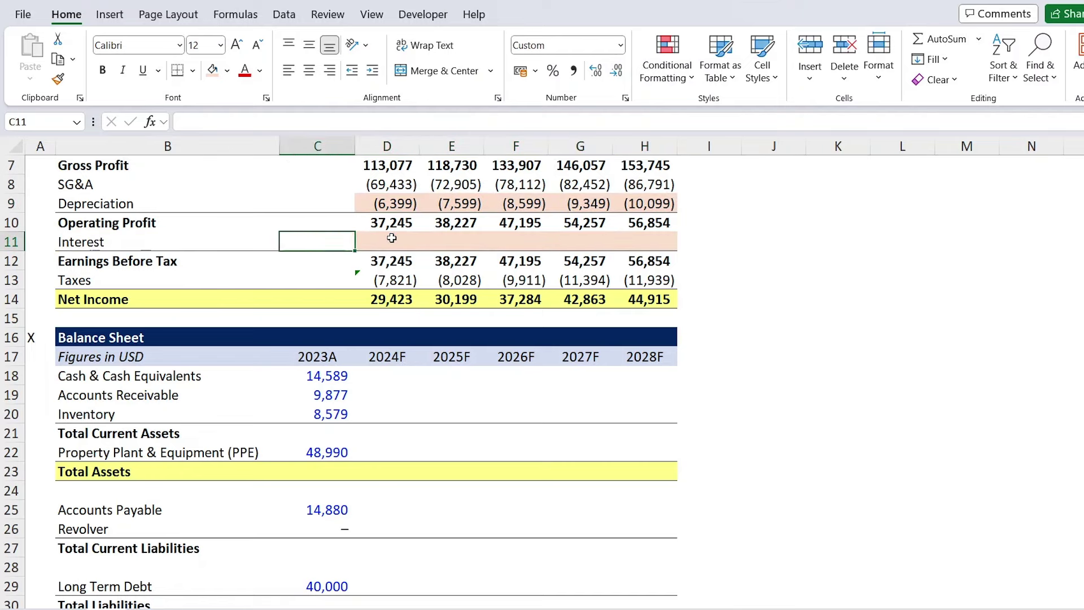
key("ctrl+Down")
key("ctrl+Down")
key("ctrl+Down")
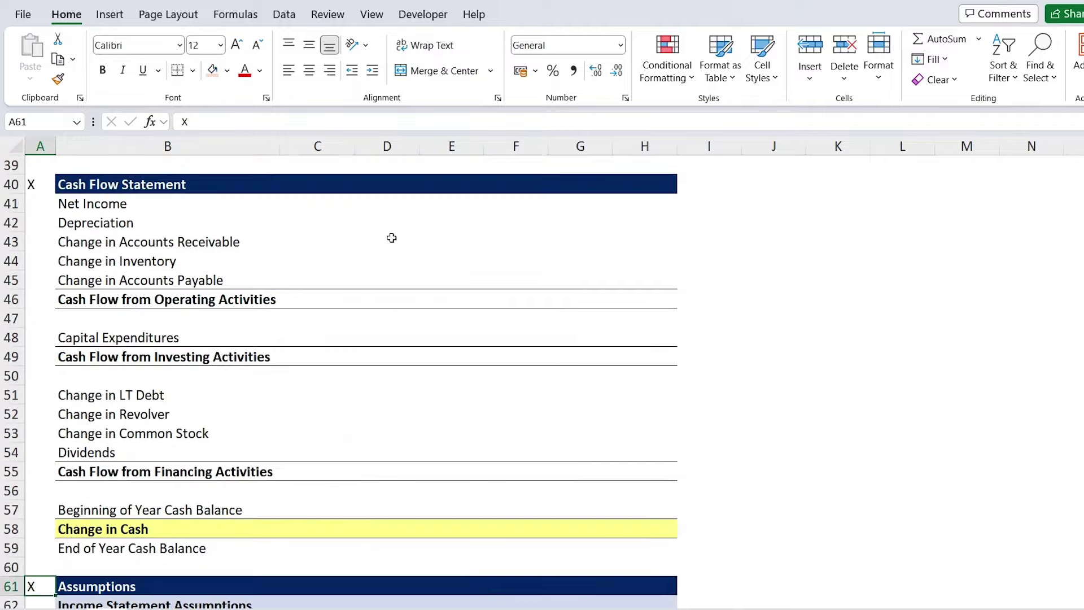
key("ctrl+Down")
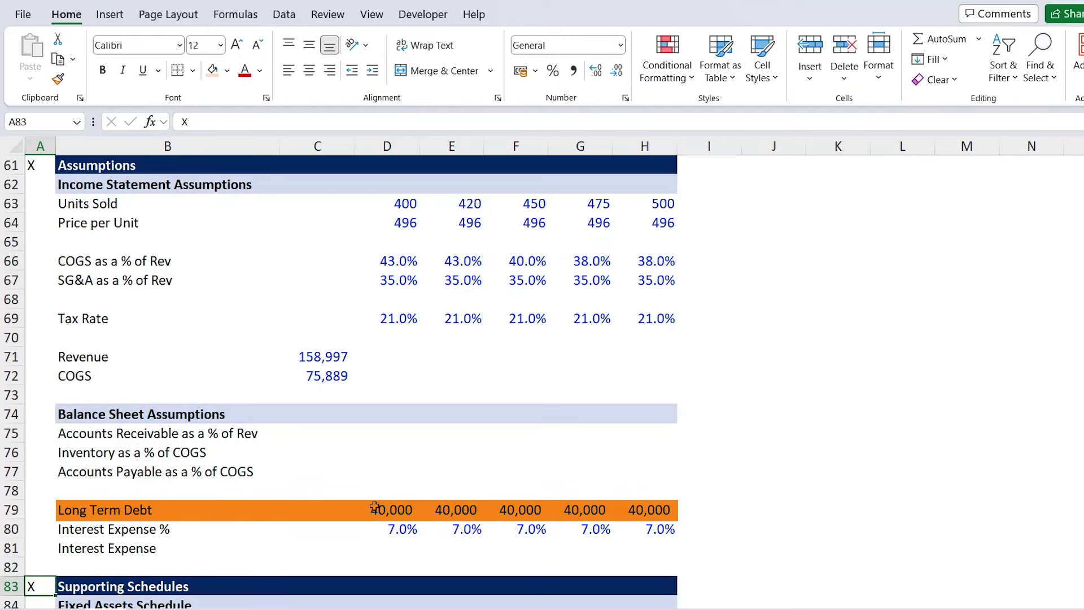
left_click(374, 508)
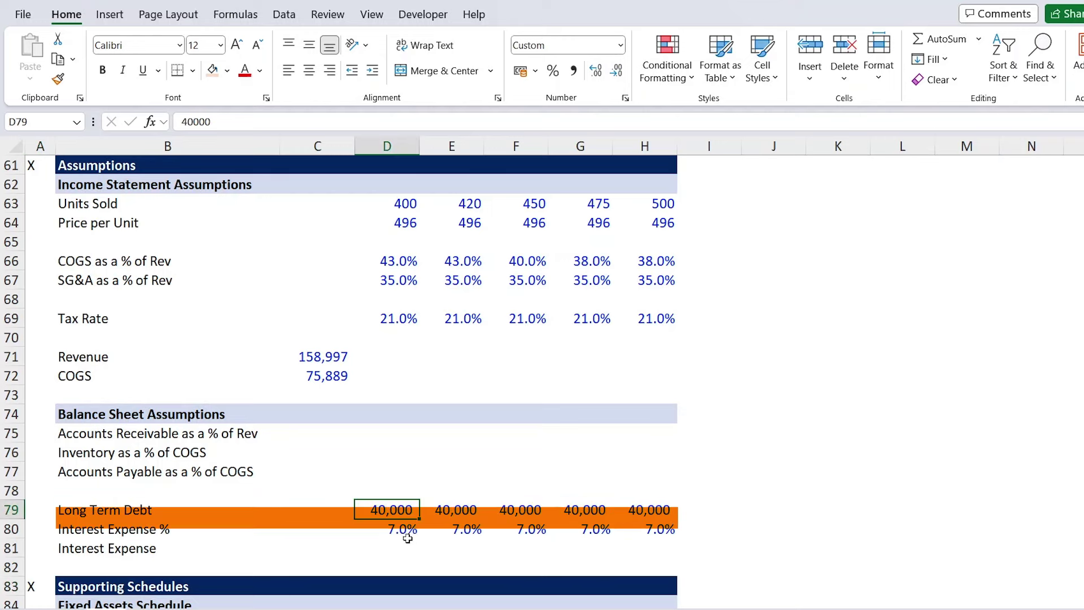
left_click(392, 529)
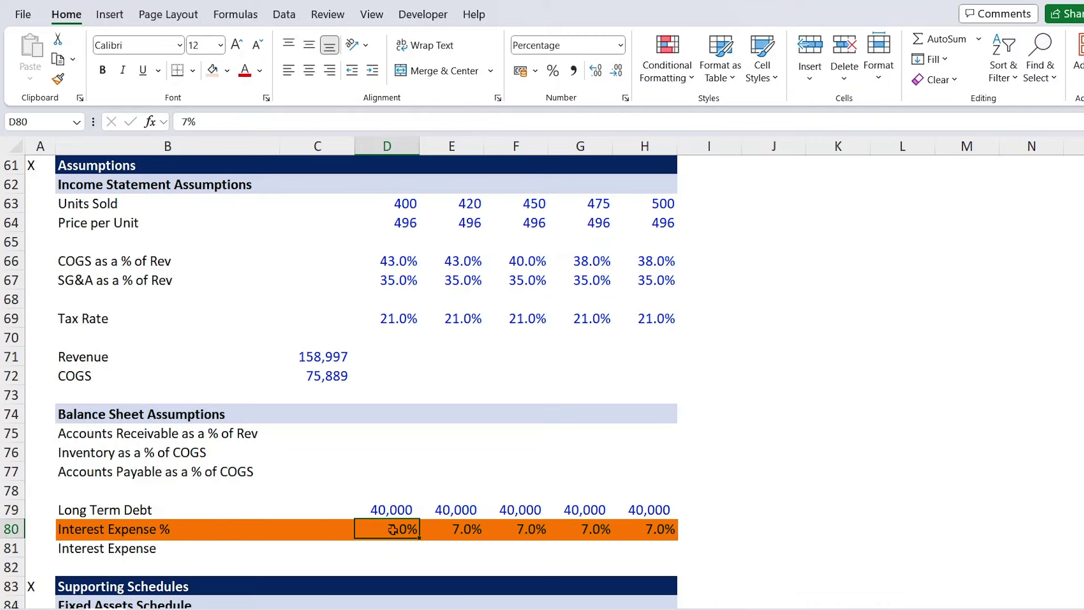
Calculate 2024 Interest Expense in D81 by multiplying long term debt by the interest rate with =D79*D80
key("Down")
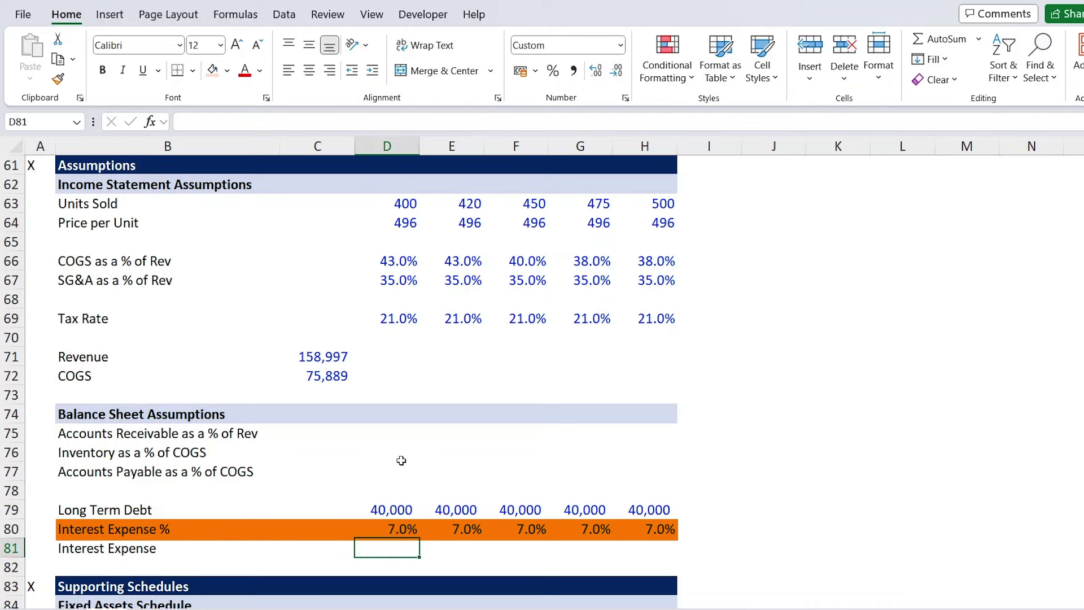
type("=")
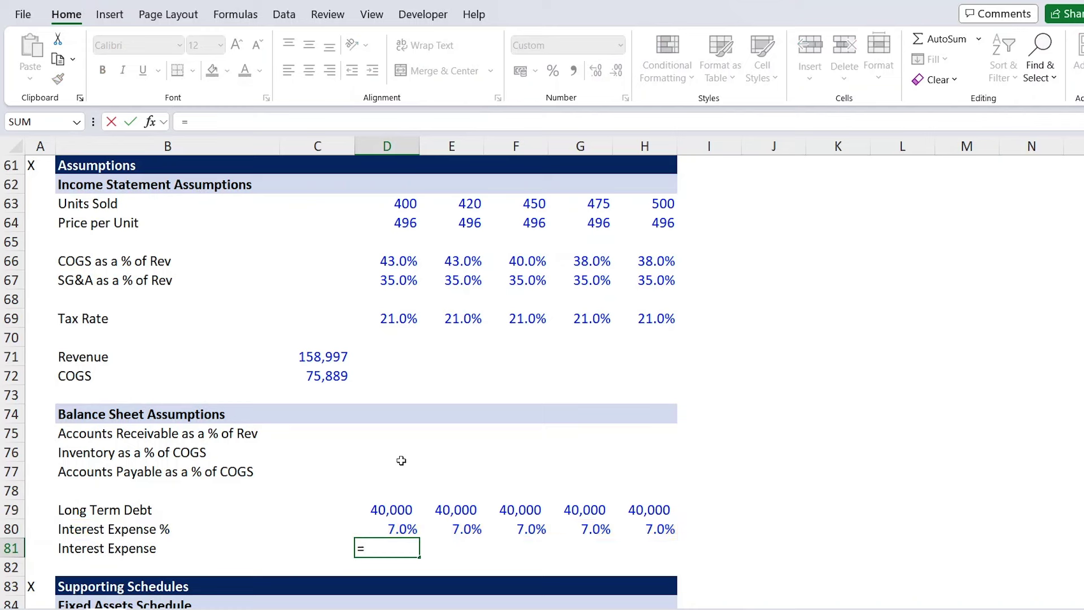
key("Up")
key("Up")
type("*")
key("Up")
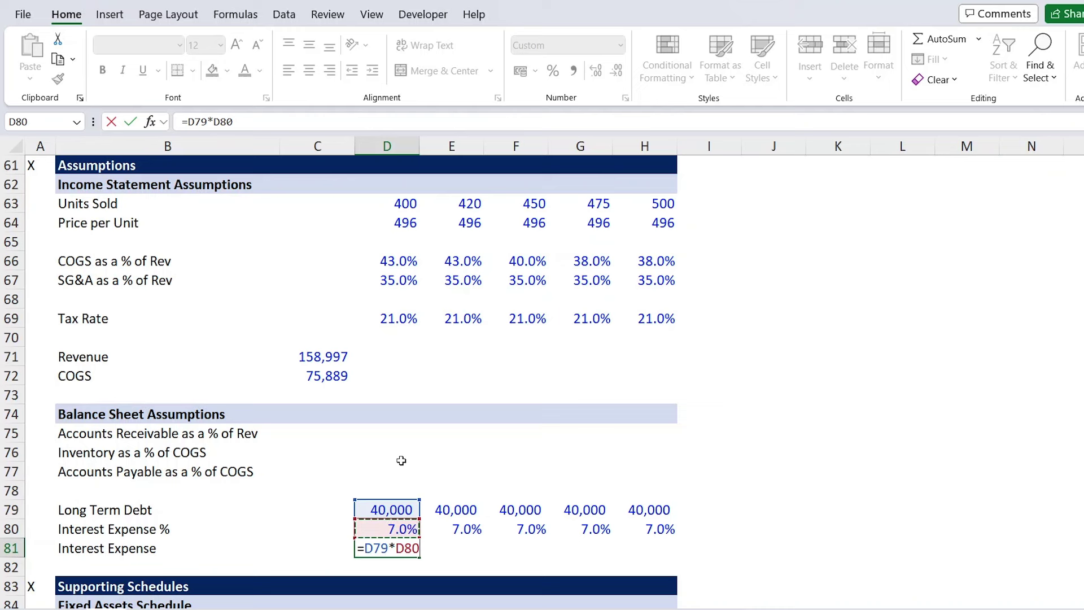
key("Return")
key("Up")
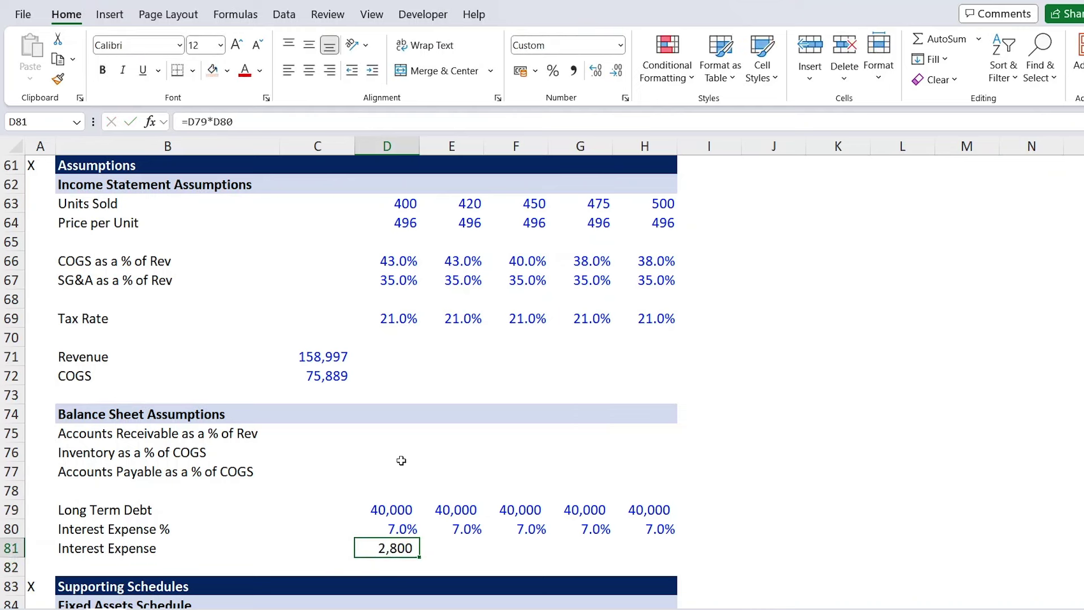
Fill the Interest Expense formula in D81 across to 2028 in H81
key("shift+Right")
key("shift+Right")
key("shift+Right")
key("shift+Right")
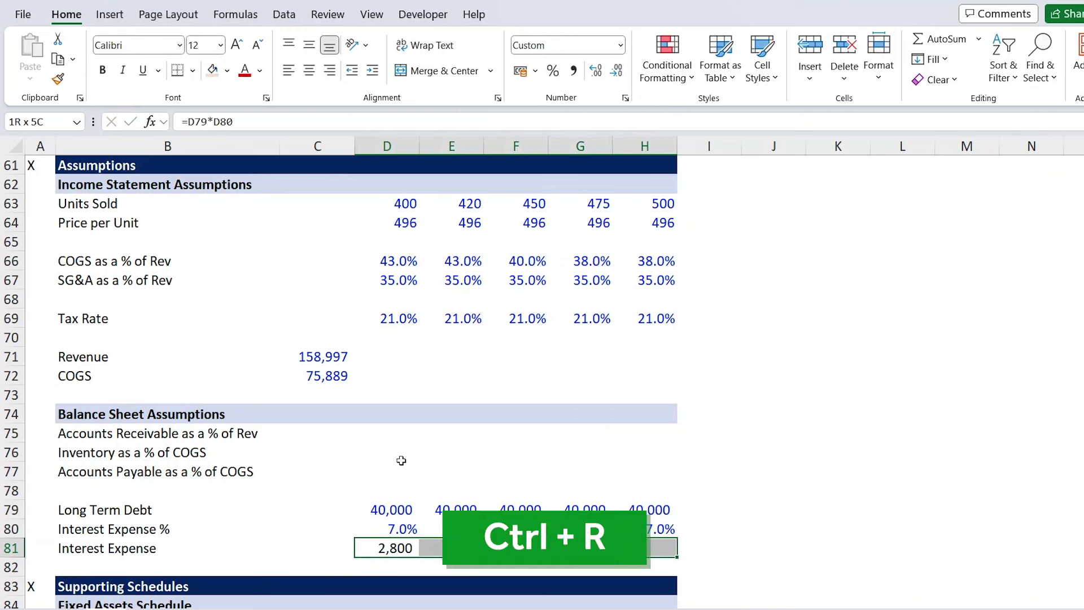
key("ctrl+r")
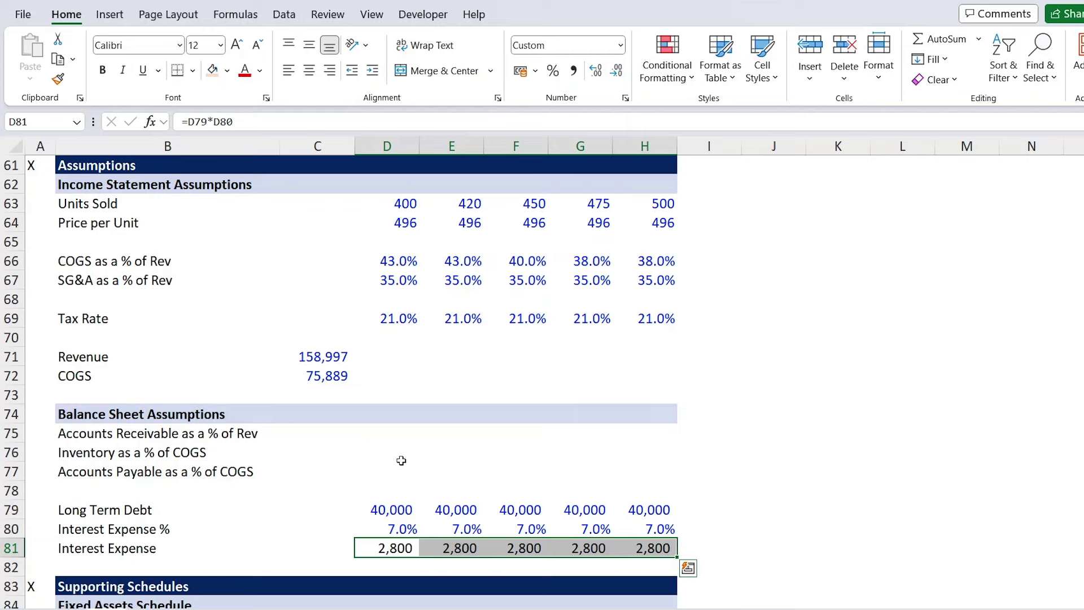
Link 2024 Interest in the income statement, D11, to the assumptions' Interest Expense with =D81
key("Left")
key("Left")
key("Left")
key("ctrl+Up")
key("ctrl+Up")
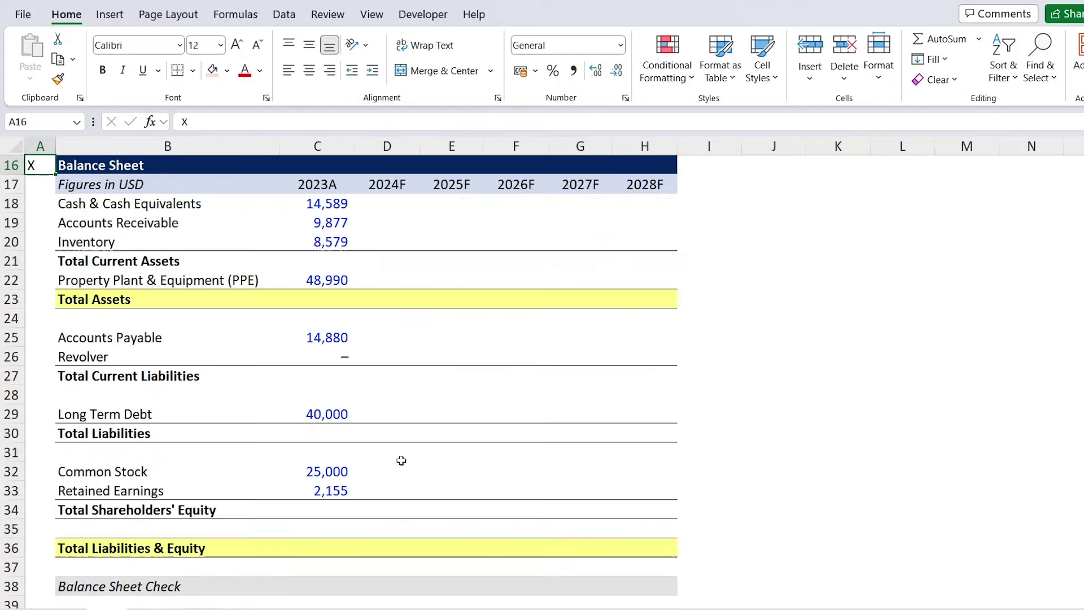
key("ctrl+Up")
key("ctrl+Up")
left_click(389, 396)
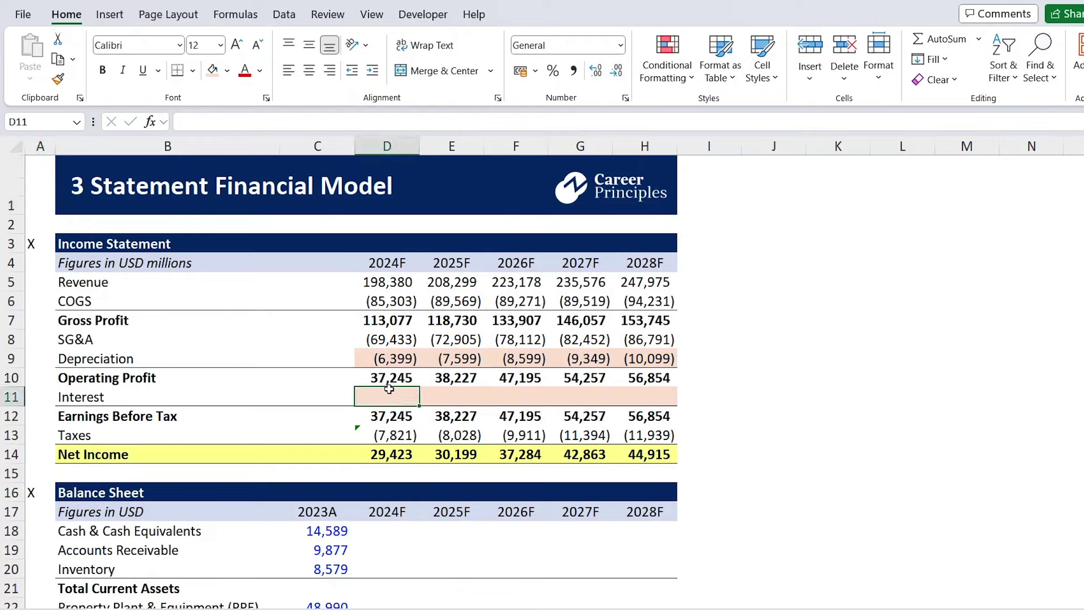
type("=")
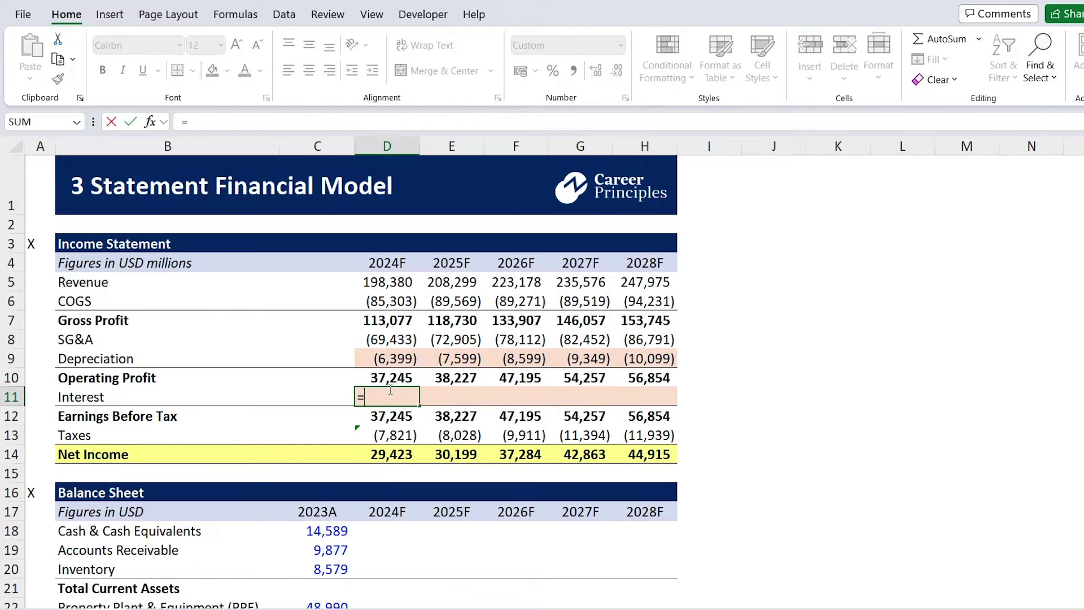
key("Left")
key("Left")
key("Left")
key("ctrl+Down")
key("ctrl+Down")
key("ctrl+Down")
key("ctrl+Down")
key("ctrl+Down")
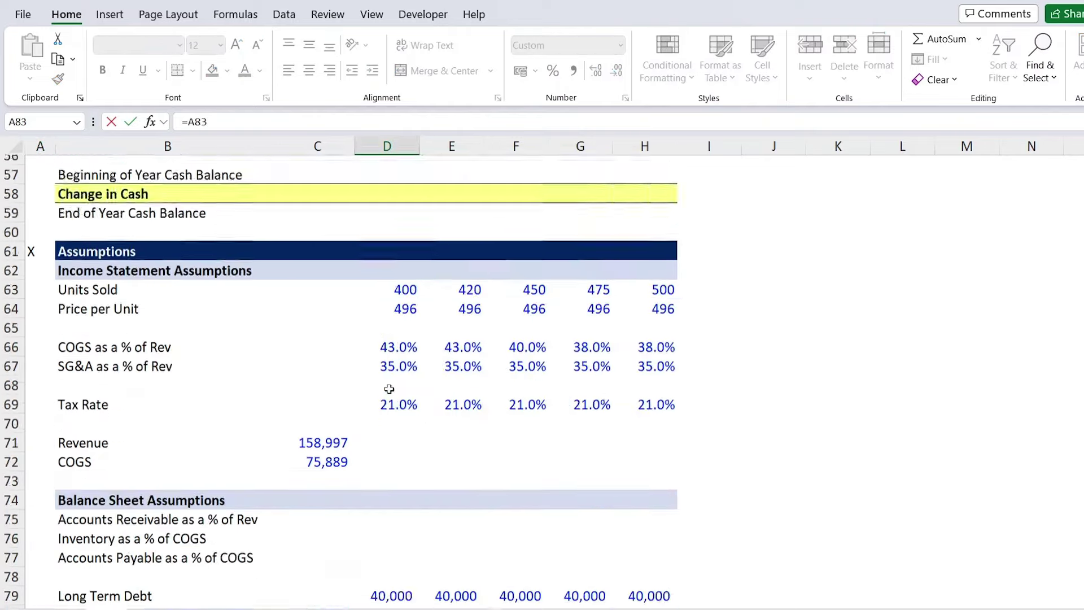
key("ctrl+Up")
key("ctrl+Up")
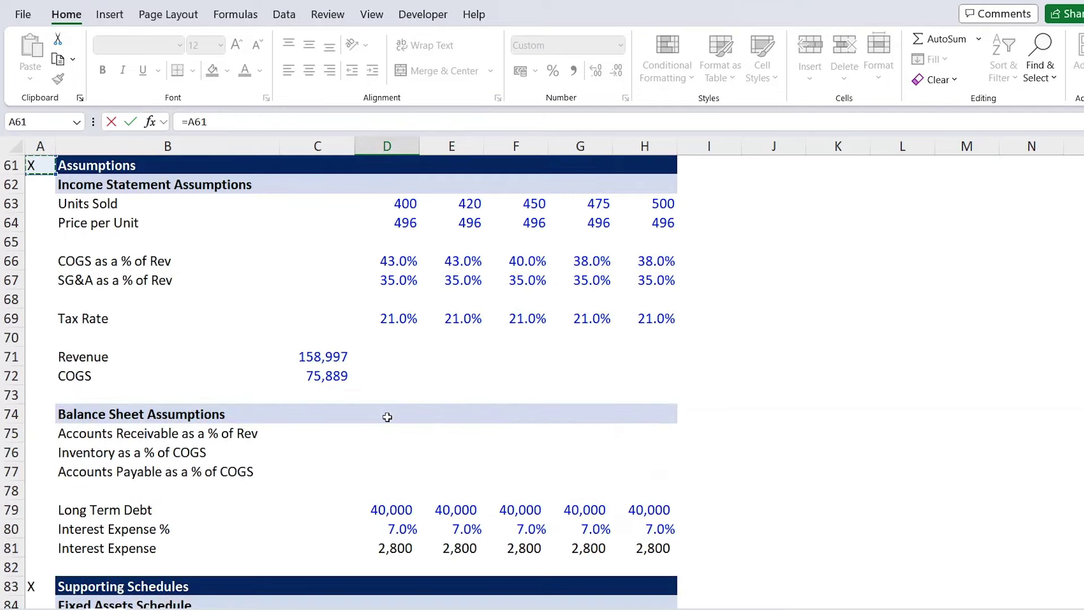
left_click(396, 548)
key("Return")
scroll(392, 546, "up", 1)
key("Up")
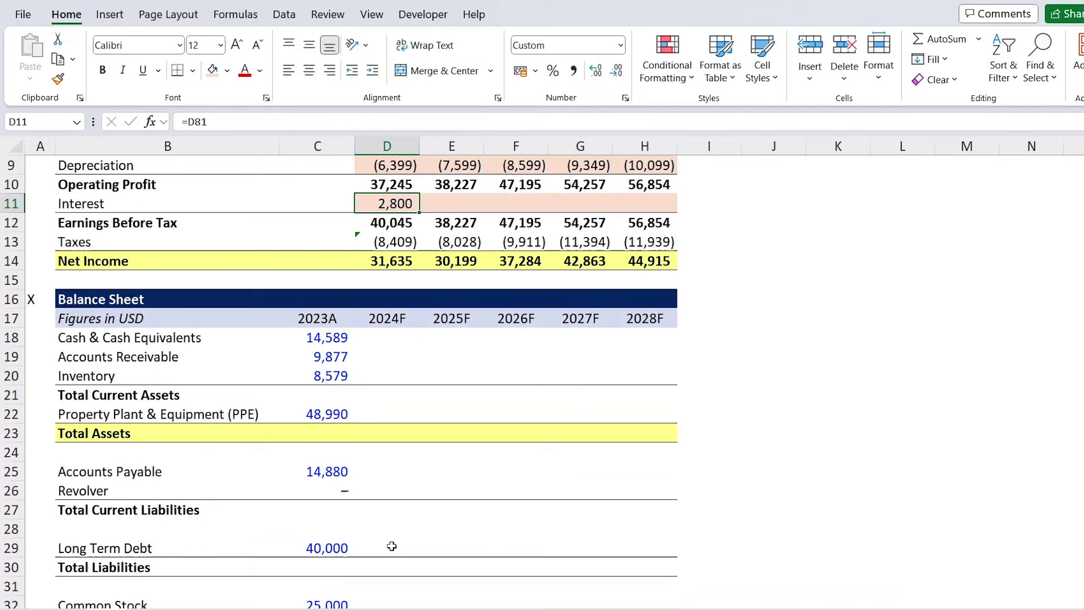
Turn the 2024 Interest in D11 into a negative by changing its formula to =-D81
key("F2")
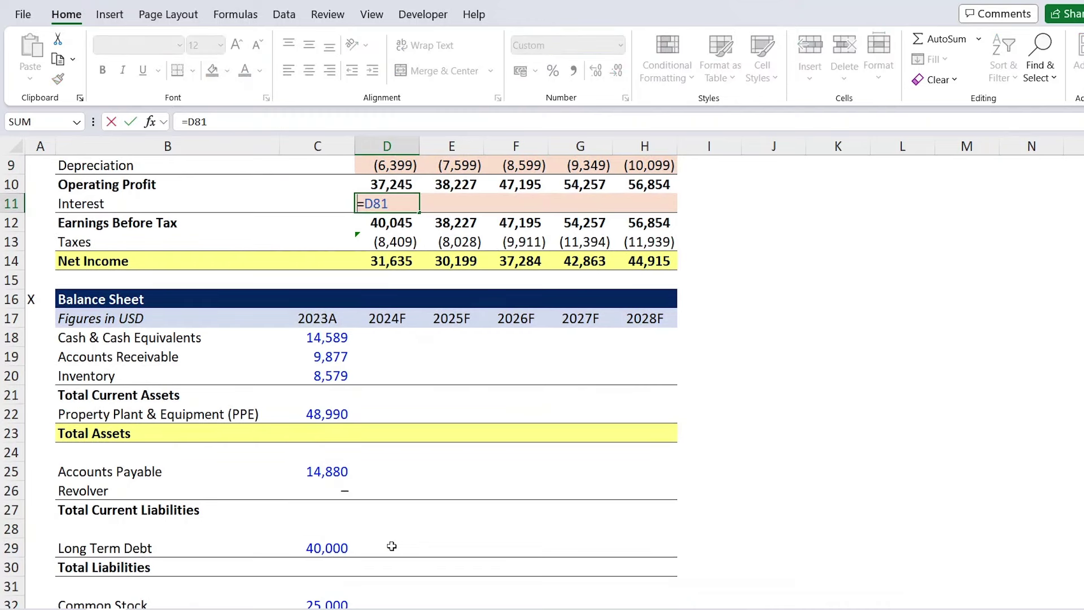
type("-")
key("Return")
key("Up")
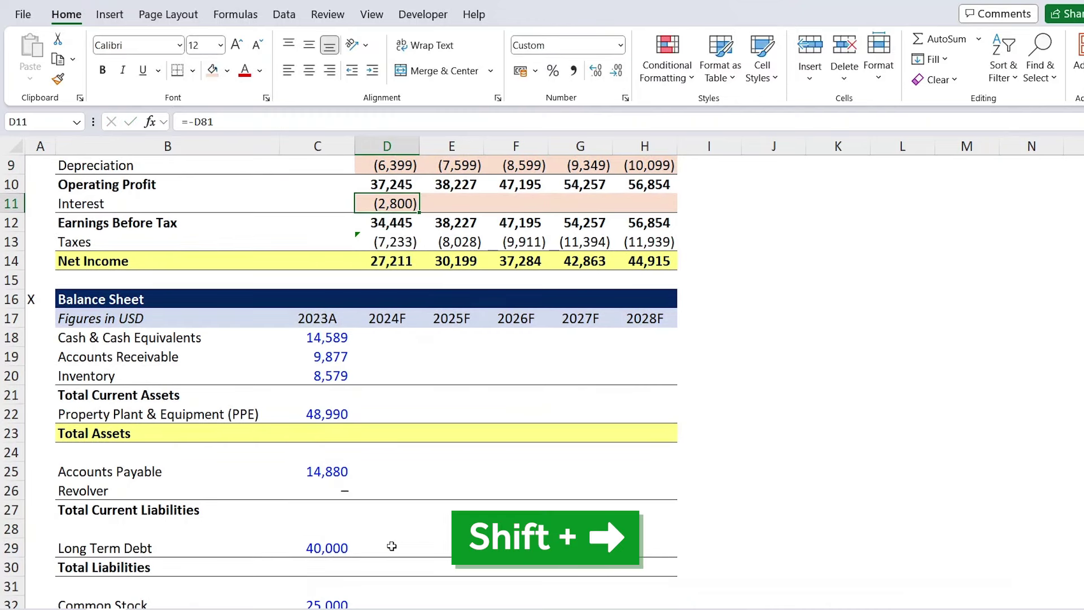
Fill the income statement Interest formula in D11 across to 2028F in H11
key("shift+Right")
key("shift+Right")
key("shift+Right")
key("shift+Right")
key("ctrl+r")
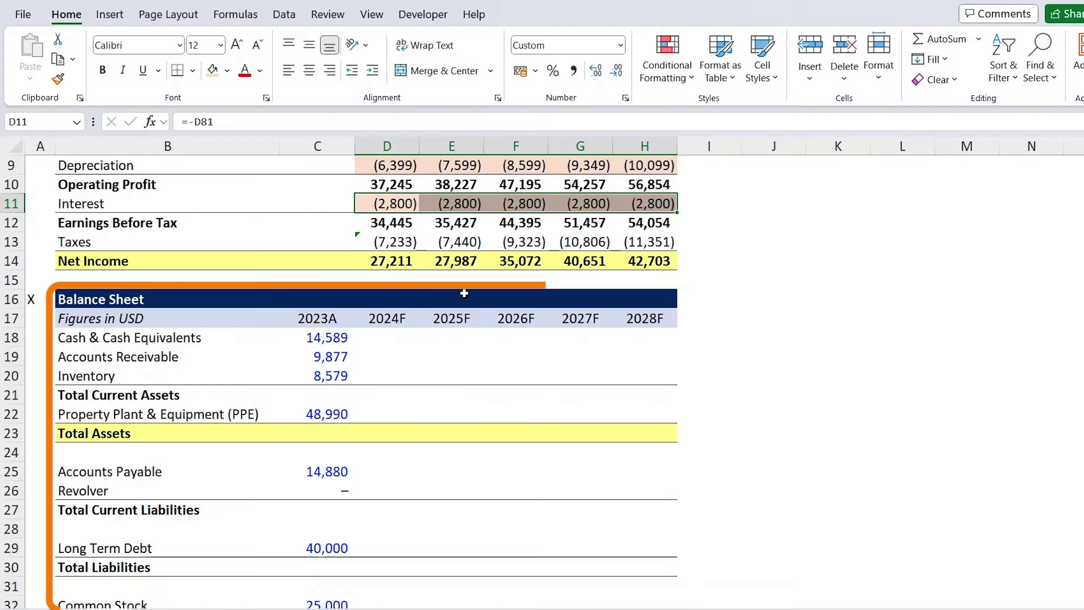
Review the balance sheet's 2023A actuals column and the forecast year headings in row 17
scroll(460, 291, "down", 2)
left_click(297, 252)
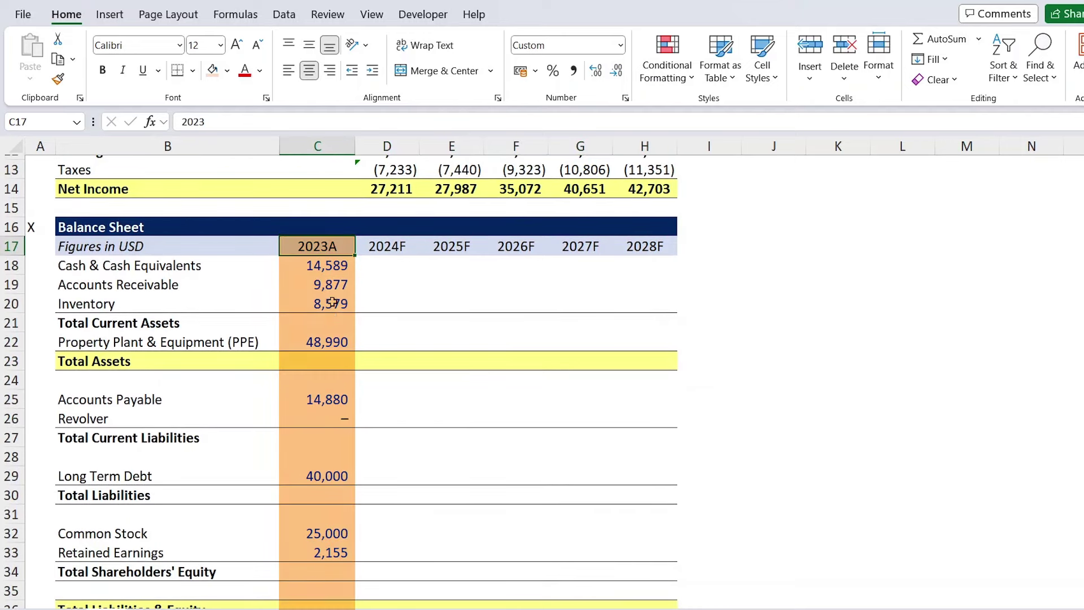
left_click(395, 243)
key("shift+Right")
key("shift+Right")
key("shift+Right")
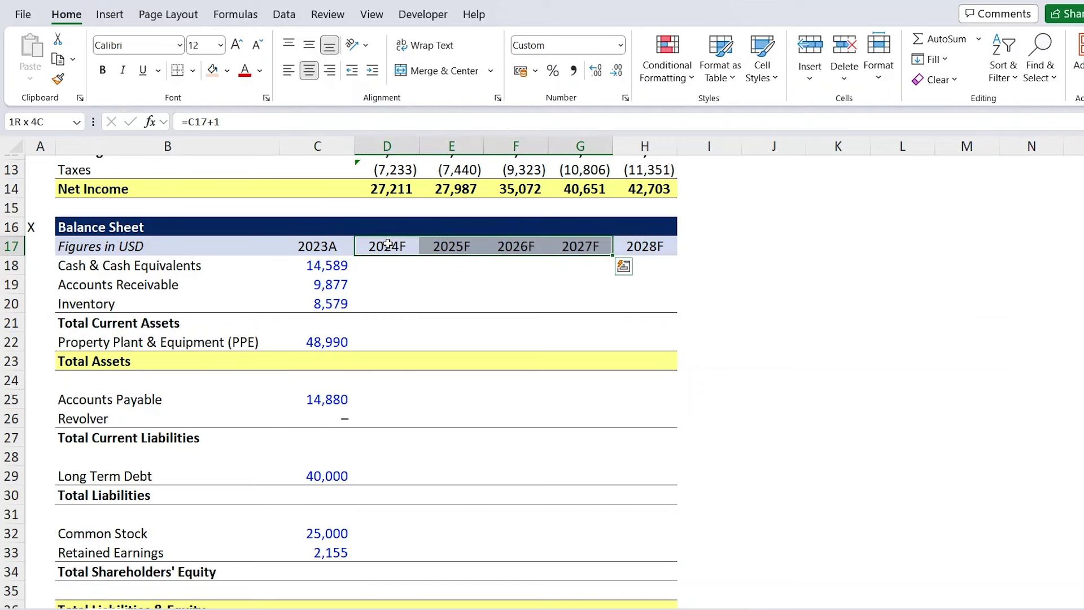
key("Left")
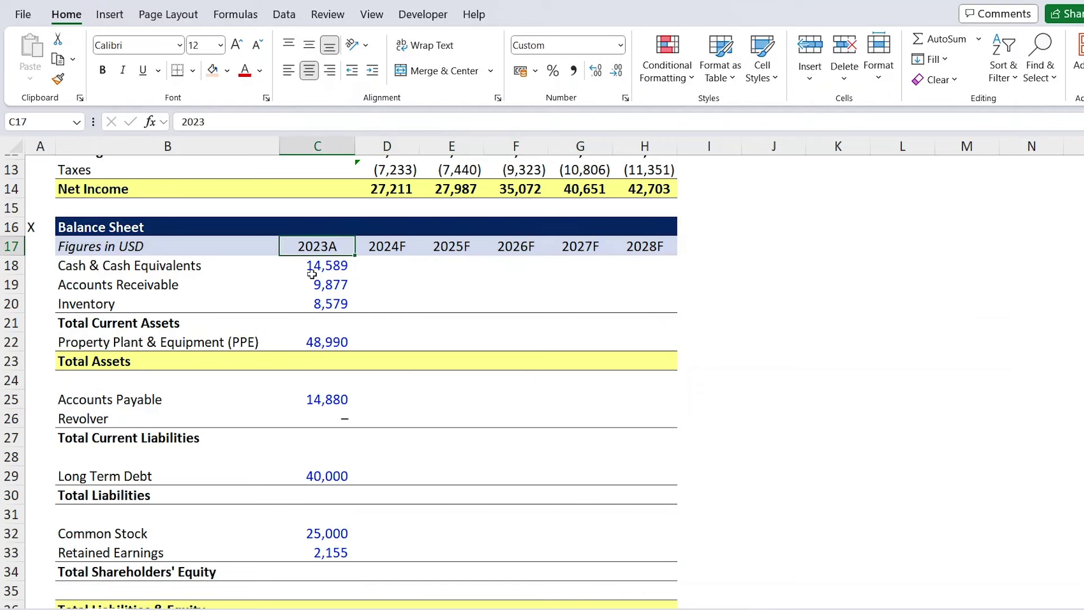
Calculate 2023A Total Current Assets in C21 with =SUM(C18:C20)
key("Down")
key("Down")
key("Down")
key("Down")
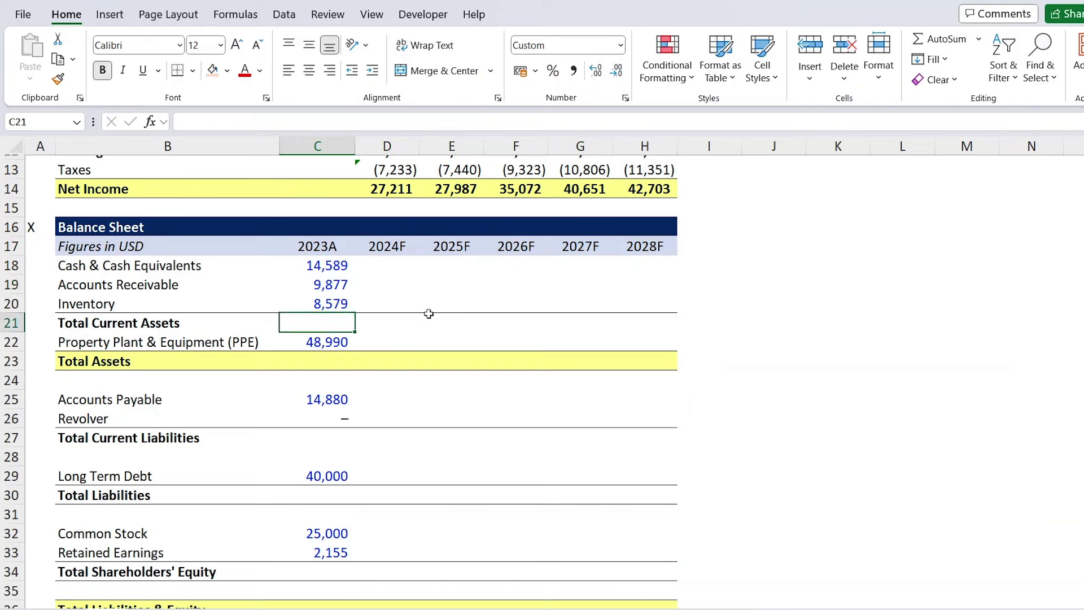
type("=sum(")
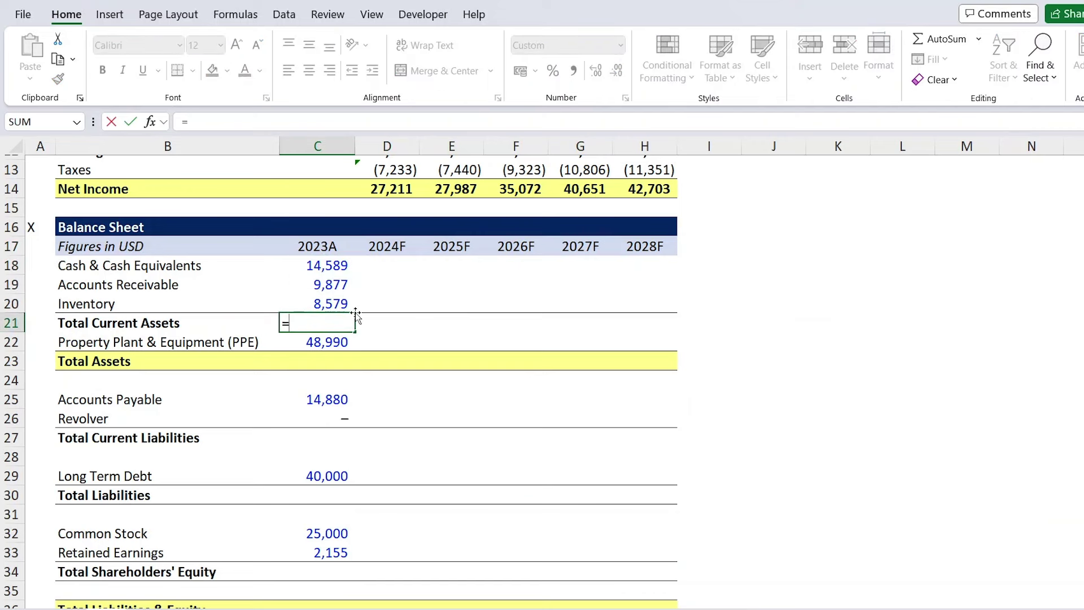
key("Up")
key("shift+Up")
key("shift+Up")
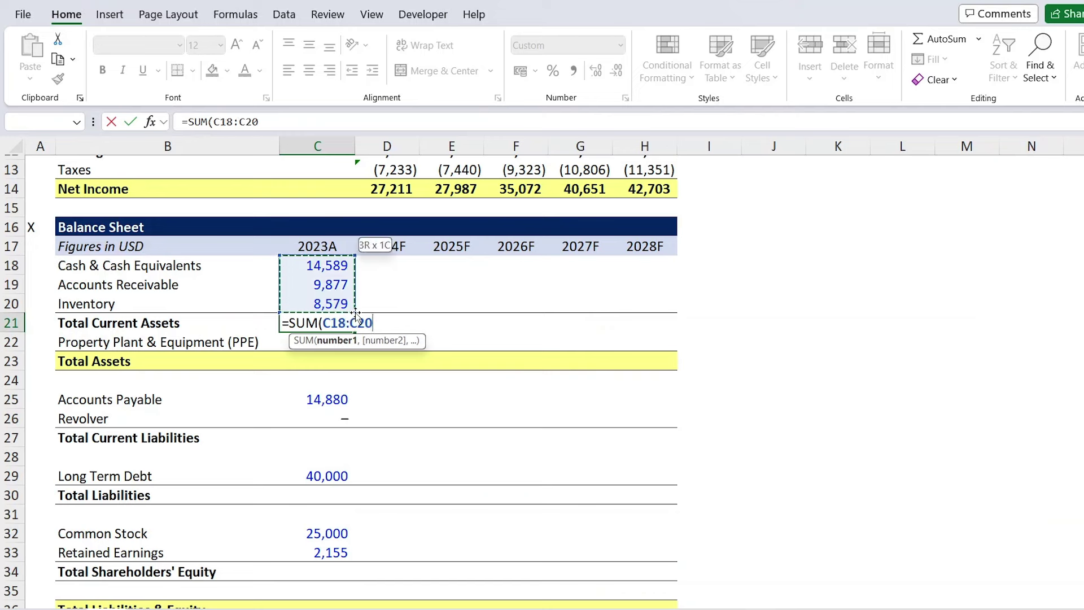
key("Return")
Calculate 2023A Total Assets in C23 by adding Total Current Assets and PPE with =C21+C22
key("Down")
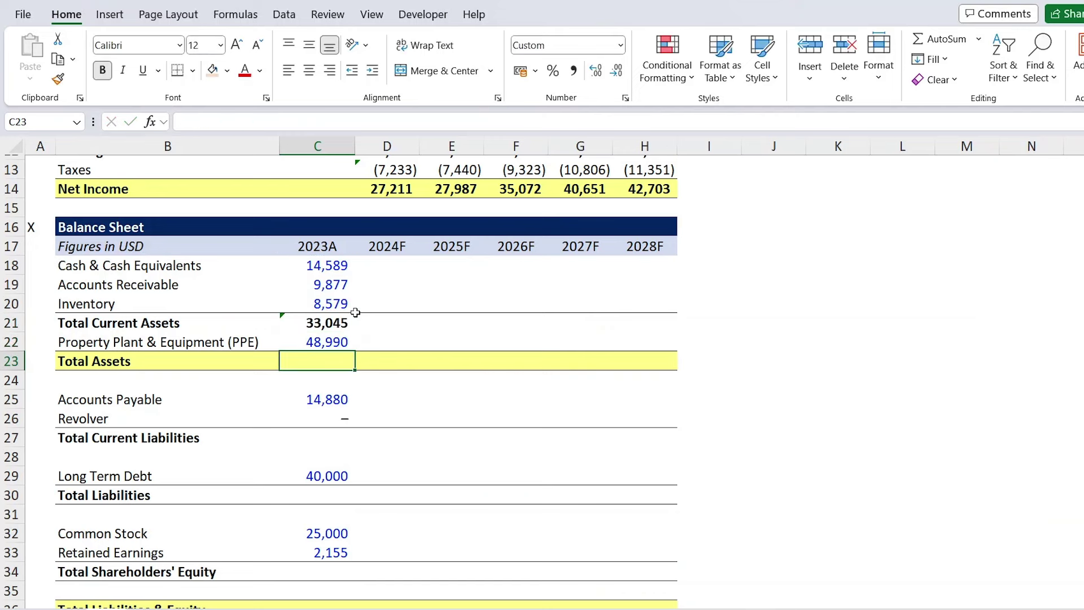
type("=")
key("Up")
key("Up")
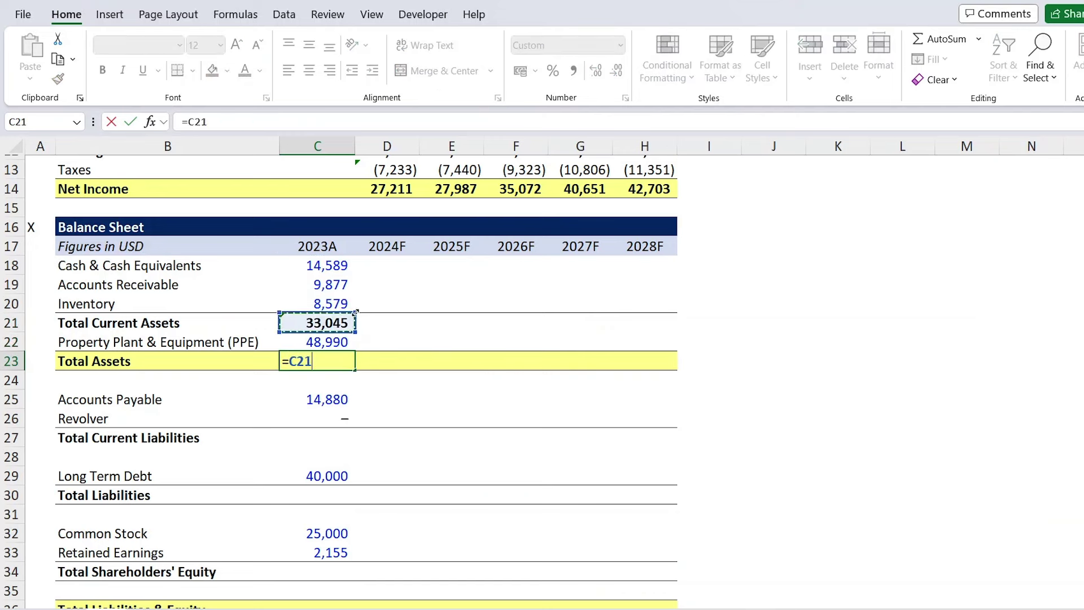
type("+")
key("Up")
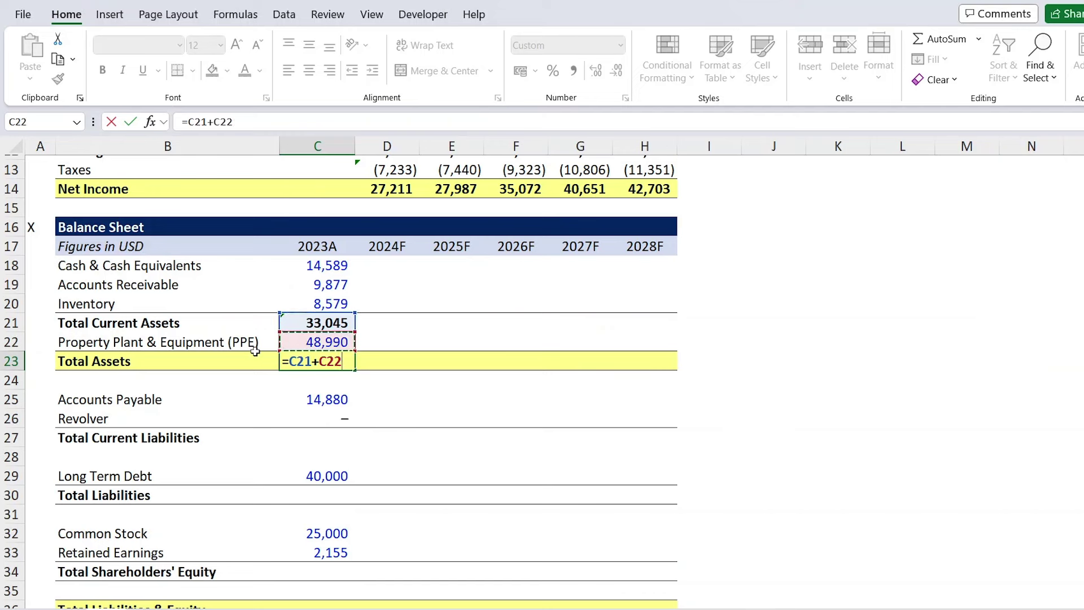
key("Return")
AutoSum Accounts Payable and Revolver into 2023A Total Current Liabilities in C27
key("Down")
key("Down")
key("Down")
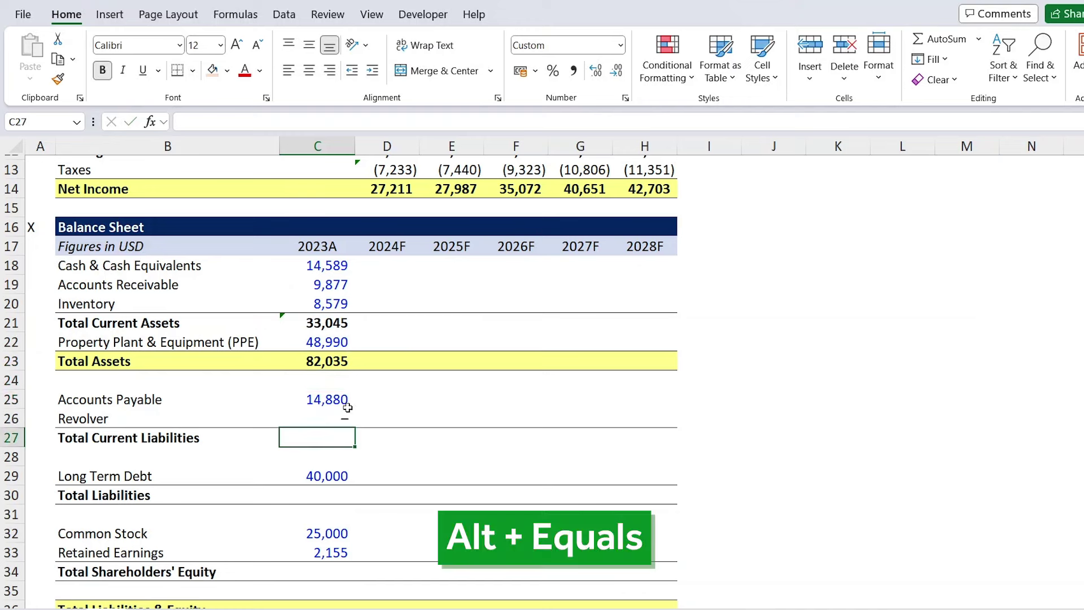
key("alt+equal")
key("Return")
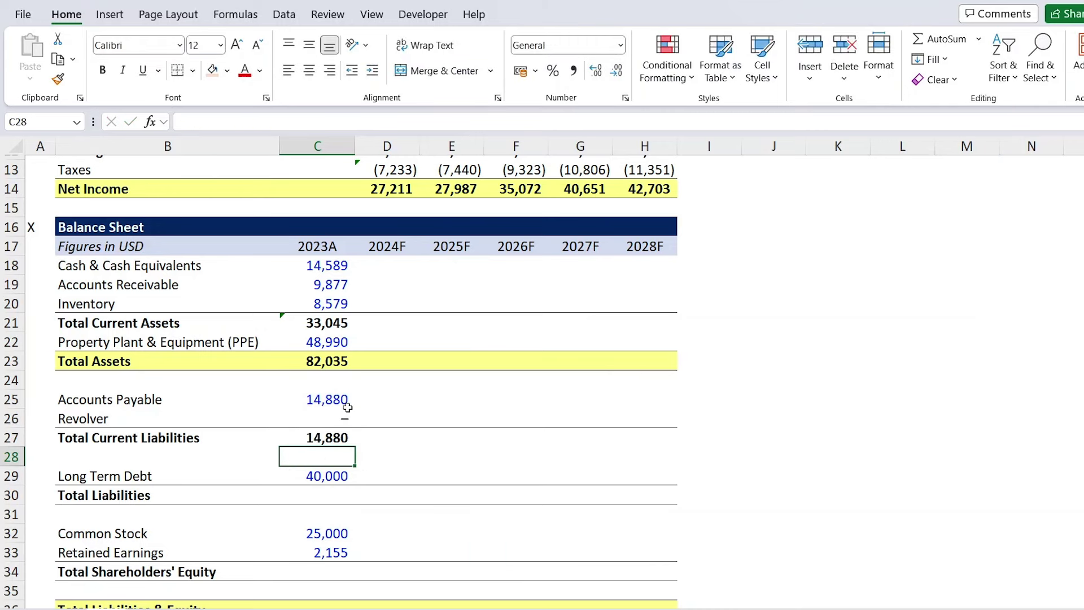
Calculate 2023A Total Liabilities in C30 by adding Total Current Liabilities in C27 and Long Term Debt in C29
key("Down")
key("Down")
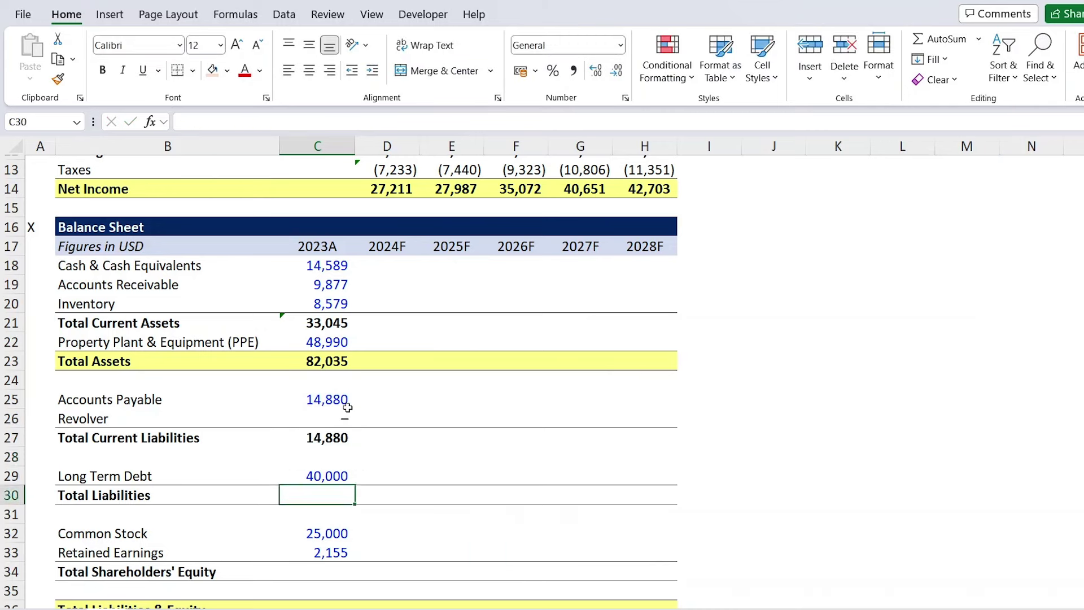
type("=")
key("Up")
key("Up")
key("Up")
type("+")
key("Up")
key("Return")
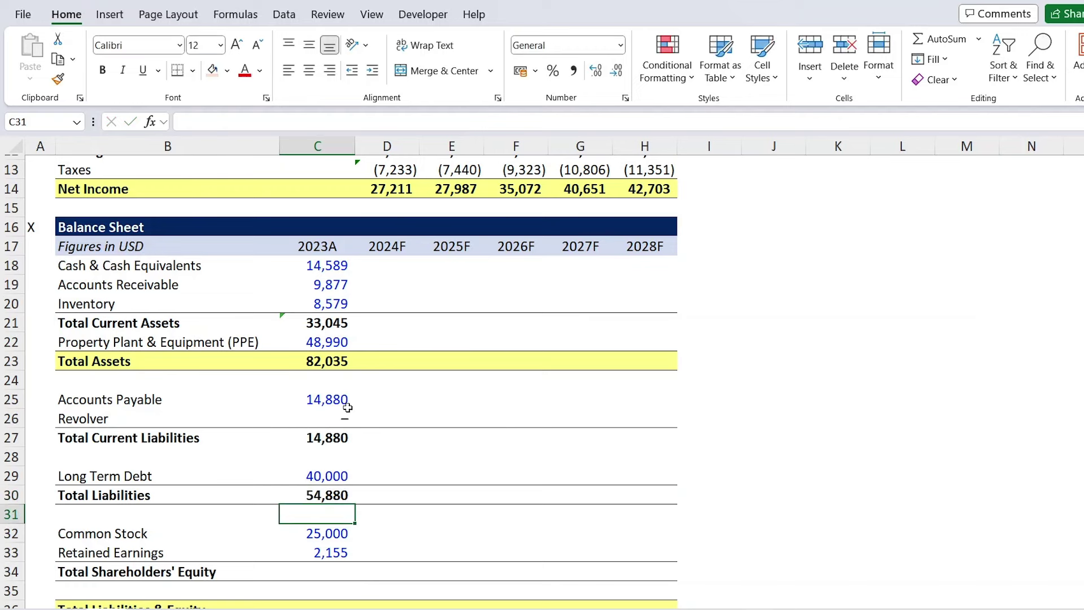
AutoSum Common Stock and Retained Earnings into 2023A Total Shareholders' Equity in C34 with =SUM(C32:C33)
key("Down")
key("Down")
key("Down")
key("Down")
key("Down")
key("Down")
key("Up")
key("Up")
key("Up")
key("alt+equal")
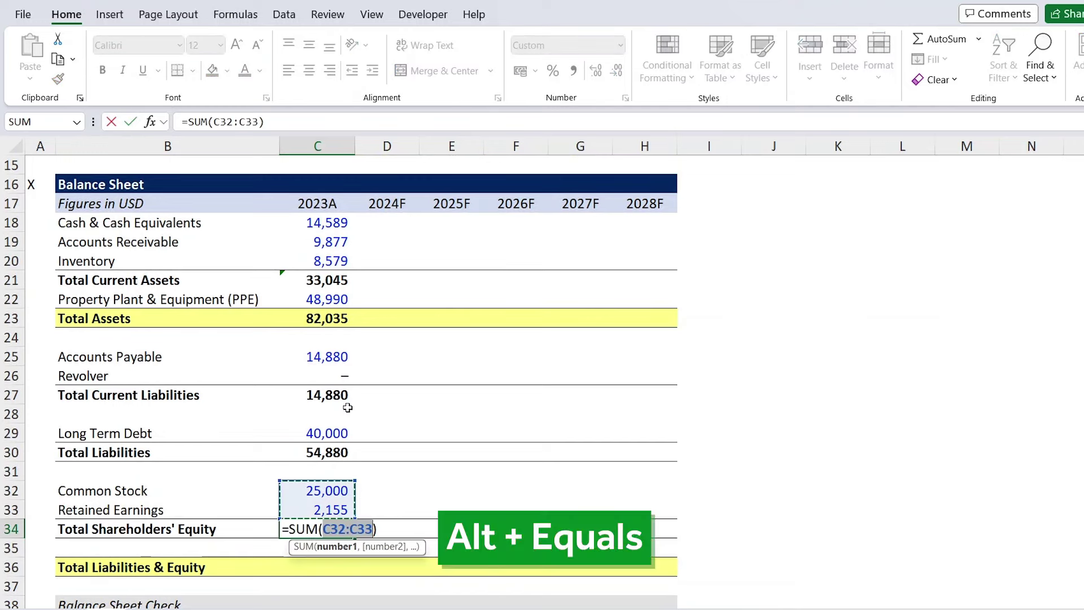
key("Return")
Calculate 2023A Total Liabilities & Equity in C36 with =C30+C34
key("Down")
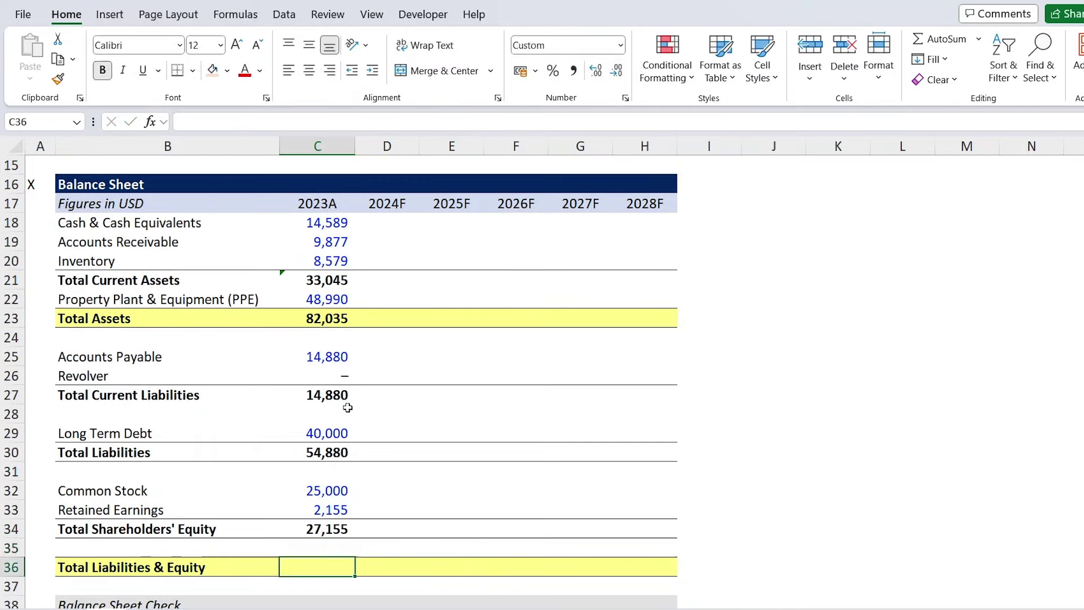
type("=")
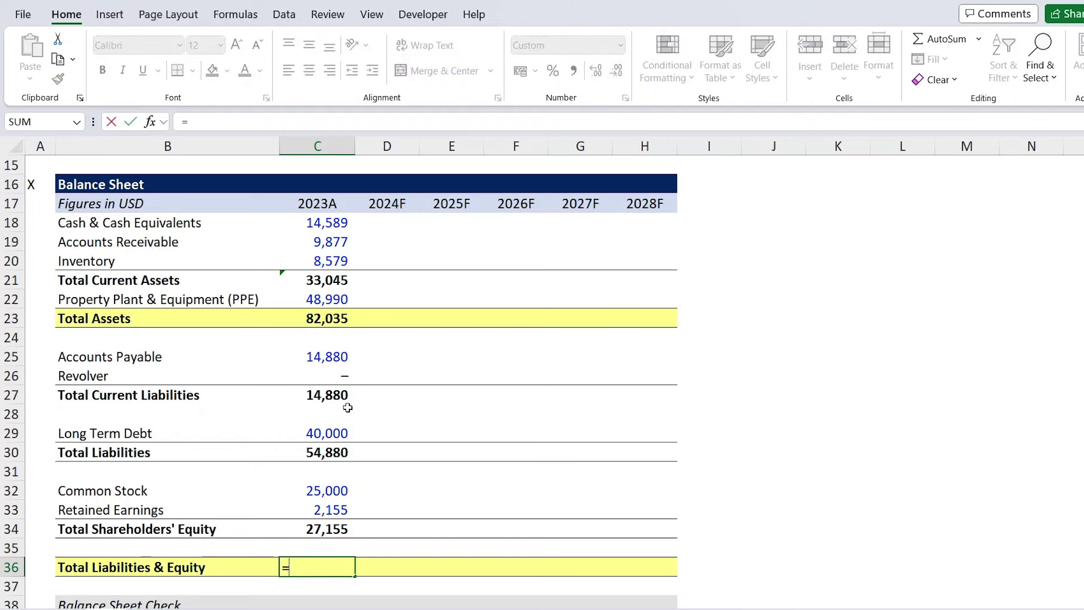
key("Up")
key("Up")
key("Up")
key("Up")
key("Up")
key("Up")
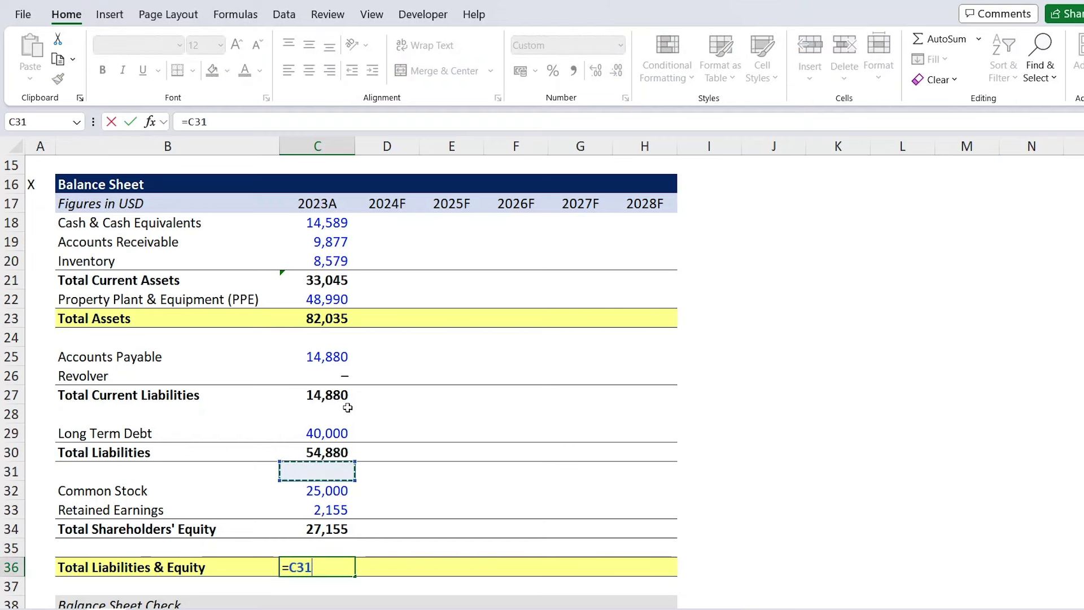
type("+")
key("Up")
key("Up")
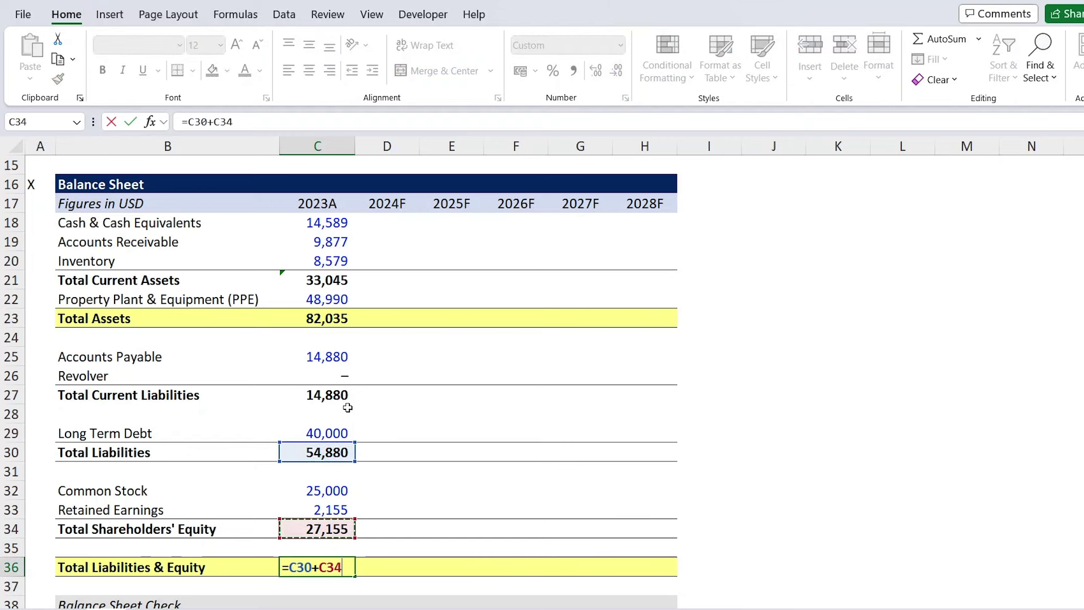
key("Return")
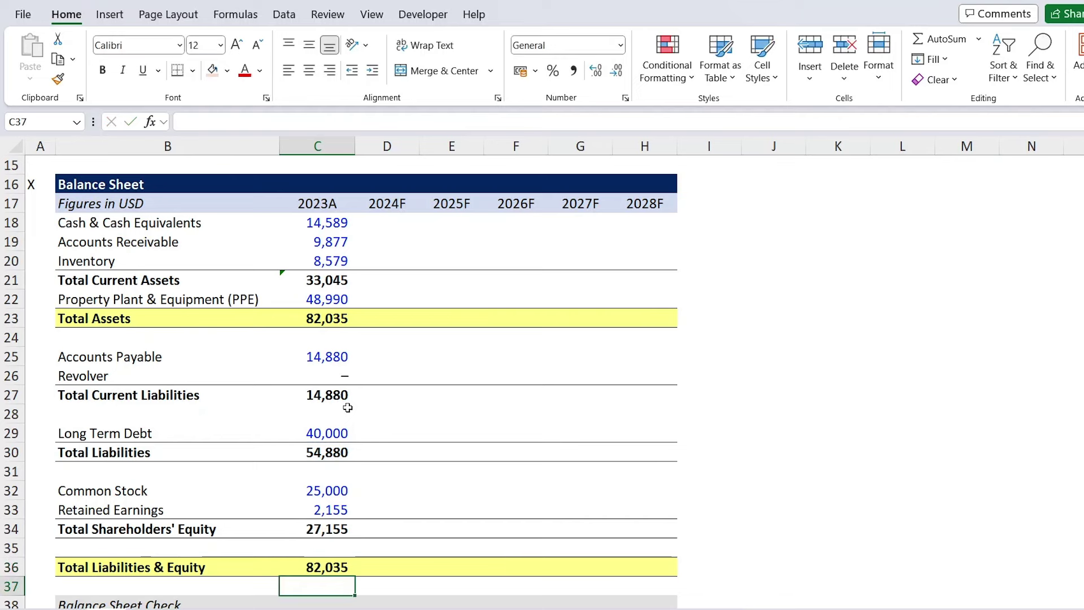
Enter the 2023A Balance Sheet Check in C38 as Total Assets minus Total Liabilities & Equity, =C23-C36
key("Down")
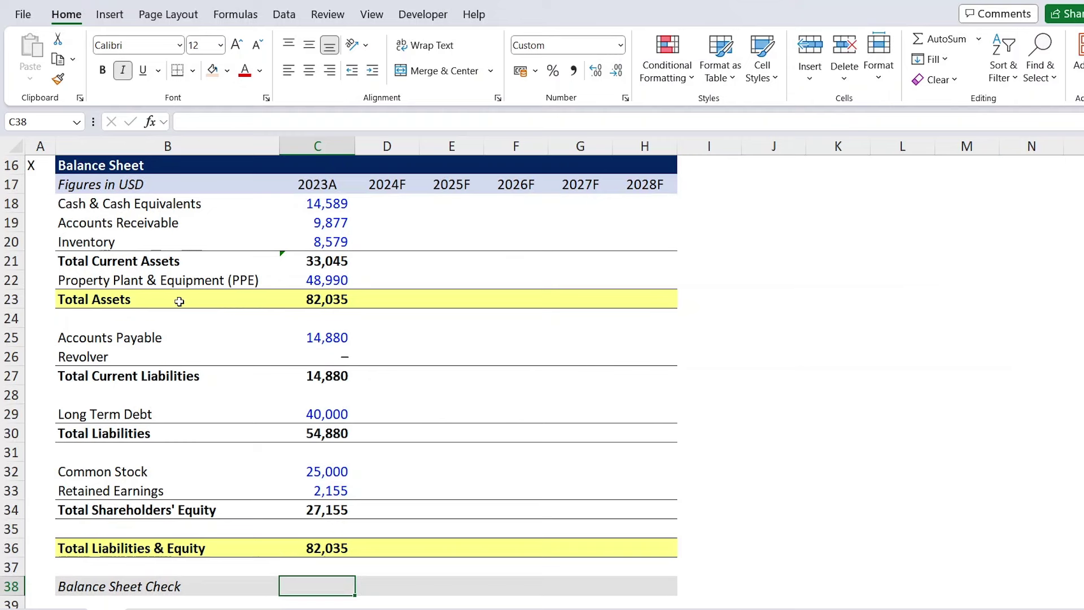
type("=")
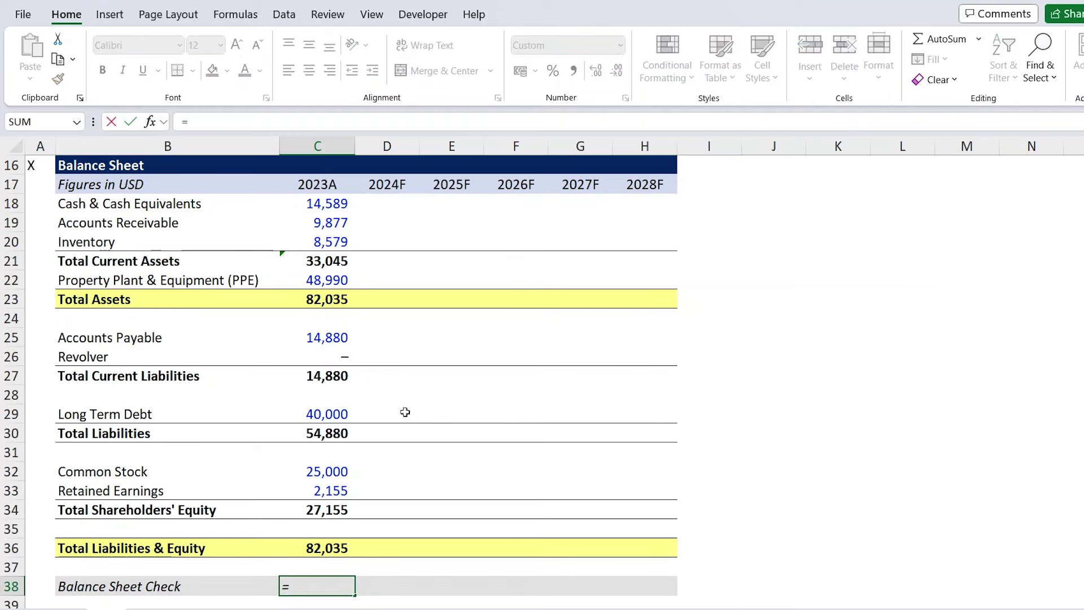
left_click(331, 303)
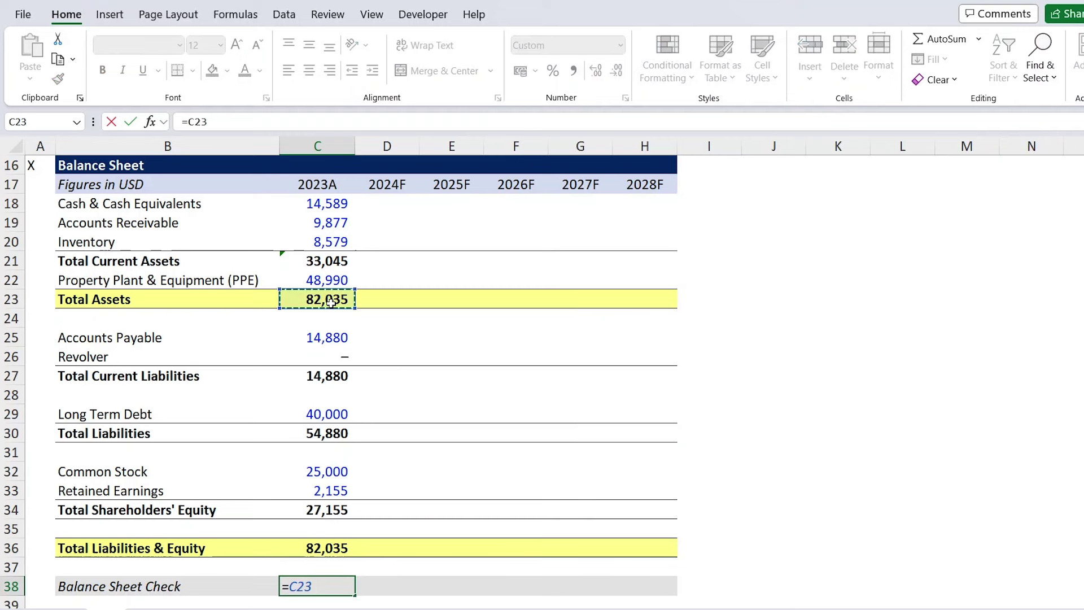
type("-")
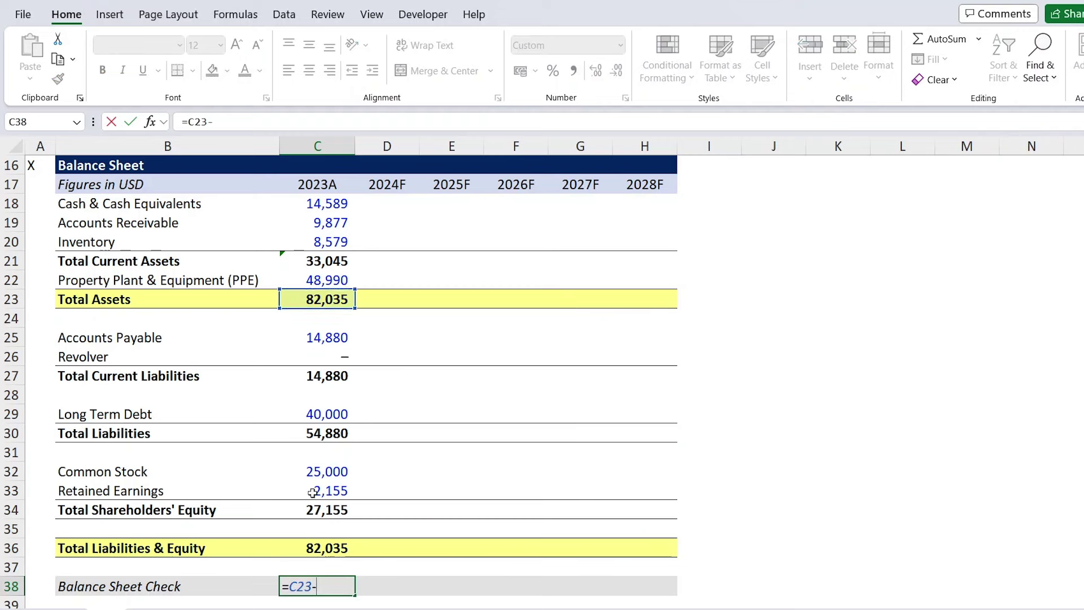
left_click(328, 549)
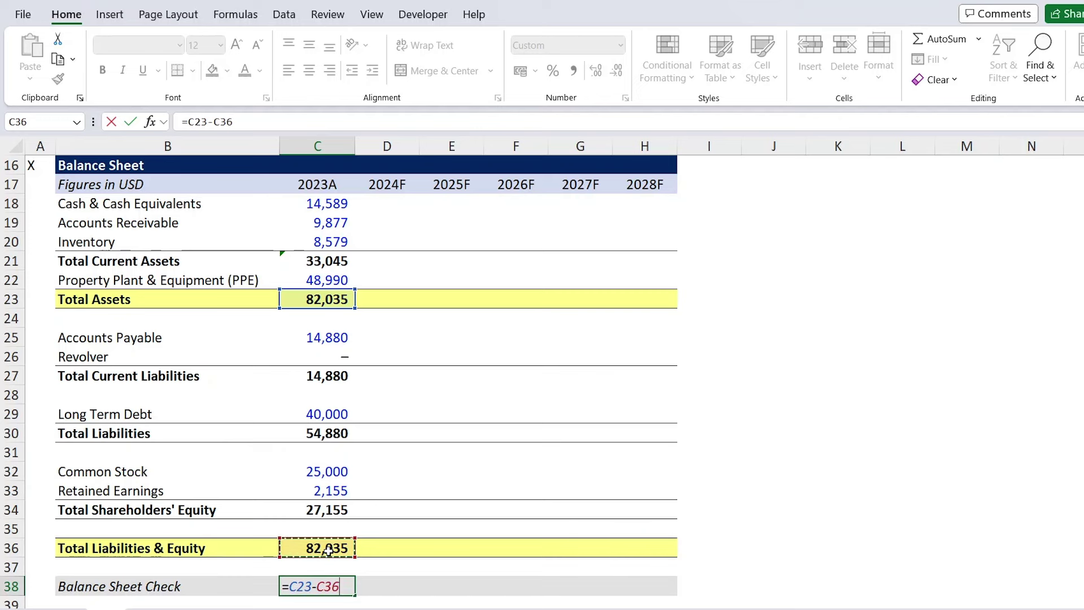
key("Return")
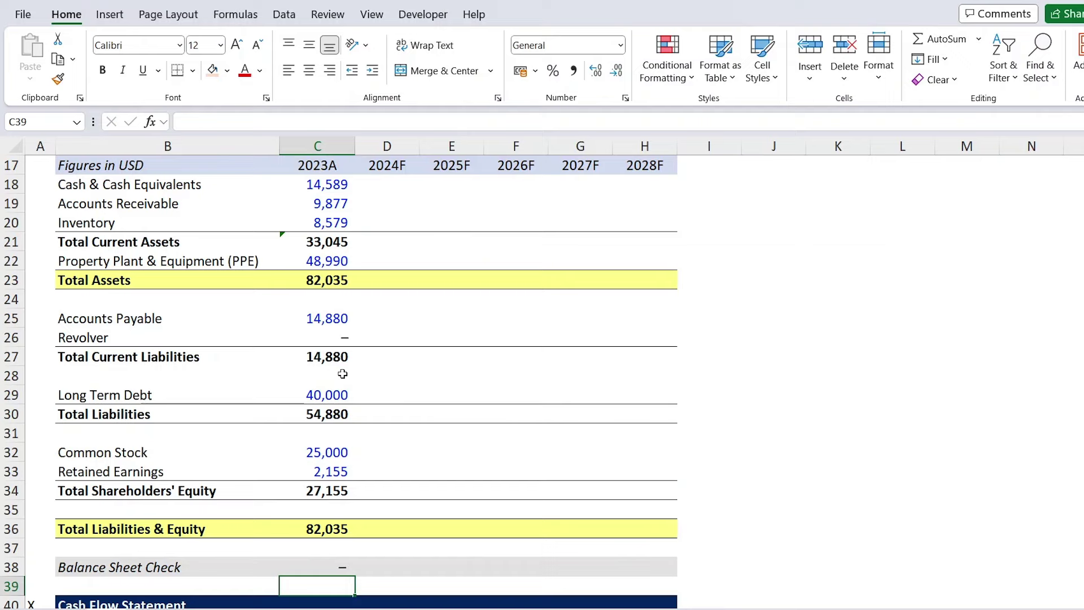
Shade the forecast Cash & Cash Equivalents cells D18:H18 with a light orange fill
scroll(405, 192, "up", 1)
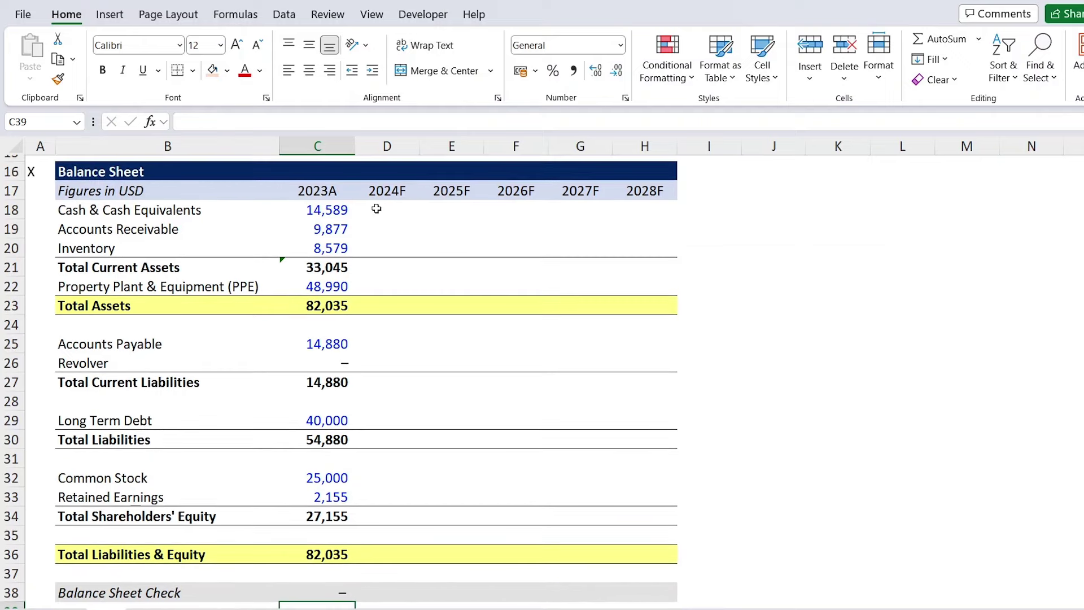
left_click(374, 209)
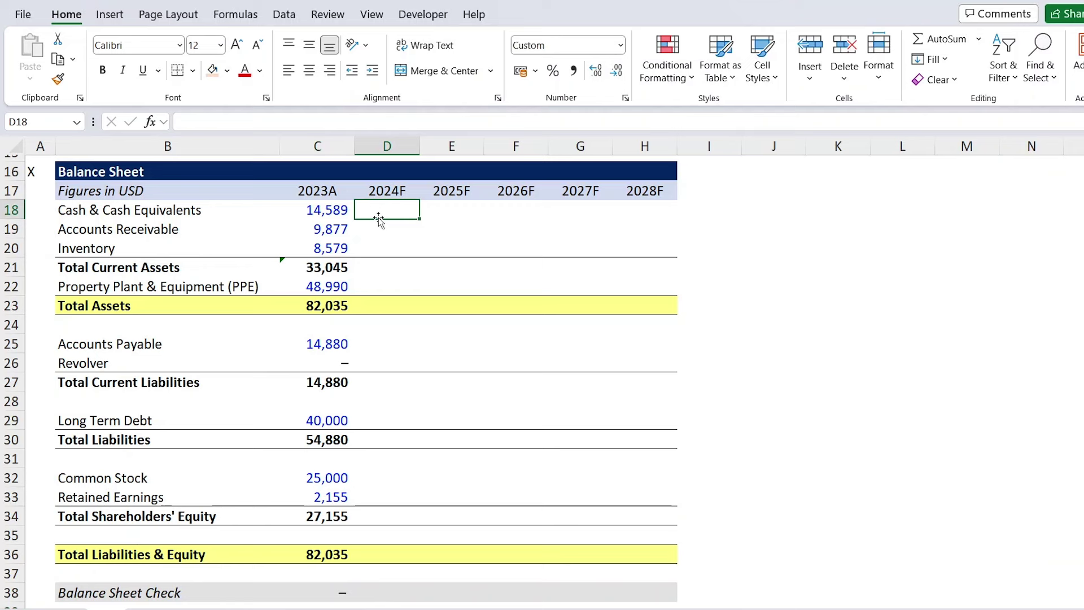
key("shift+Right")
key("shift+Right")
key("shift+Right")
key("shift+Right")
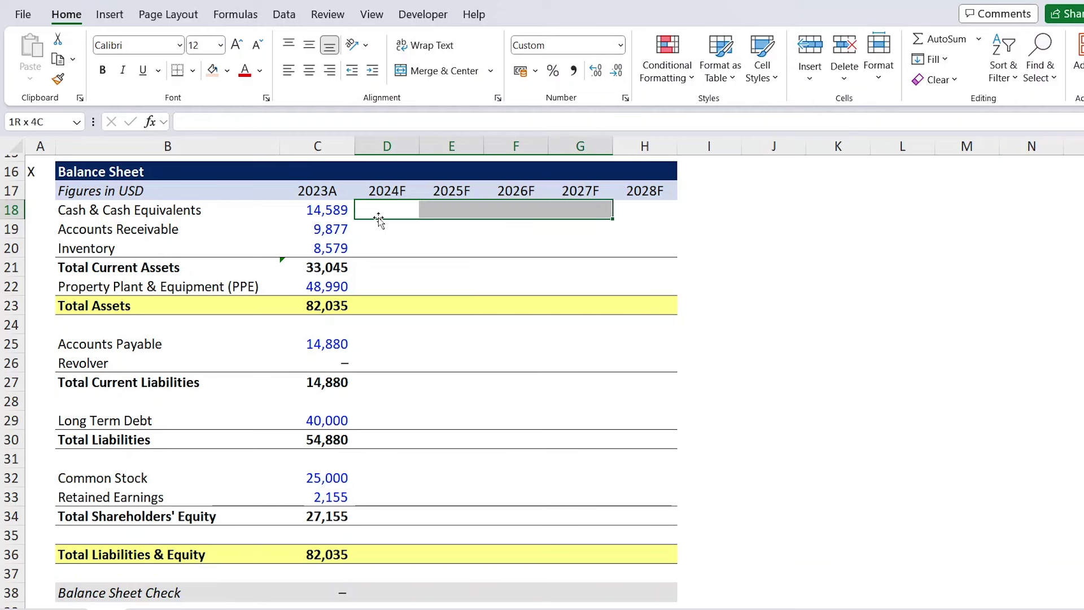
key("alt")
key("h")
key("h")
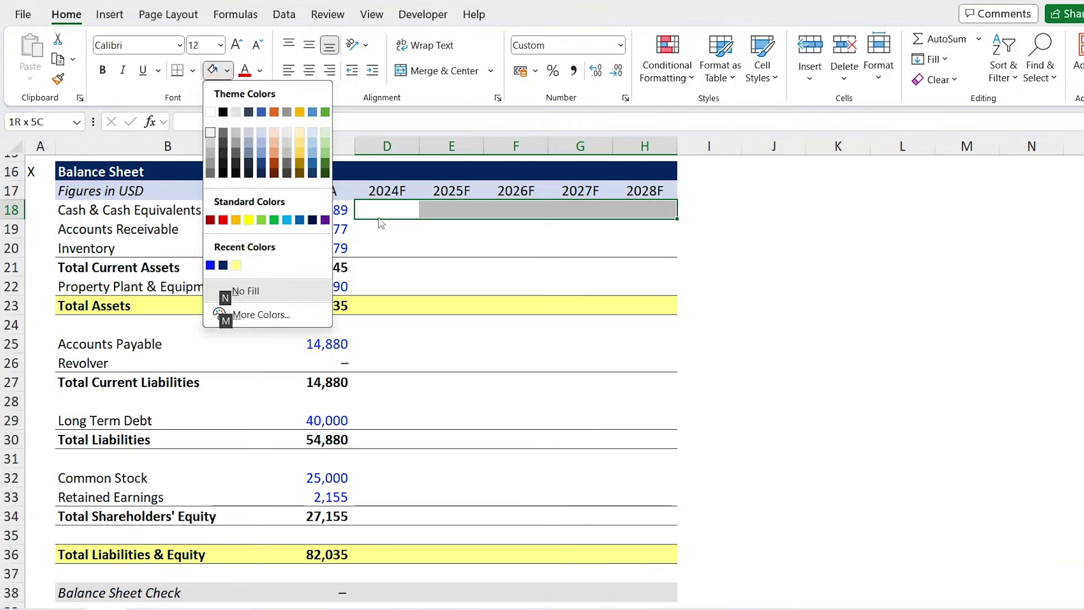
key("Right")
key("Right")
key("Right")
key("Right")
key("Right")
key("Return")
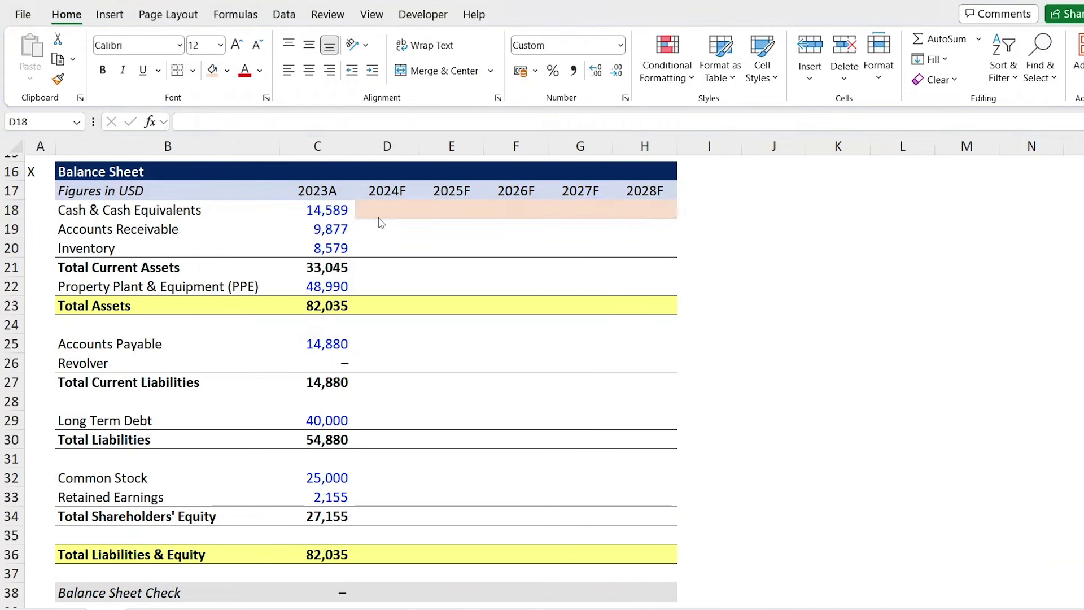
Calculate 2023A Accounts Receivable as a % of Rev in C75 by dividing Accounts Receivable by Revenue, =C19/C71
key("Down")
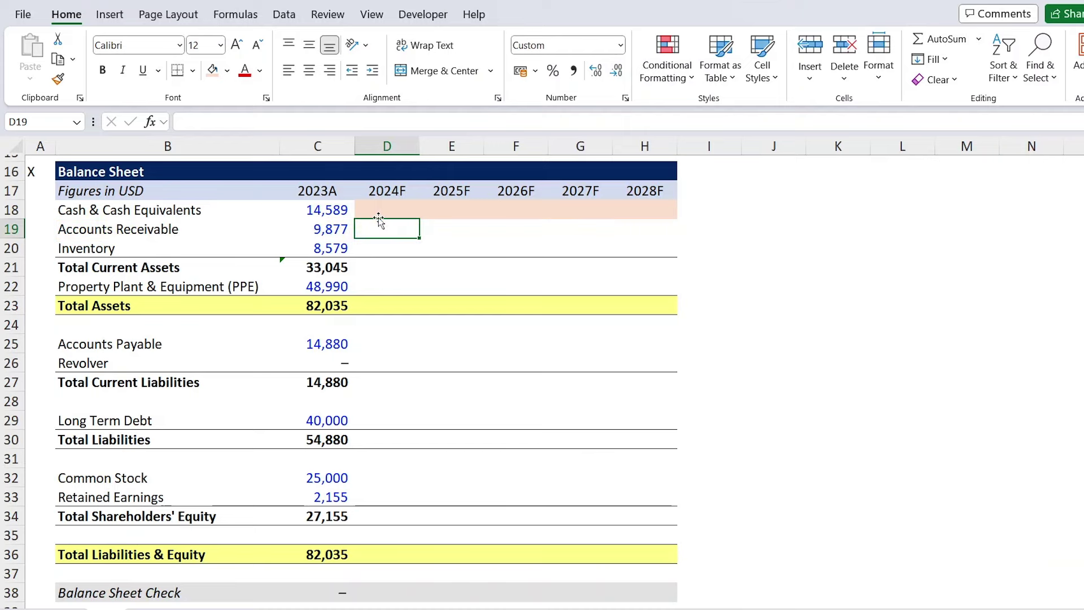
scroll(378, 220, "down", 14)
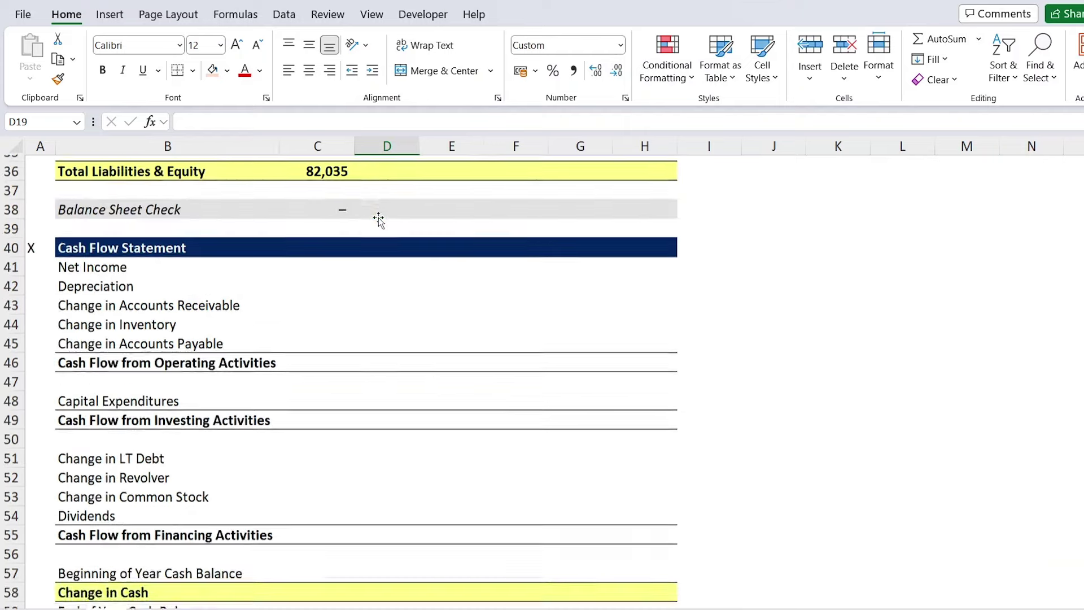
scroll(378, 220, "down", 1)
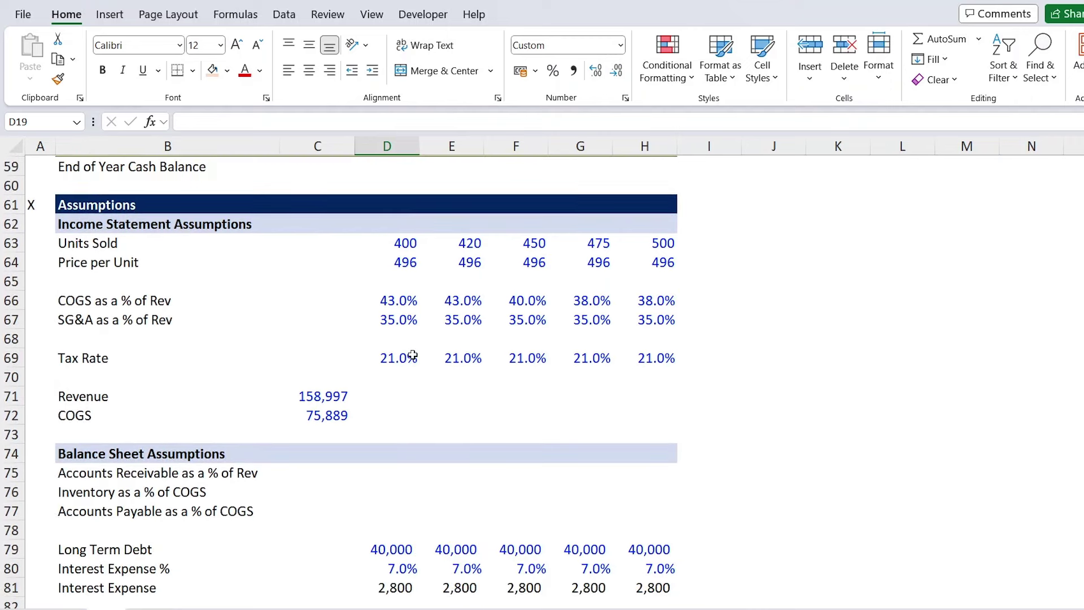
scroll(411, 355, "down", 1)
left_click(115, 430)
key("Up")
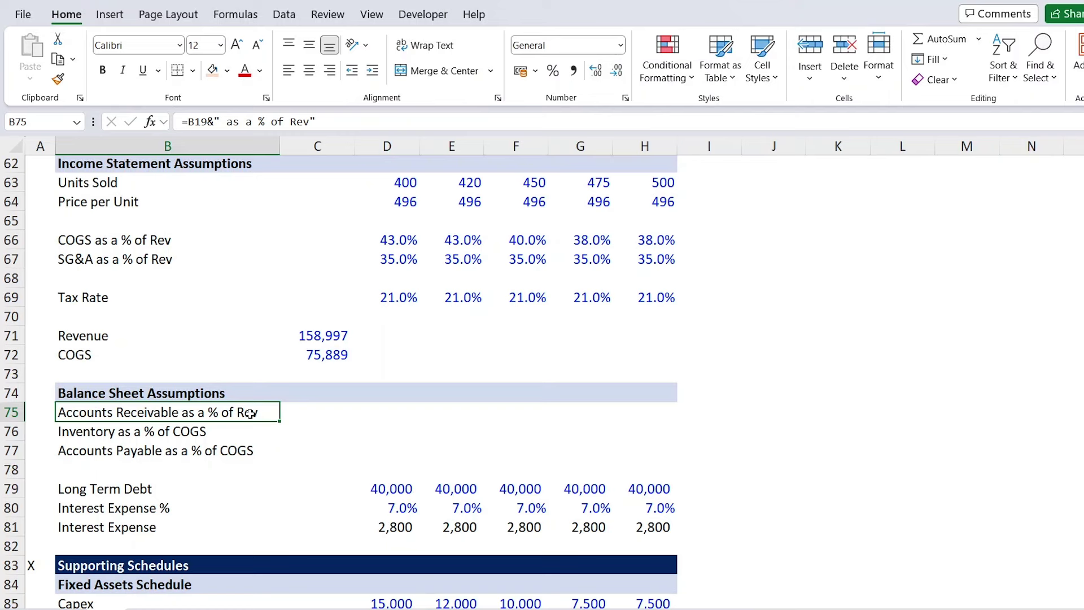
key("Right")
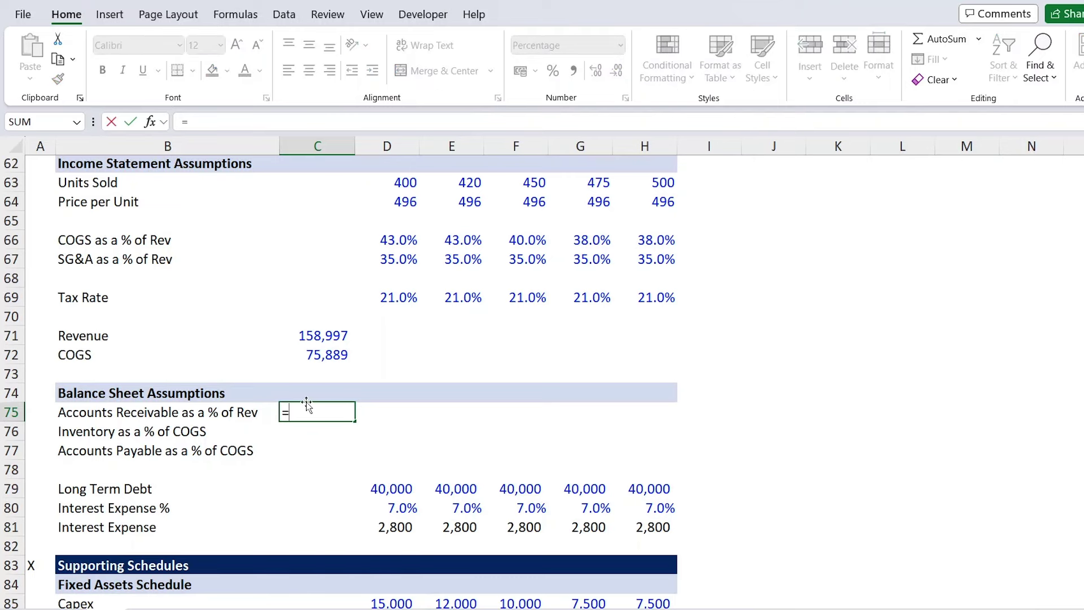
scroll(316, 335, "up", 20)
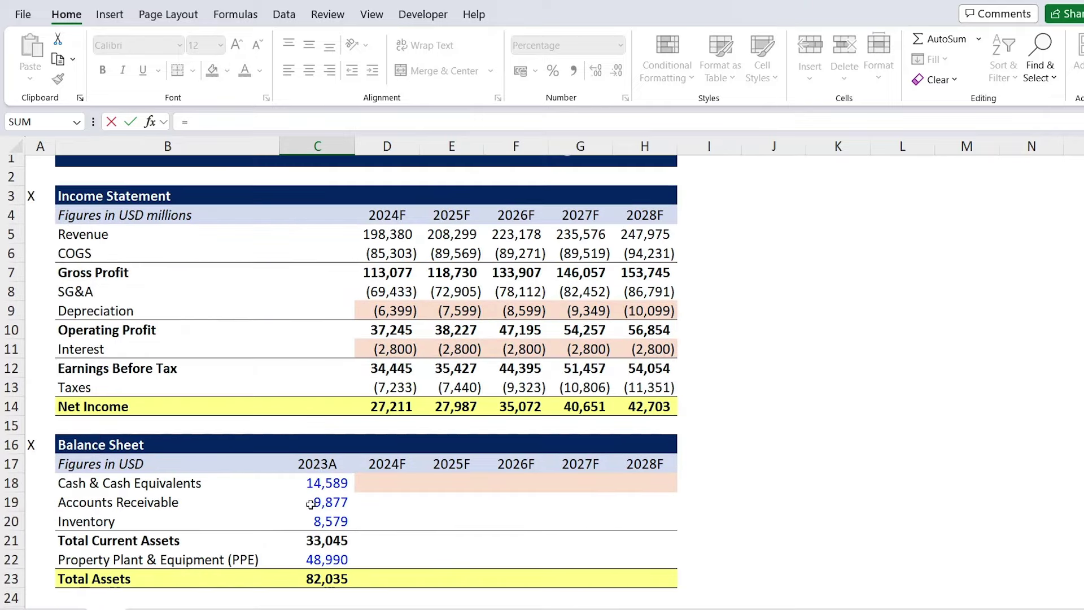
left_click(311, 503)
type("/")
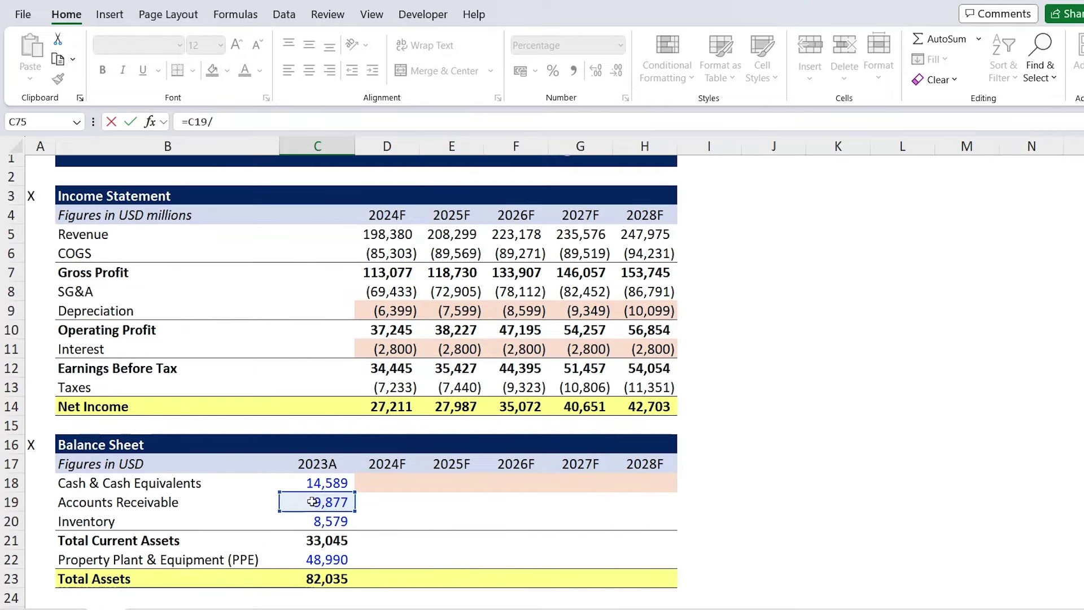
scroll(312, 501, "down", 20)
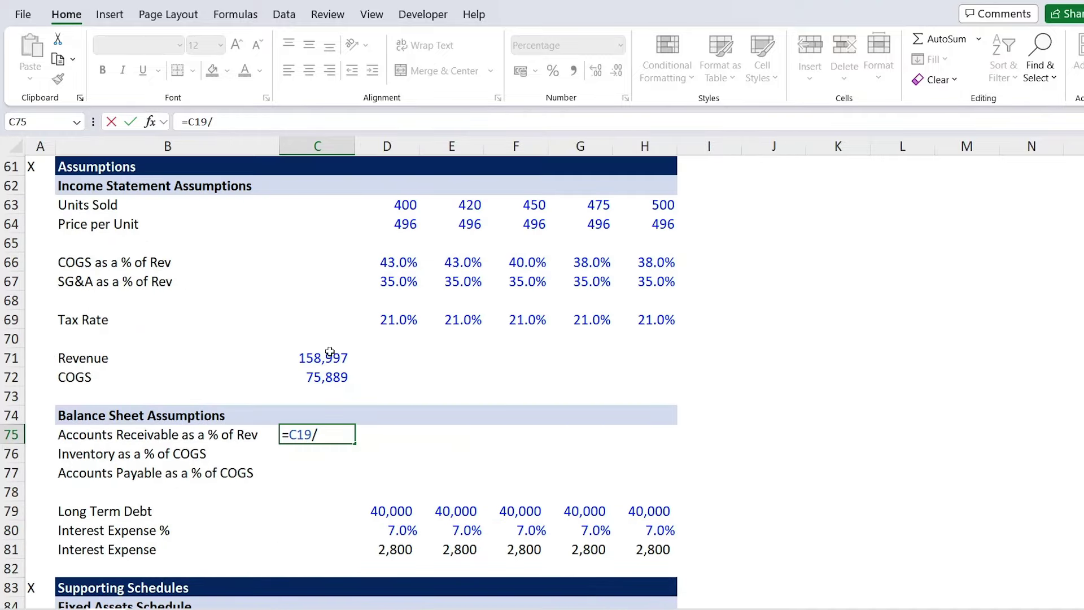
left_click(329, 353)
key("Return")
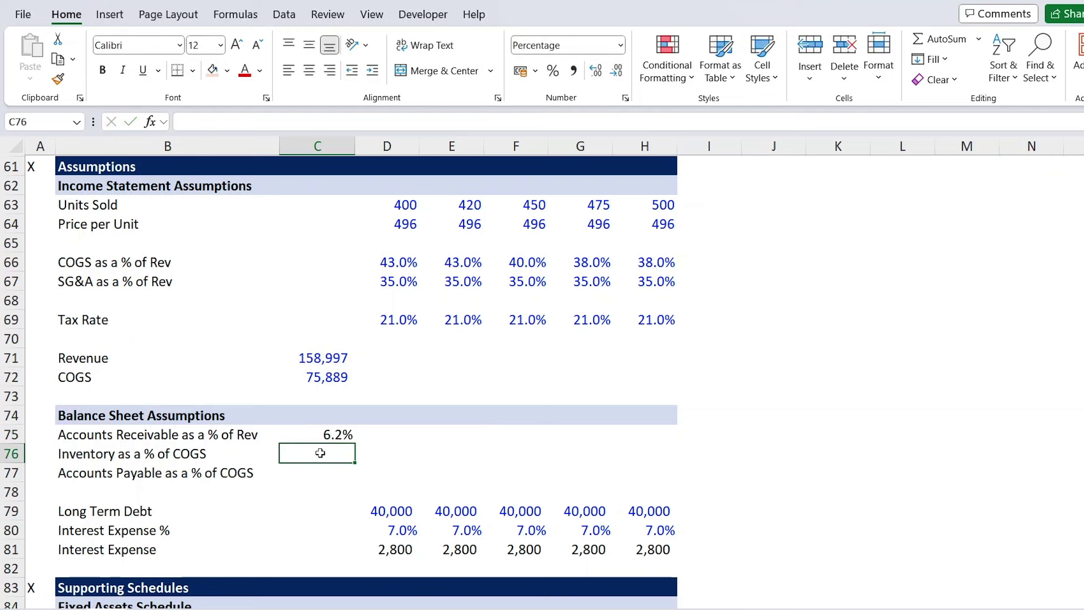
Link the 2024F Accounts Receivable percentage in D75 to the prior year with =C75 and fill it right through H75
key("Up")
key("Right")
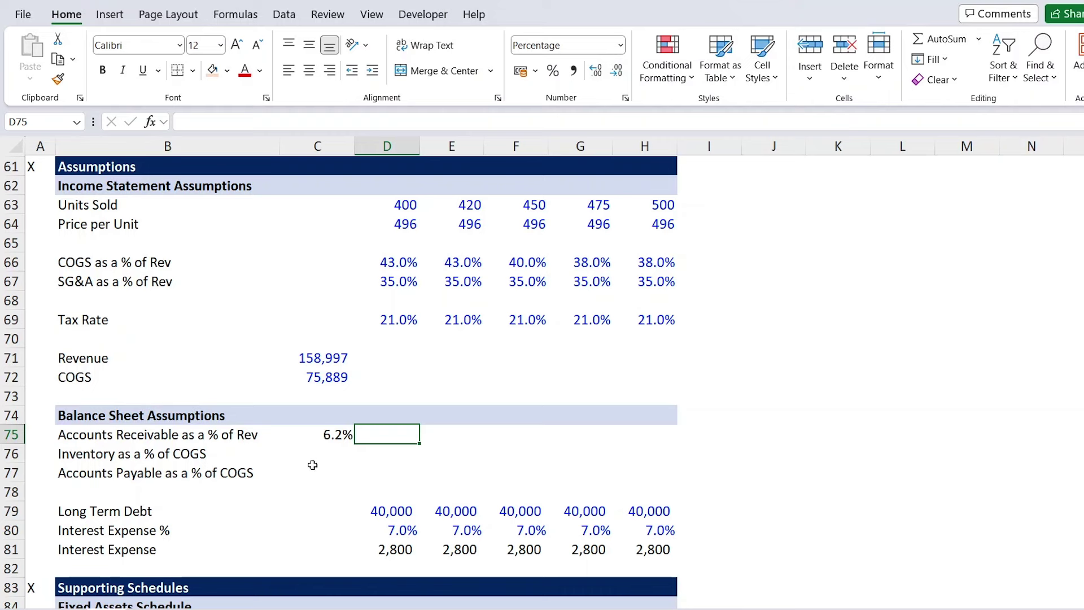
type("=")
key("Left")
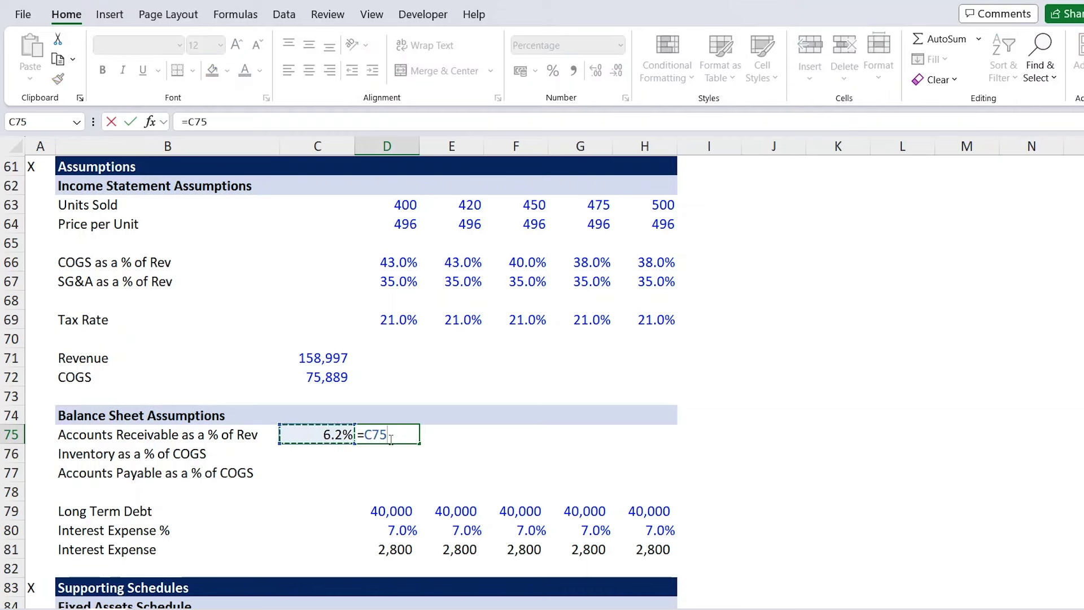
key("Return")
key("Up")
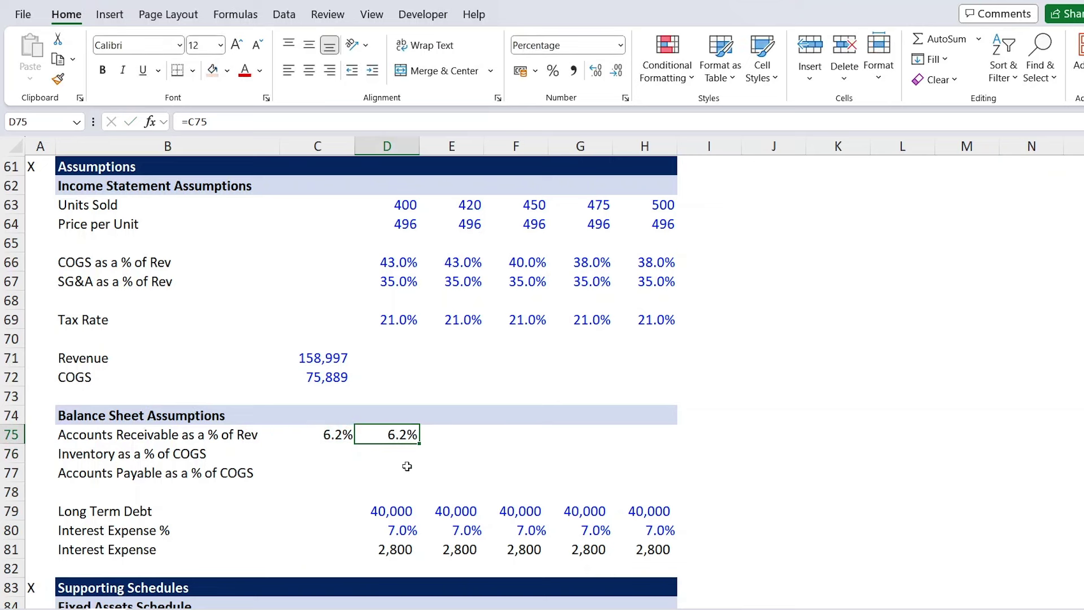
key("shift+Right")
key("shift+Right")
key("shift+Right")
key("shift+Right")
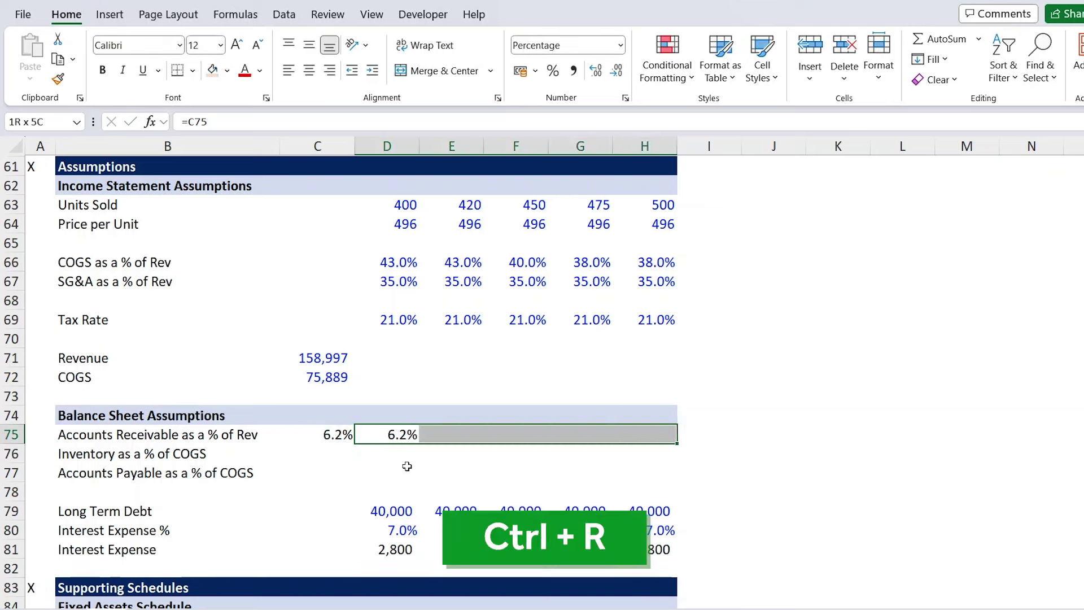
key("ctrl+r")
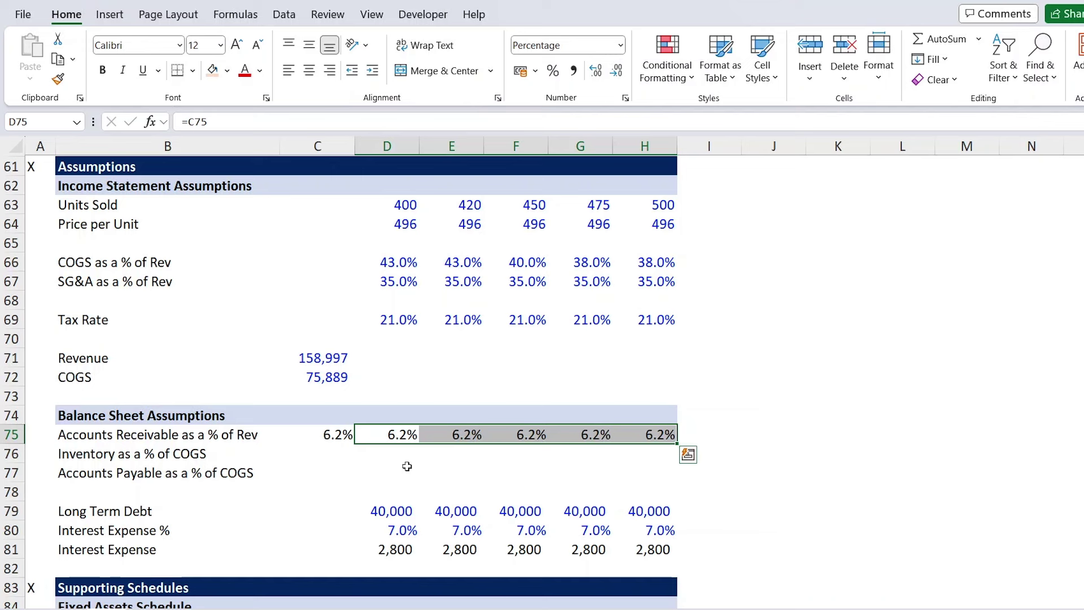
Fill the Accounts Receivable percentage formulas in C75:H75 down one row into Inventory as a % of COGS
key("Left")
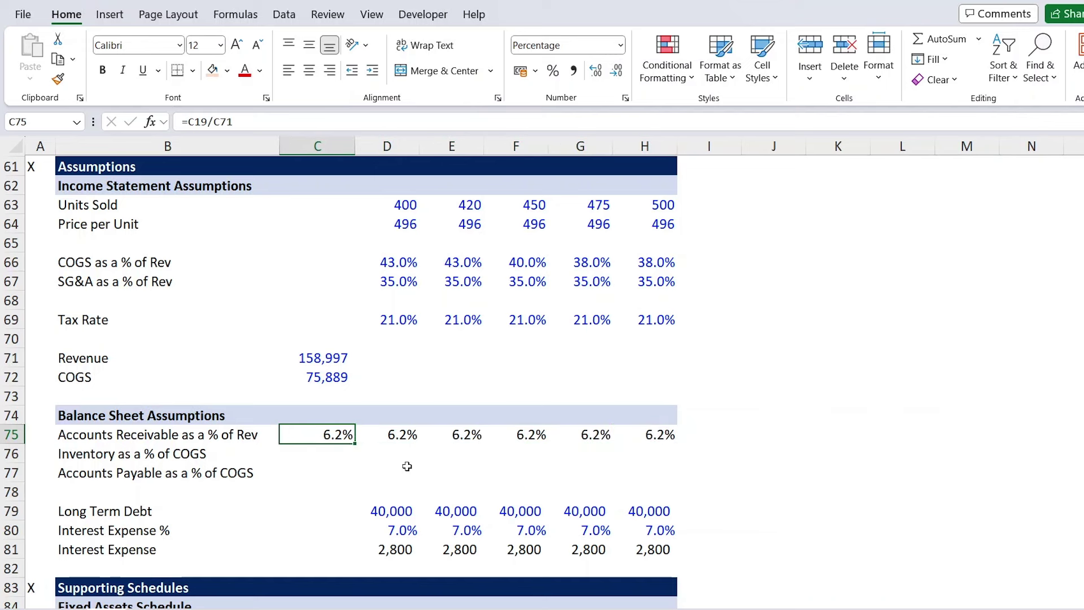
key("shift+Right")
key("shift+Right")
key("shift+Right")
key("shift+Right")
key("shift+Right")
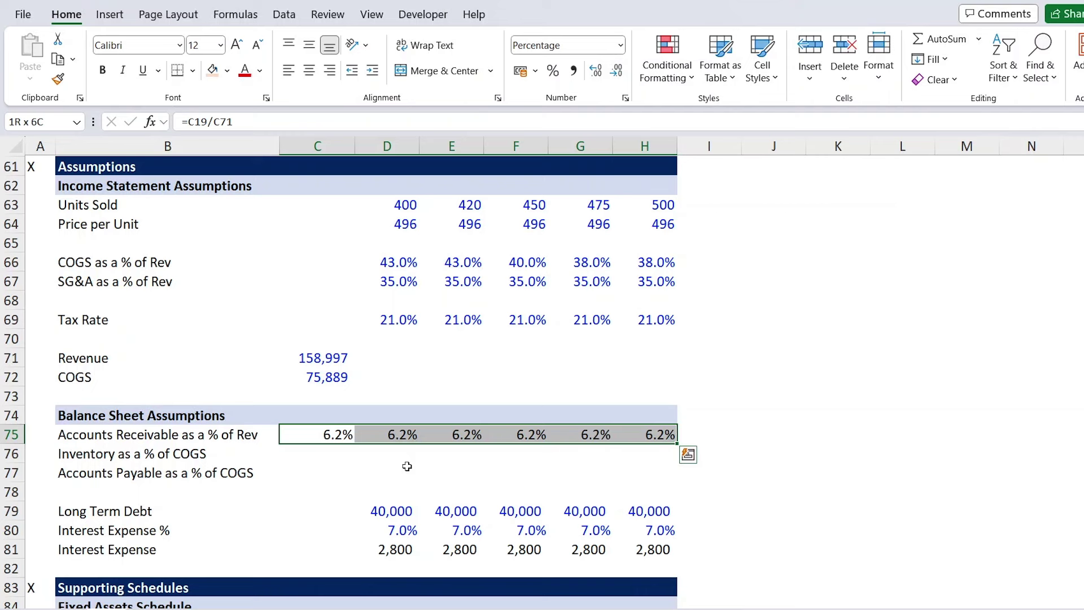
key("shift+Down")
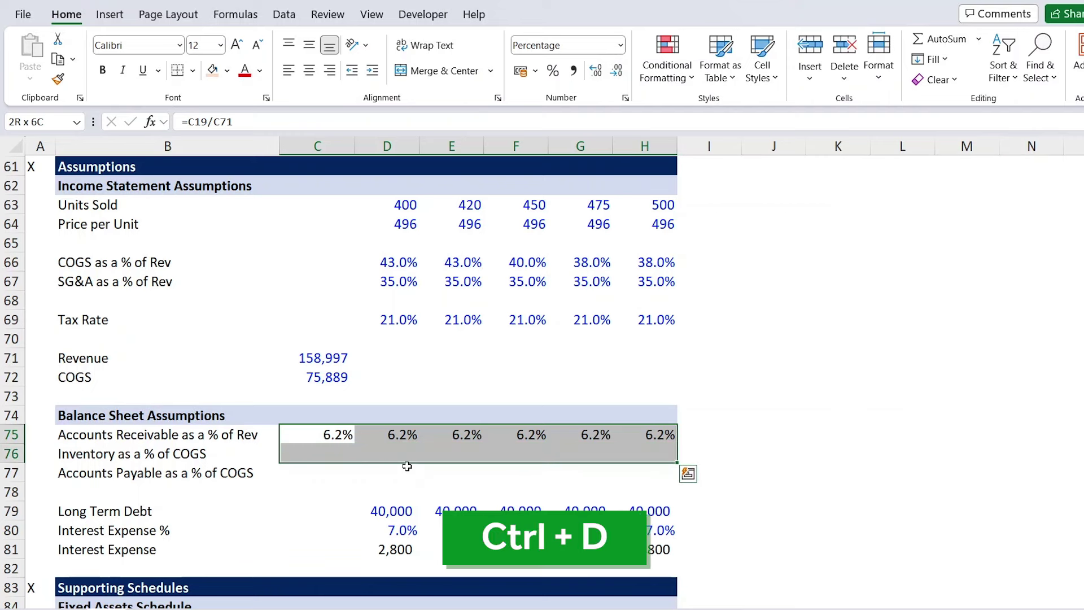
key("ctrl+d")
key("Down")
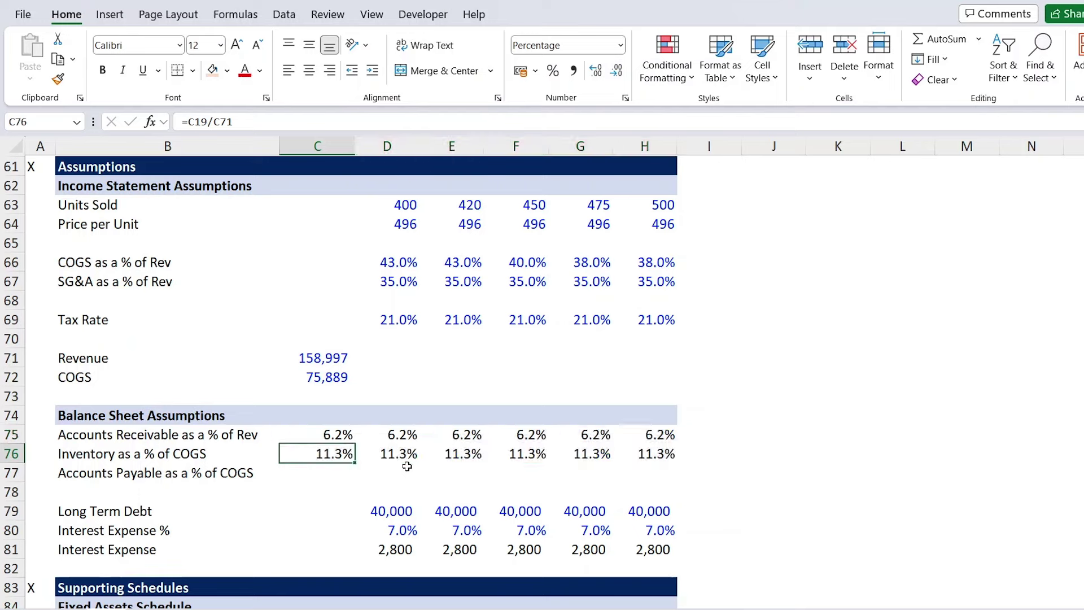
Examine the Inventory as a % of COGS formula in C76 and trace the Inventory and COGS cells it references
key("F2")
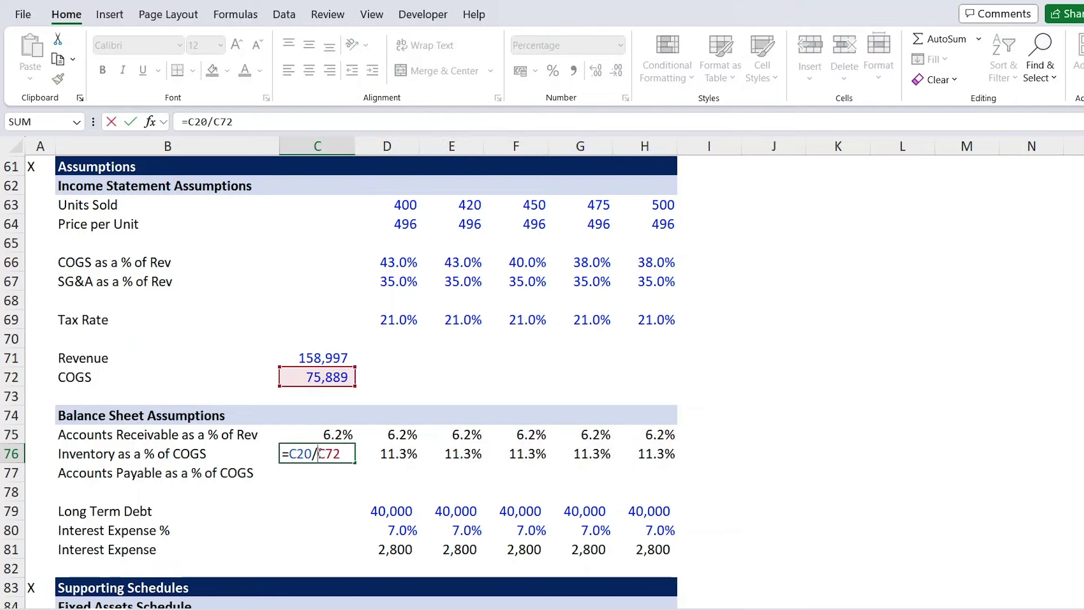
key("Left")
key("Left")
key("Left")
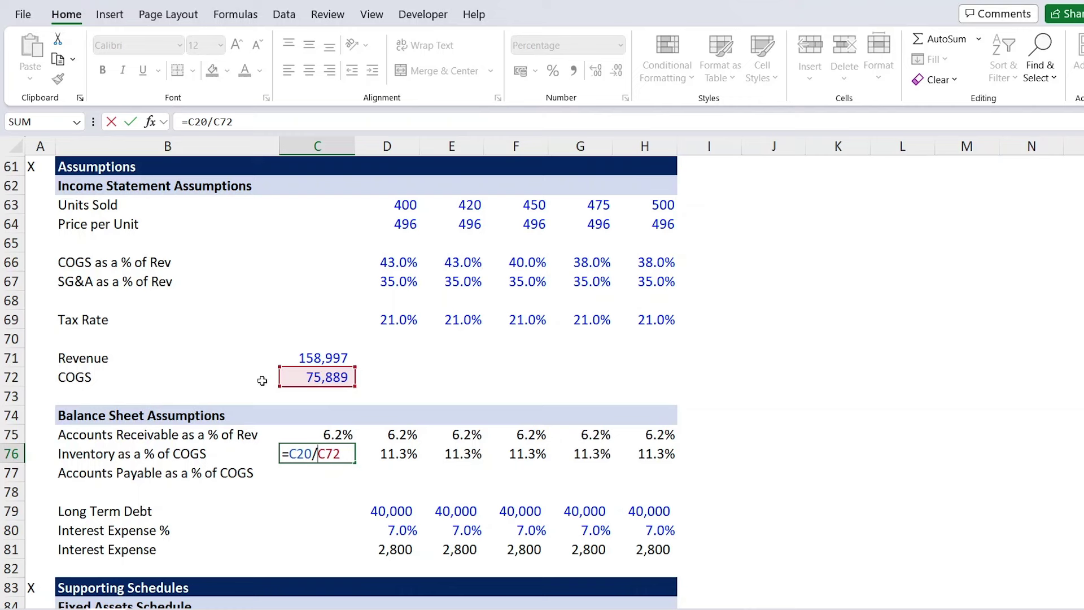
scroll(354, 295, "up", 19)
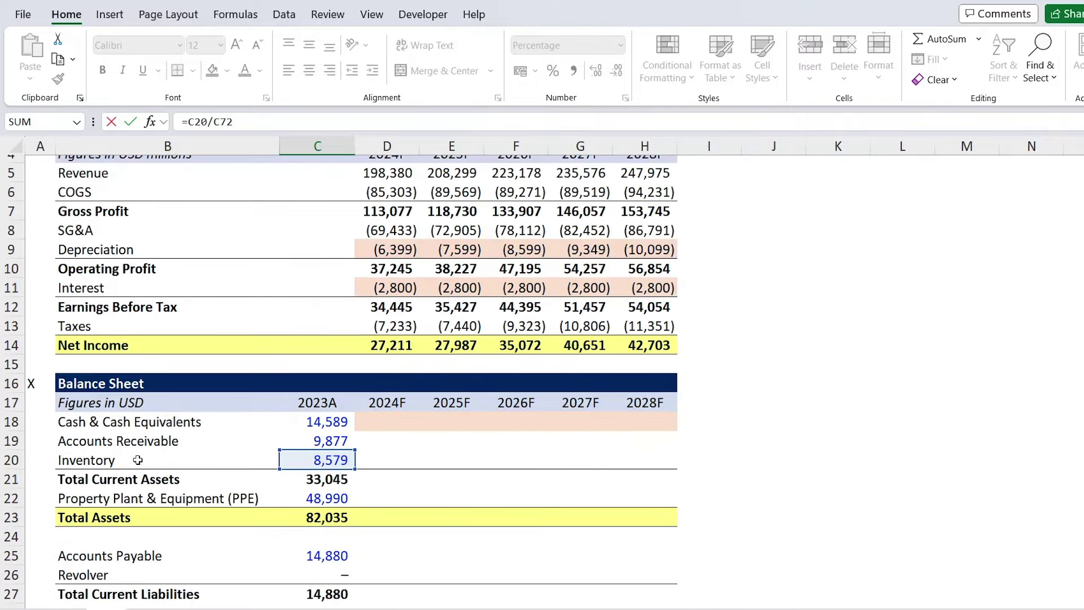
key("ctrl+Return")
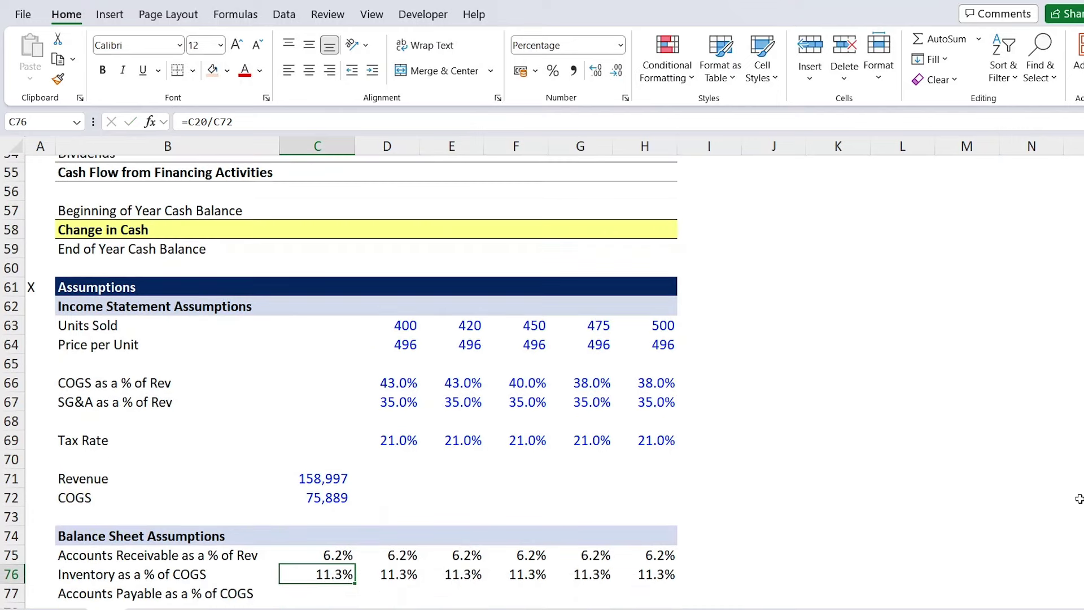
Link the 2024F Revenue in the Assumptions section, D71, to the Income Statement revenue with =D5
left_click(369, 471)
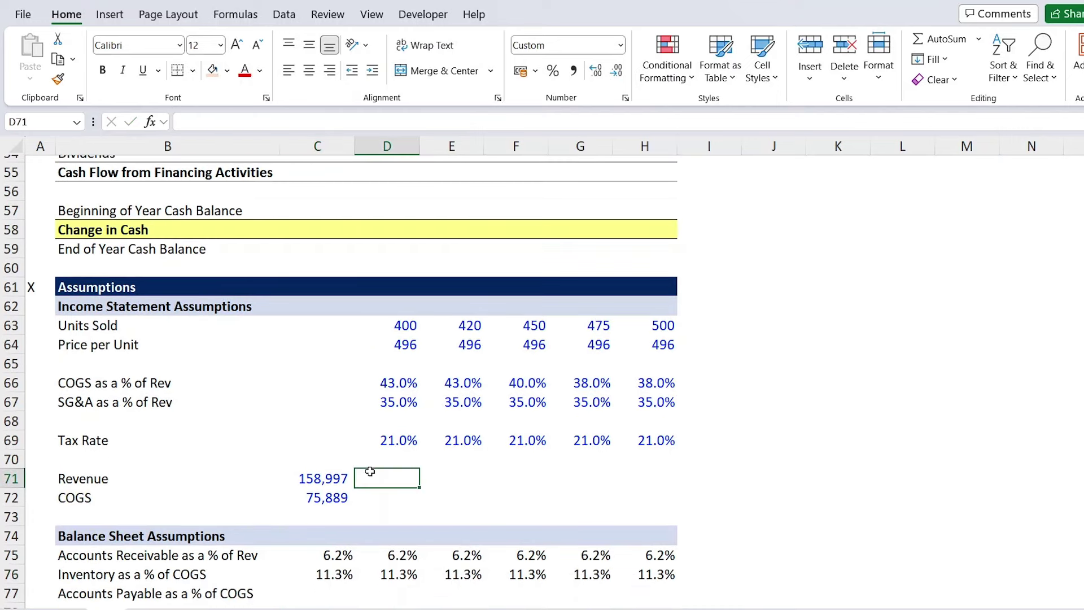
key("shift+Down")
key("shift+Right")
key("shift+Right")
key("shift+Right")
key("shift+Right")
left_click(370, 472)
type("=")
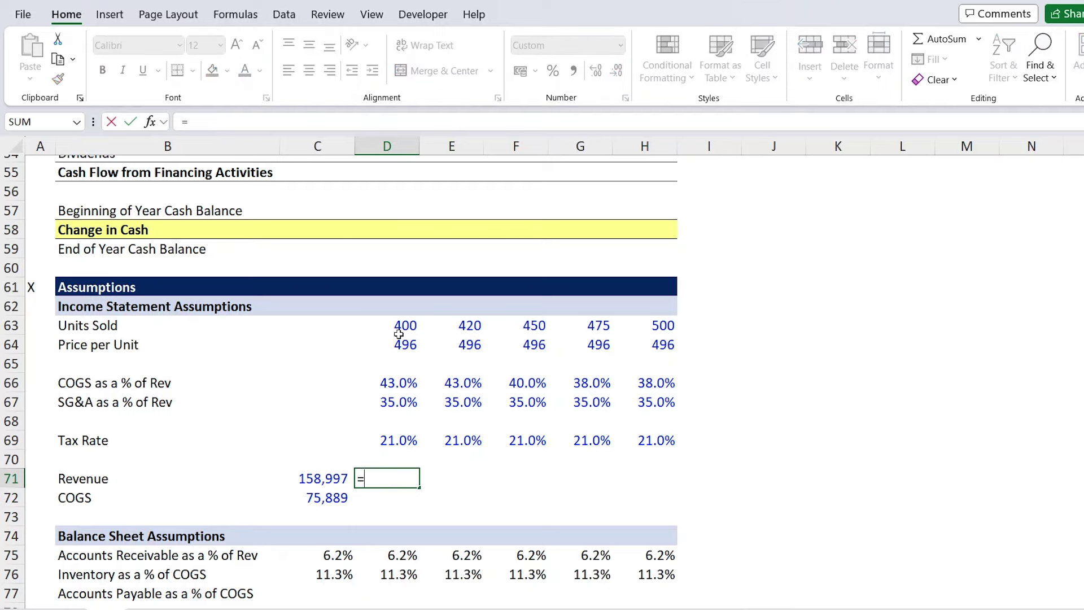
scroll(398, 334, "up", 18)
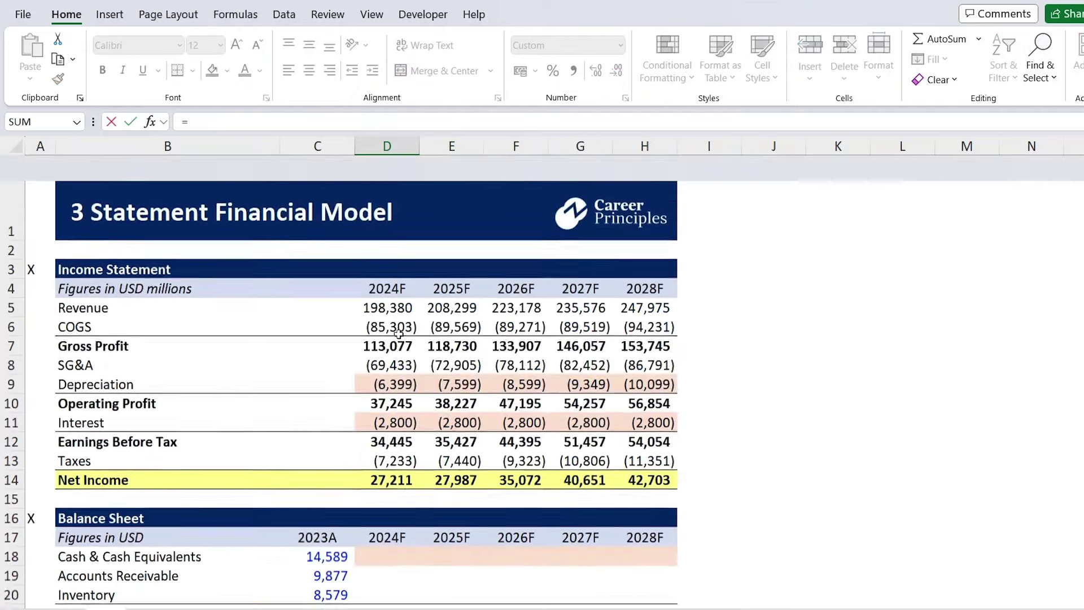
left_click(400, 289)
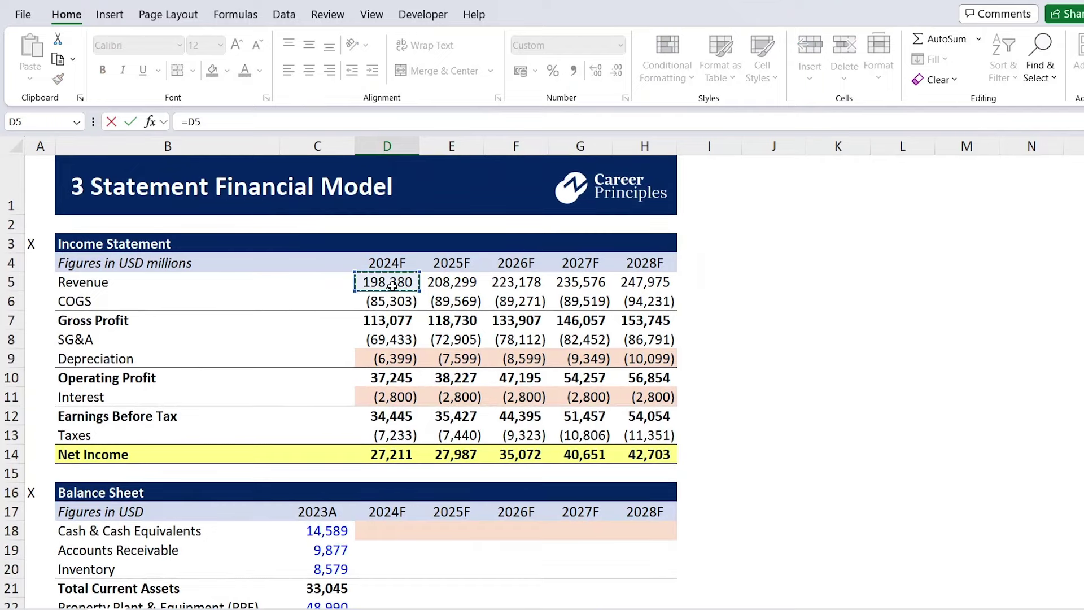
key("Return")
key("Up")
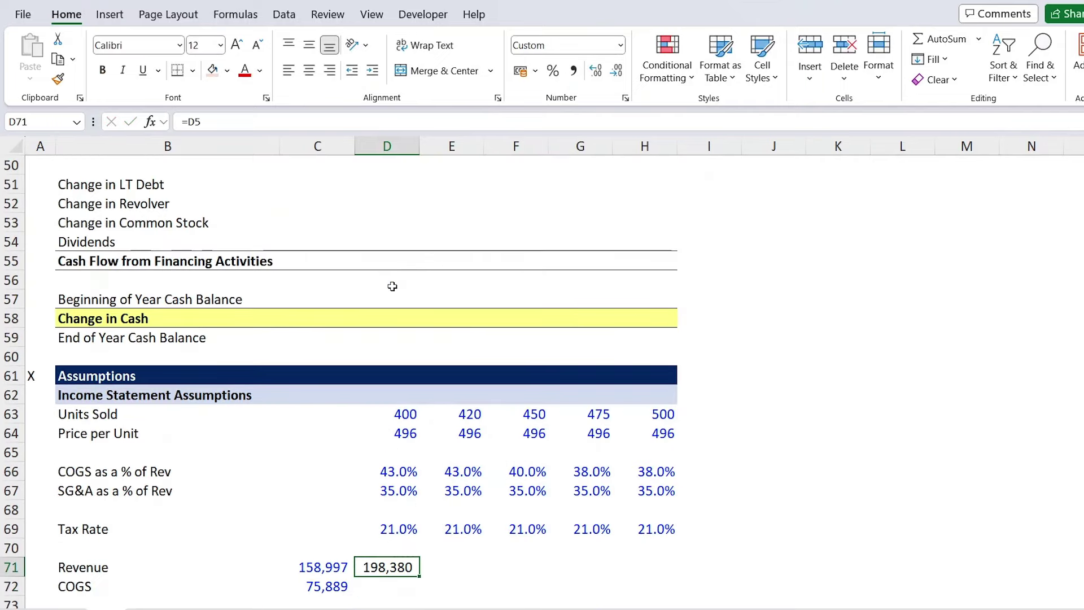
Fill the Revenue link in D71 across to 2028F and down into the COGS row, covering D71:H72
key("shift+Down")
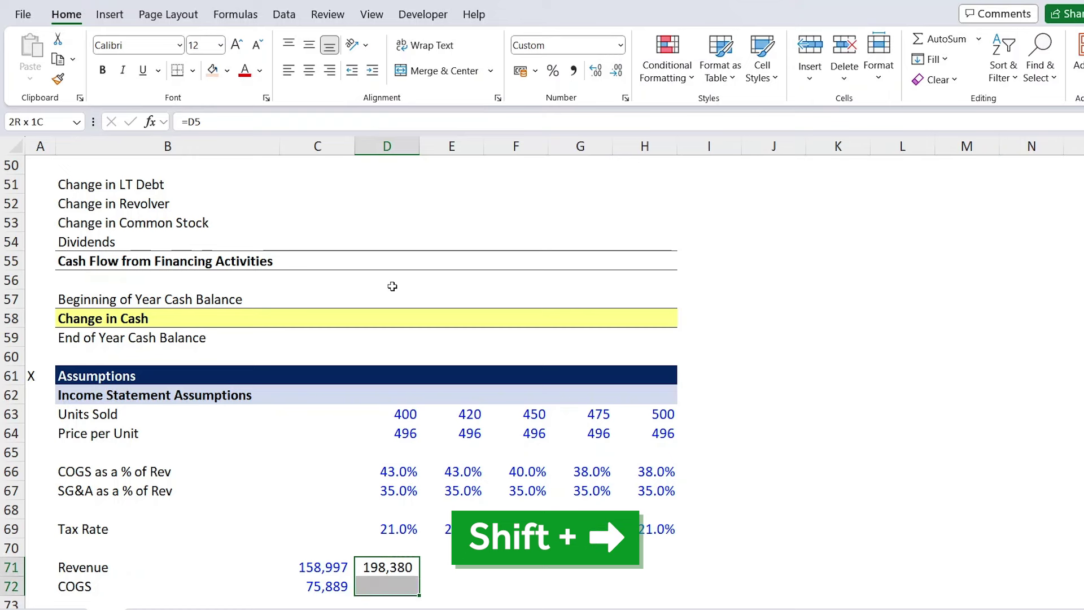
key("shift+Right")
key("shift+Right")
key("shift+Right")
key("shift+Right")
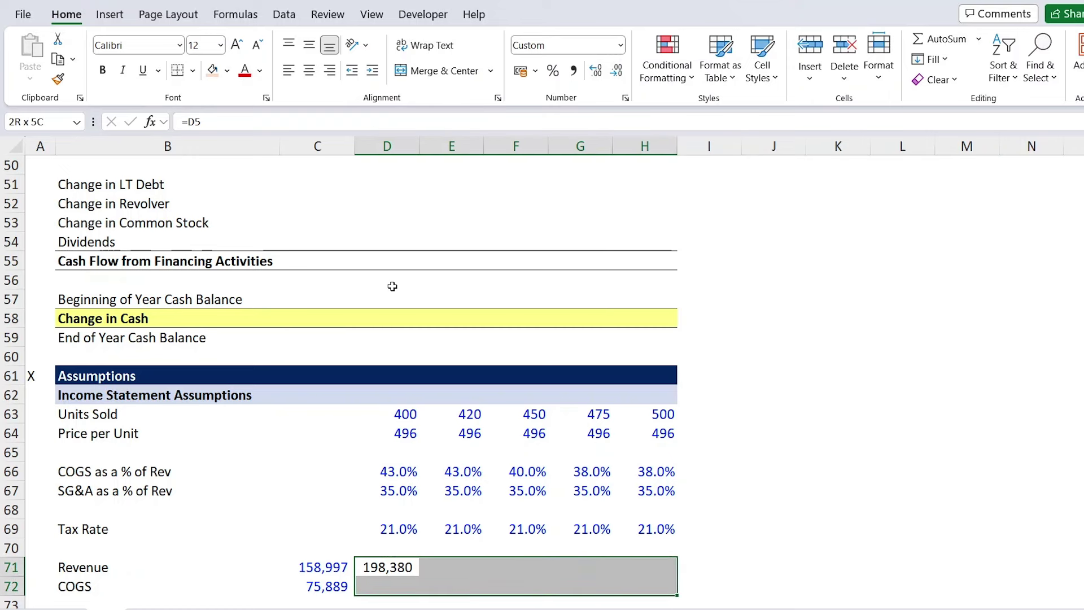
key("ctrl+r")
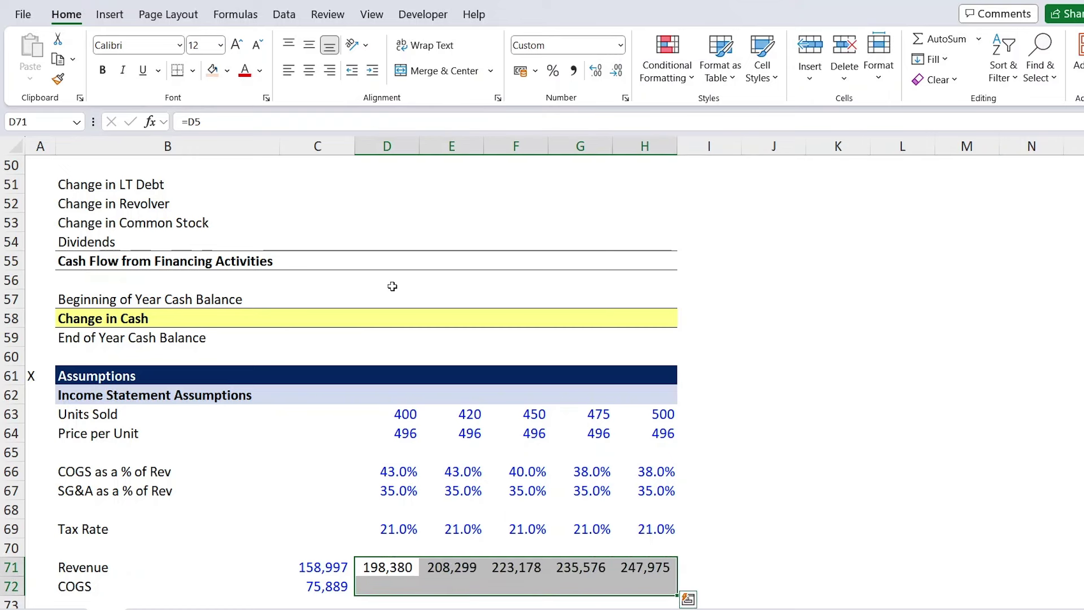
key("ctrl+d")
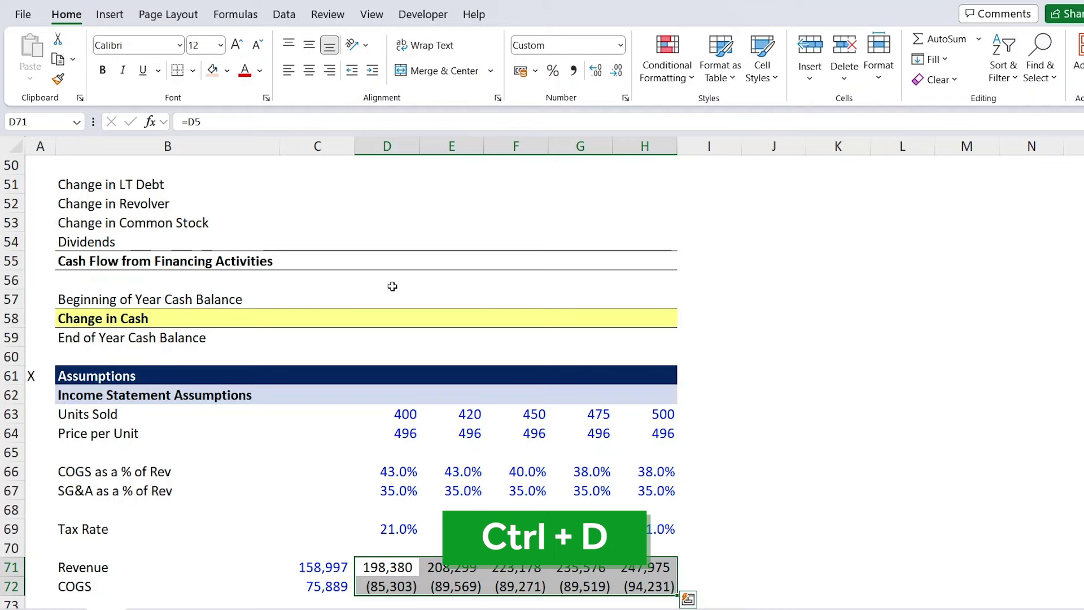
Flip the sign of the forecast COGS link in D72 with =-D6 and fill it right through H72
scroll(375, 497, "down", 2)
left_click(375, 491)
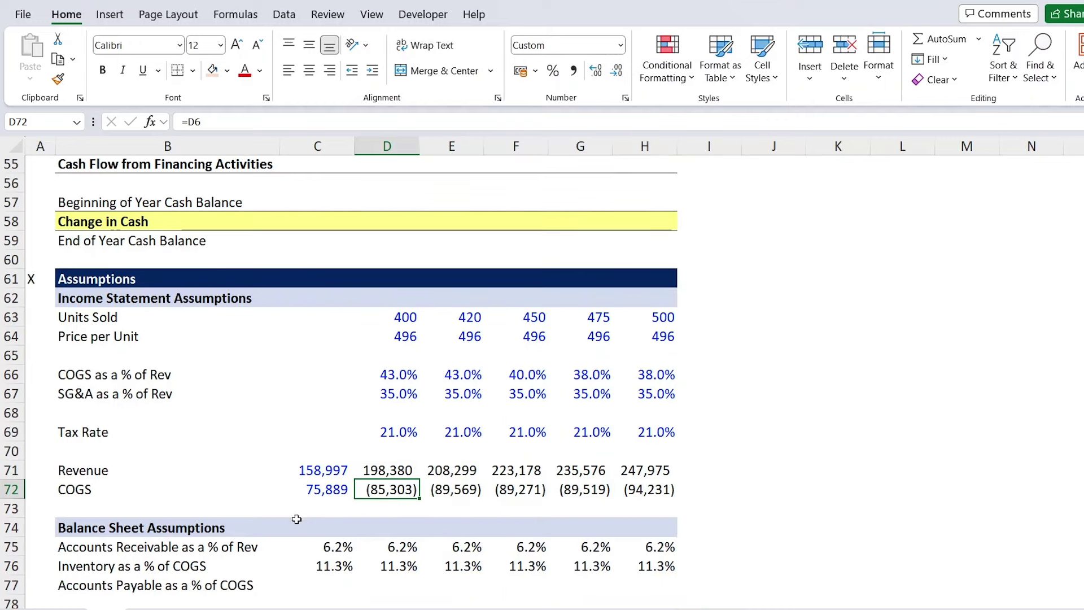
left_click(211, 120)
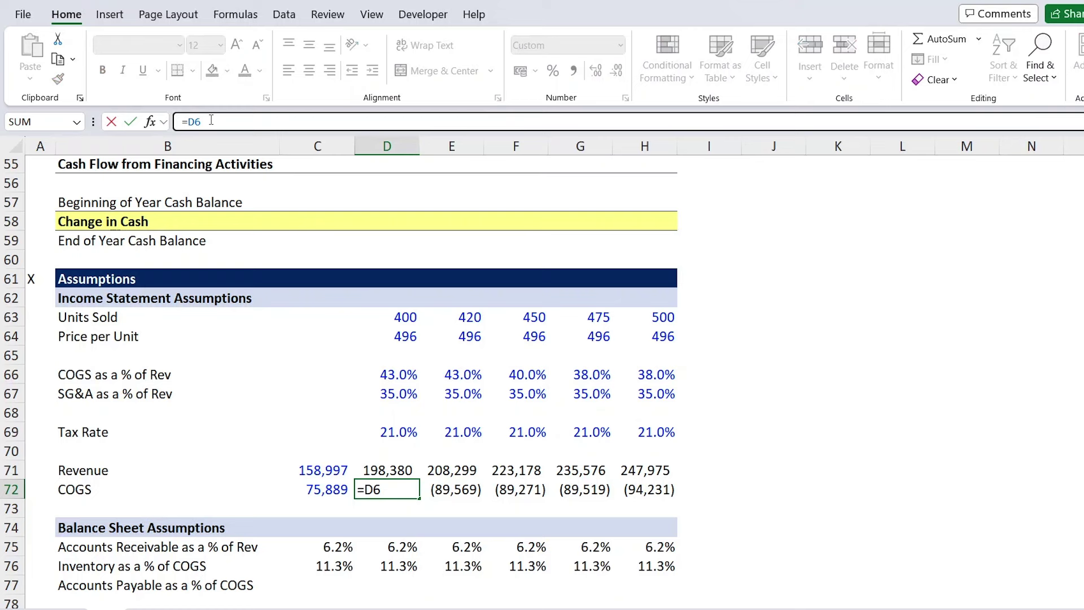
type("-")
key("ctrl+Return")
key("shift+Right")
key("shift+Right")
key("shift+Right")
key("shift+Right")
key("ctrl+r")
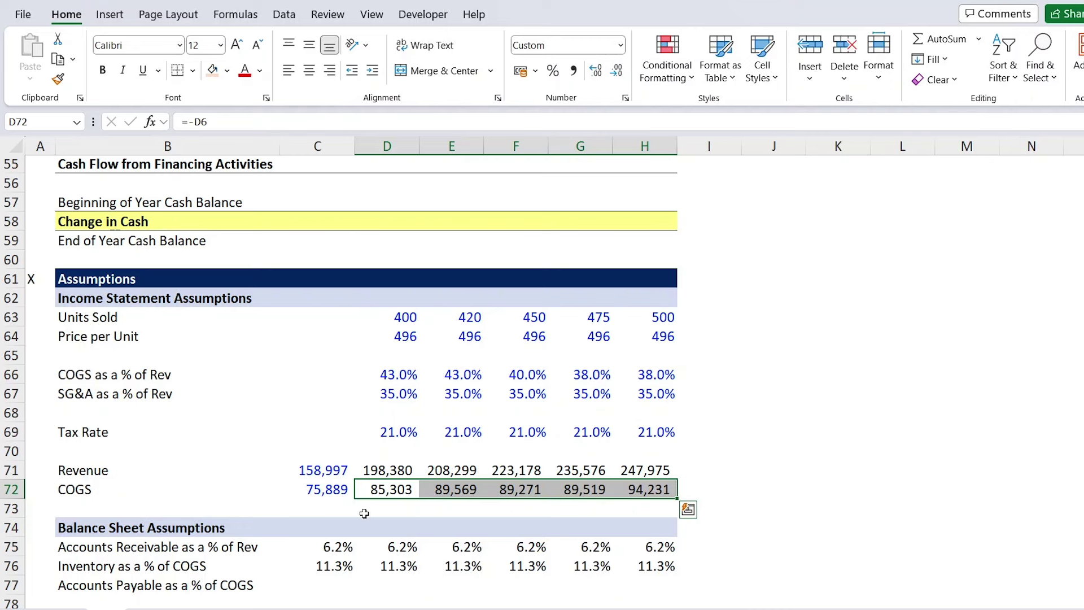
Calculate the 2024F Accounts Receivable on the Balance Sheet, D19, as the receivable percentage times Revenue with =D75*D71
left_click(383, 547)
key("Down")
scroll(446, 421, "up", 9)
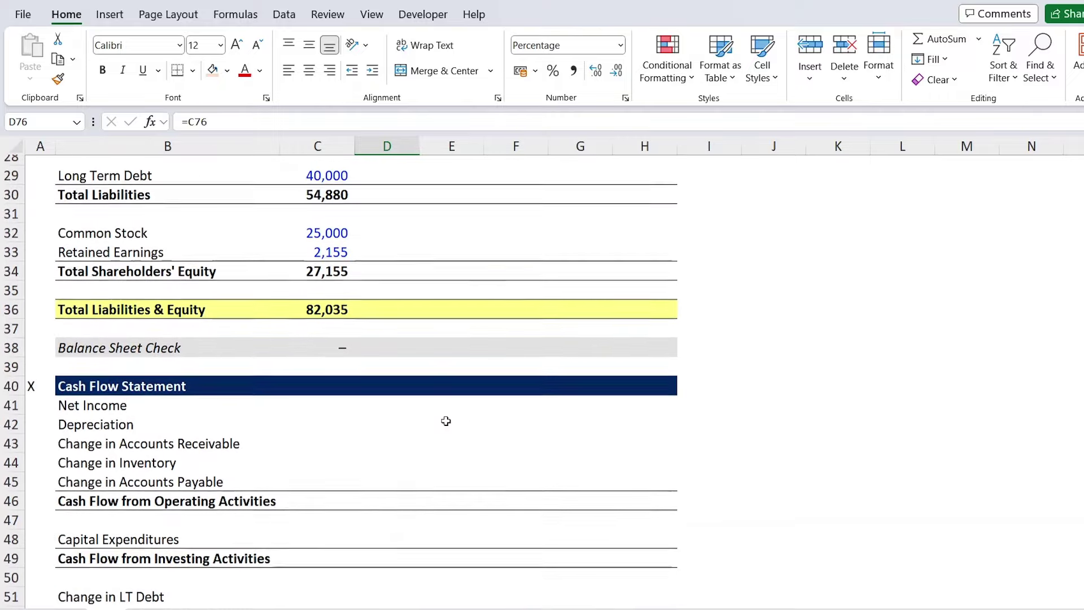
scroll(446, 421, "up", 4)
left_click(380, 239)
type("=")
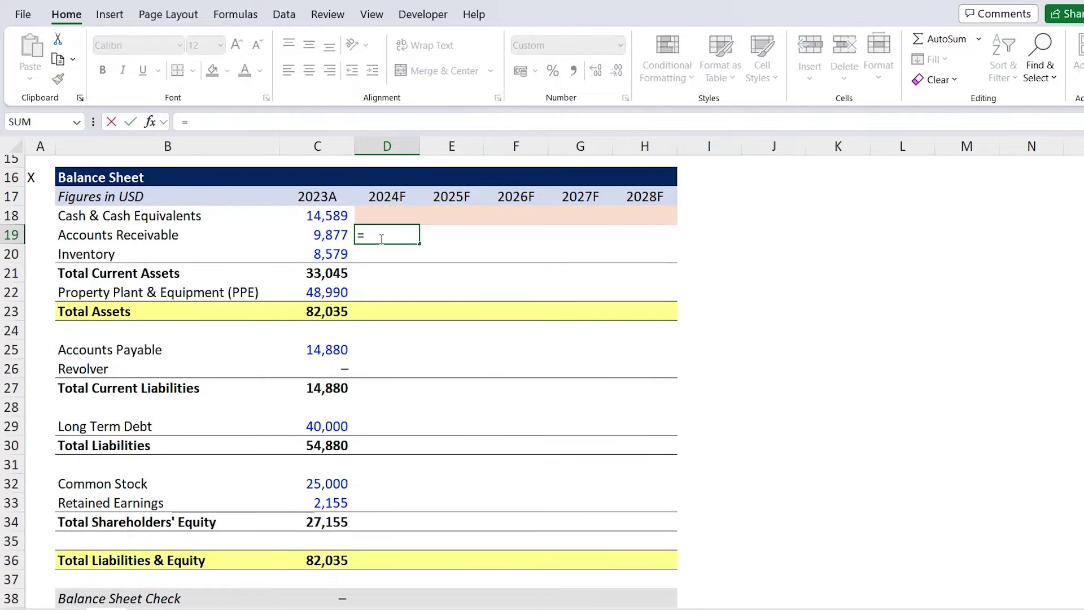
scroll(382, 238, "down", 15)
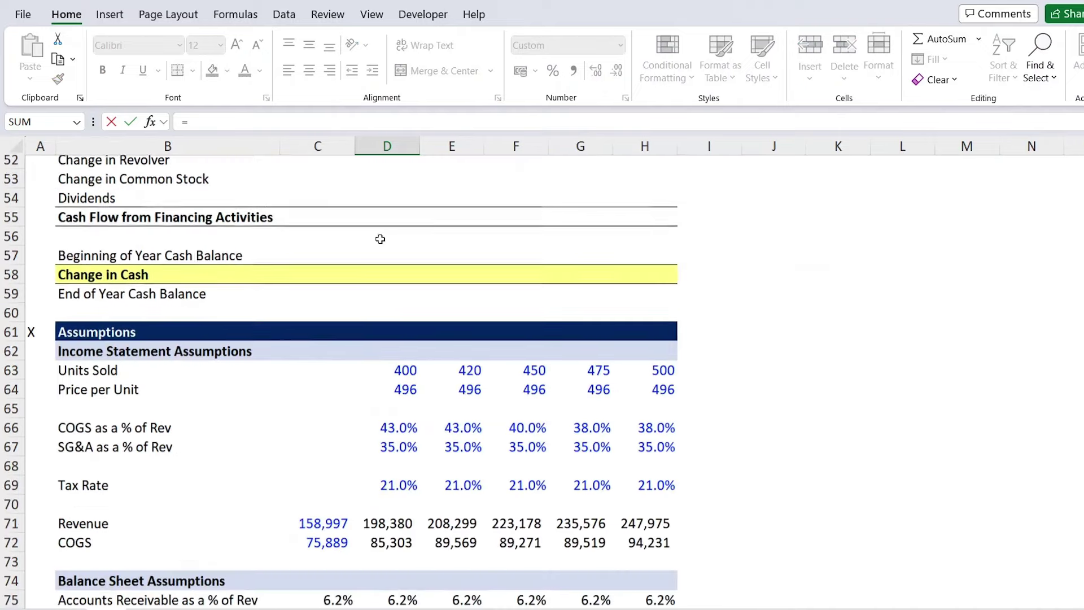
scroll(381, 243, "down", 1)
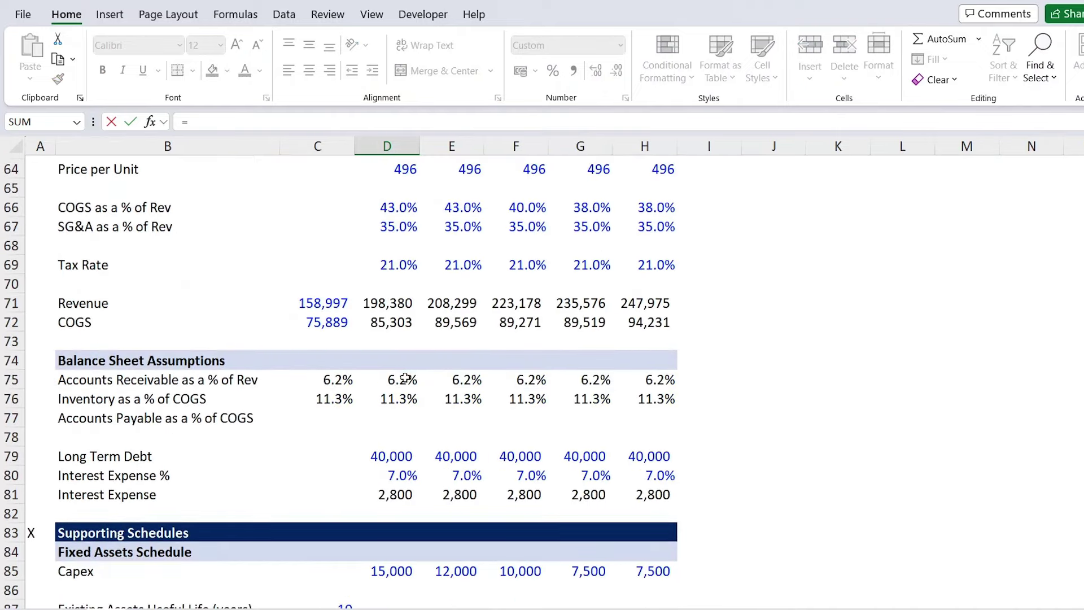
left_click(405, 379)
type("*")
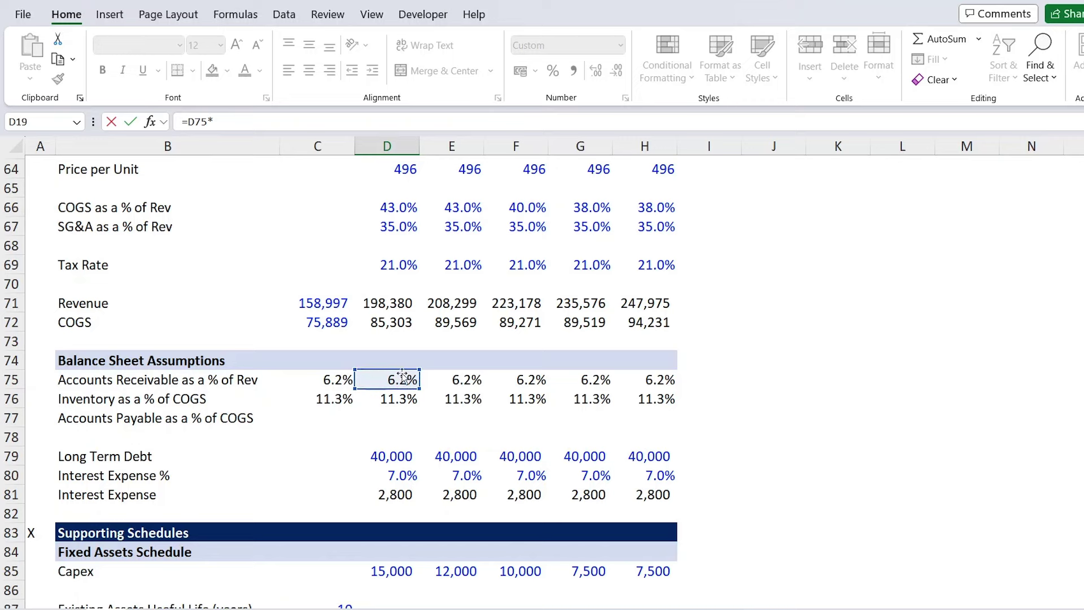
left_click(383, 306)
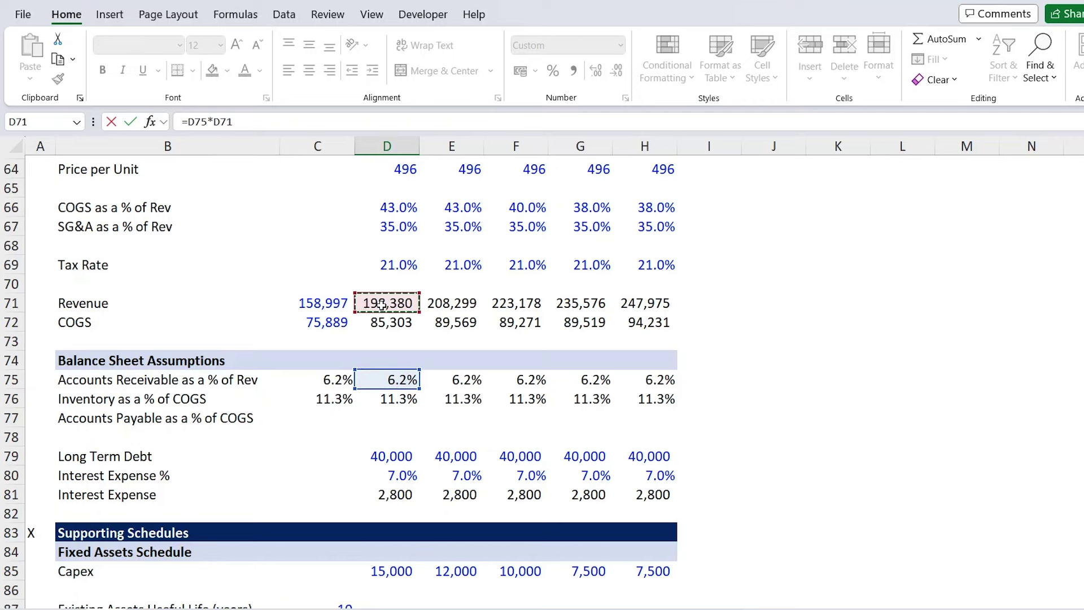
key("Return")
Fill the D19 formula down into Inventory and across to 2028F, covering D19:H20
key("Up")
key("Up")
key("Down")
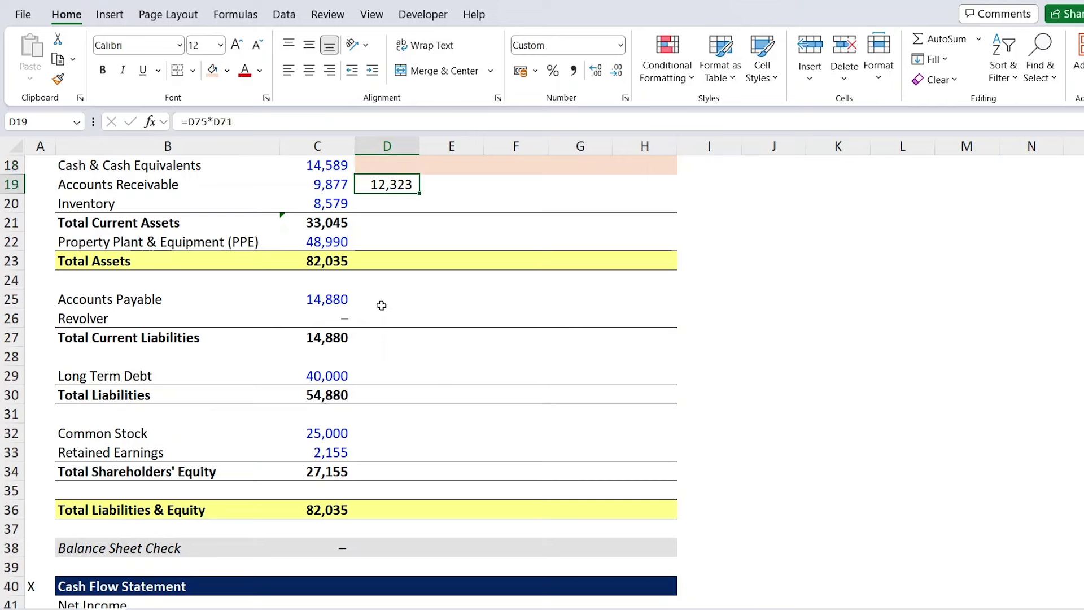
key("shift+Down")
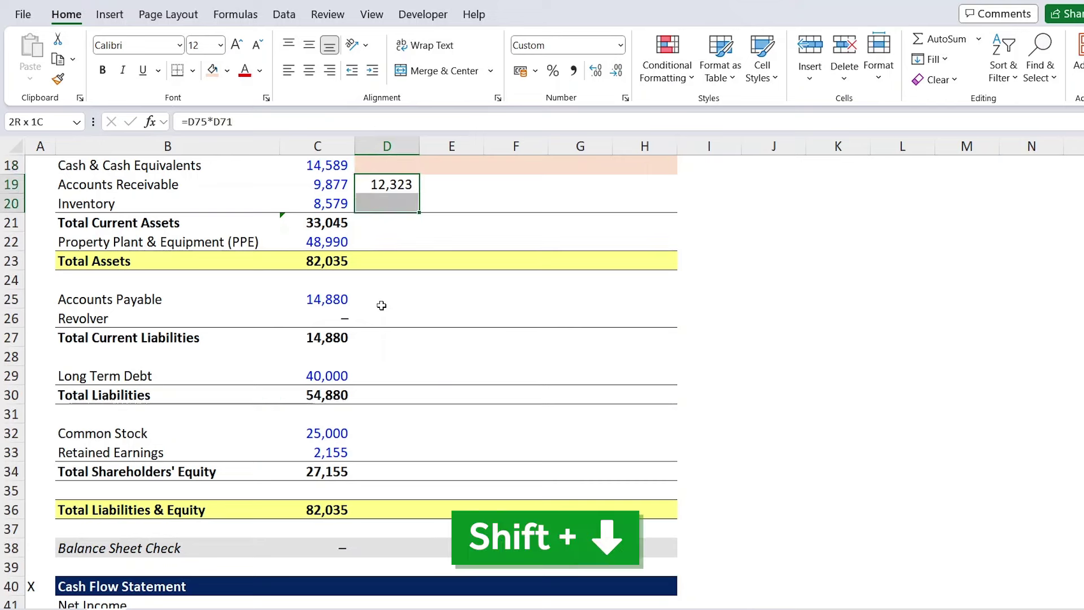
key("ctrl+d")
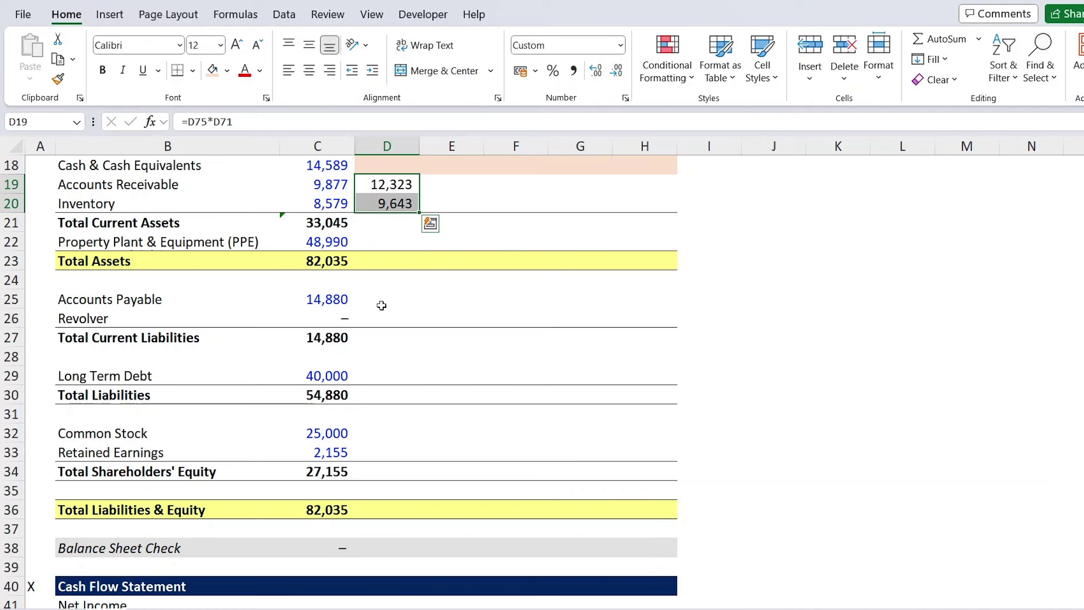
key("shift+Right")
key("shift+Right")
key("shift+Right")
key("shift+Right")
key("ctrl+r")
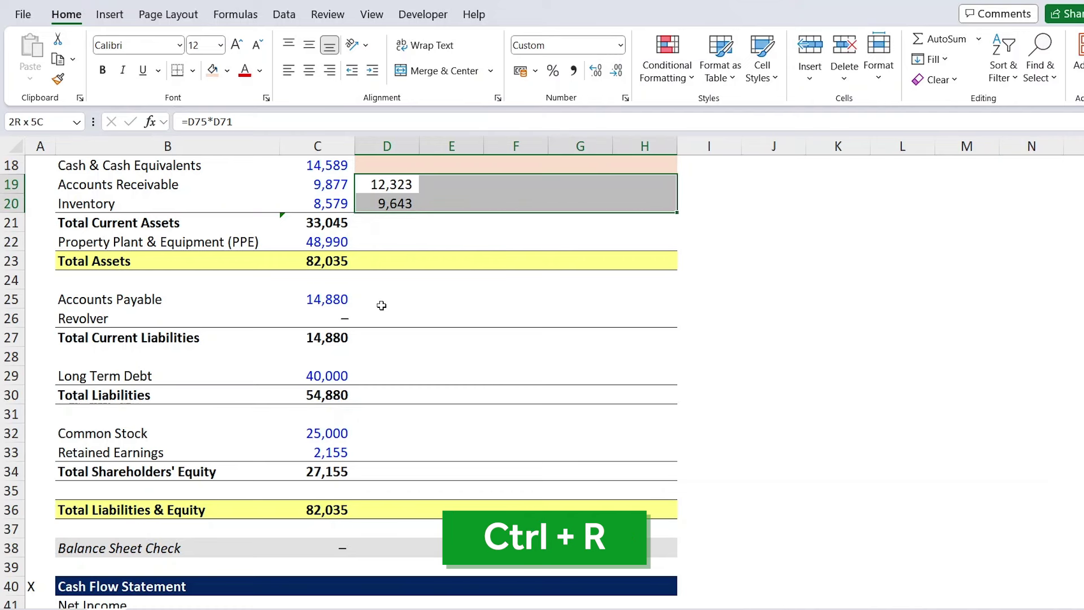
Fill the Total Current Assets sum from C21 across through H21 and check the range summed in D21
key("Down")
key("Down")
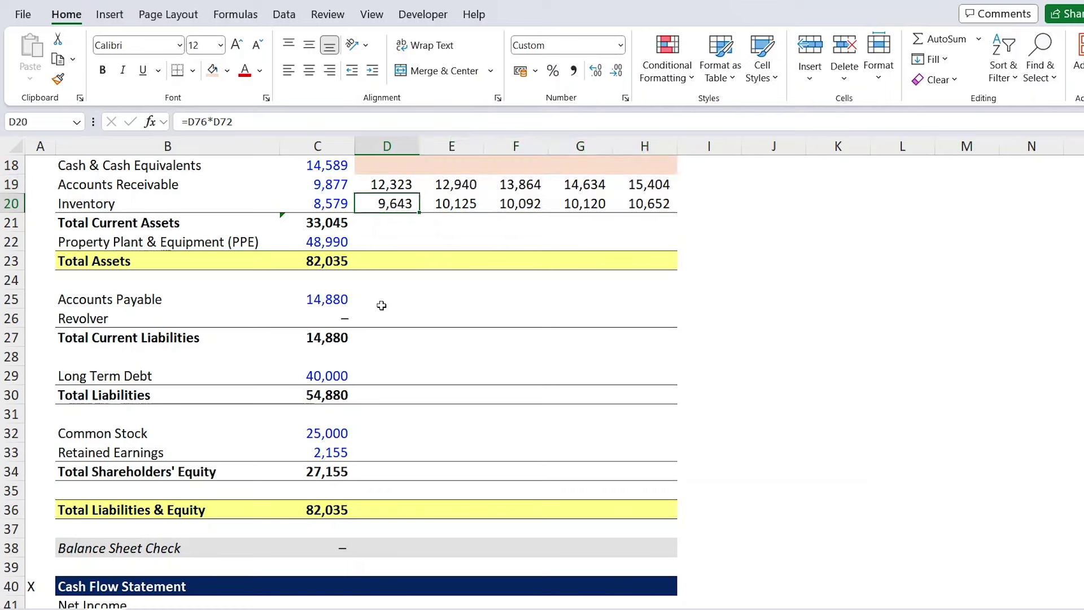
scroll(381, 306, "up", 1)
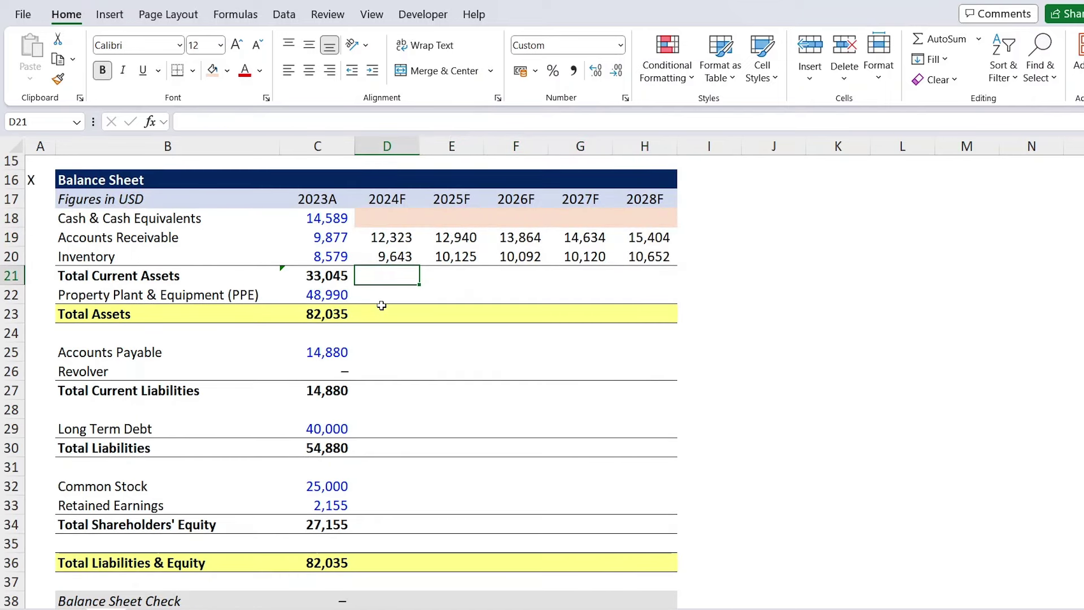
key("Left")
key("Right")
key("Left")
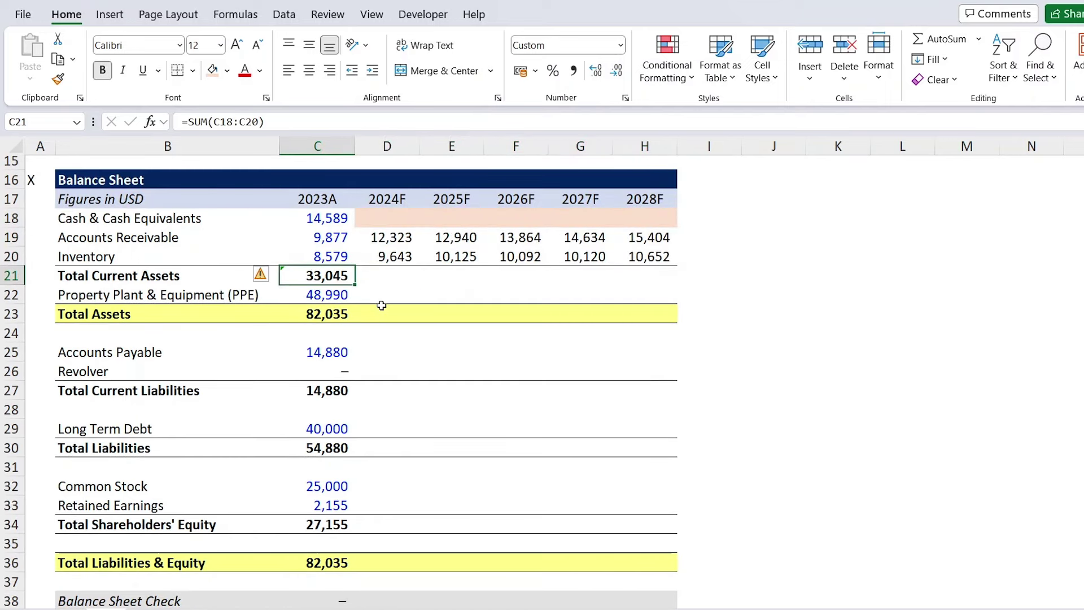
key("shift+Right")
key("shift+Right")
key("shift+Right")
key("shift+Right")
key("shift+Right")
key("ctrl+r")
key("Right")
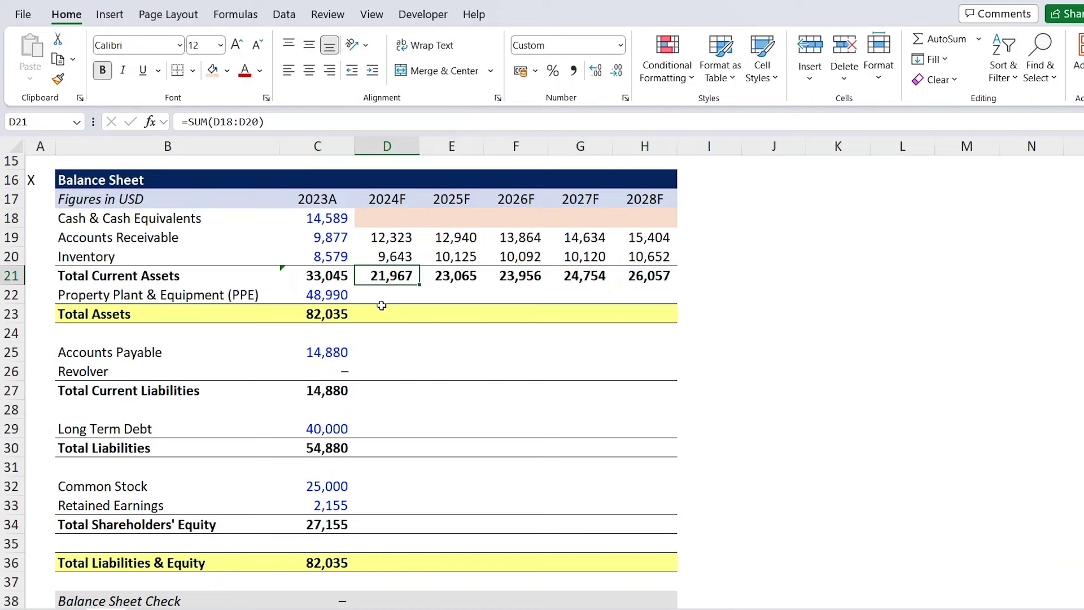
double_click(397, 276)
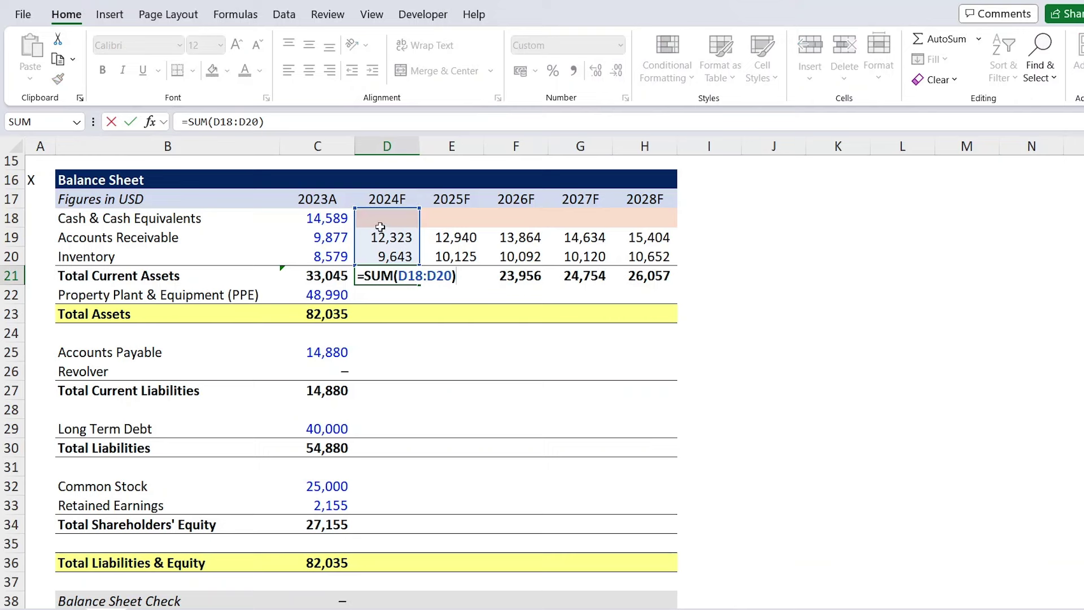
key("ctrl+Return")
From the forecast PPE row D22:H22, examine the Beginning PPE to Ending PPE rows in the Fixed Assets Schedule
key("Down")
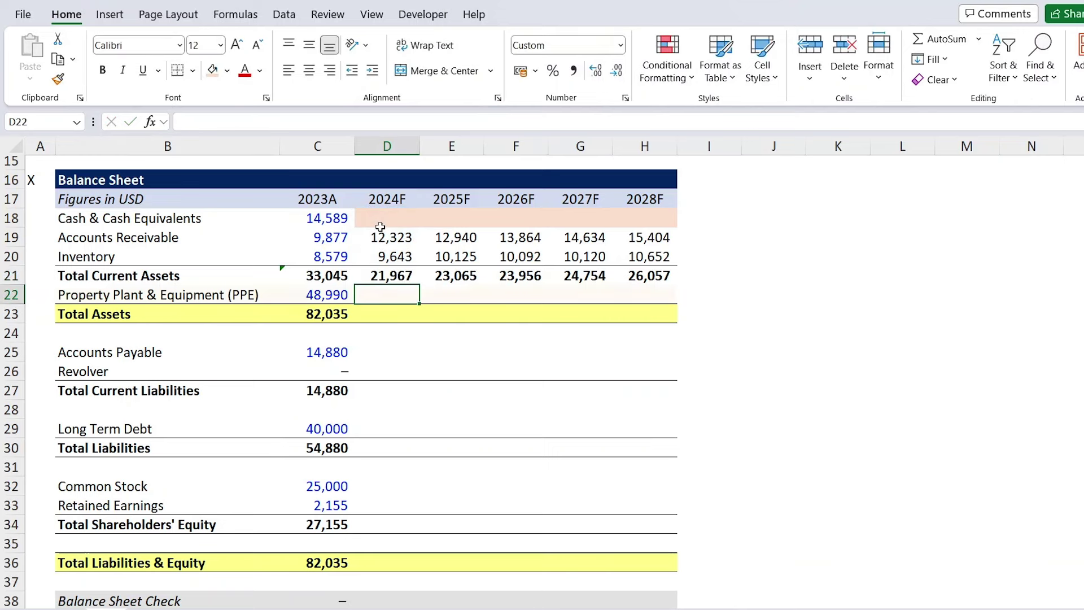
key("shift+Right")
key("shift+Right")
key("shift+Right")
key("shift+Right")
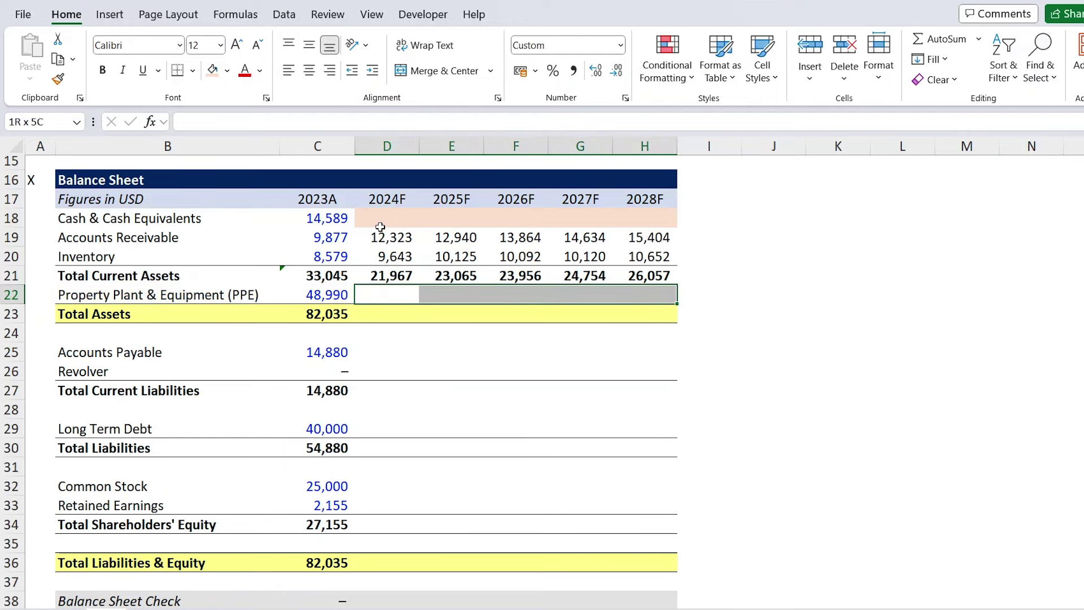
scroll(380, 226, "down", 17)
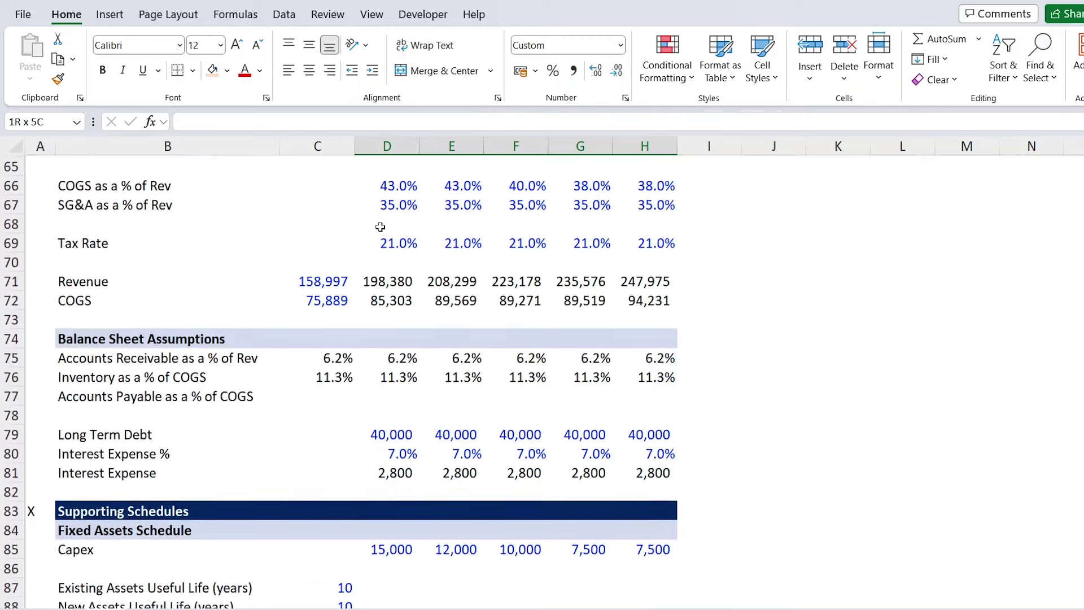
scroll(380, 226, "down", 6)
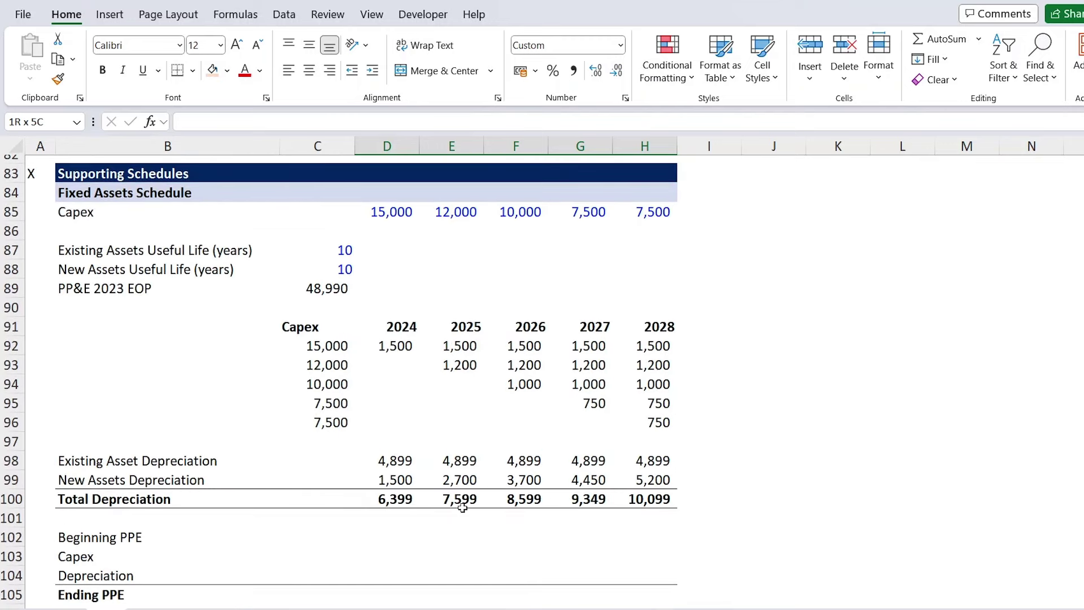
scroll(407, 508, "down", 2)
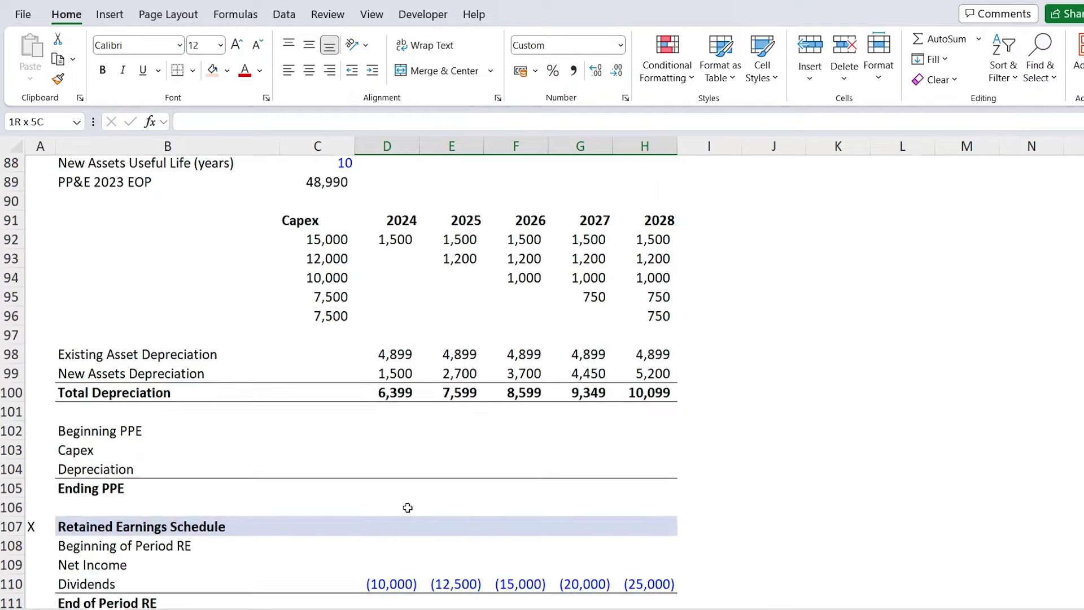
left_click(102, 431)
key("Right")
left_click(309, 450)
Link the 2023 Ending PPE in C105 to the PP&E 2023 EOP balance with =C89
left_click(306, 483)
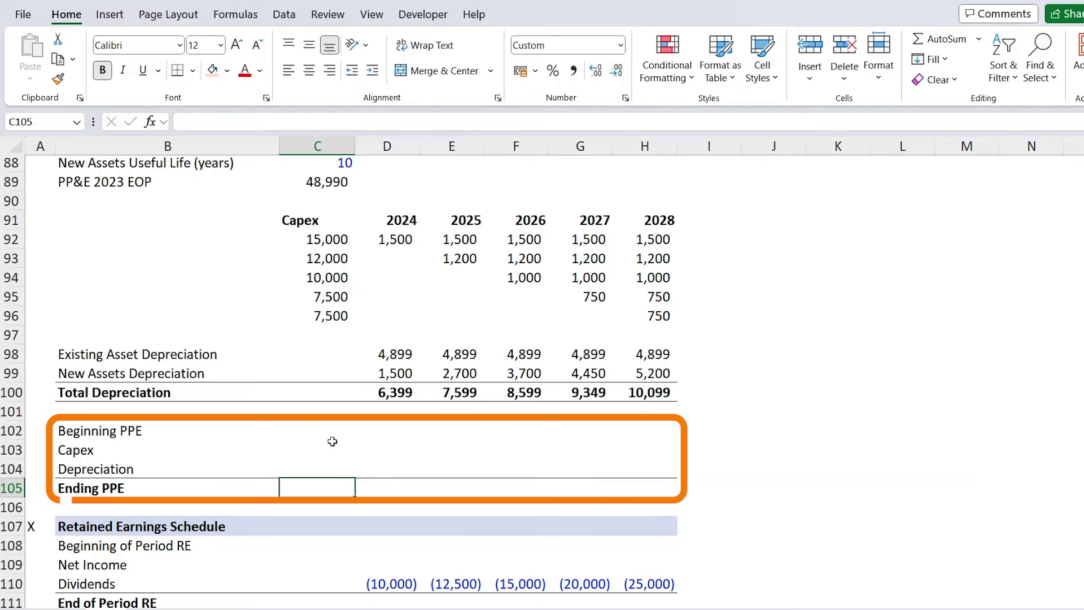
type("=")
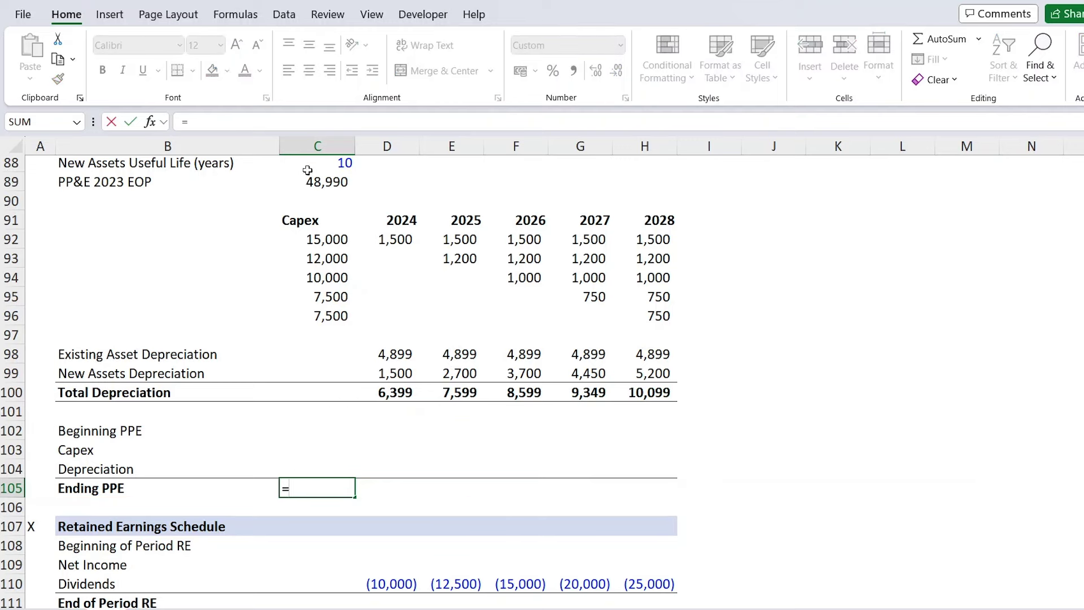
left_click(327, 182)
scroll(324, 296, "up", 1)
scroll(324, 296, "up", 20)
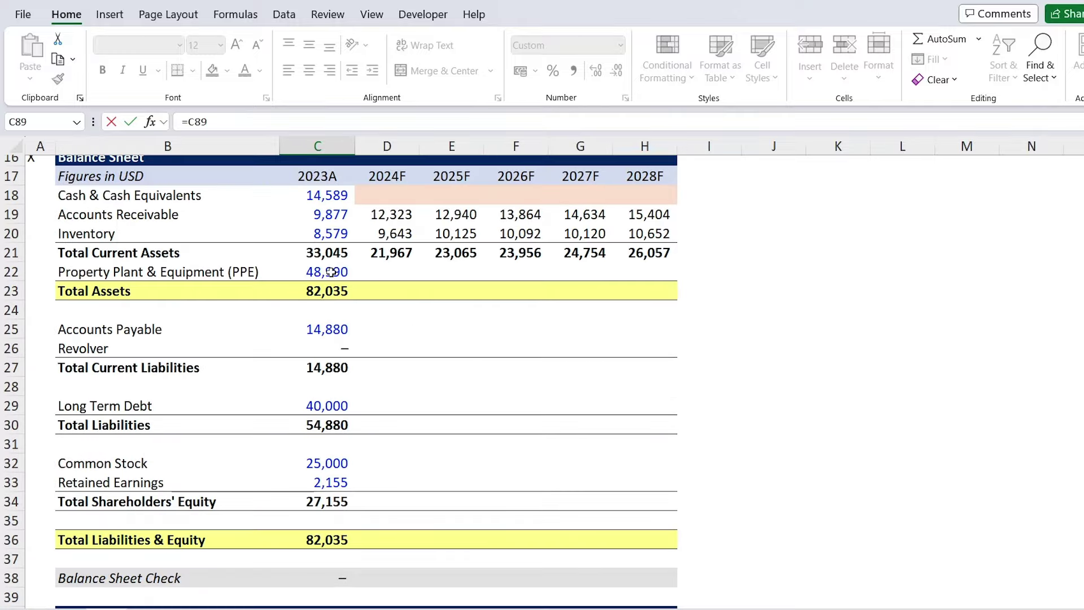
key("Return")
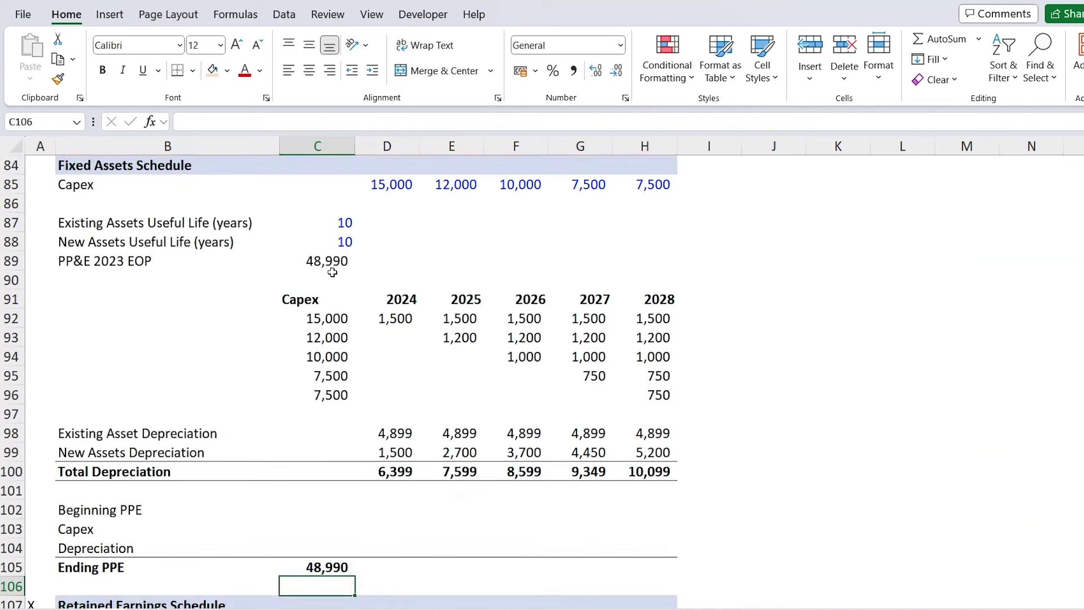
Link the 2024 Beginning PPE in D102 to the prior year's Ending PPE with =C105
key("Up")
key("Up")
key("Up")
key("Up")
key("Right")
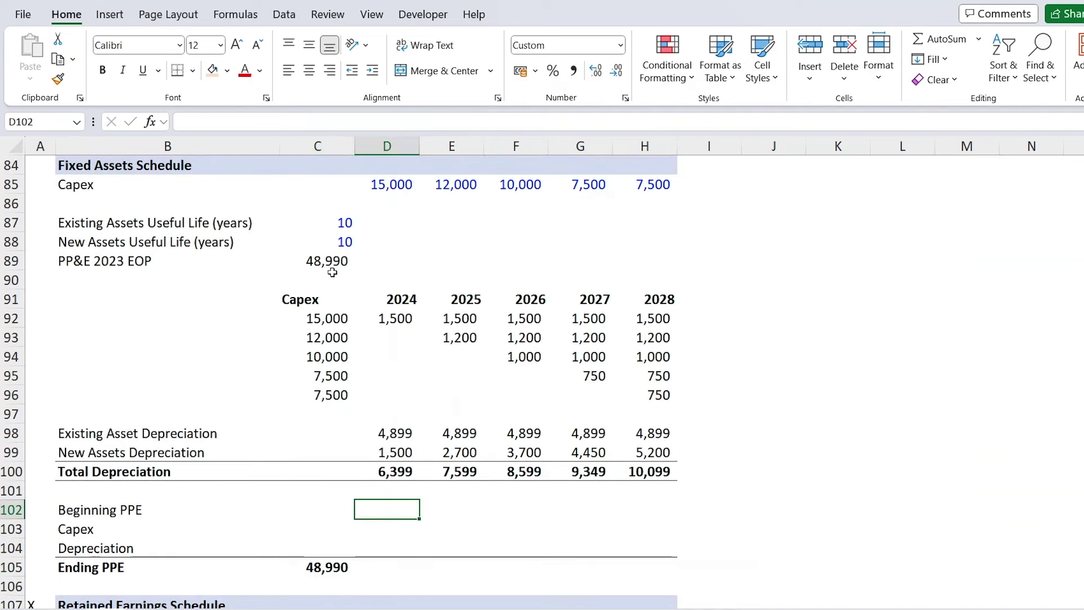
type("=")
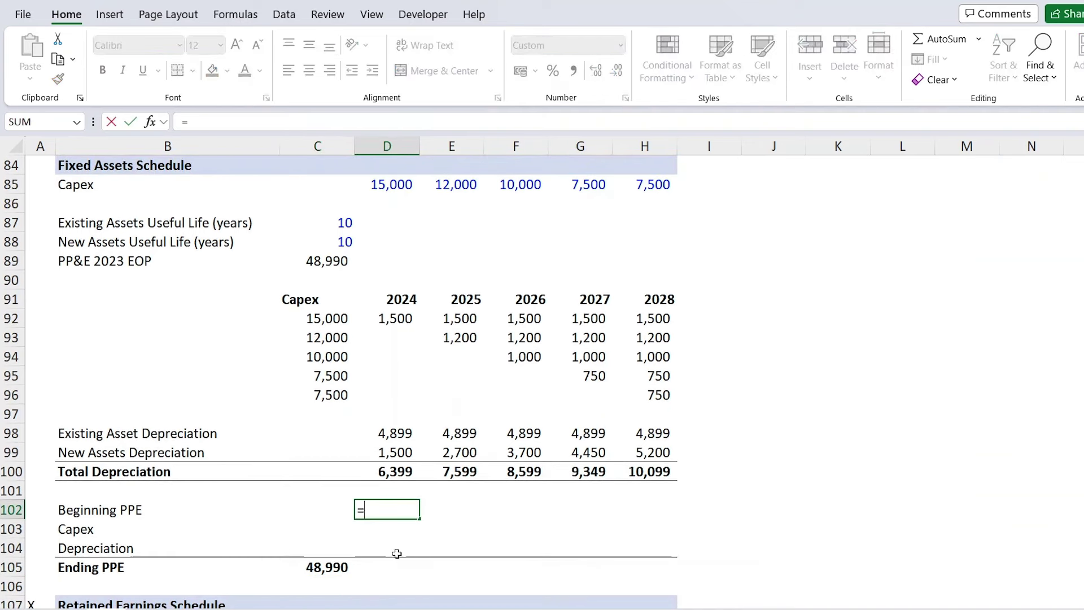
key("Left")
key("Down")
key("Down")
key("Down")
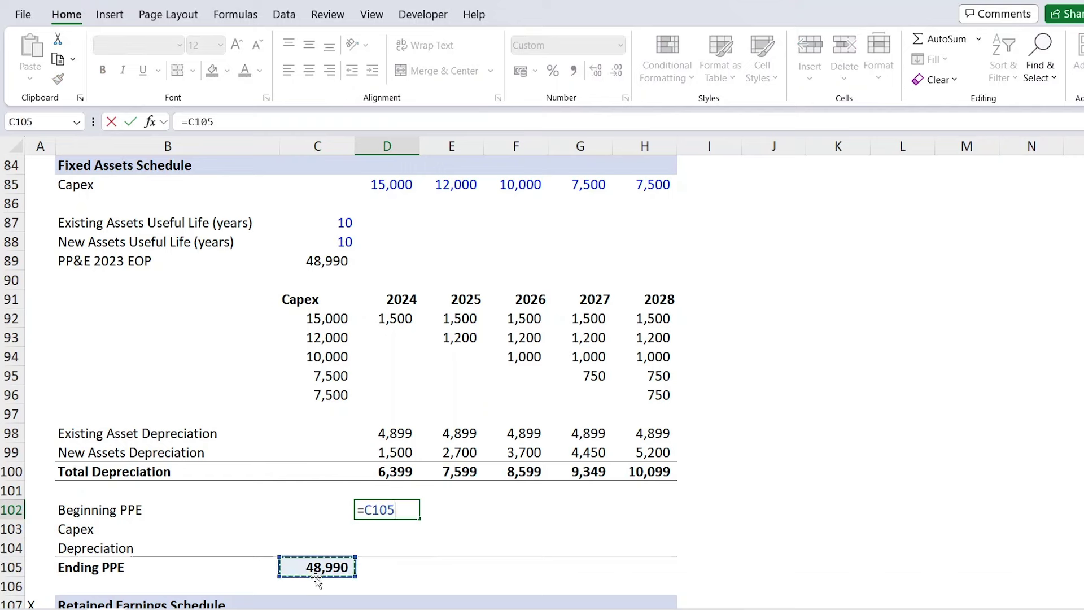
key("Return")
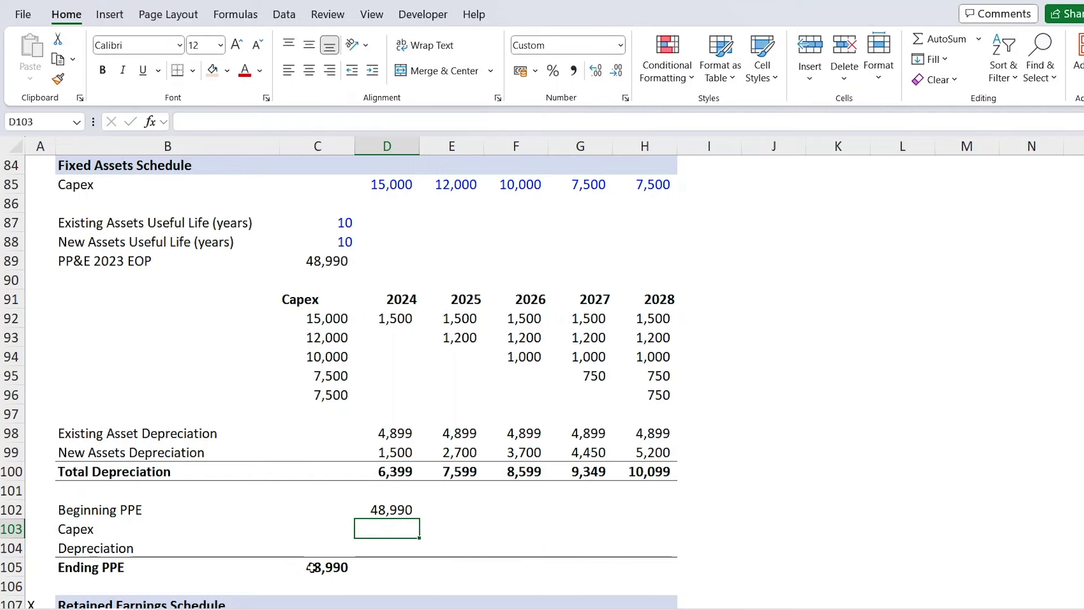
Link the 2024 Capex in D103 with =D85 and bring Total Depreciation into D104 as a negative with =-D100
type("=")
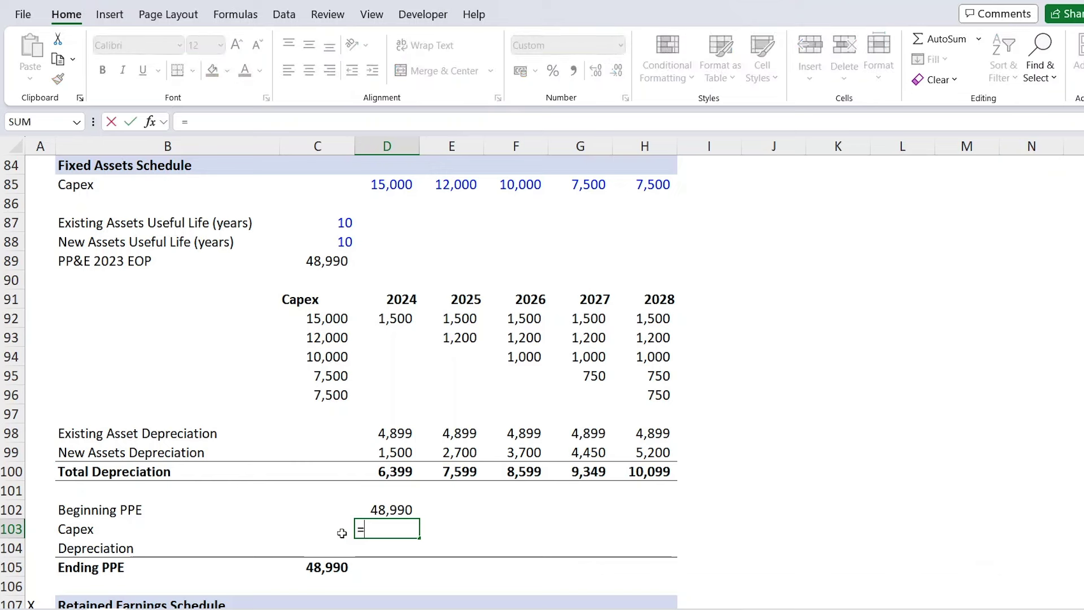
left_click(400, 191)
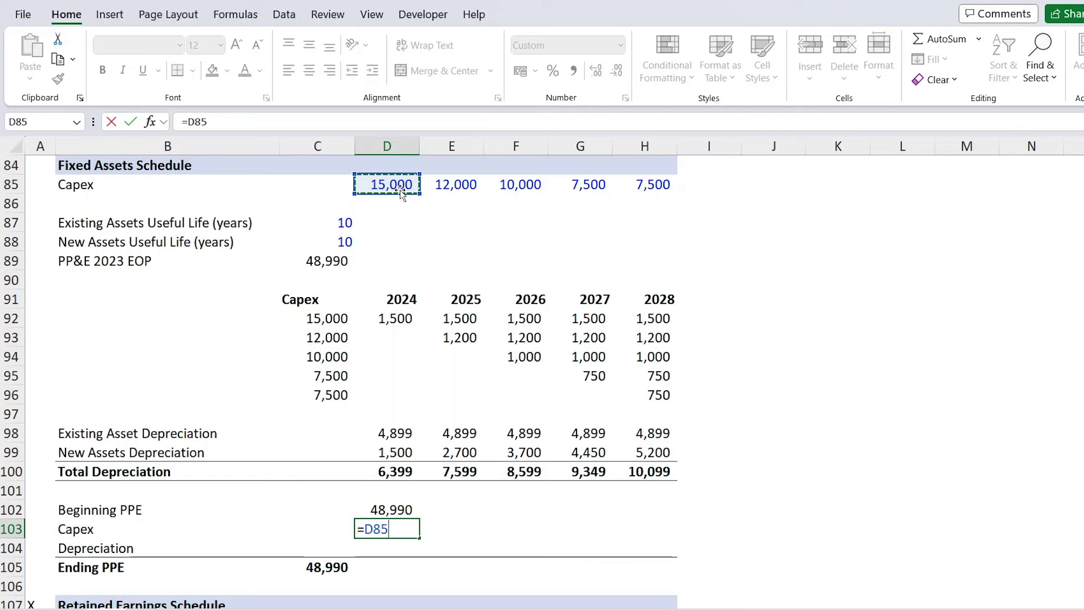
key("Return")
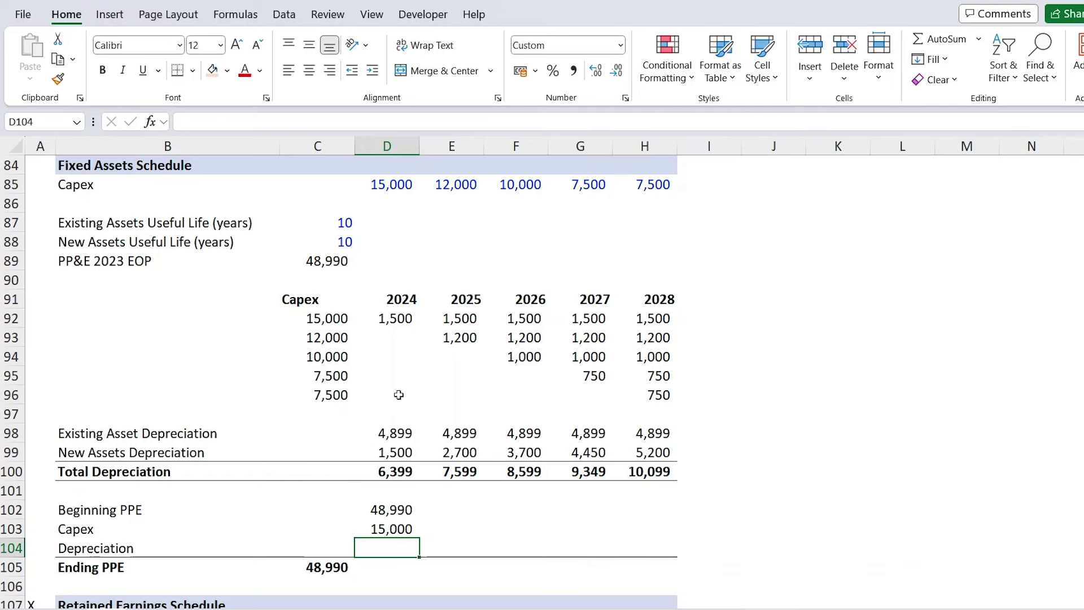
type("=-")
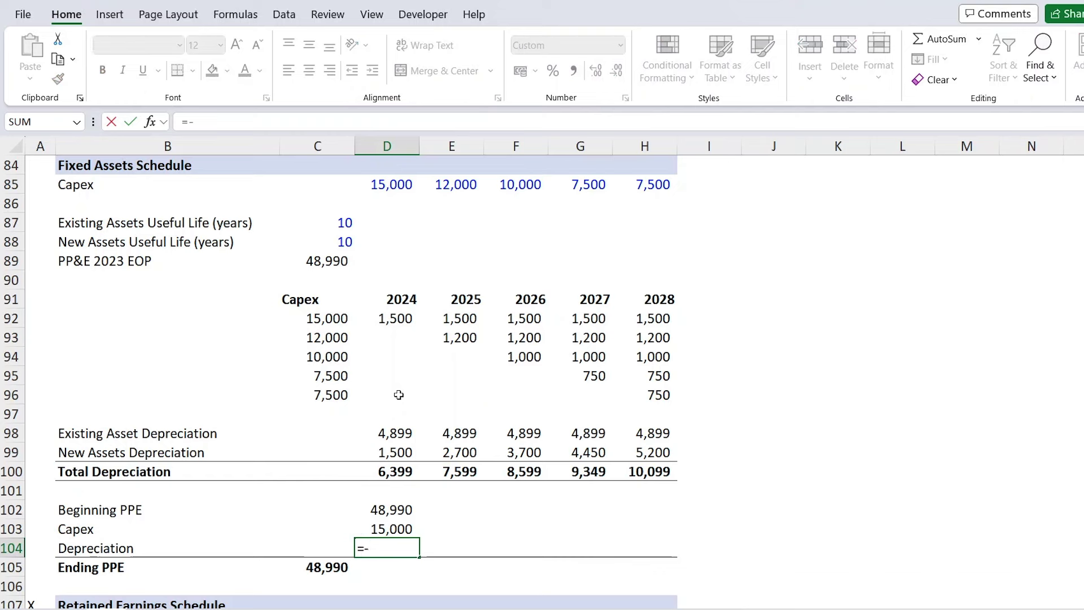
left_click(374, 469)
key("Return")
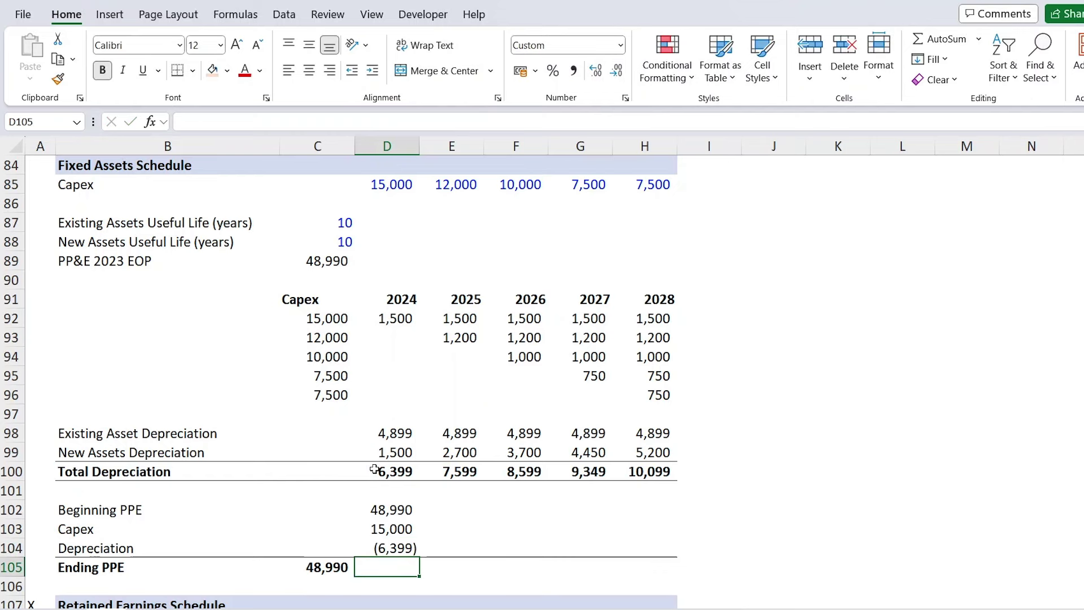
Total the 2024 Ending PPE in D105 with =SUM(D102:D104) and select the PPE block D102:D105
key("alt+equal")
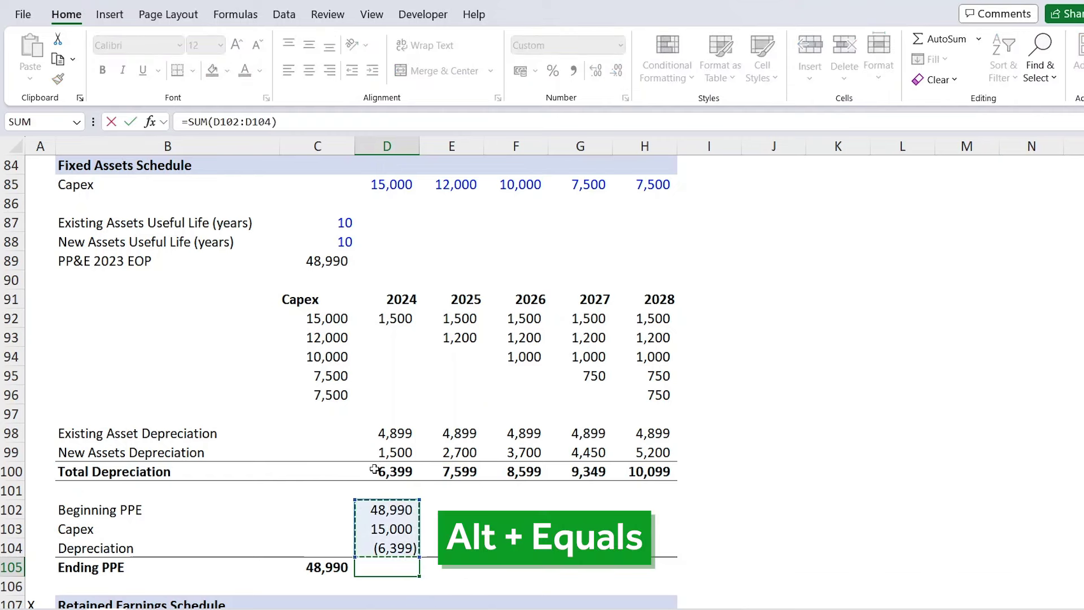
key("Return")
key("Up")
key("shift+Up")
key("shift+Up")
key("shift+Up")
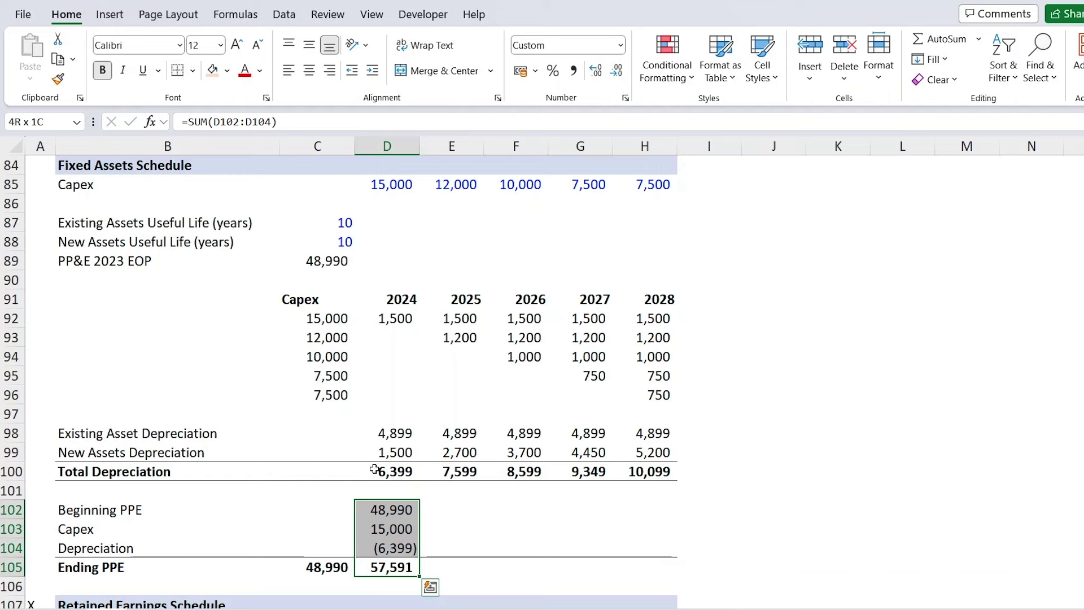
Fill the 2024 PPE roll-forward formulas in D102:D105 across through 2028 in column H
key("shift+Right")
key("shift+Right")
key("shift+Right")
key("shift+Right")
key("ctrl+r")
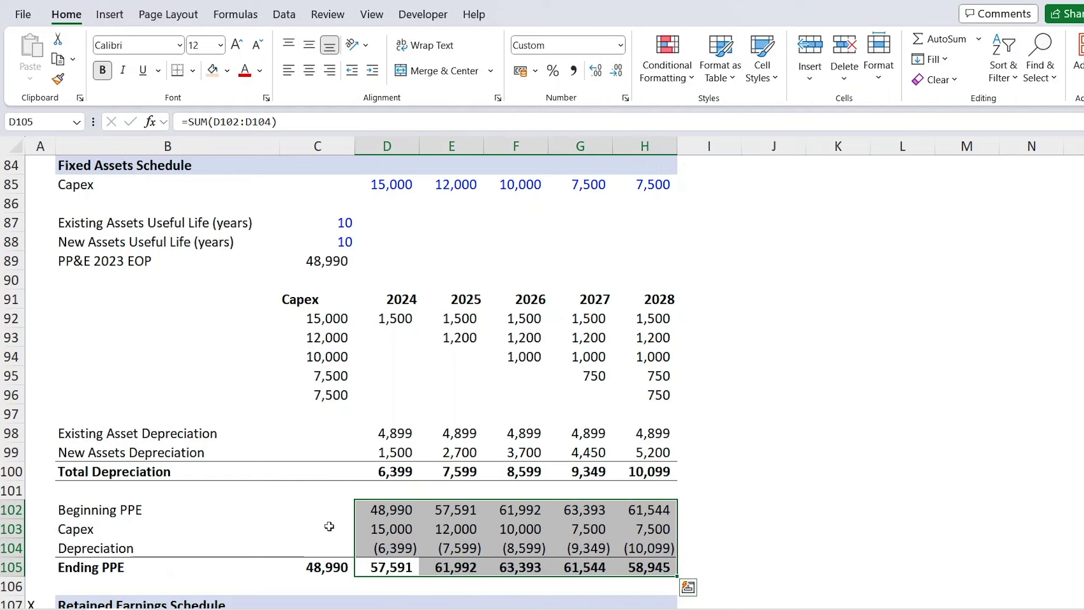
Link the 2024 Property Plant & Equipment in D22 of the balance sheet to the schedule's Ending PPE with =D105
scroll(365, 250, "up", 17)
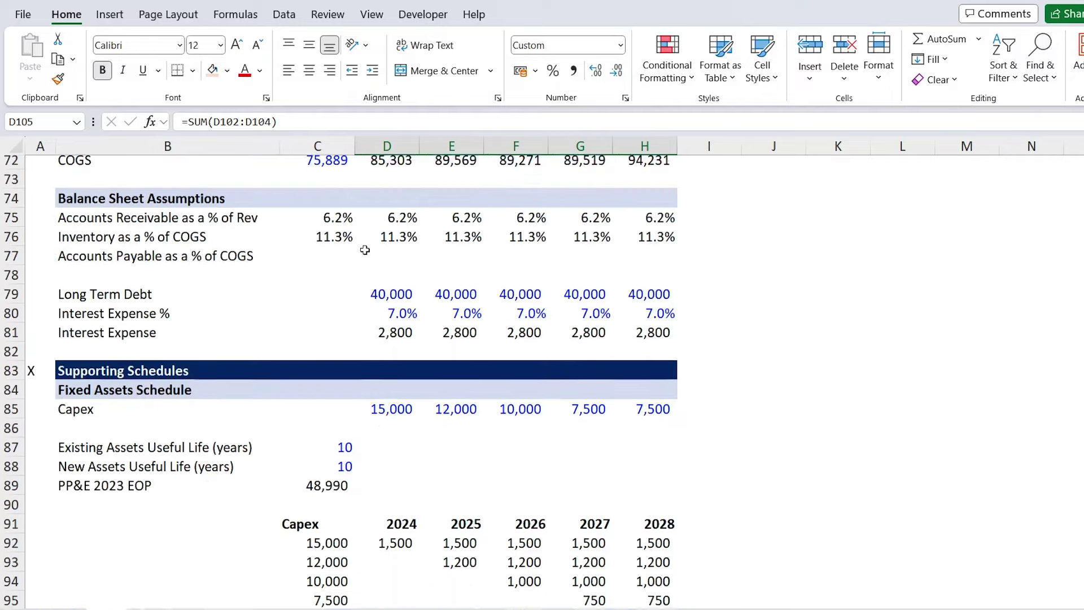
scroll(365, 250, "up", 8)
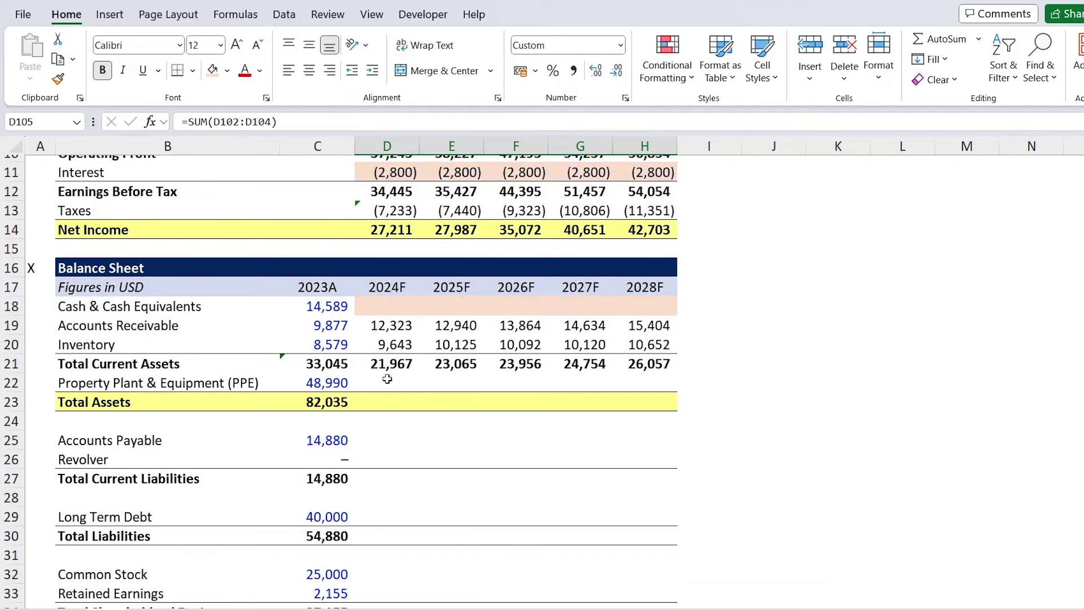
left_click(387, 379)
type("=")
scroll(362, 403, "down", 19)
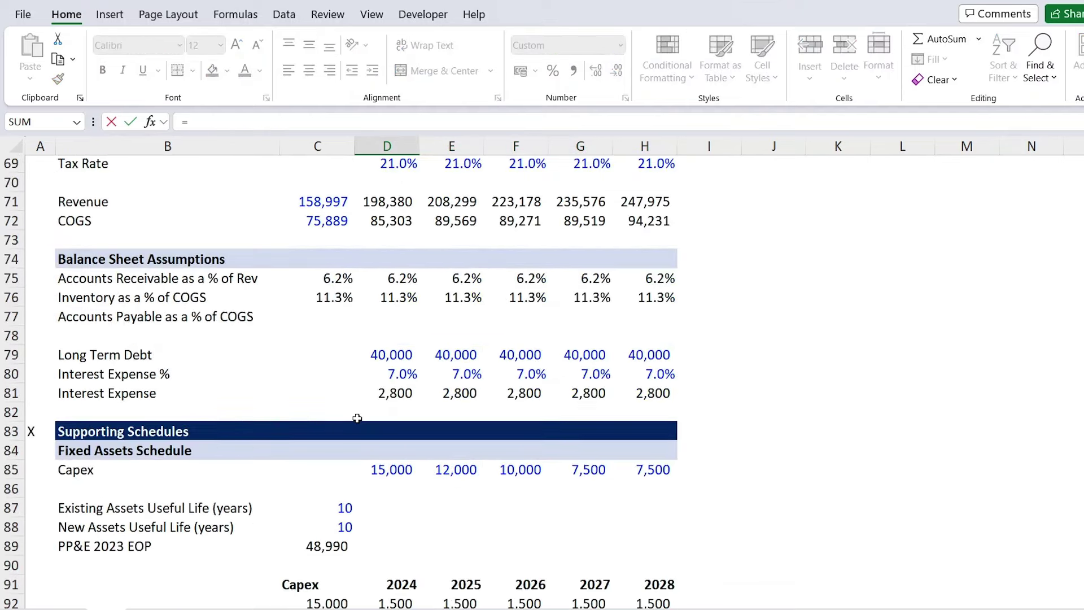
scroll(357, 418, "down", 6)
left_click(392, 530)
key("Return")
key("Up")
key("Up")
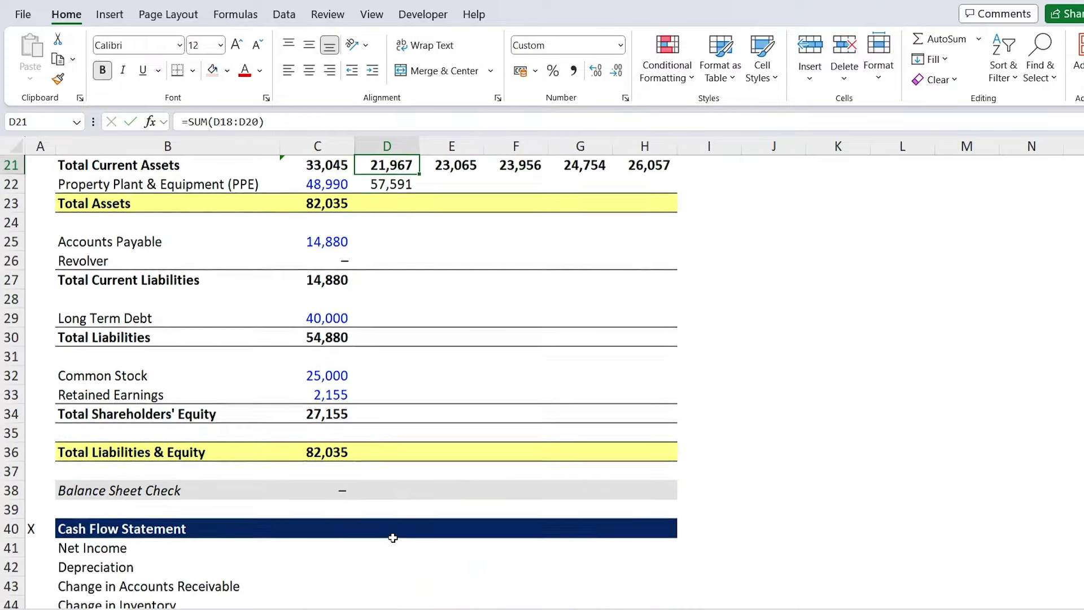
Fill the Property Plant & Equipment link in D22 across the forecast years through H22
key("Down")
key("shift+Right")
key("shift+Right")
key("shift+Right")
key("shift+Right")
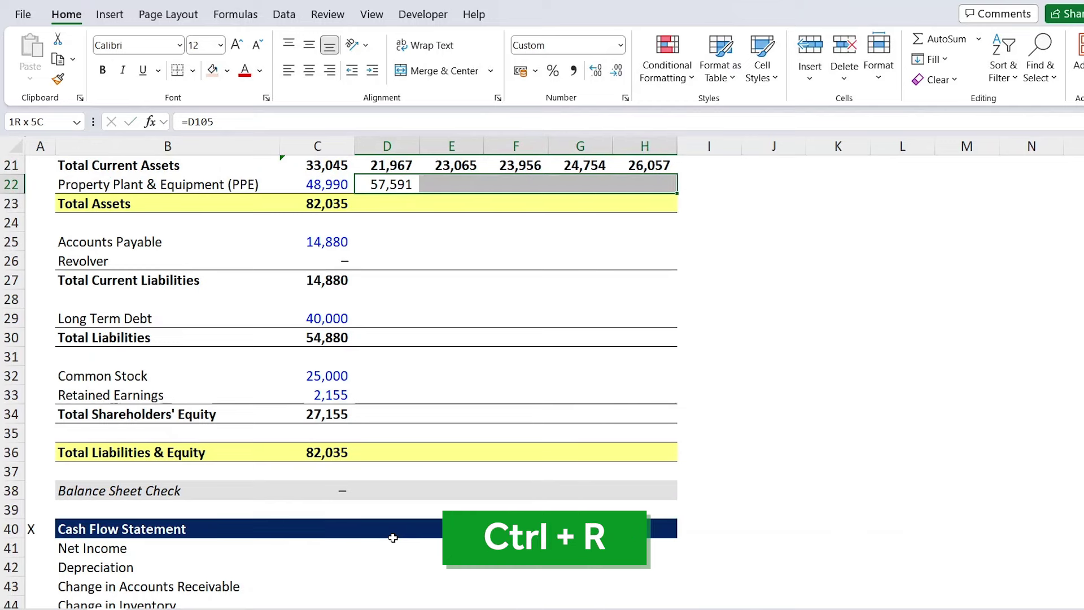
key("ctrl+r")
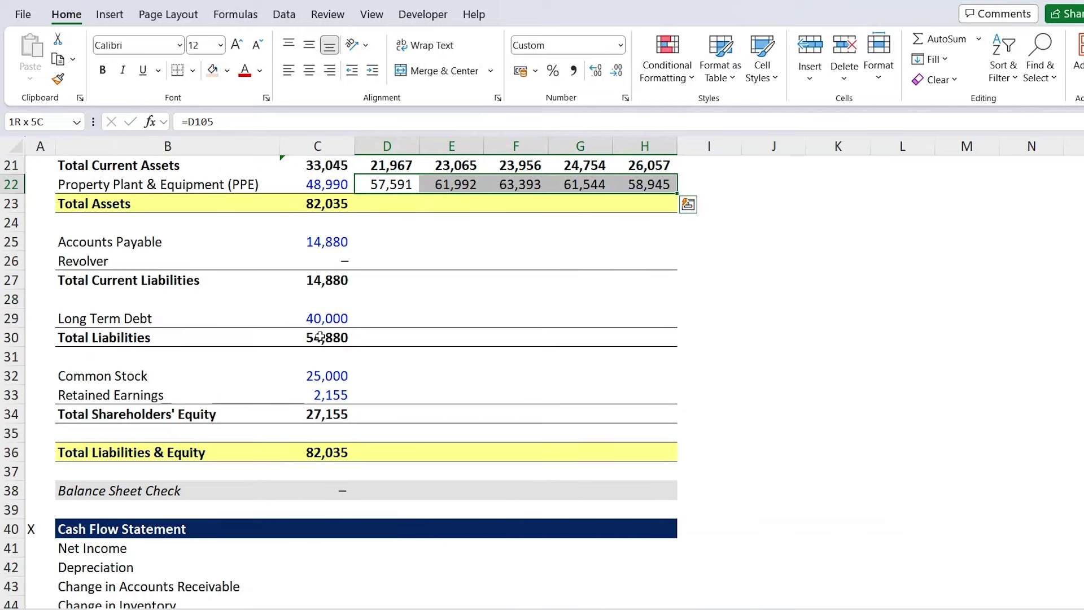
Copy the 2023 Total Assets formula in C23 across the forecast years through H23
scroll(320, 337, "up", 3)
key("Down")
key("Left")
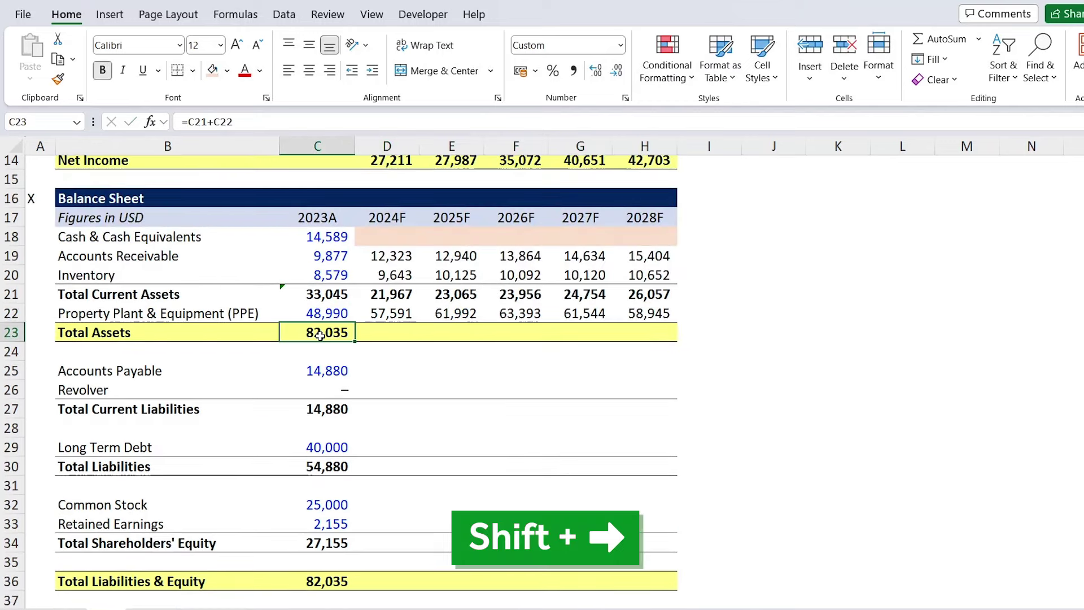
key("shift+Right")
key("shift+Right")
key("shift+Right")
key("shift+Right")
key("shift+Right")
key("ctrl+r")
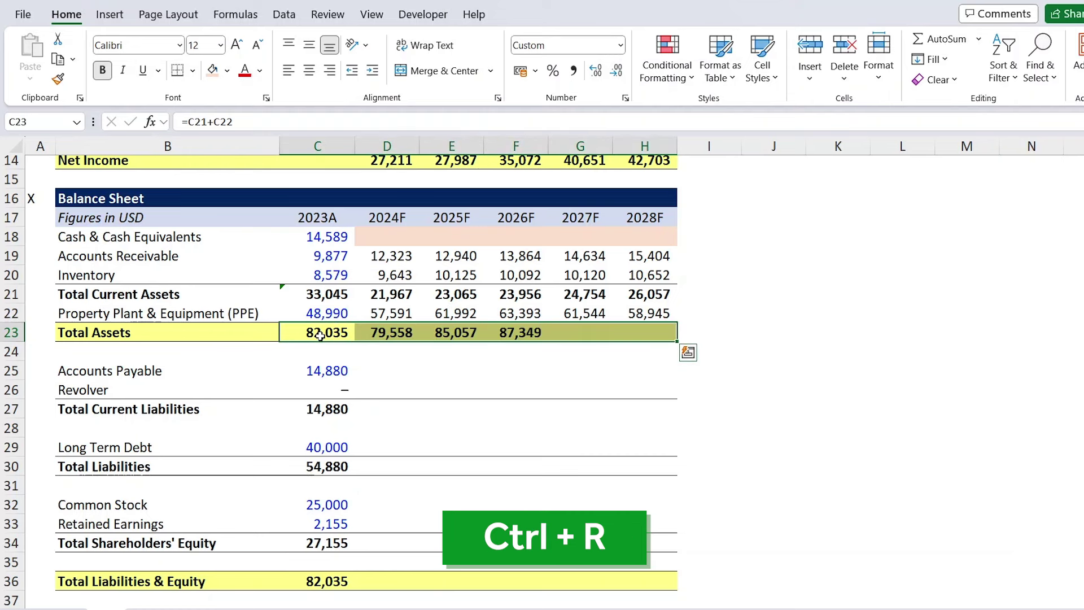
Calculate the 2023 Accounts Payable as a % of COGS in C77 with =C25/C72
key("Down")
key("Down")
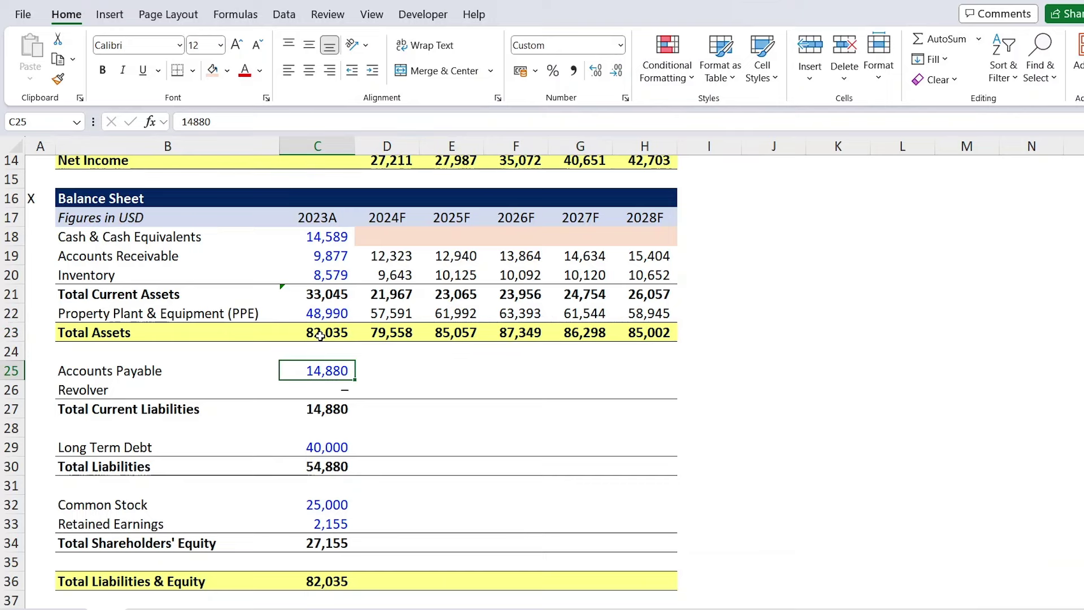
key("Right")
scroll(351, 384, "down", 1)
scroll(351, 384, "down", 9)
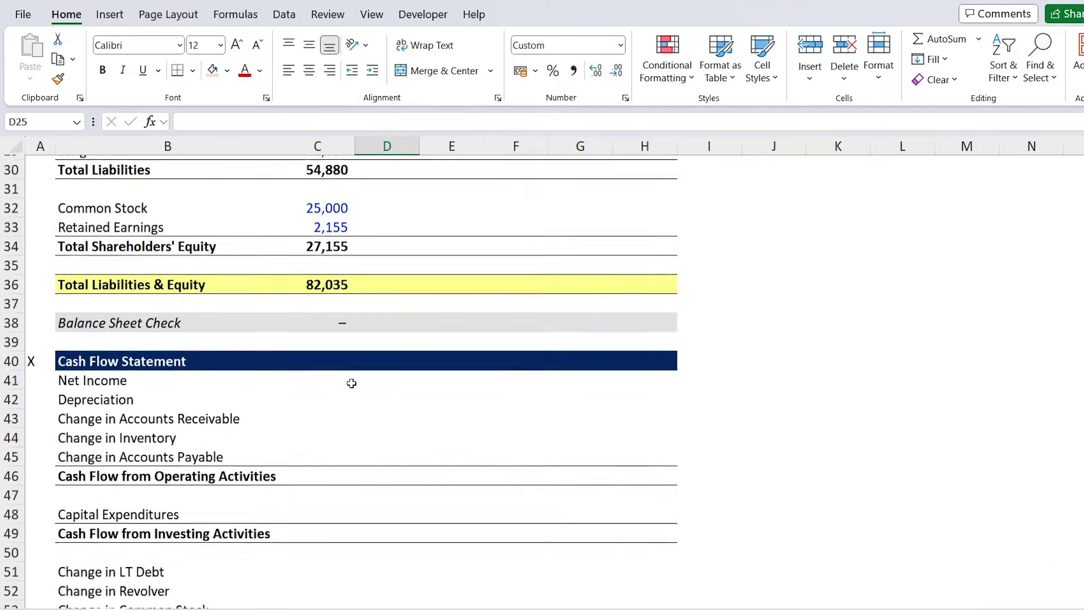
scroll(351, 383, "down", 5)
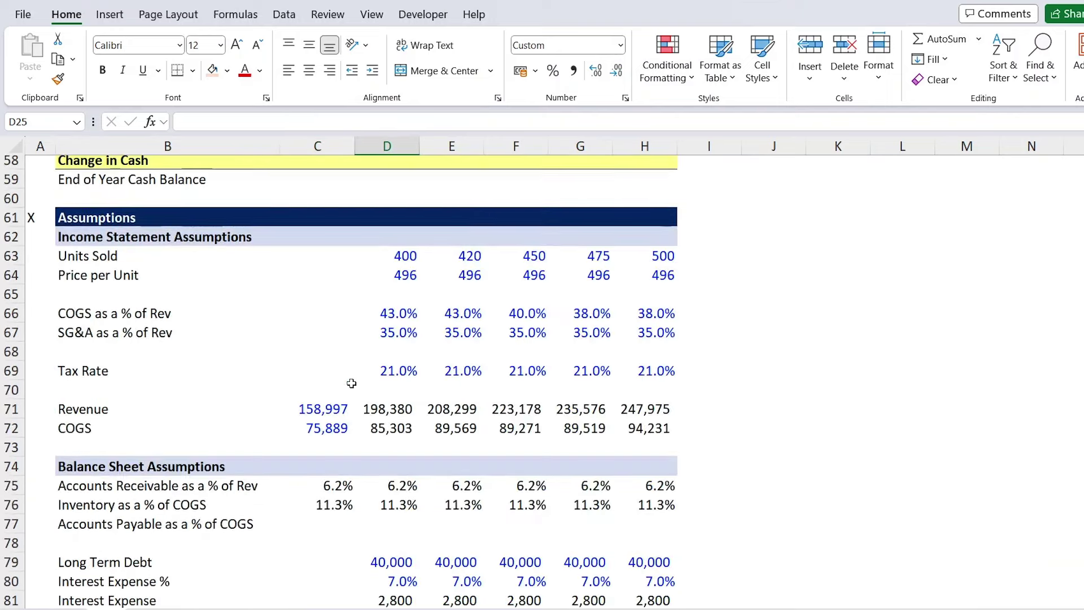
left_click(308, 524)
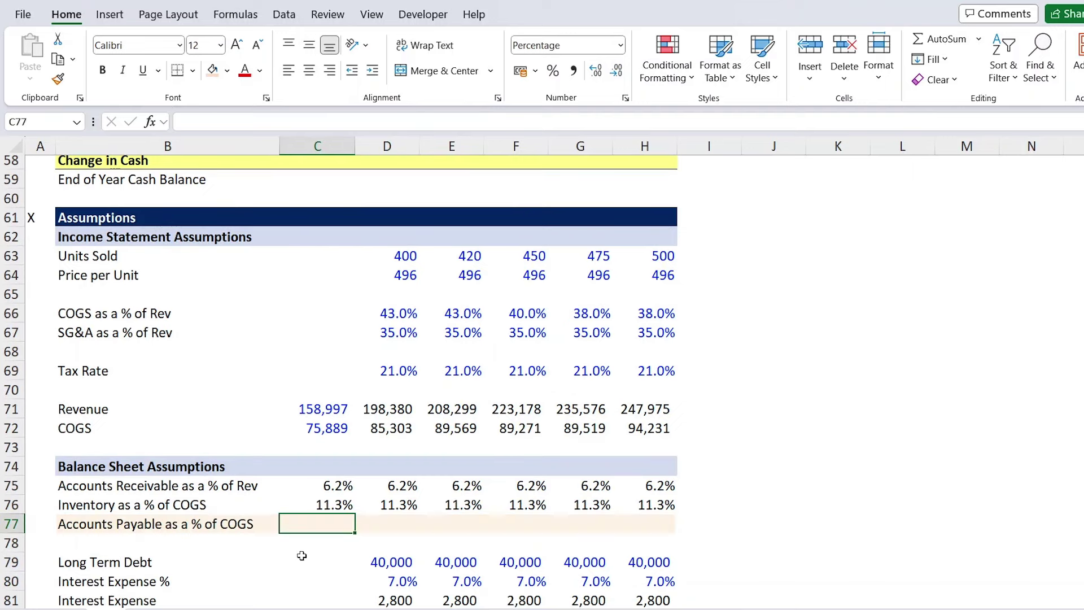
type("=")
key("Up")
key("Up")
key("Up")
key("Up")
key("Up")
key("Up")
key("Up")
key("Up")
key("Up")
key("Up")
key("Up")
key("Up")
key("Up")
key("Up")
key("Up")
key("Up")
key("Up")
key("Up")
key("Up")
key("Up")
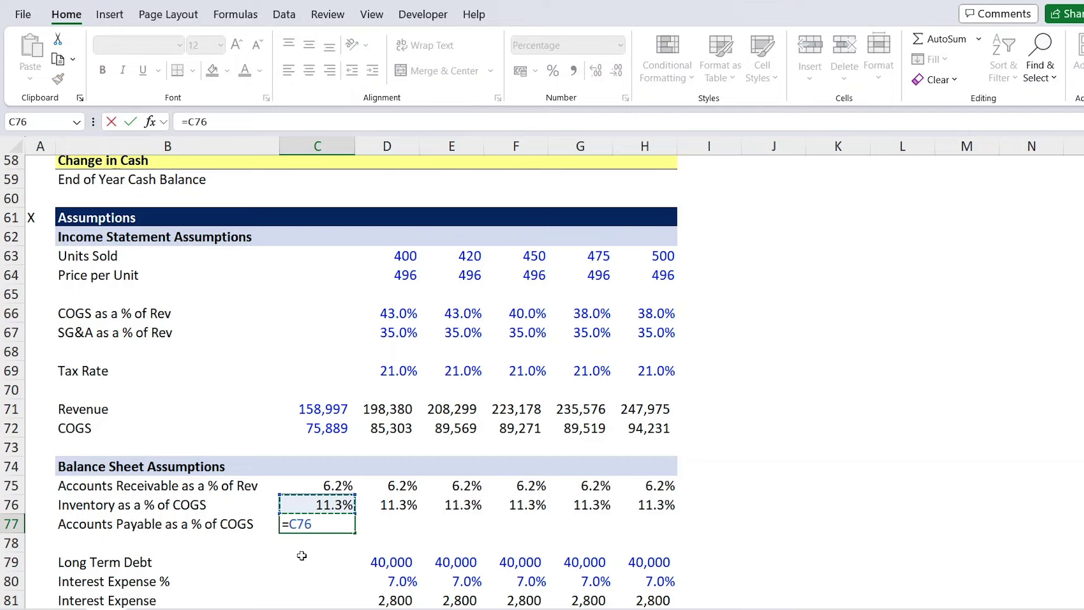
key("Up")
key("Up")
key("Up")
key("Up")
key("Up")
key("Up")
key("Up")
key("Up")
key("Up")
key("Up")
key("Up")
key("Up")
key("Up")
key("Up")
key("Up")
key("Up")
key("Up")
key("Up")
key("Up")
key("Up")
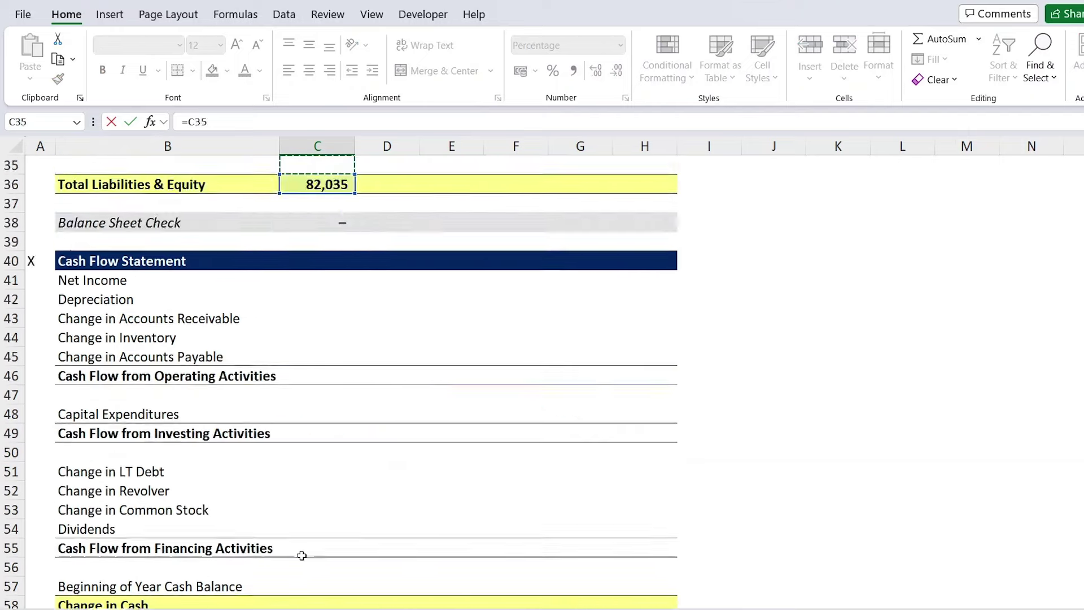
key("Down")
key("Down")
key("Down")
key("Down")
key("Down")
key("Down")
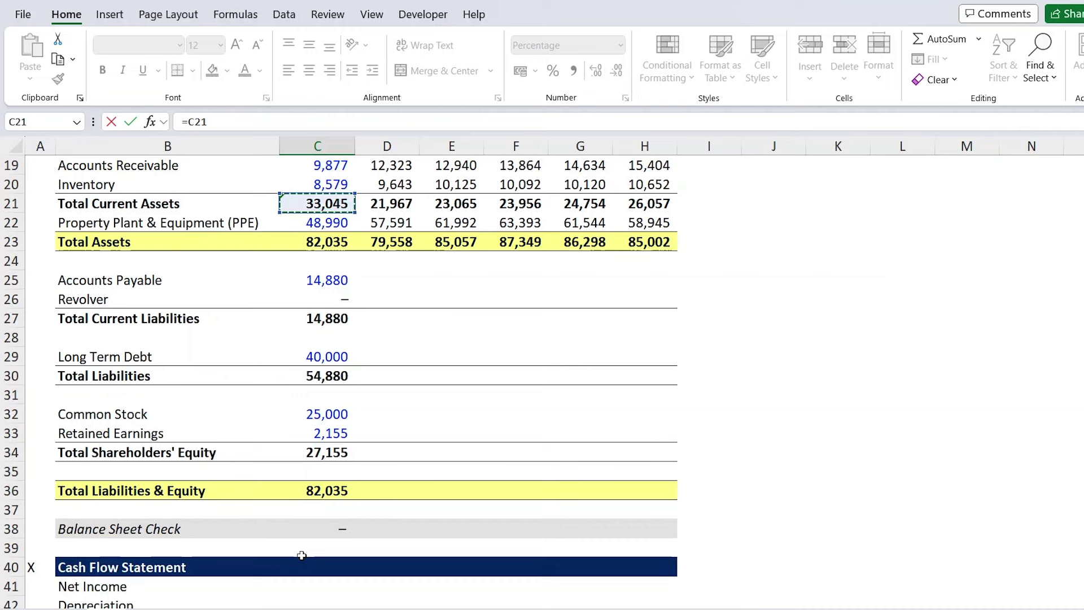
type("/")
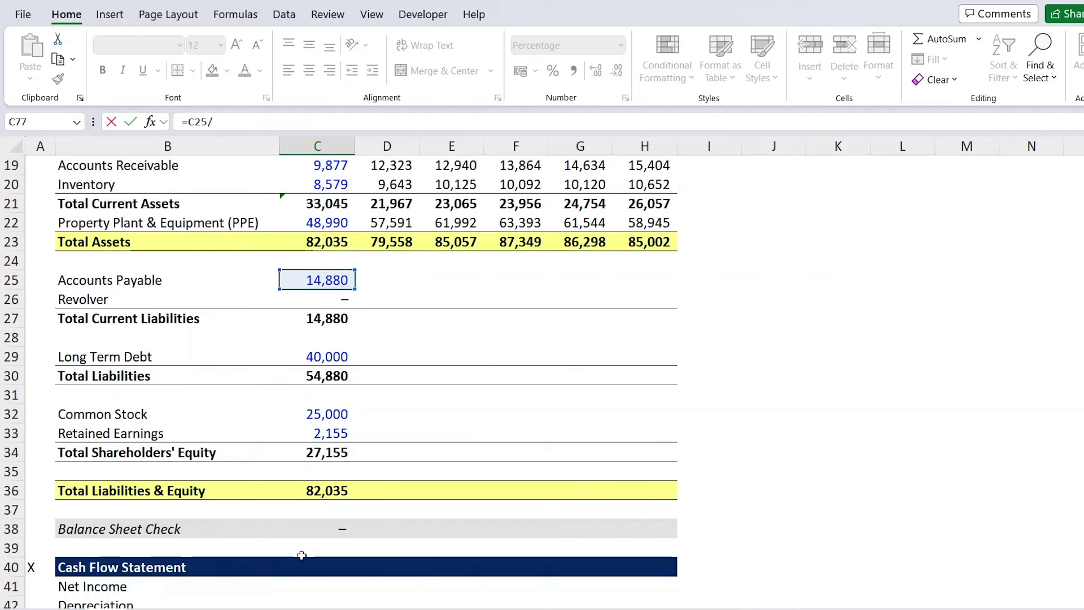
scroll(302, 555, "down", 14)
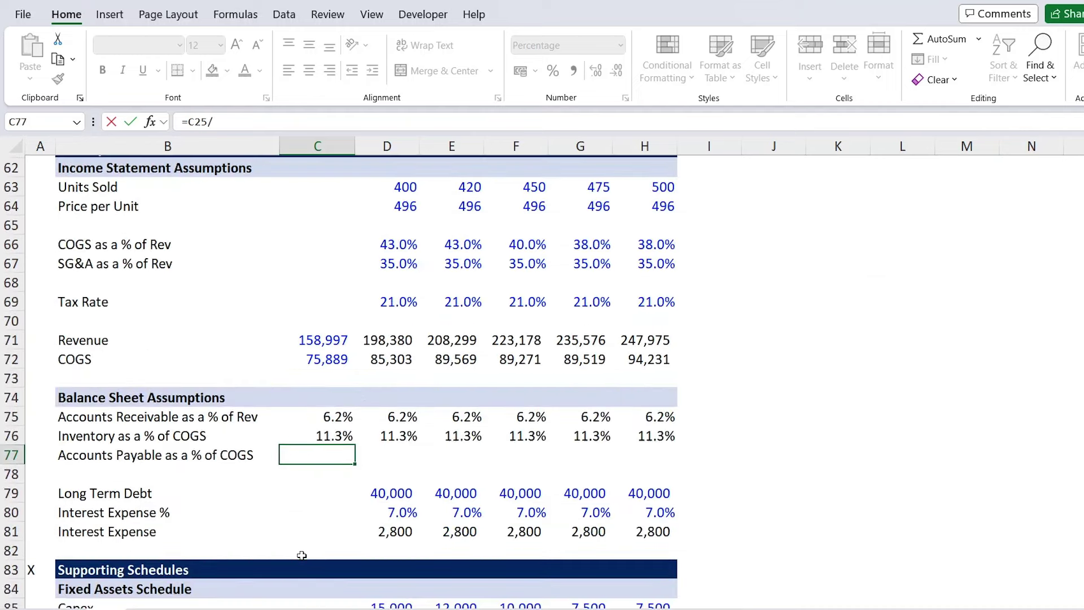
left_click(332, 360)
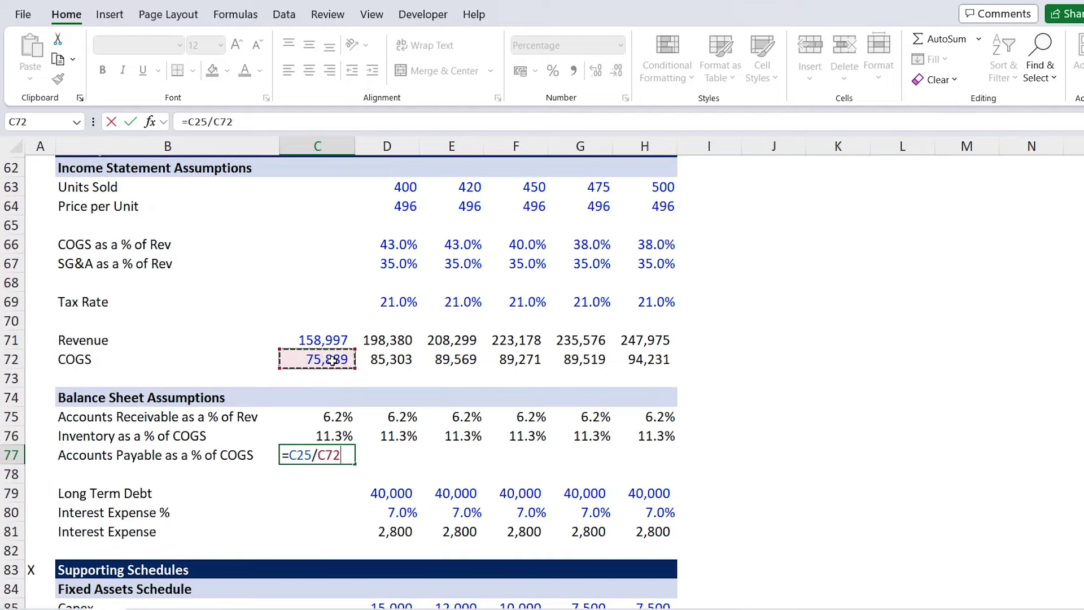
key("Return")
key("Up")
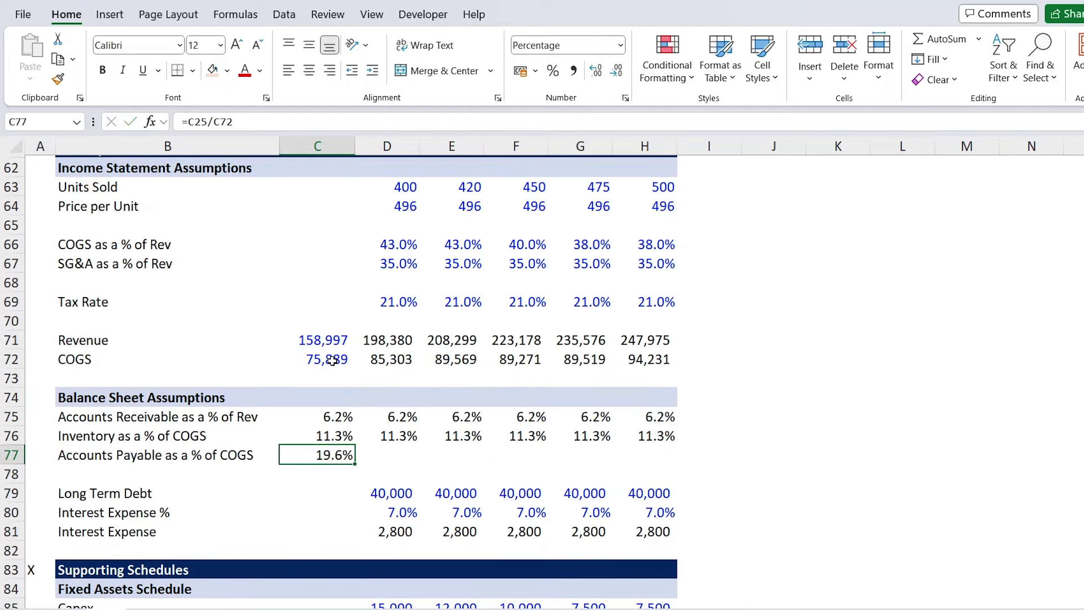
Link the 2024 Accounts Payable percentage in D77 to the prior year with =C77 and fill it across through H77
key("Right")
type("=")
key("Left")
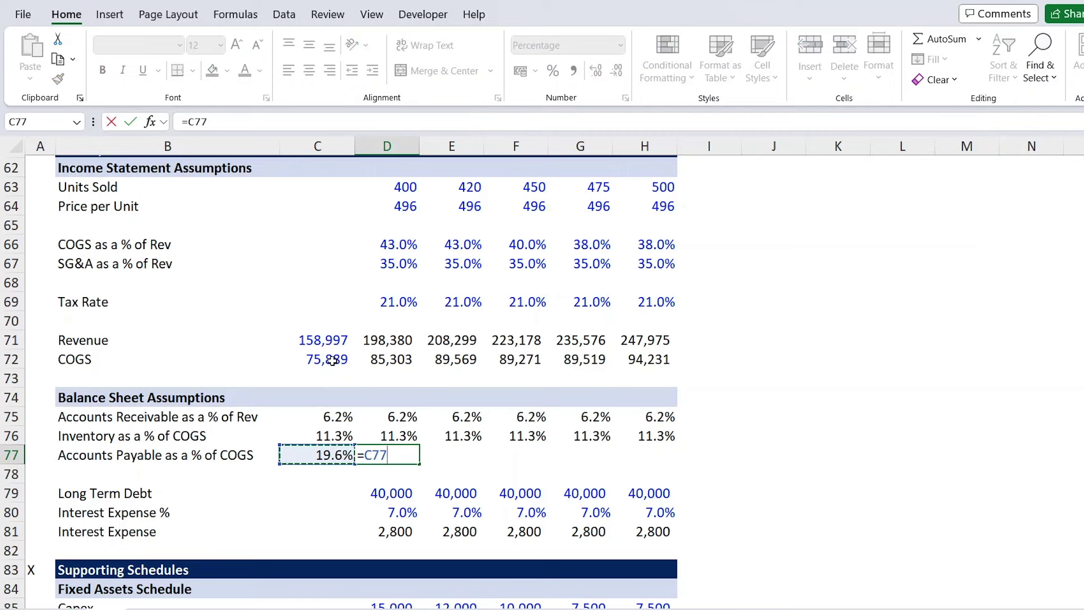
key("Return")
key("Up")
key("shift+Right")
key("shift+Right")
key("shift+Right")
key("shift+Right")
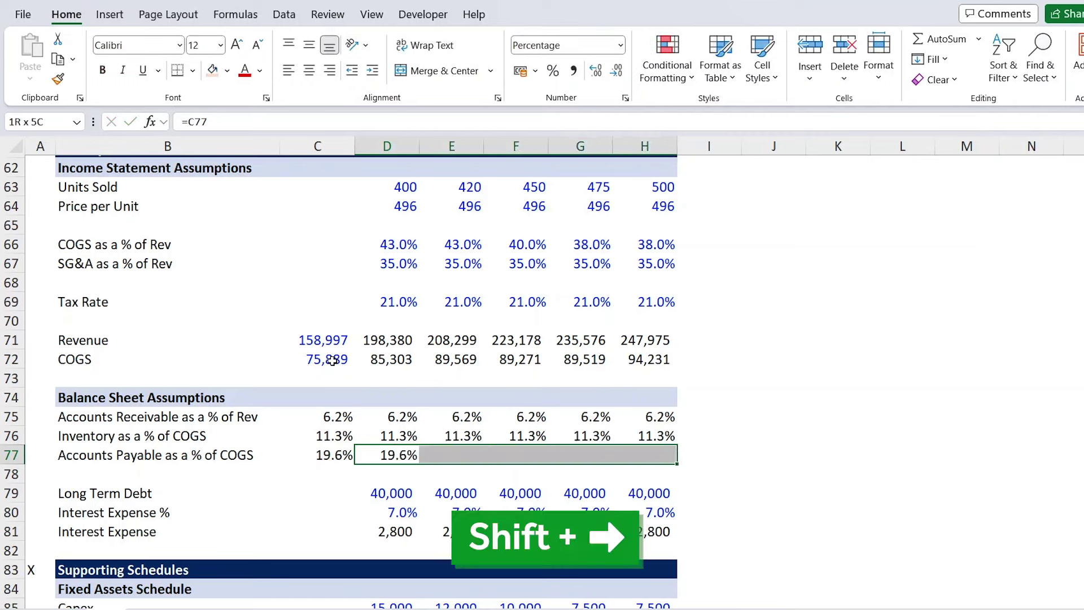
key("ctrl+r")
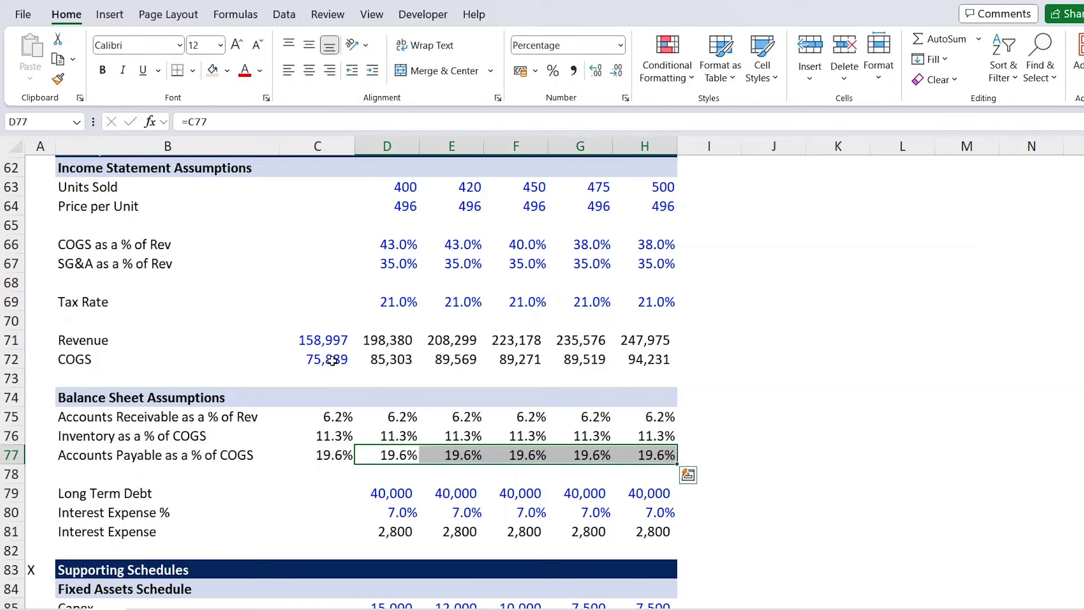
Begin the 2024 Accounts Payable formula in D25 of the balance sheet with the 2024 COGS as a multiplier, =D72*
scroll(396, 259, "up", 16)
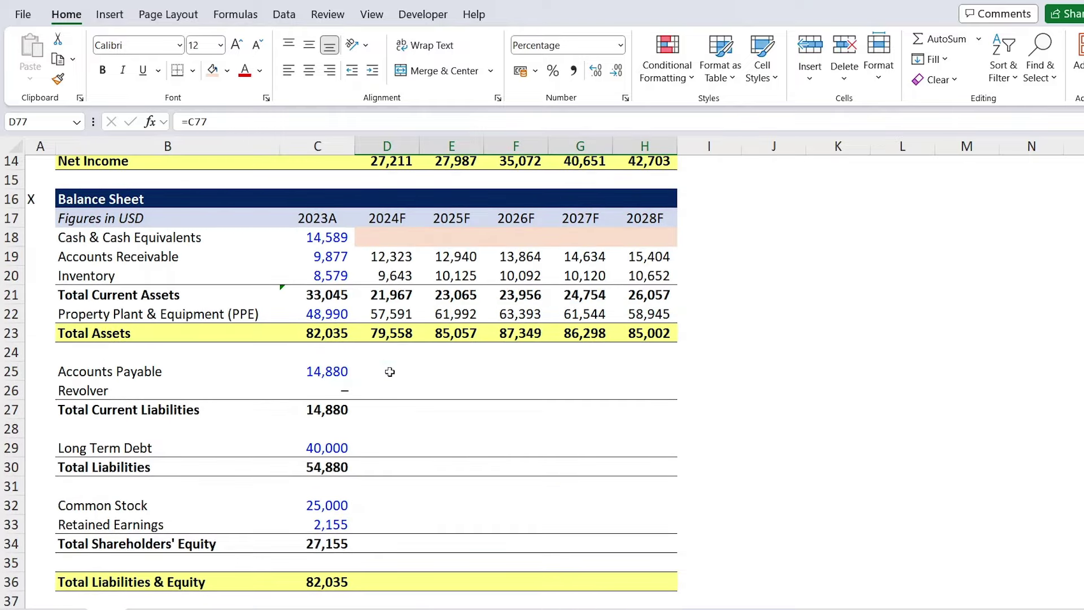
left_click(389, 371)
type("=")
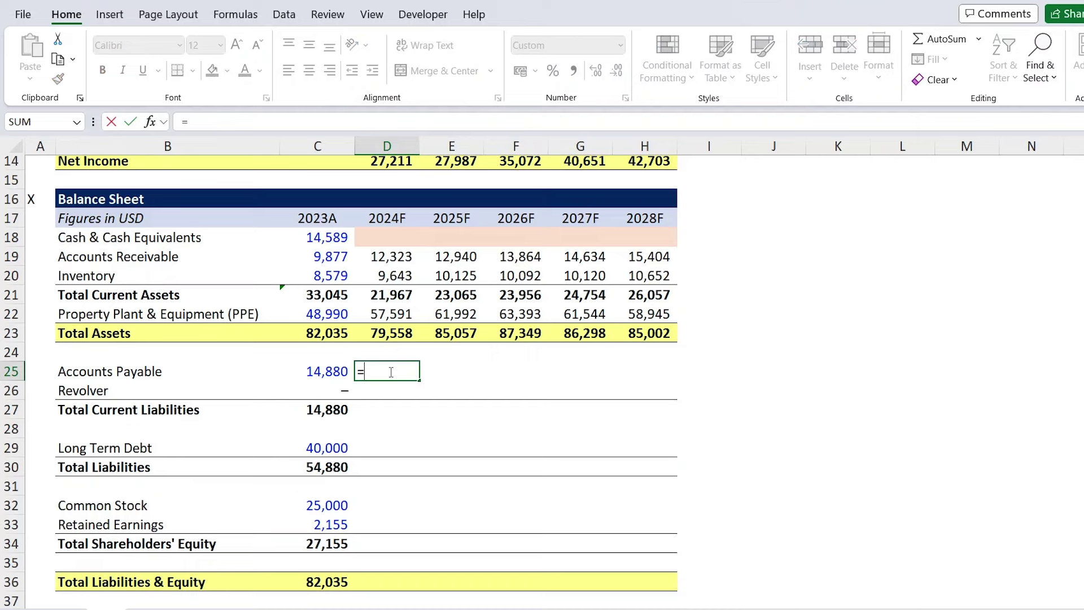
scroll(389, 371, "down", 13)
scroll(389, 372, "down", 4)
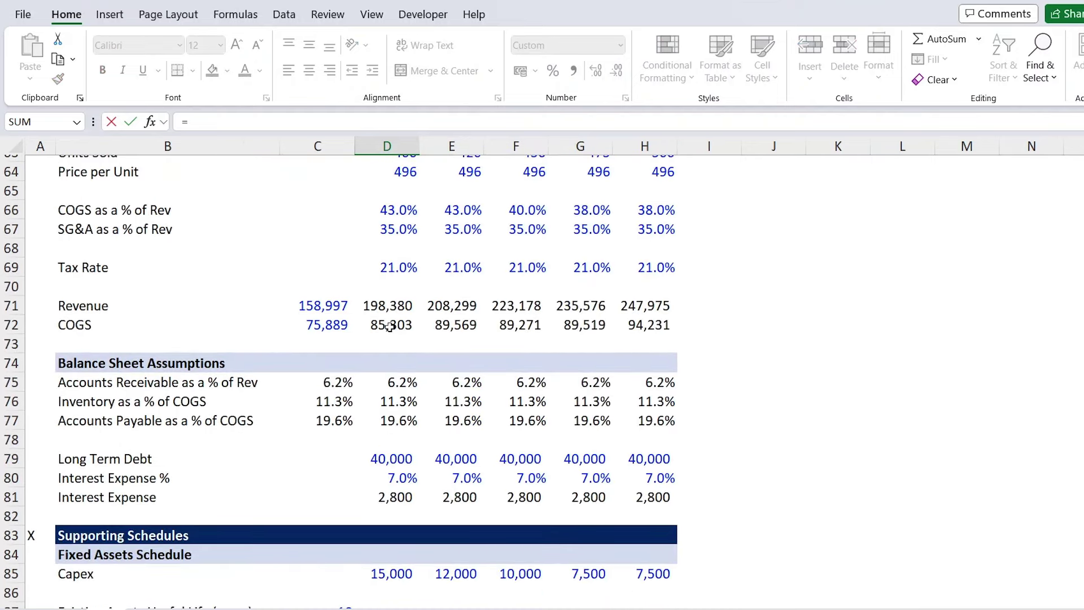
left_click(390, 326)
type("*")
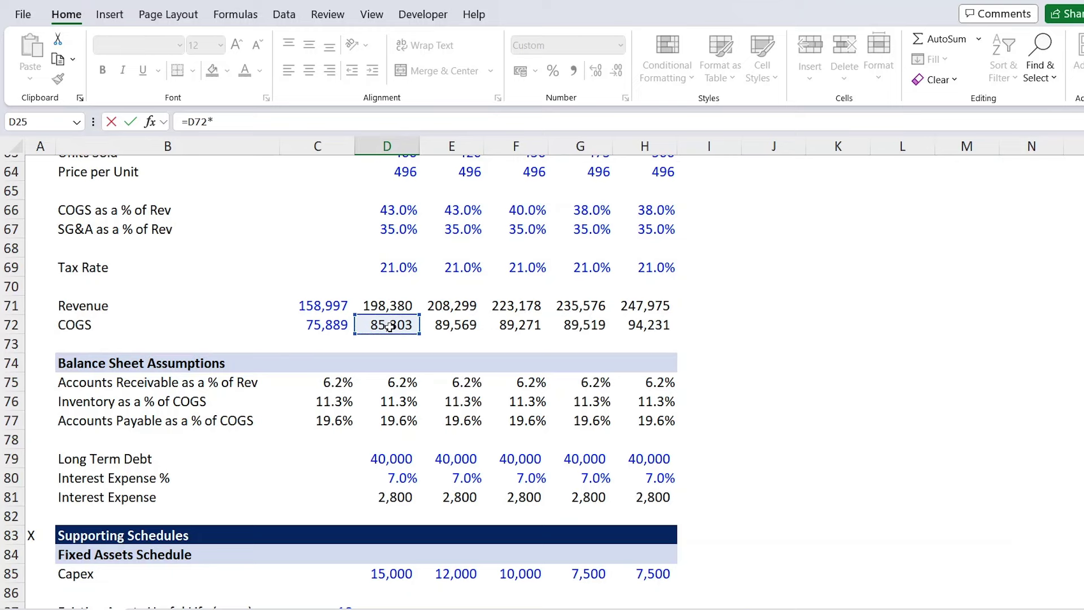
Complete the 2024F Accounts Payable formula in D25 as COGS times the Accounts Payable percentage, =D72*D77
left_click(400, 419)
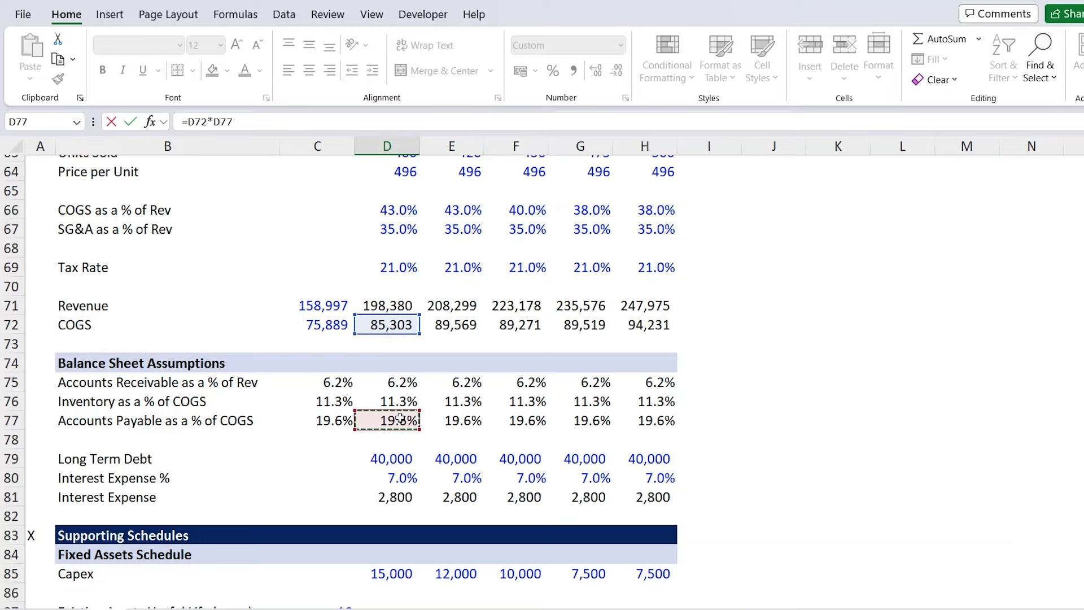
key("Return")
scroll(399, 418, "up", 4)
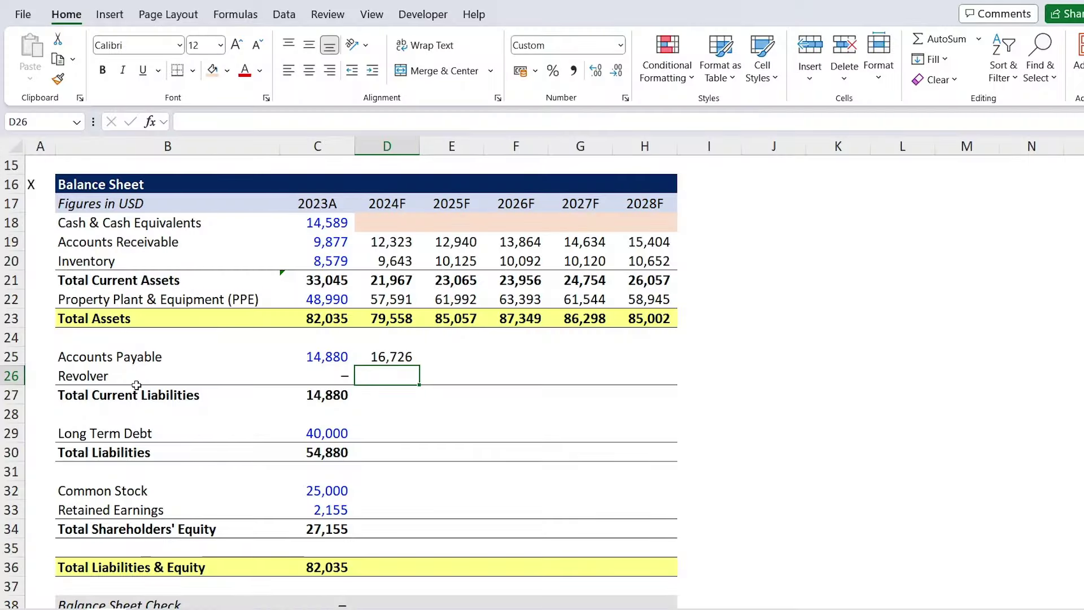
Shade the Revolver forecast cells D26:H26 with the same light orange fill as the cash forecast row
key("shift+Right")
key("shift+Right")
key("shift+Right")
key("shift+Right")
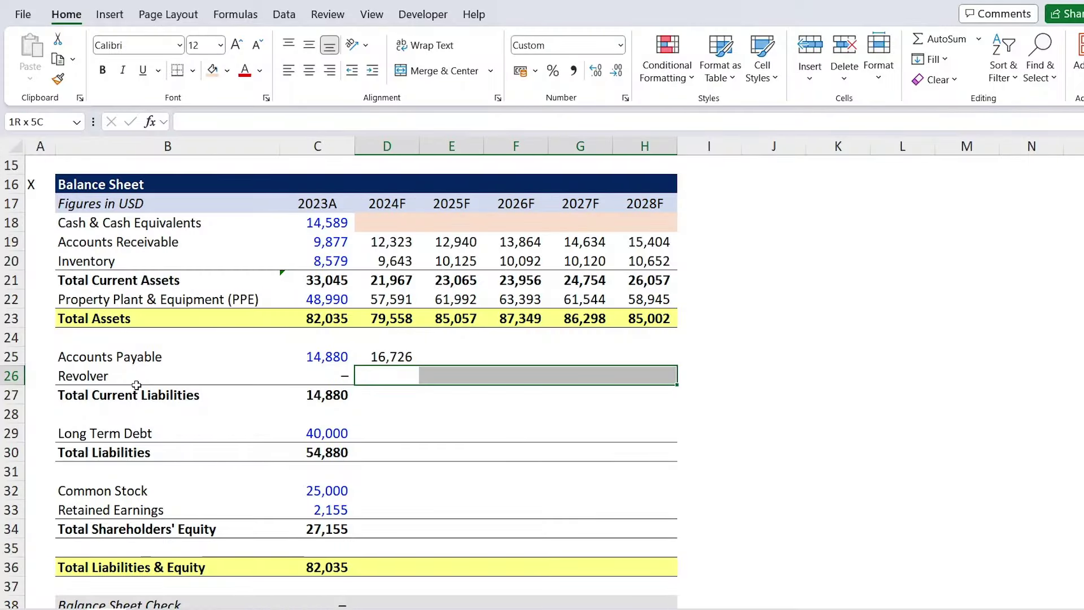
key("alt")
key("h")
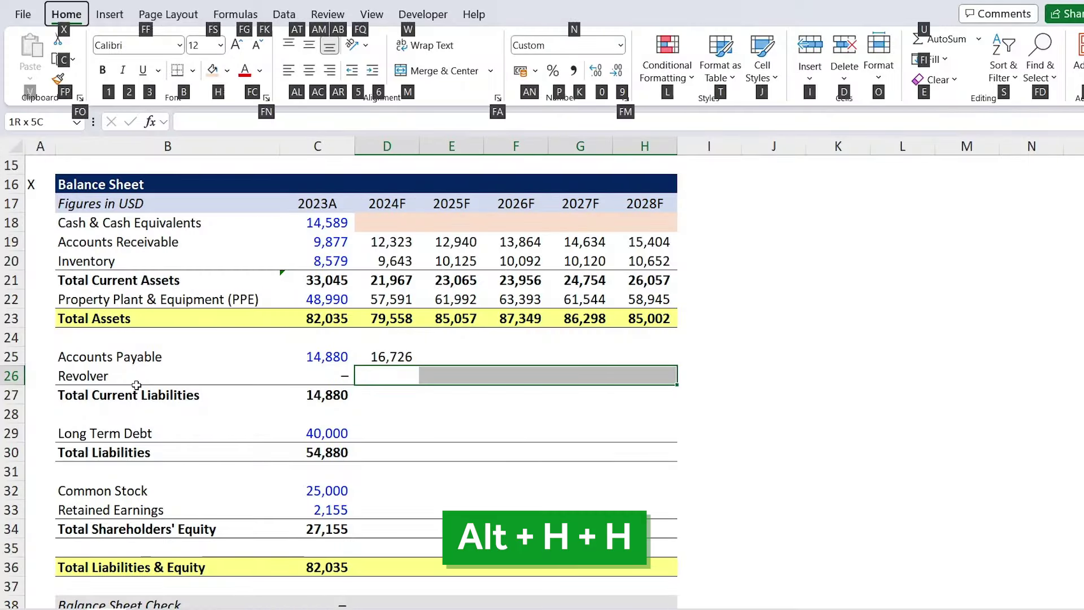
key("h")
key("Down")
key("Right")
key("Right")
key("Right")
key("Right")
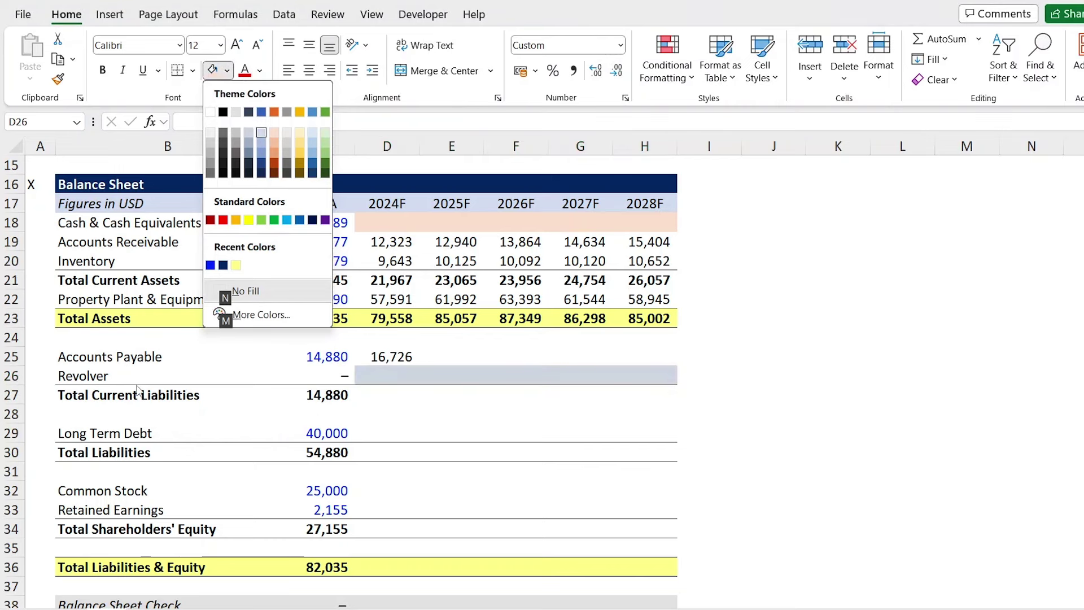
key("Return")
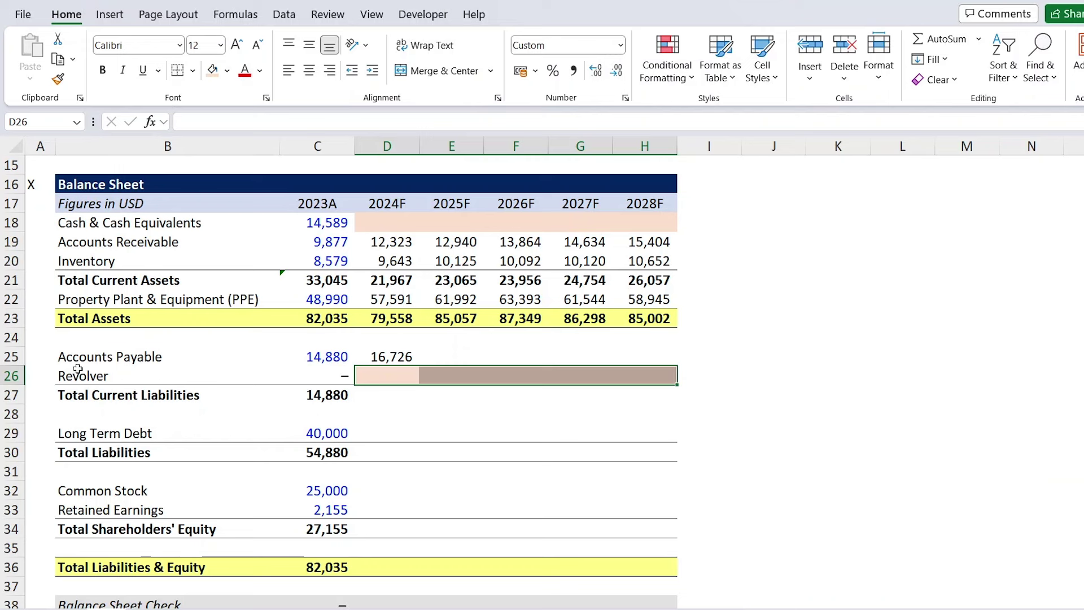
Copy the Total Current Liabilities formula from C27 across to H27
key("Down")
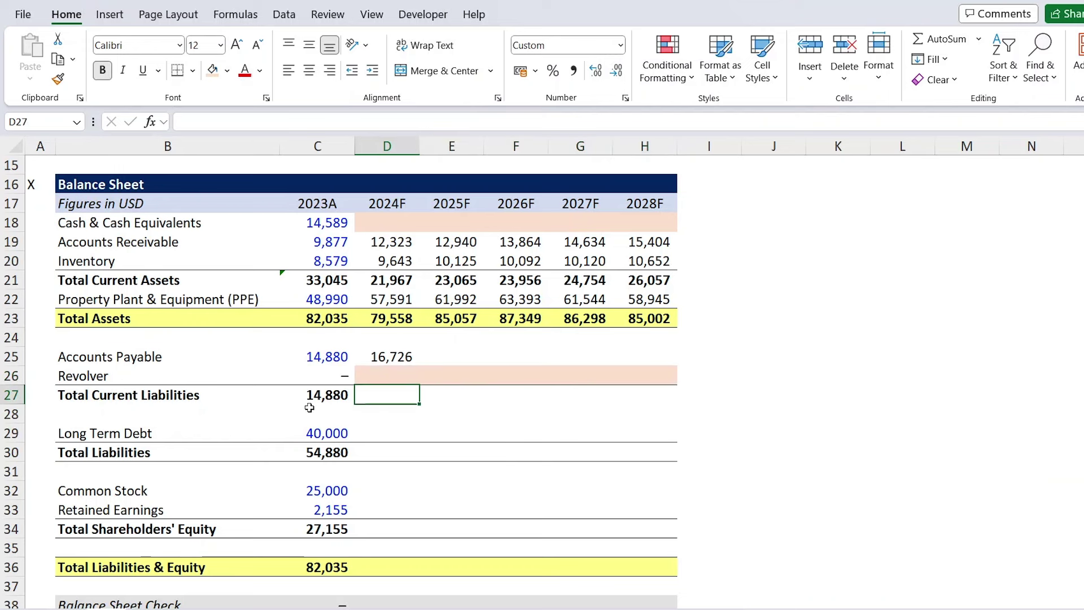
key("Left")
key("shift+Right")
key("shift+Right")
key("shift+Right")
key("shift+Right")
key("shift+Right")
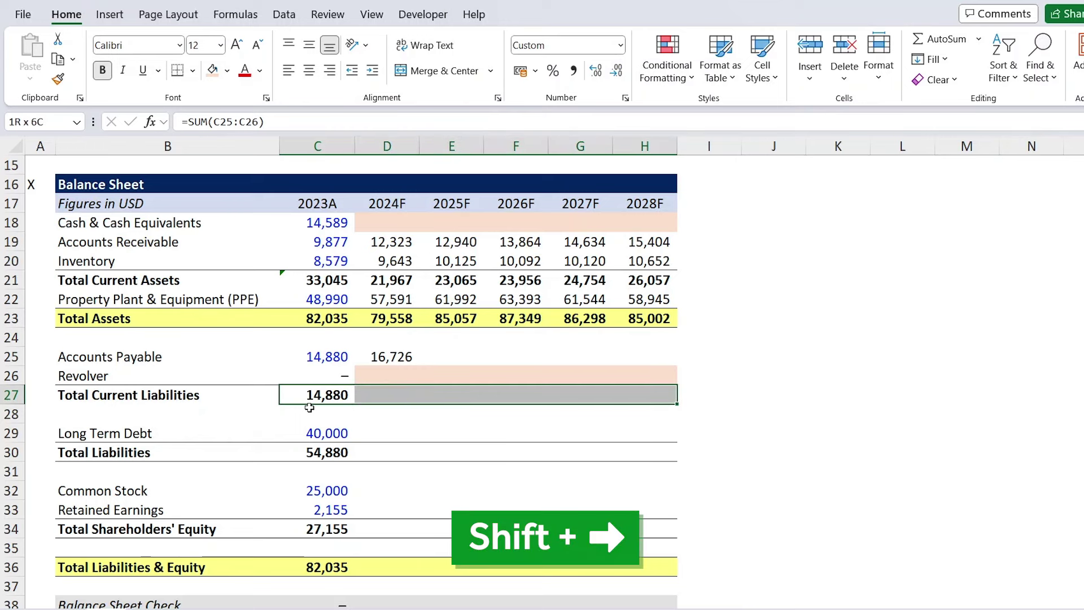
key("ctrl+r")
Copy the 2024F Accounts Payable formula from D25 across to H25
key("Up")
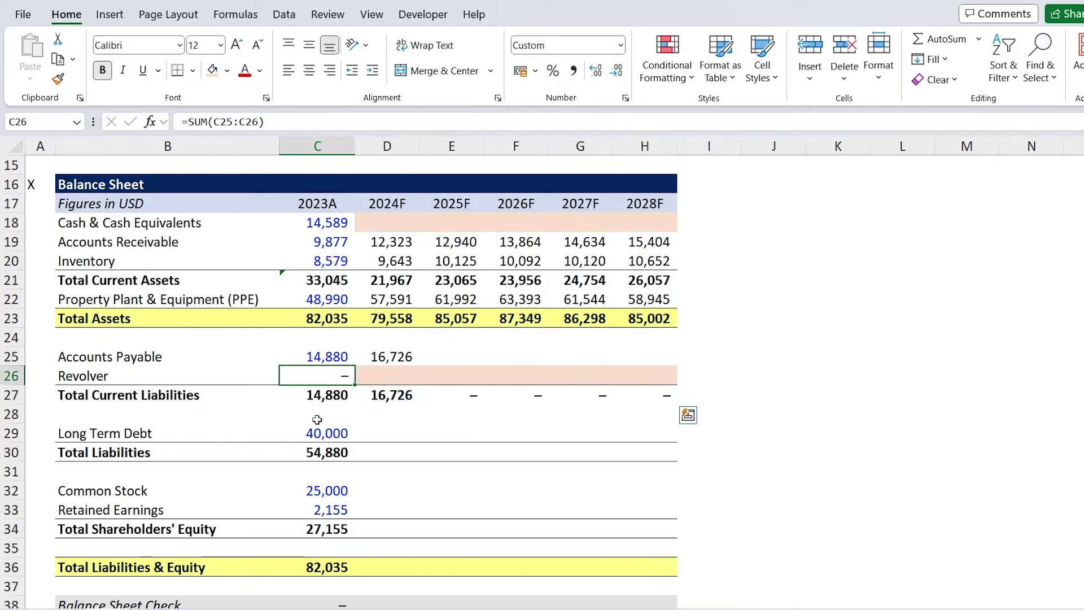
key("Up")
key("Right")
key("shift+Right")
key("shift+Right")
key("shift+Right")
key("shift+Right")
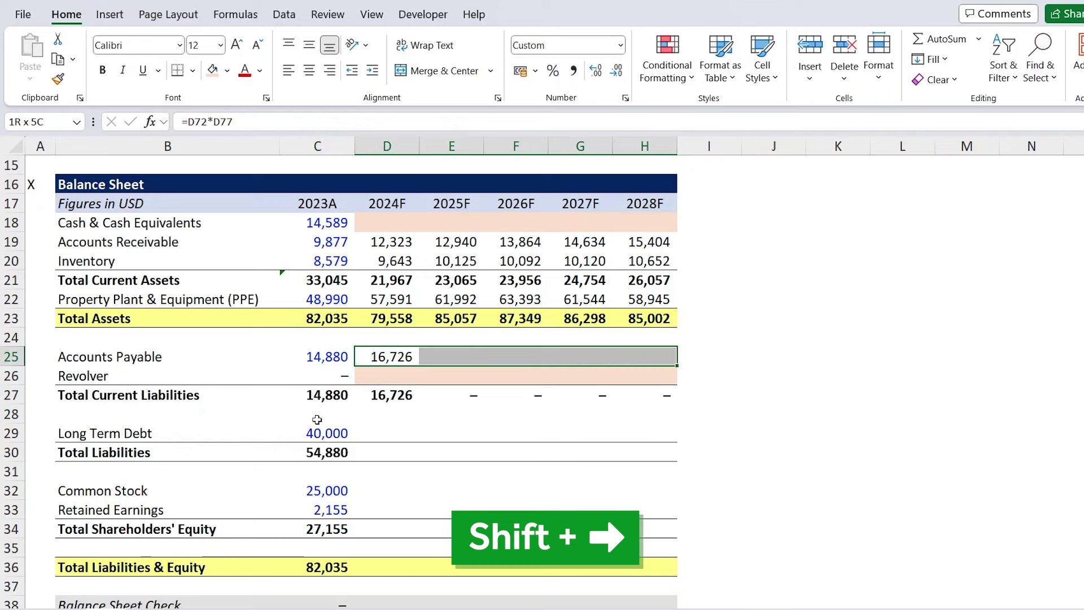
key("ctrl+r")
Link 2024F Long Term Debt in D29 to the balance sheet assumption in D79
key("Down")
key("Down")
key("Down")
key("Down")
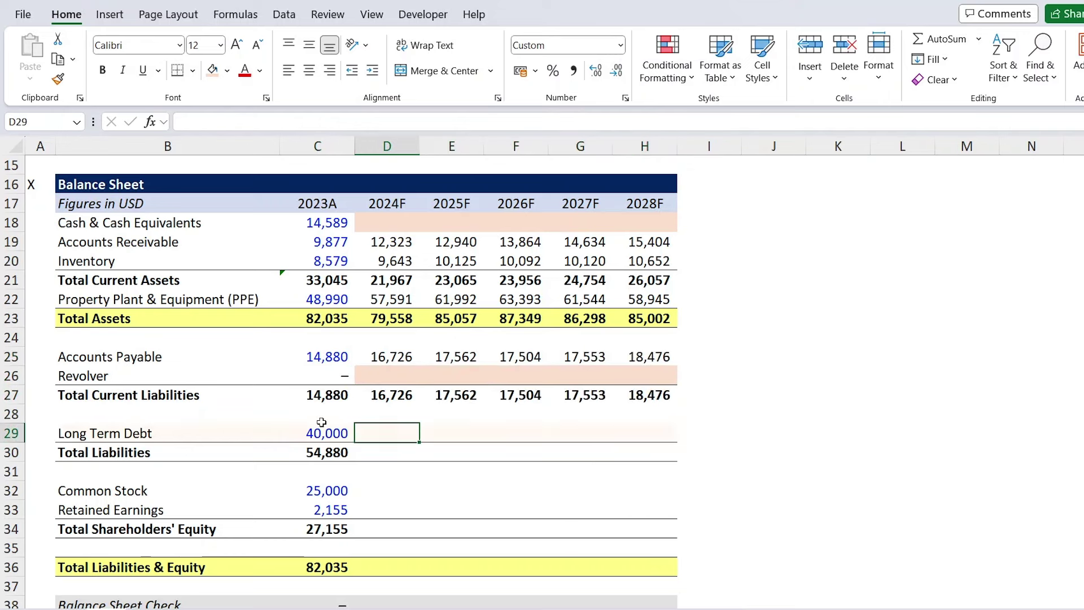
type("=")
key("Left")
key("Left")
key("Left")
key("ctrl+Down")
key("ctrl+Down")
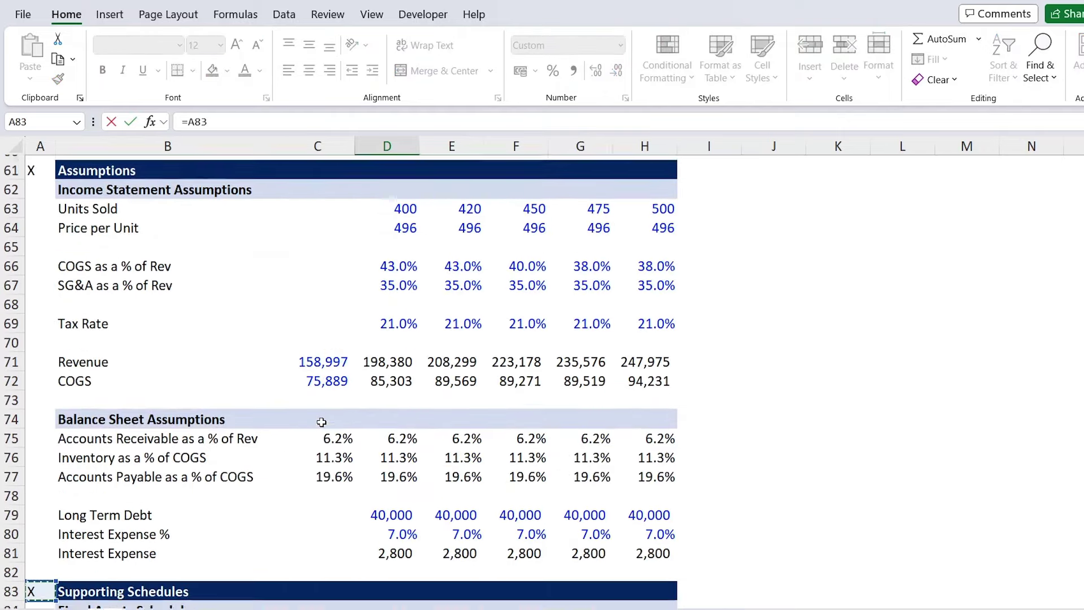
key("Up")
key("Right")
key("Right")
key("Right")
key("Up")
key("Up")
key("Up")
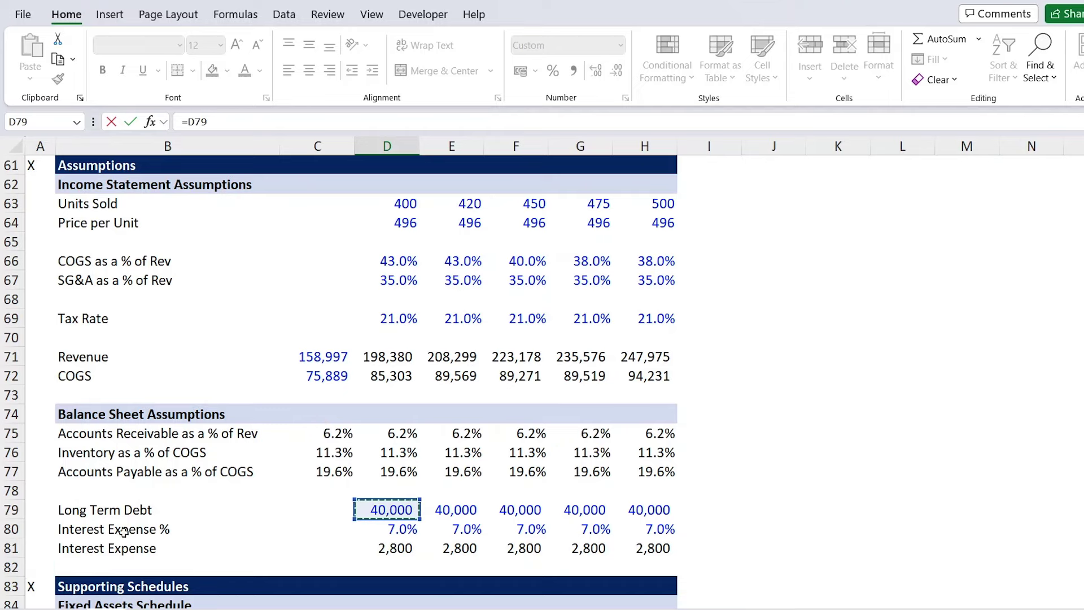
key("Return")
Copy the Long Term Debt link from D29 across to H29
key("Up")
key("shift+Right")
key("shift+Right")
key("shift+Right")
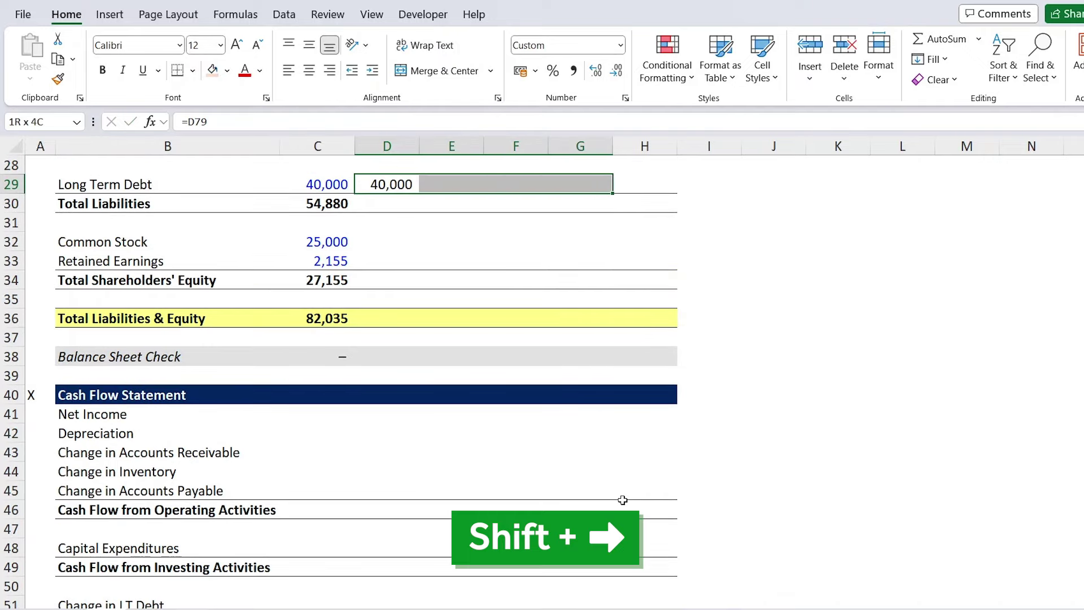
key("shift+Right")
key("ctrl+r")
Calculate 2024F Total Liabilities in D30 as Total Current Liabilities plus Long Term Debt, =D27+D29
key("Down")
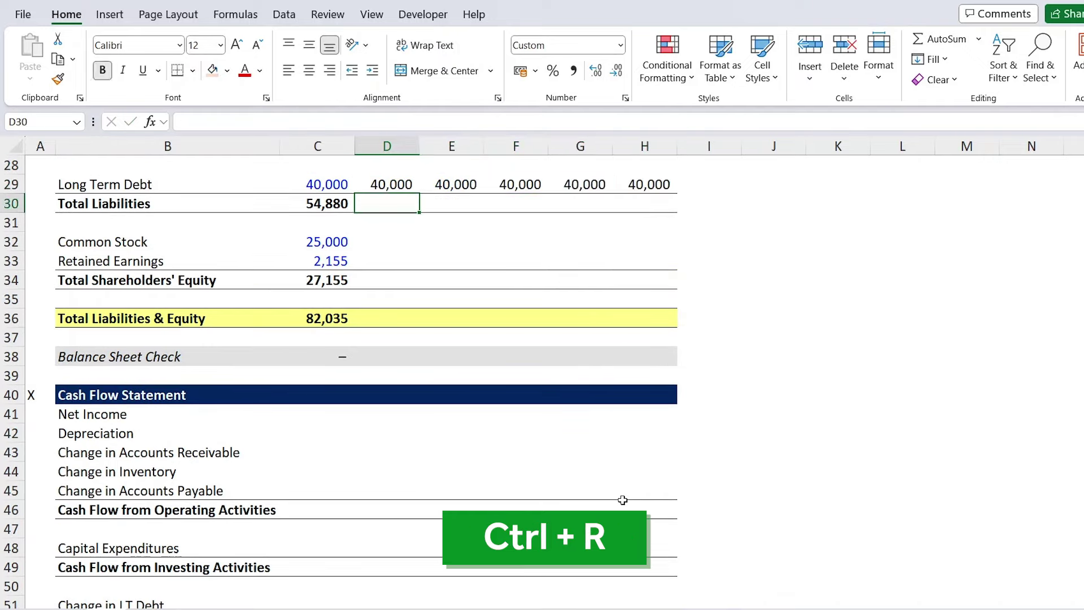
key("Up")
key("Up")
key("Up")
key("Up")
key("Up")
key("Up")
key("Up")
key("Up")
key("Up")
key("Up")
key("Down")
key("Down")
key("Down")
key("Down")
key("Down")
key("Down")
key("Down")
key("Down")
key("Down")
key("Down")
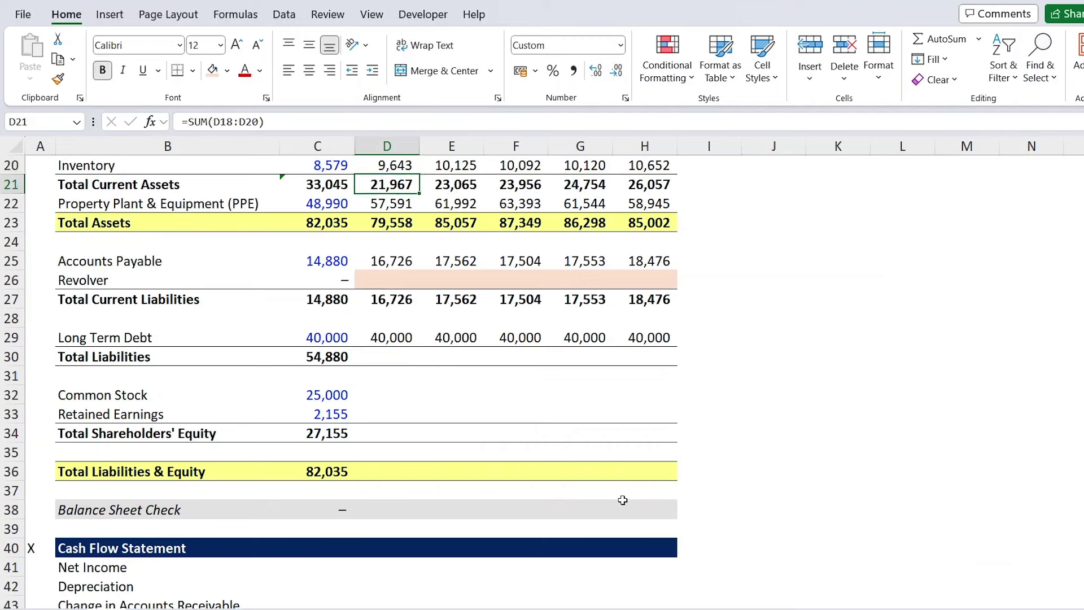
type("=")
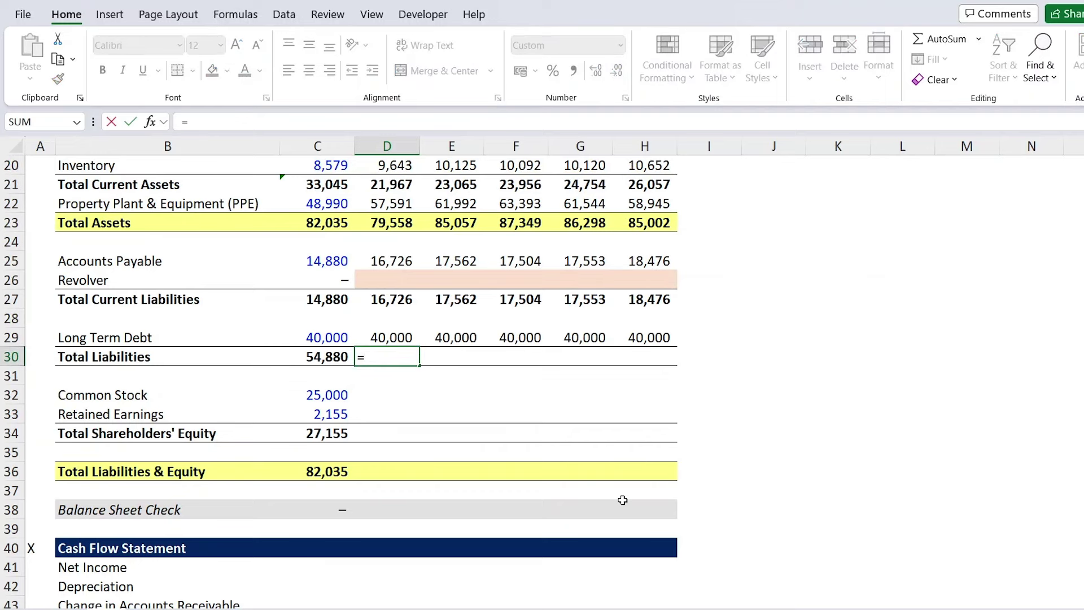
key("Up")
key("Up")
key("Up")
type("+")
key("Up")
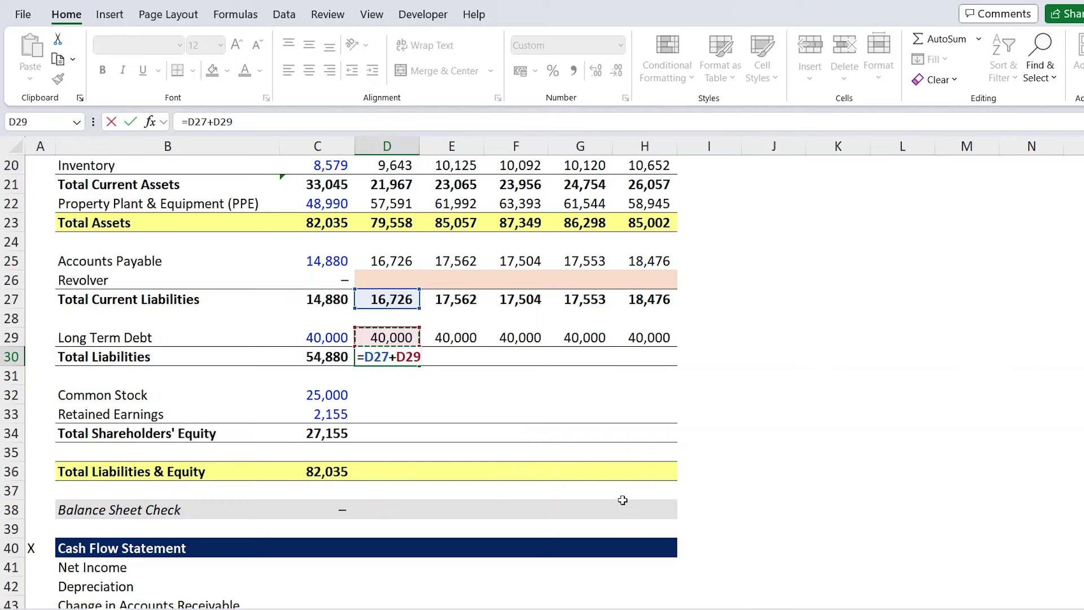
key("ctrl+Return")
Copy the Total Liabilities formula from D30 across to H30
key("shift+Right")
key("shift+Right")
key("shift+Right")
key("shift+Right")
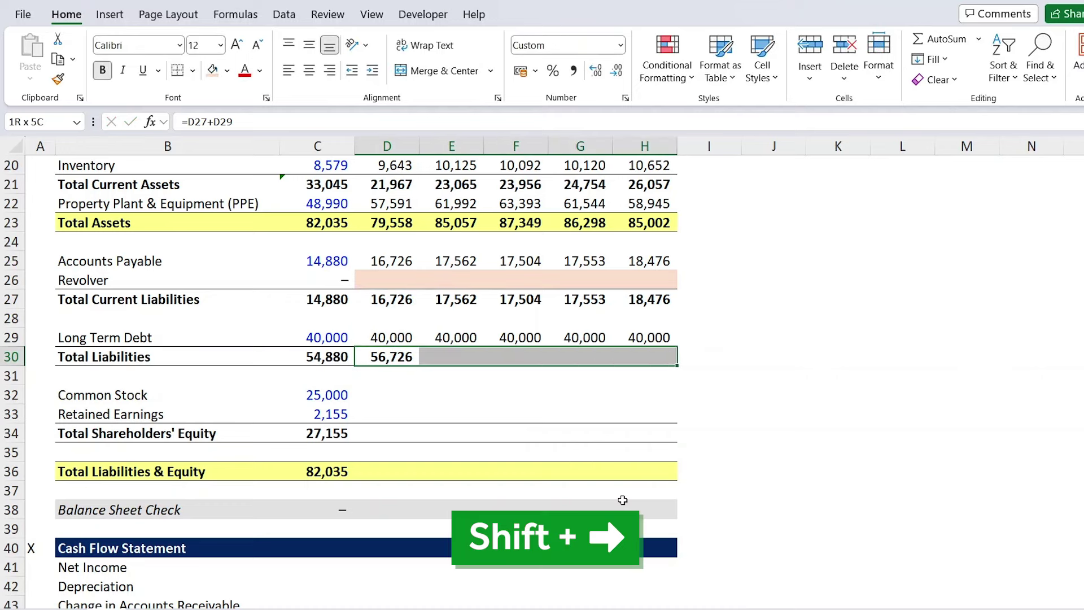
key("ctrl+r")
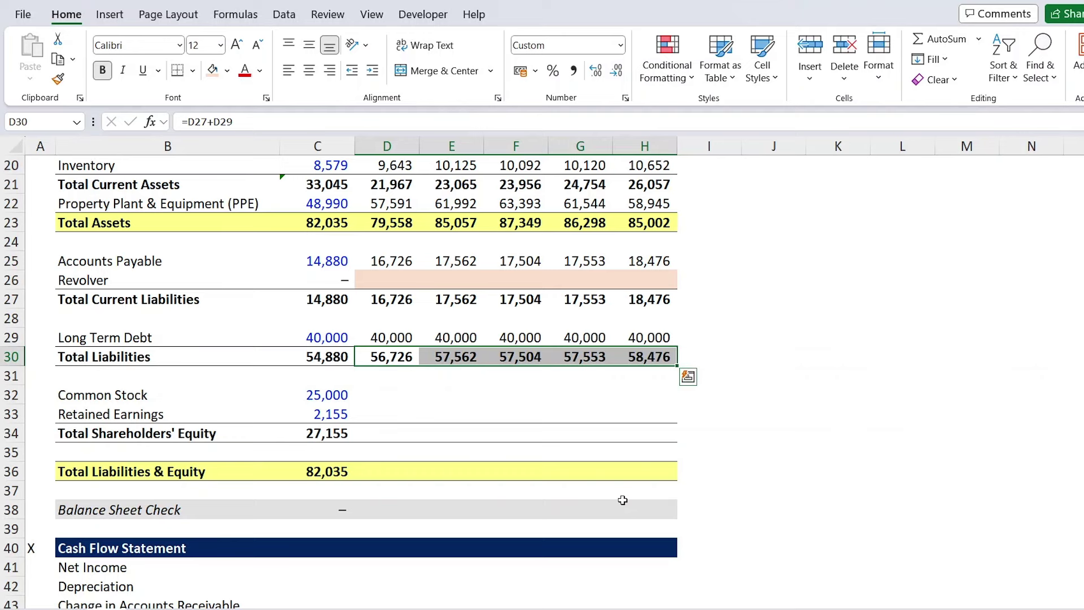
Set 2024F Common Stock in D32 equal to the prior-year balance, =C32
left_click(359, 396)
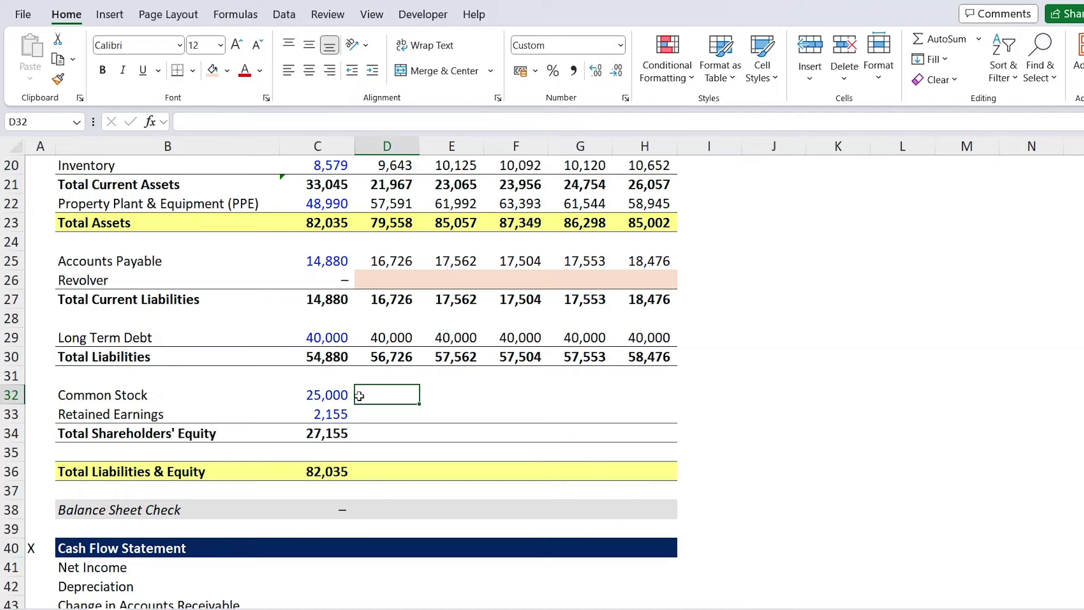
type("=")
key("Left")
key("Return")
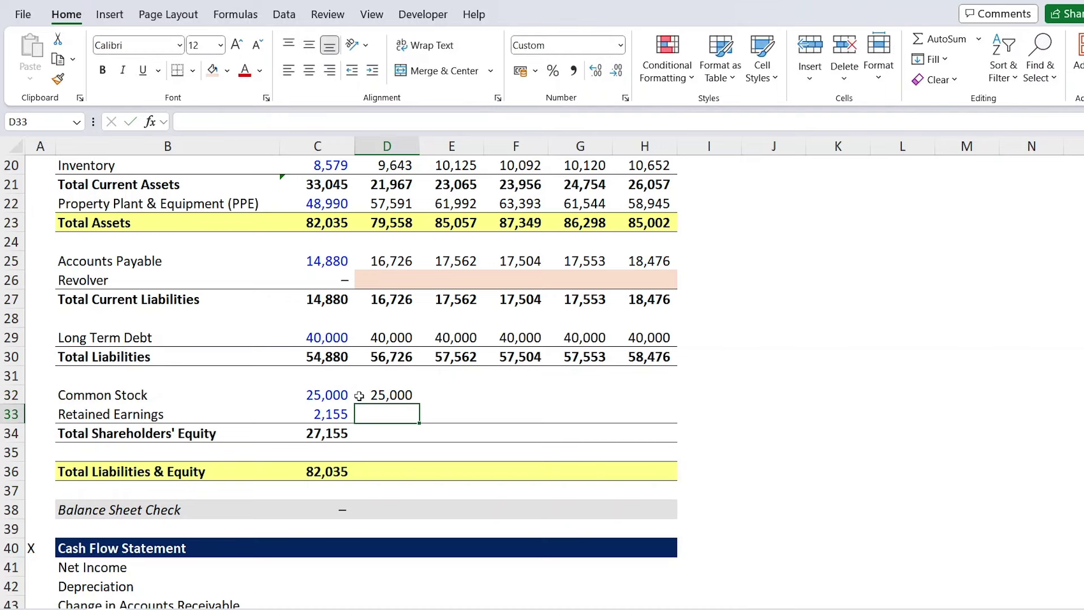
left_click(359, 395)
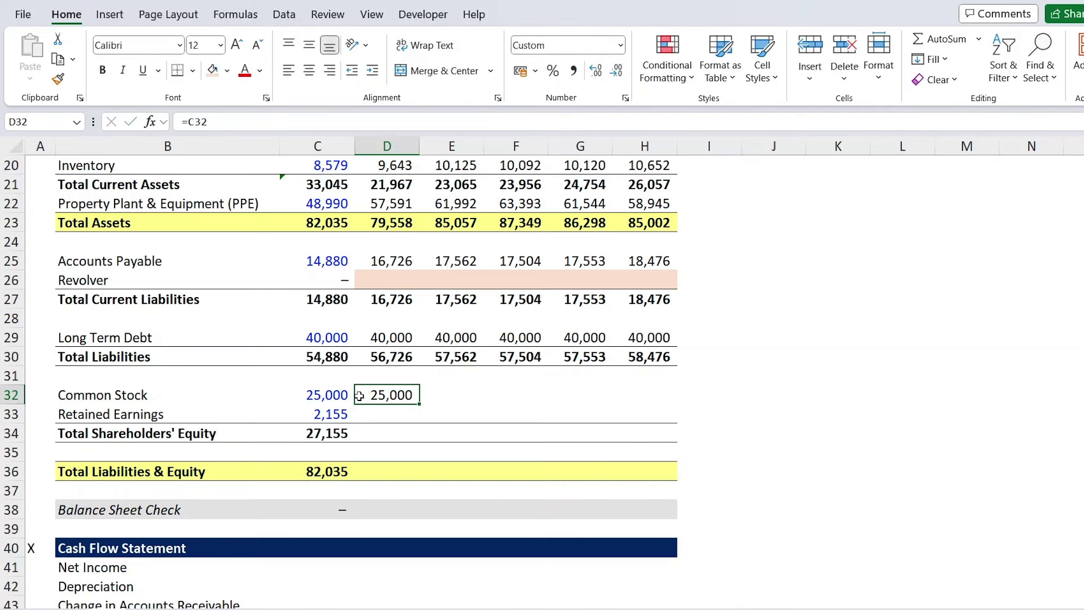
key("Down")
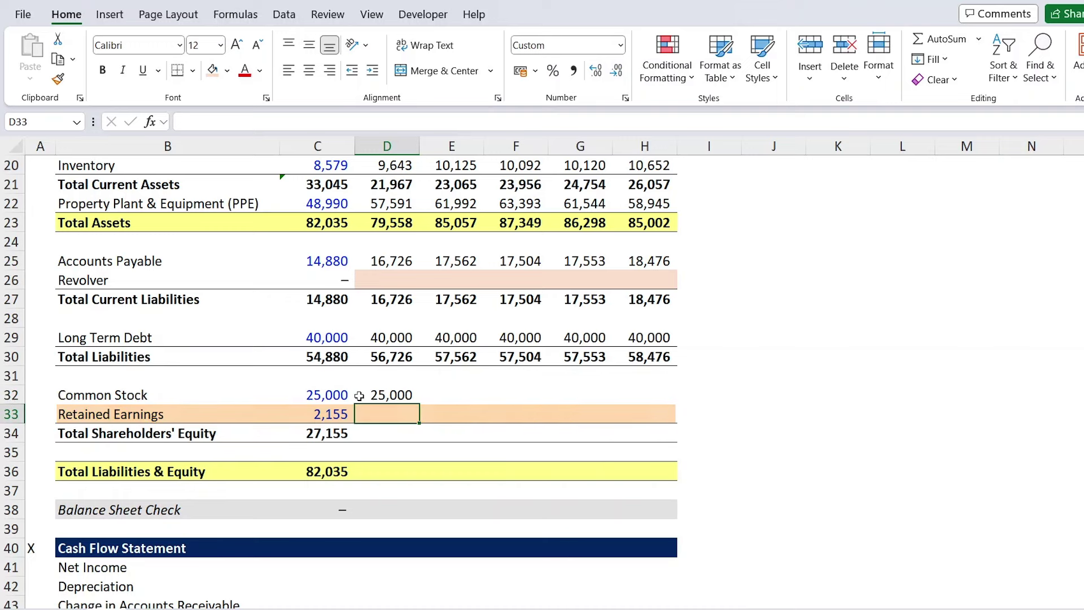
In the Retained Earnings Schedule, link the 2023 End of Period RE in C111 to balance sheet Retained Earnings, =C33
key("ctrl+Left")
key("ctrl+Left")
key("ctrl+Left")
key("ctrl+Down")
key("ctrl+Down")
key("ctrl+Down")
key("ctrl+Down")
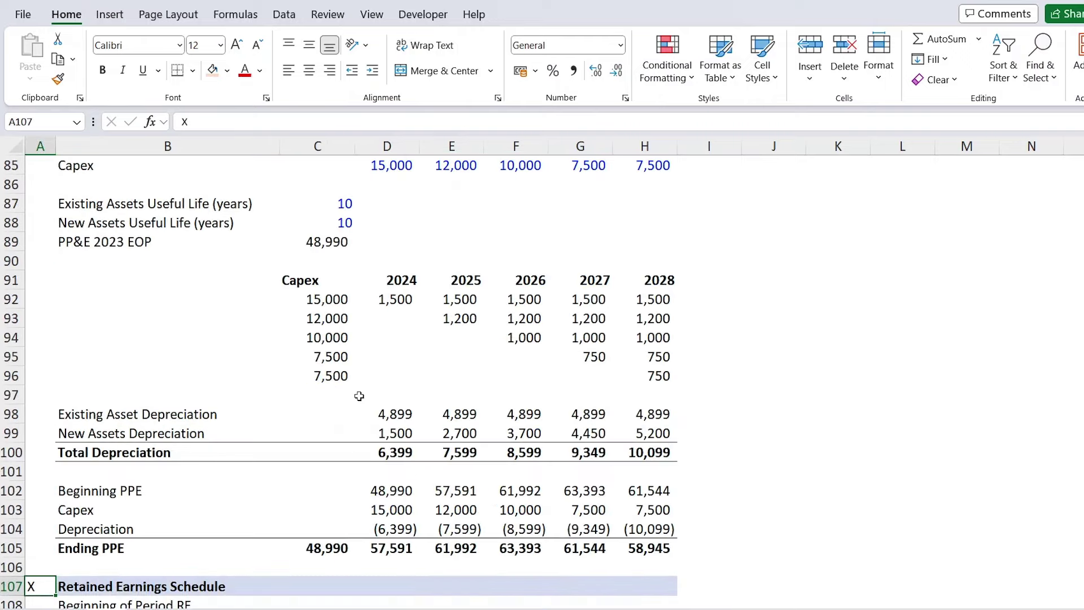
scroll(359, 395, "down", 3)
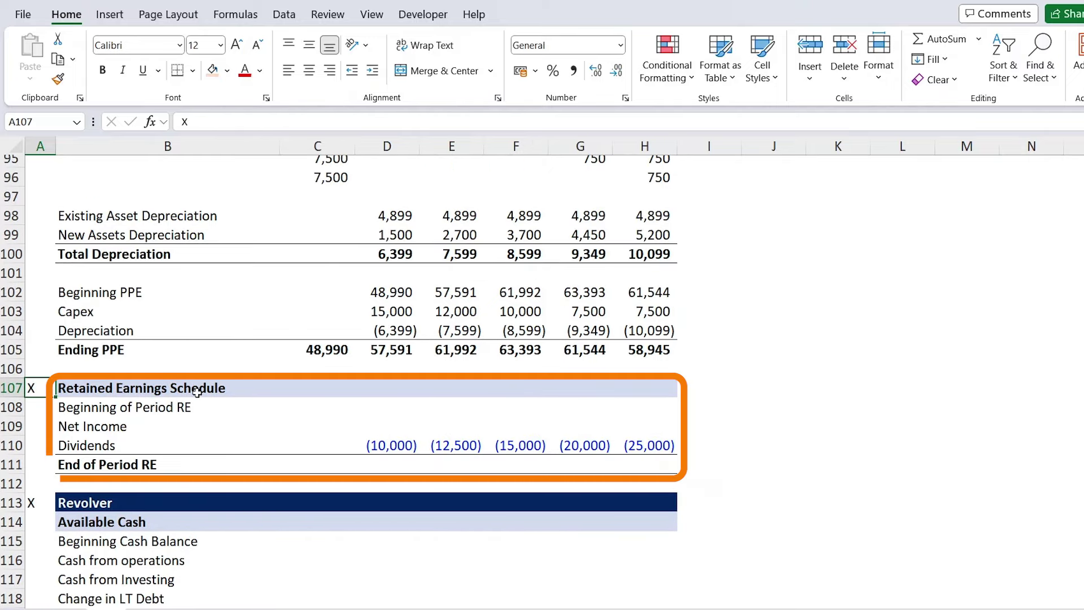
key("Down")
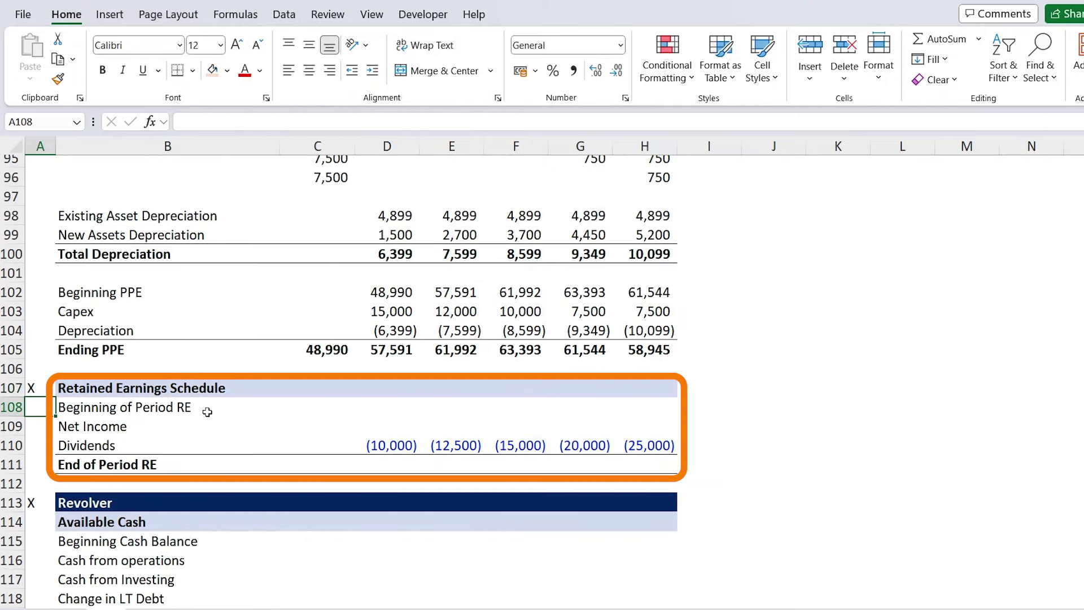
key("Right")
key("Right")
key("Right")
key("Down")
key("Down")
key("Down")
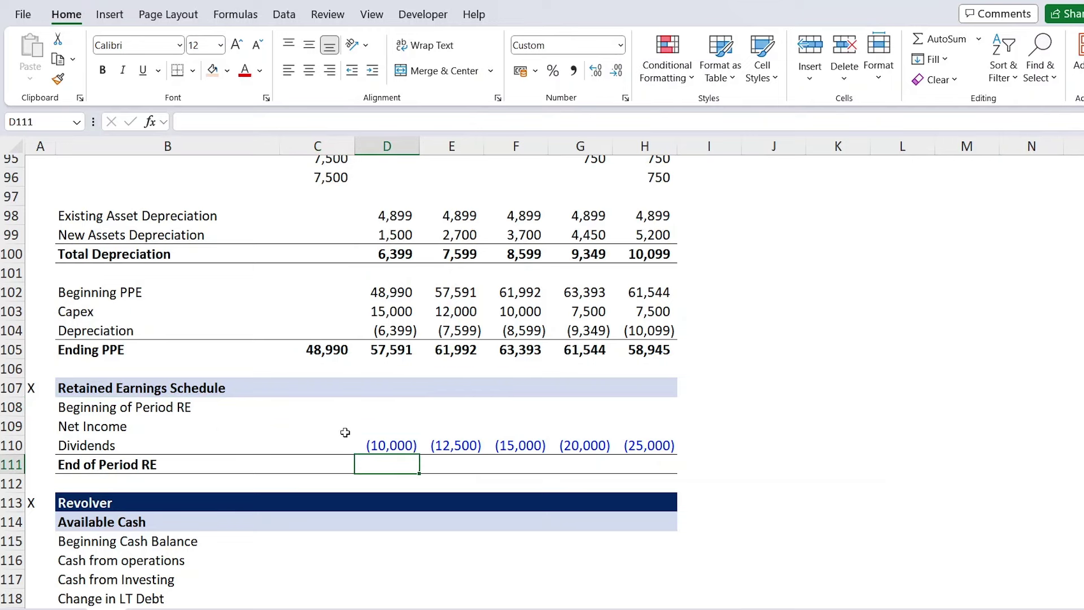
key("Left")
type("=")
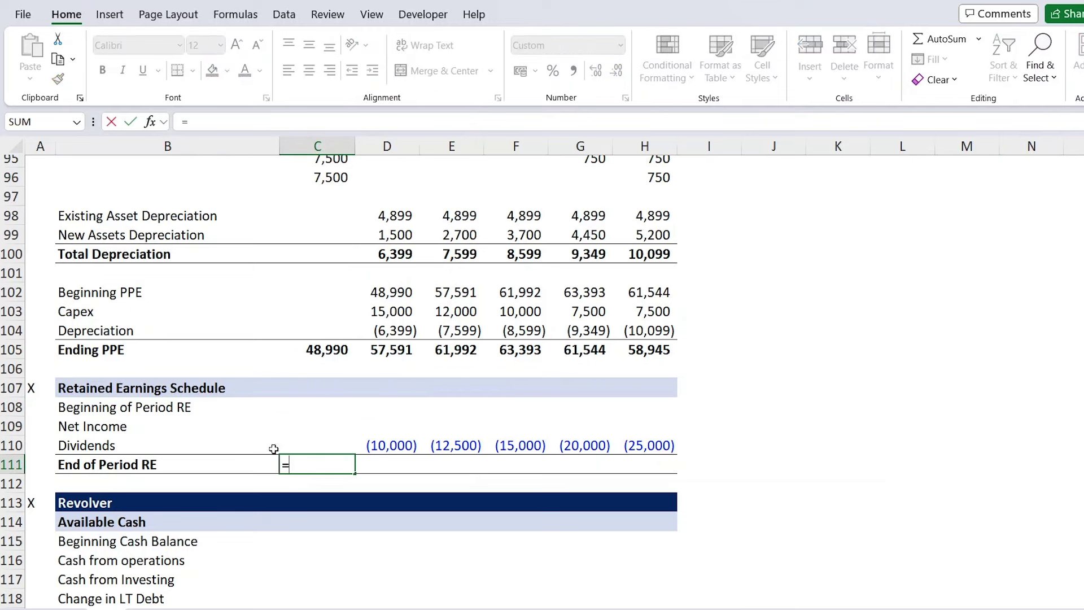
scroll(280, 322, "up", 19)
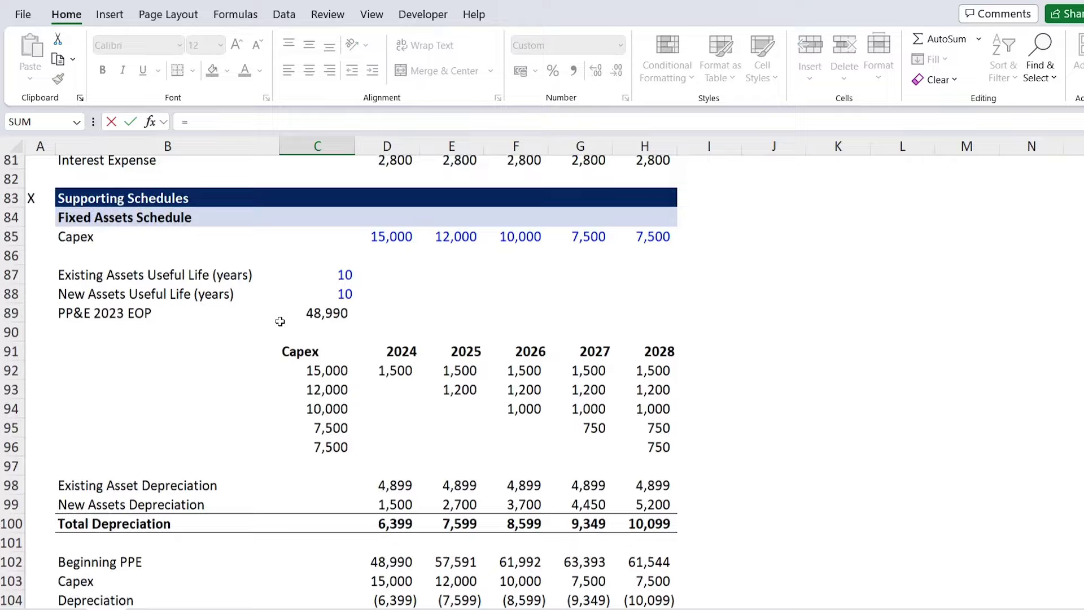
scroll(280, 321, "up", 8)
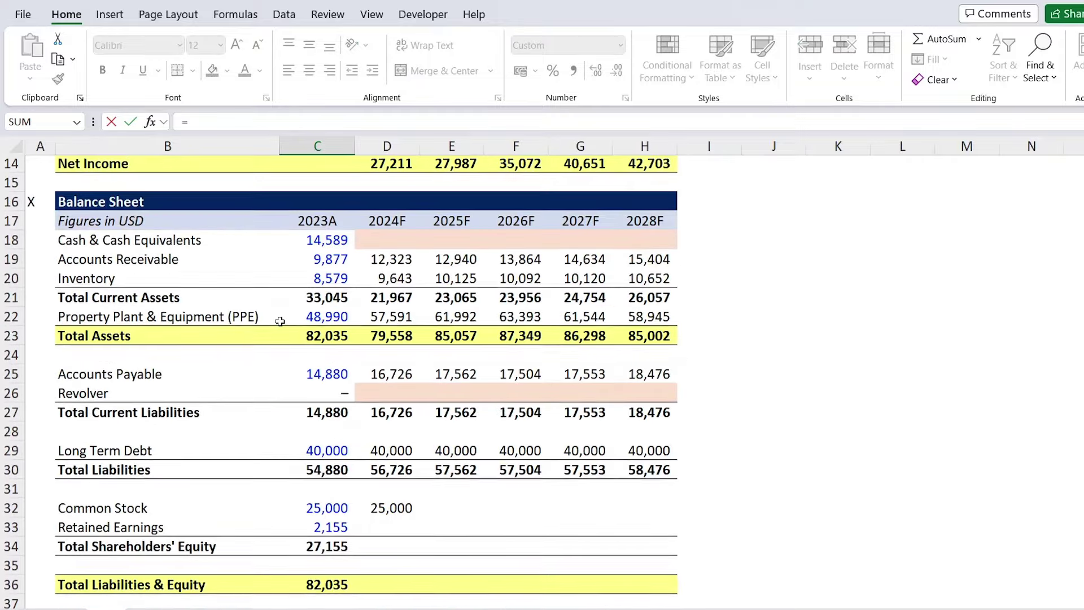
left_click(319, 528)
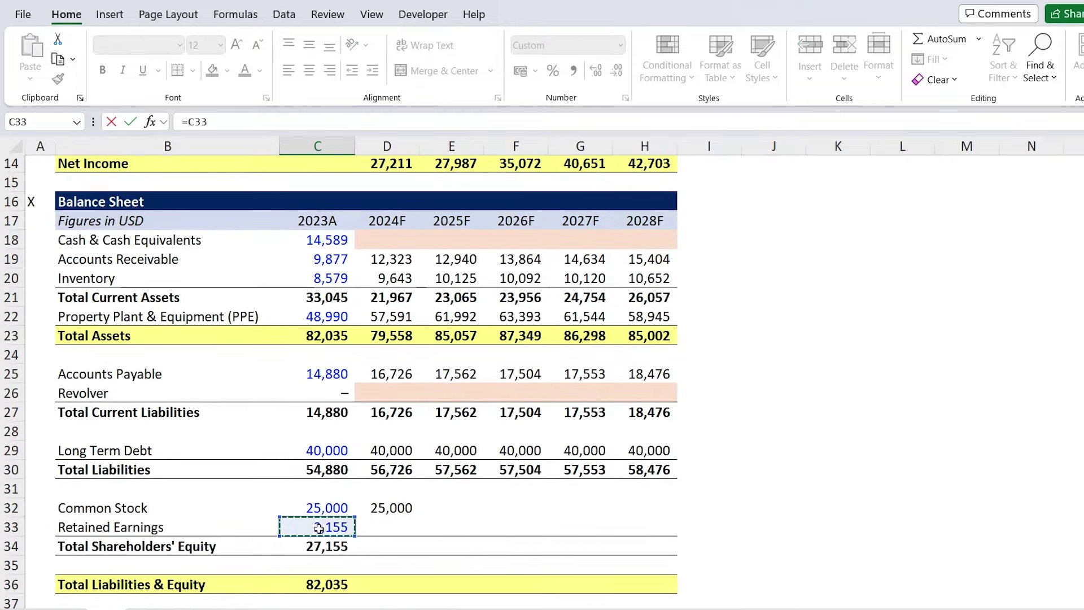
key("Return")
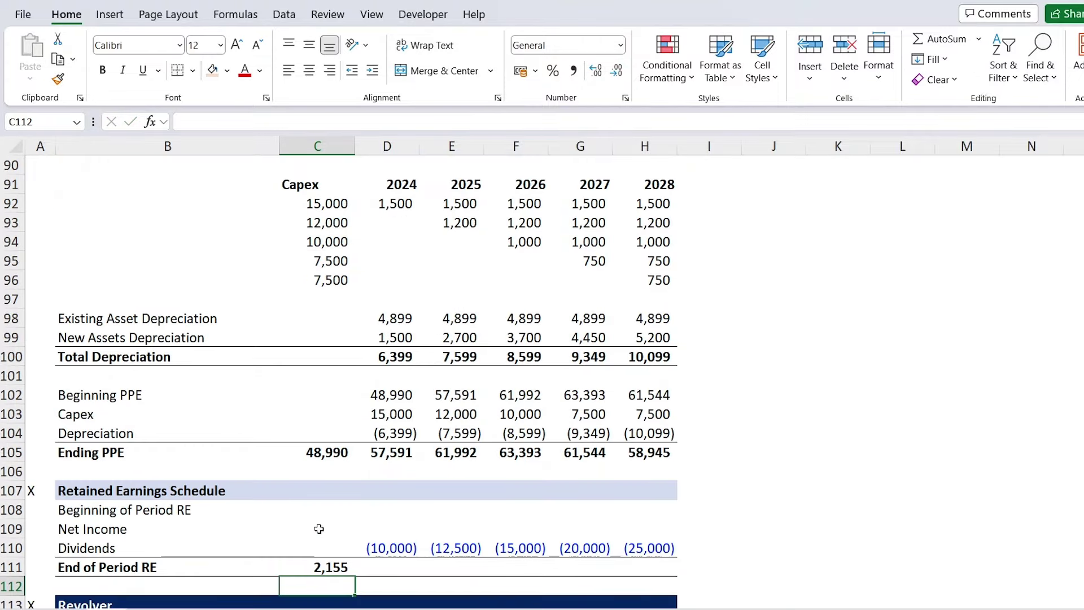
Set the 2024 Beginning of Period RE in D108 equal to the prior year's End of Period RE, =C111
key("Up")
key("Up")
key("Up")
key("Up")
key("Right")
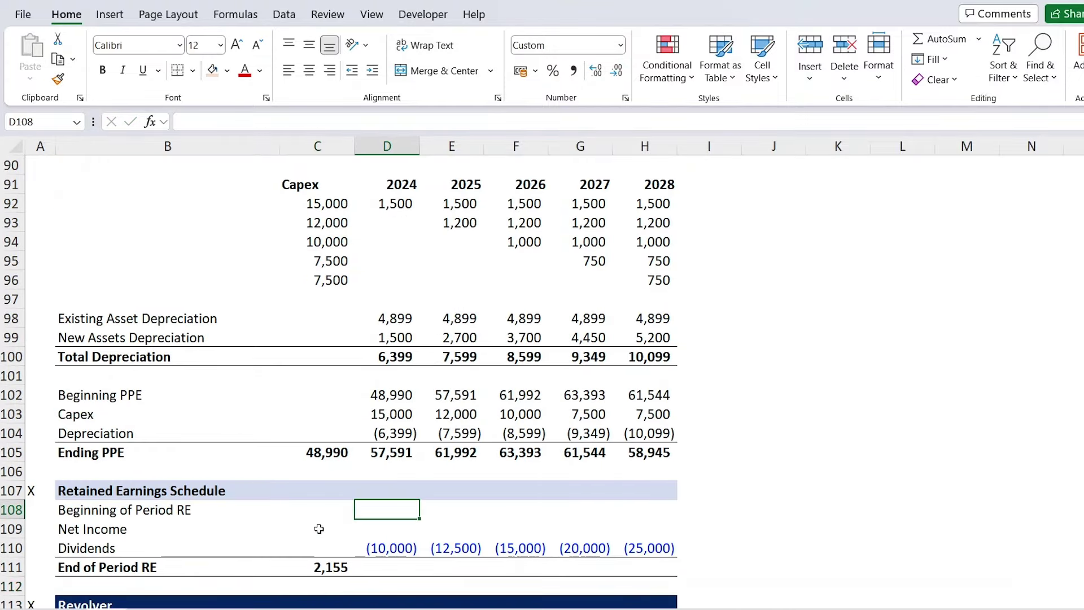
type("=")
key("Left")
key("Down")
key("Down")
key("Down")
key("Return")
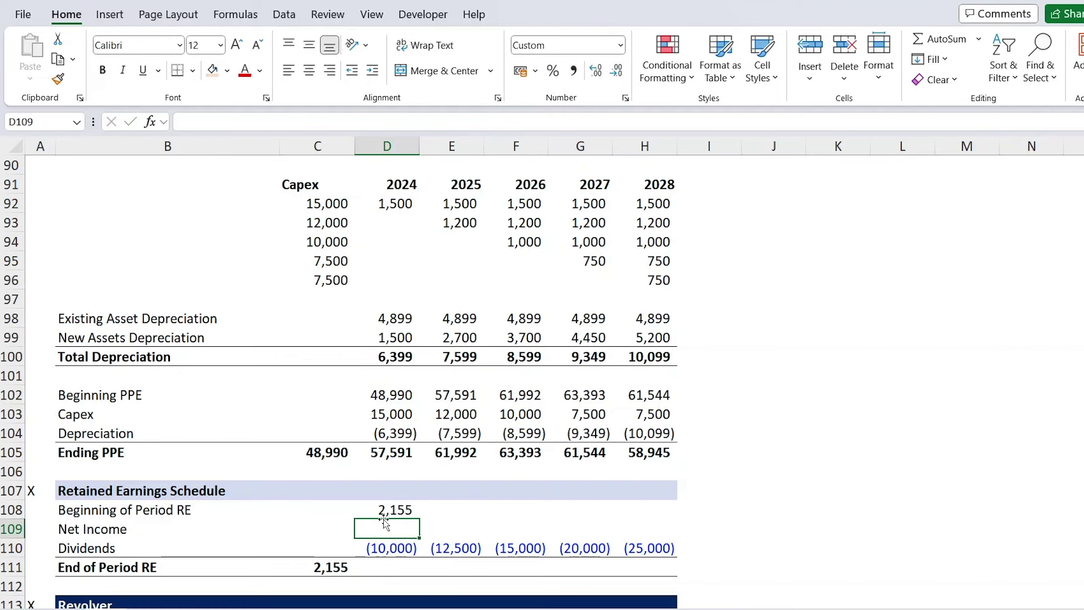
Link 2024 Net Income in D109 of the Retained Earnings Schedule to the income statement's Net Income, =D14
type("=")
scroll(384, 519, "up", 20)
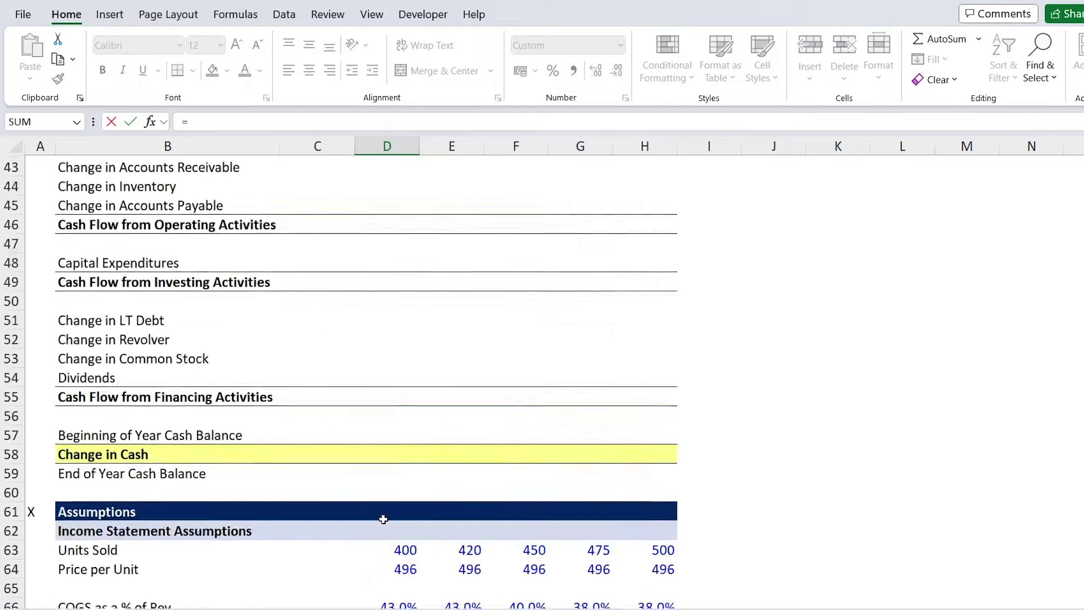
scroll(383, 519, "up", 6)
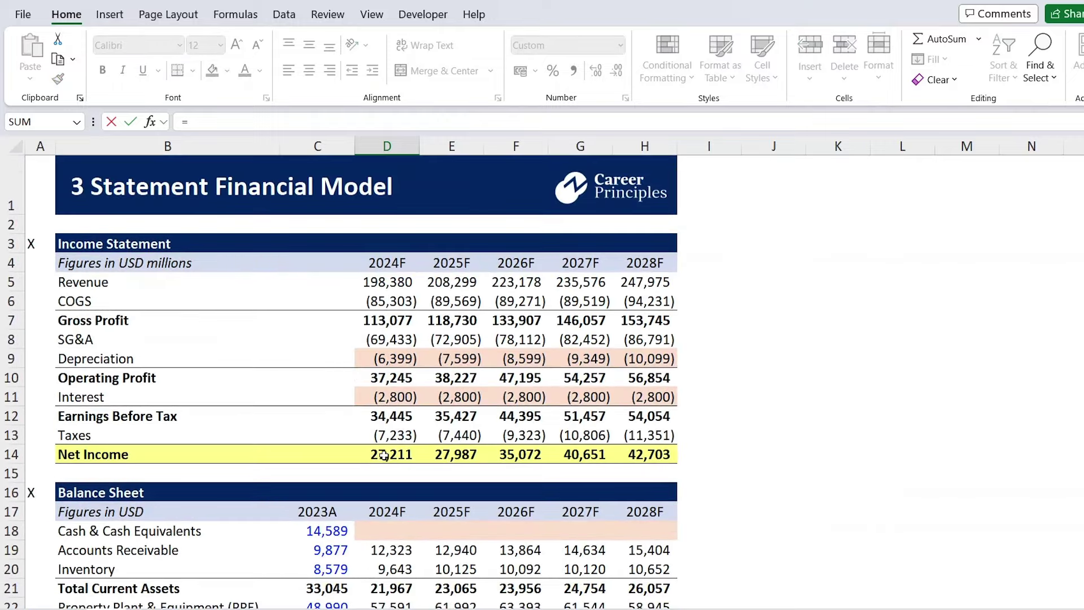
left_click(375, 451)
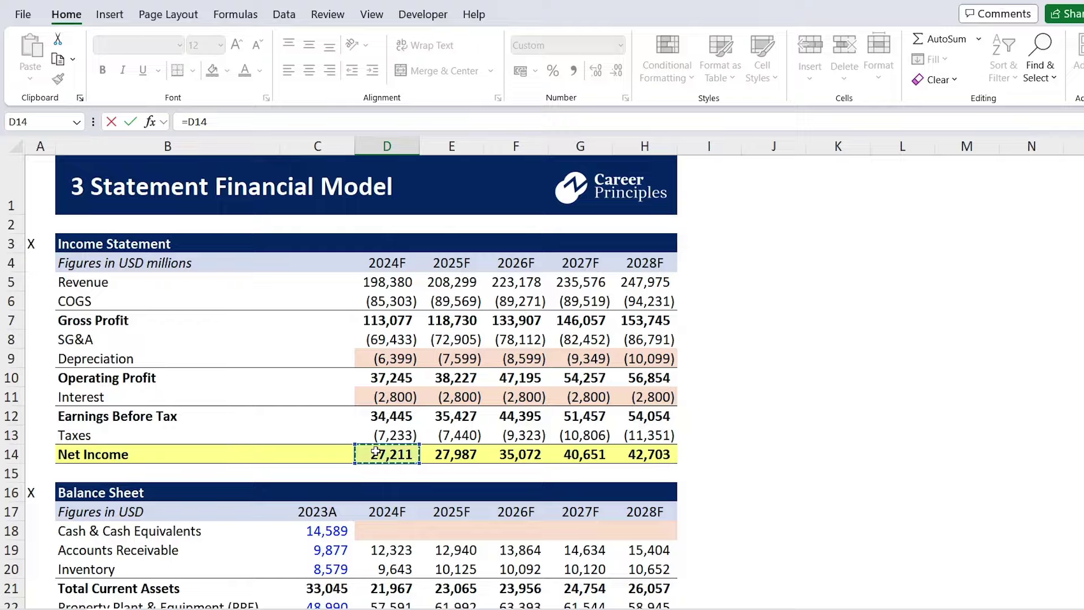
key("Return")
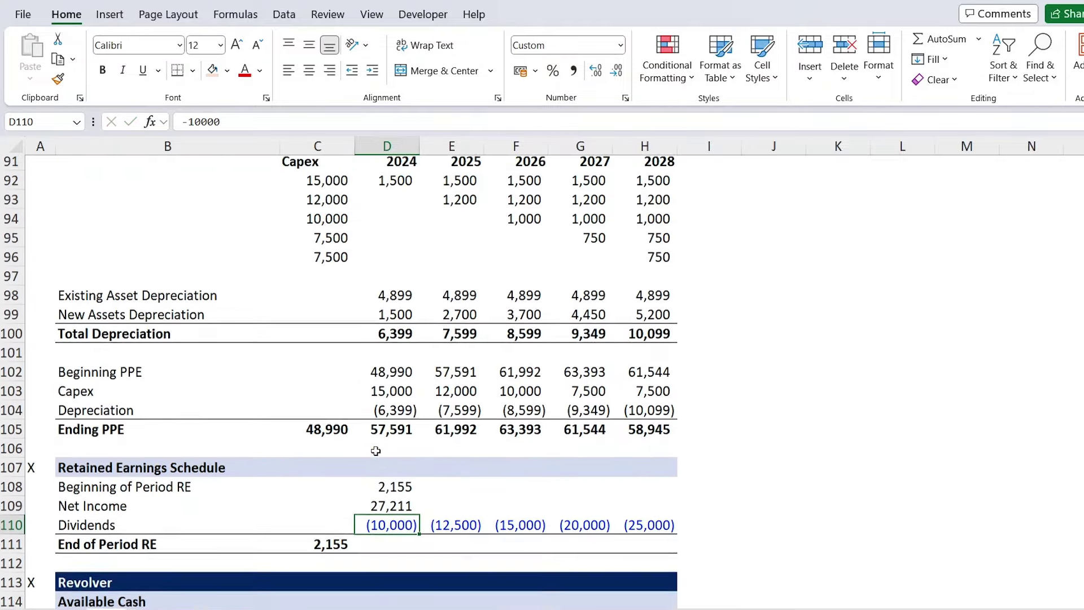
Calculate the 2024 End of Period RE in D111 as =SUM(D108:D110)
scroll(375, 450, "down", 1)
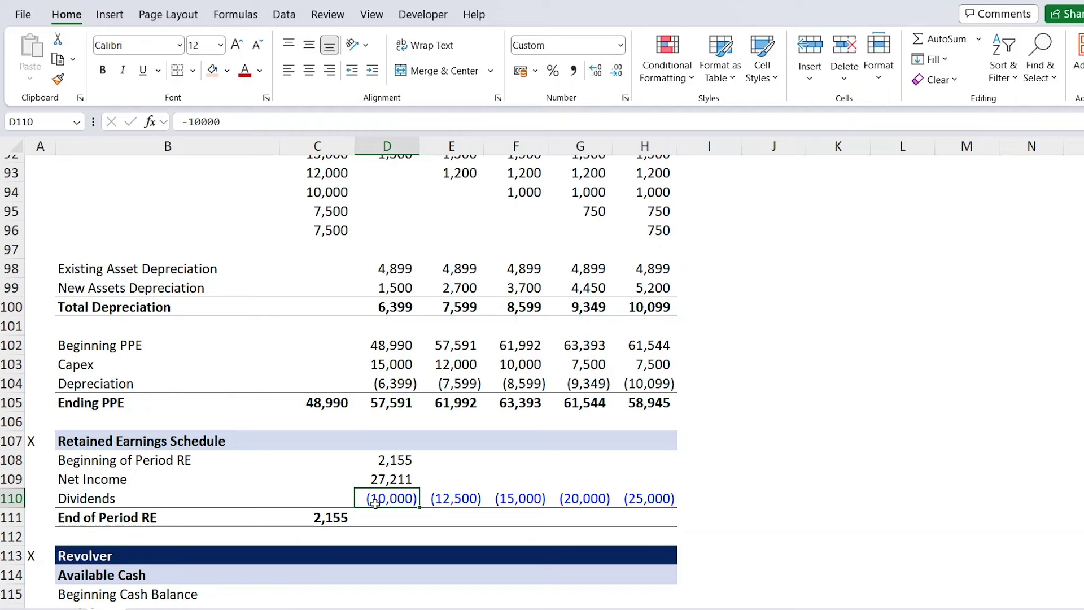
left_click_drag(417, 493, 357, 512)
left_click(372, 525)
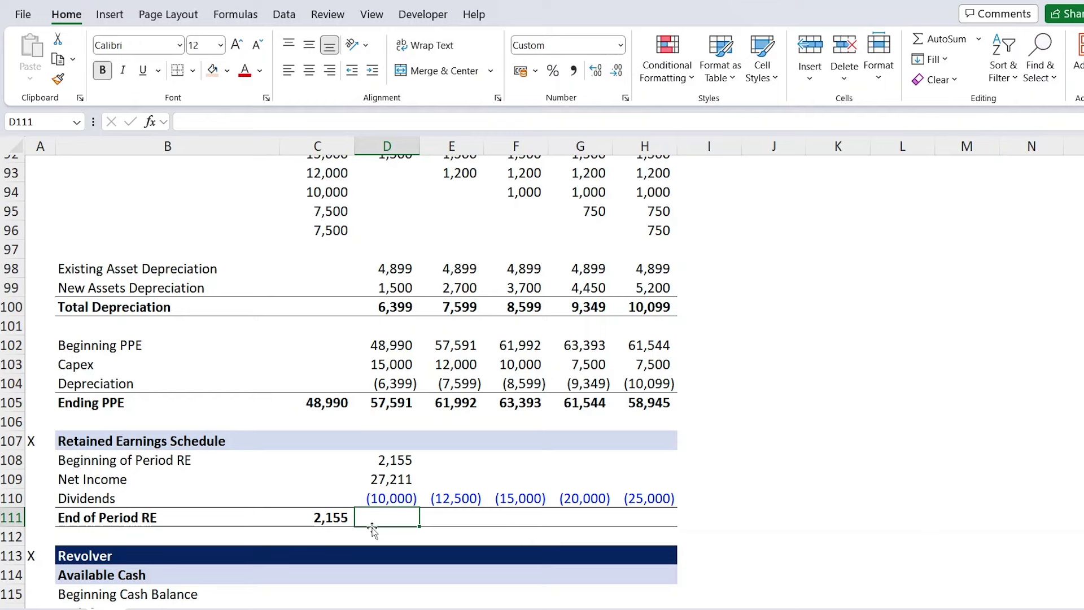
key("alt+equal")
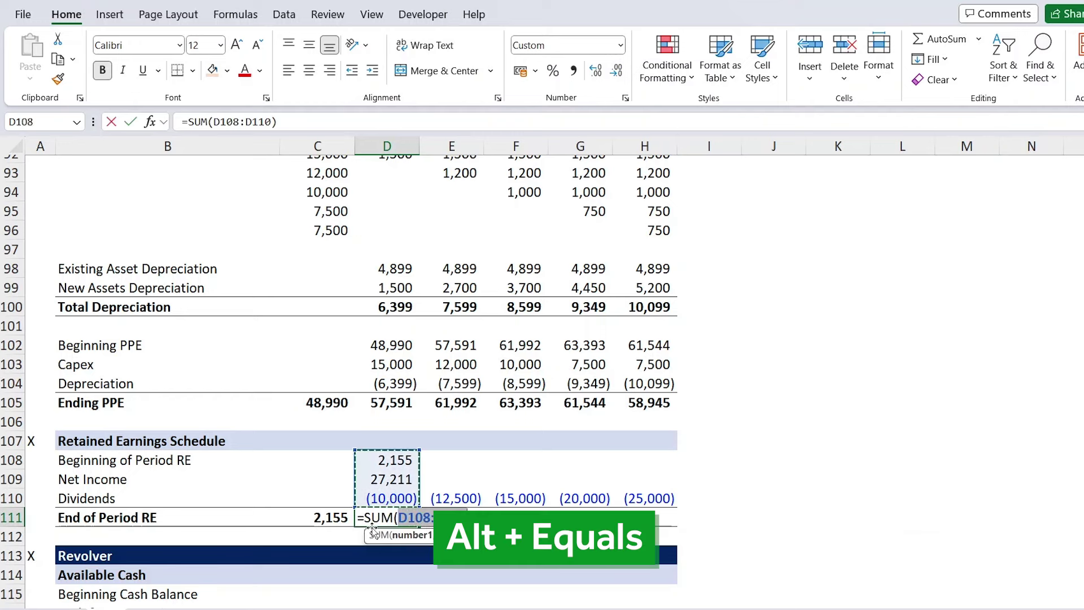
key("Return")
left_click(372, 525)
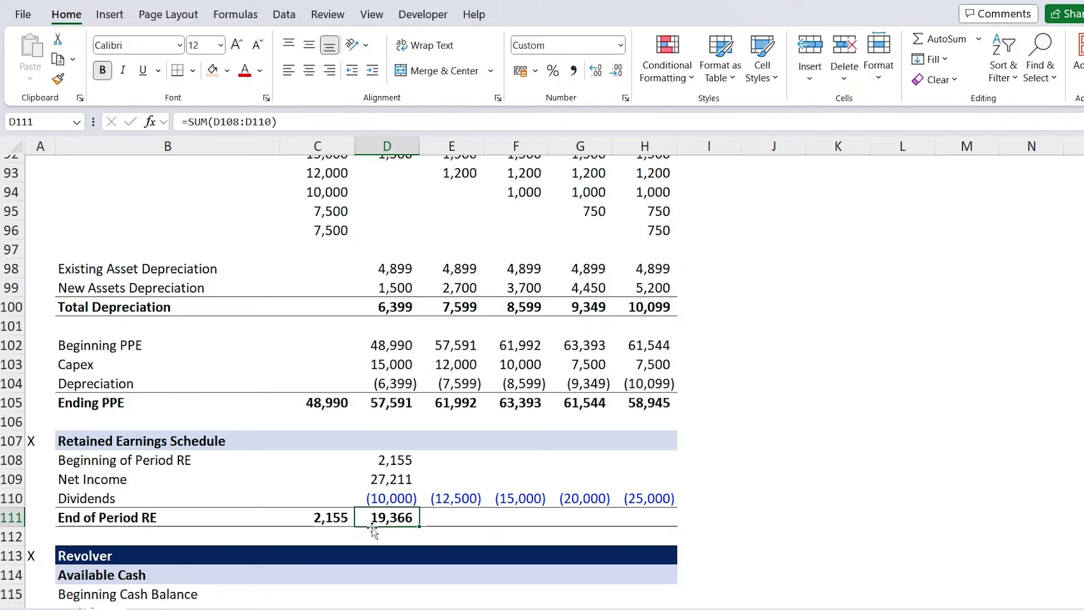
Copy the 2024 Beginning of Period RE and Net Income formulas from D108:D109 across to column H
scroll(372, 528, "up", 1)
key("Up")
key("Up")
key("Up")
key("shift+Down")
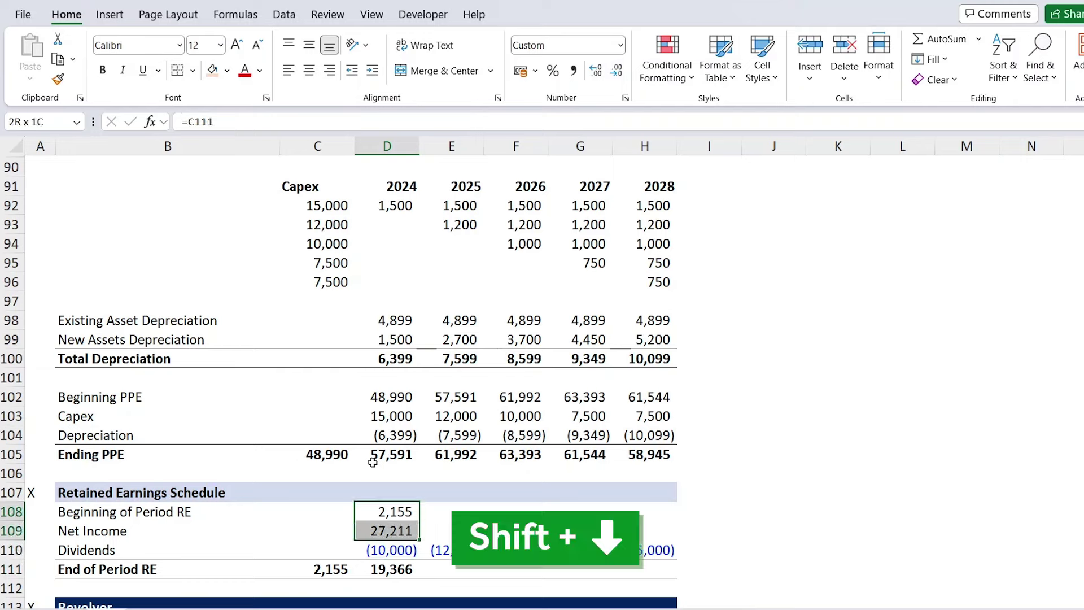
key("shift+Right")
key("shift+Right")
key("shift+Right")
key("shift+Right")
key("ctrl+r")
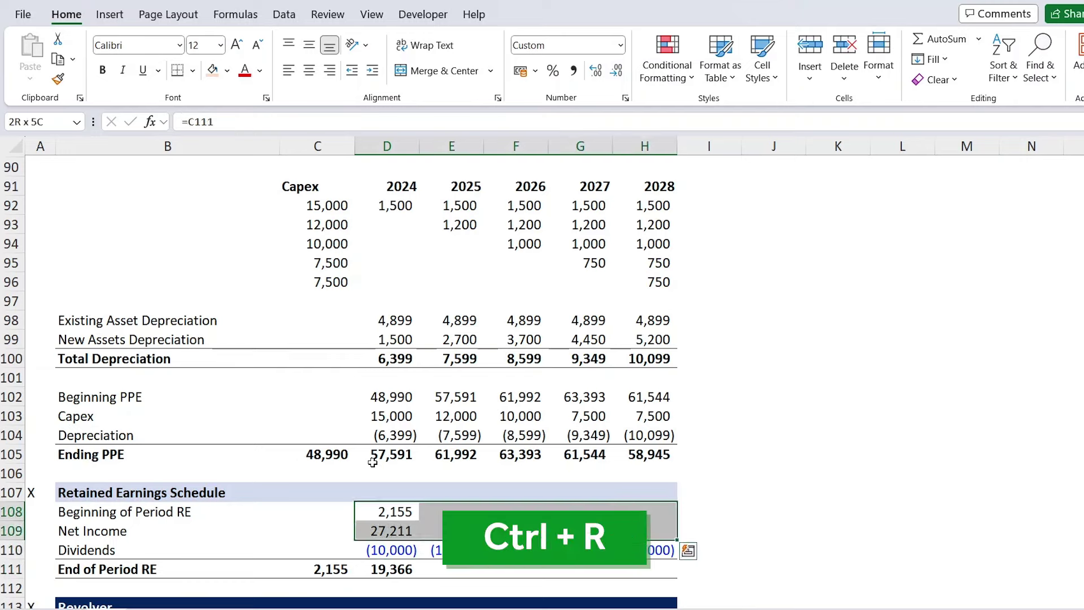
Copy the End of Period RE formula from D111 across to H111
key("Down")
key("Down")
key("Down")
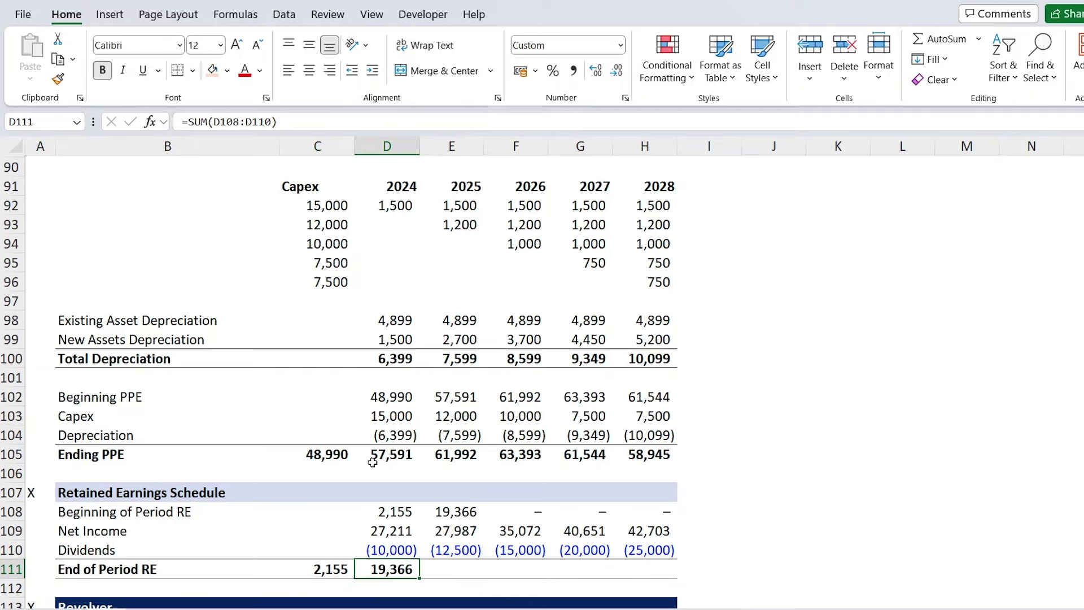
key("shift+Right")
key("shift+Right")
key("shift+Right")
key("shift+Right")
key("ctrl+r")
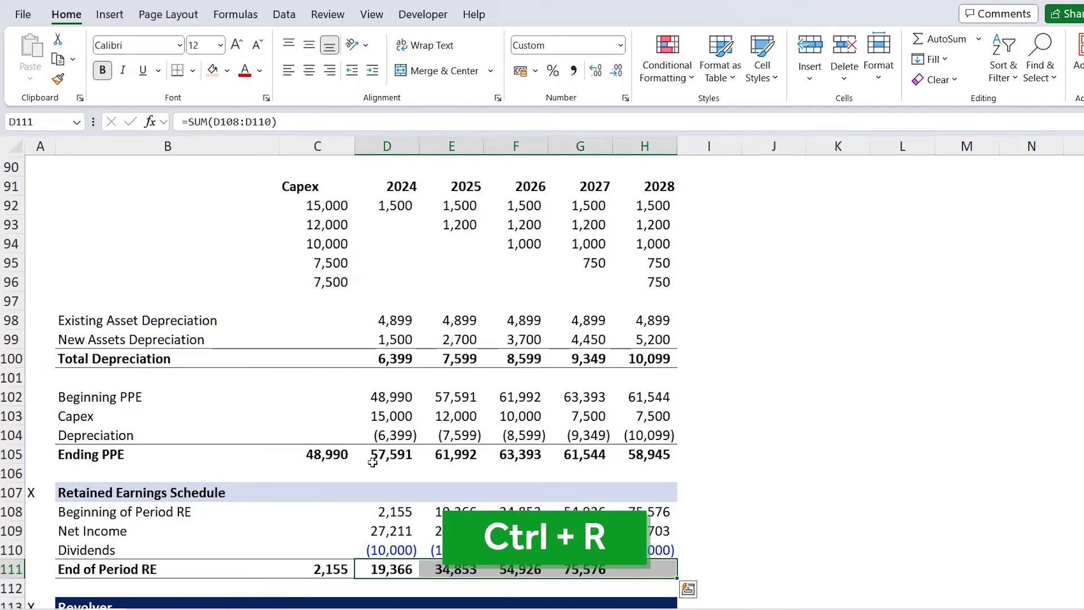
Try filling the 2024 Dividends value from D110 across to H110, and undo the fill
left_click(389, 550)
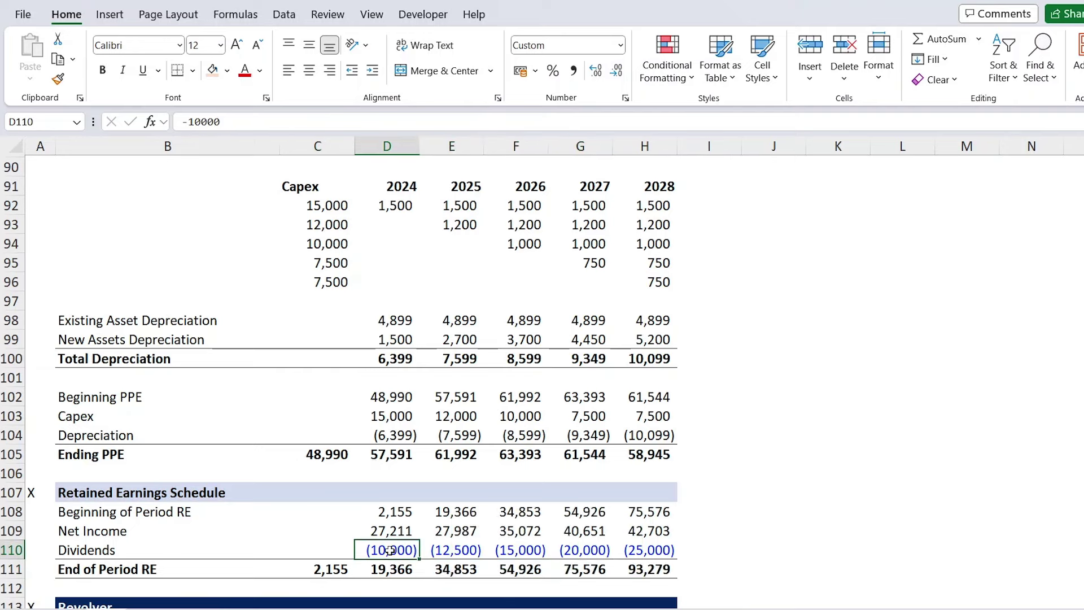
key("shift+Right")
key("shift+Right")
key("shift+Right")
key("shift+Right")
key("ctrl+r")
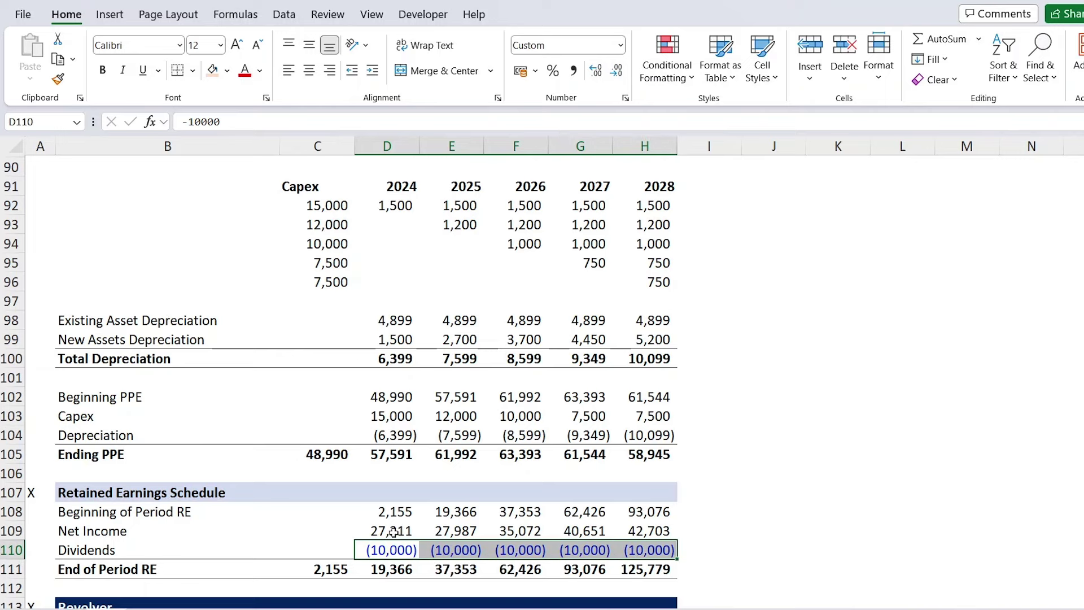
key("ctrl+z")
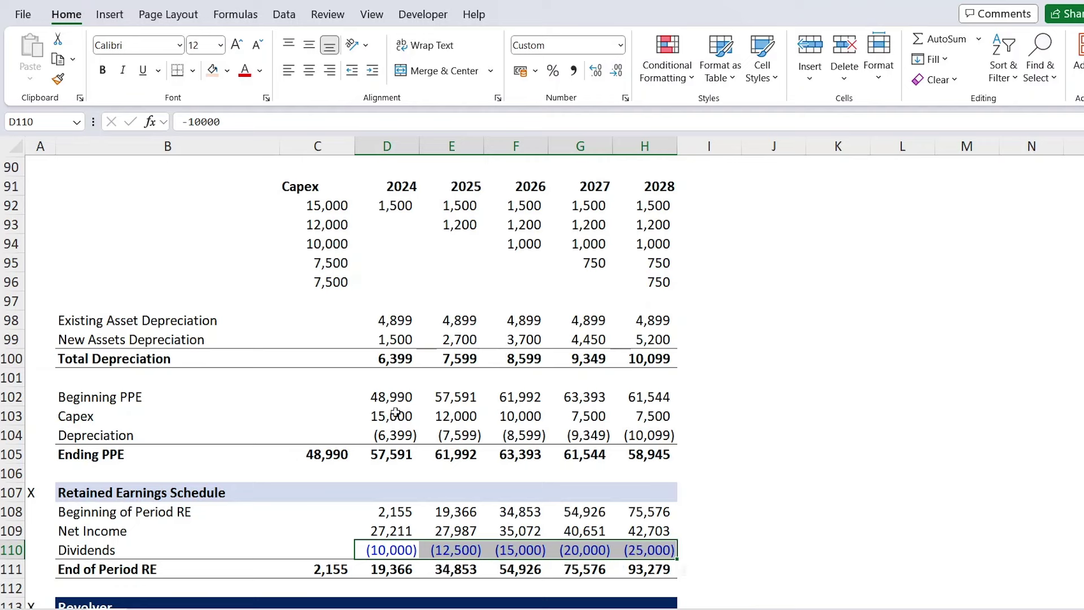
Link 2024F Retained Earnings in D33 of the balance sheet to the schedule's End of Period RE, =D111
scroll(395, 412, "up", 18)
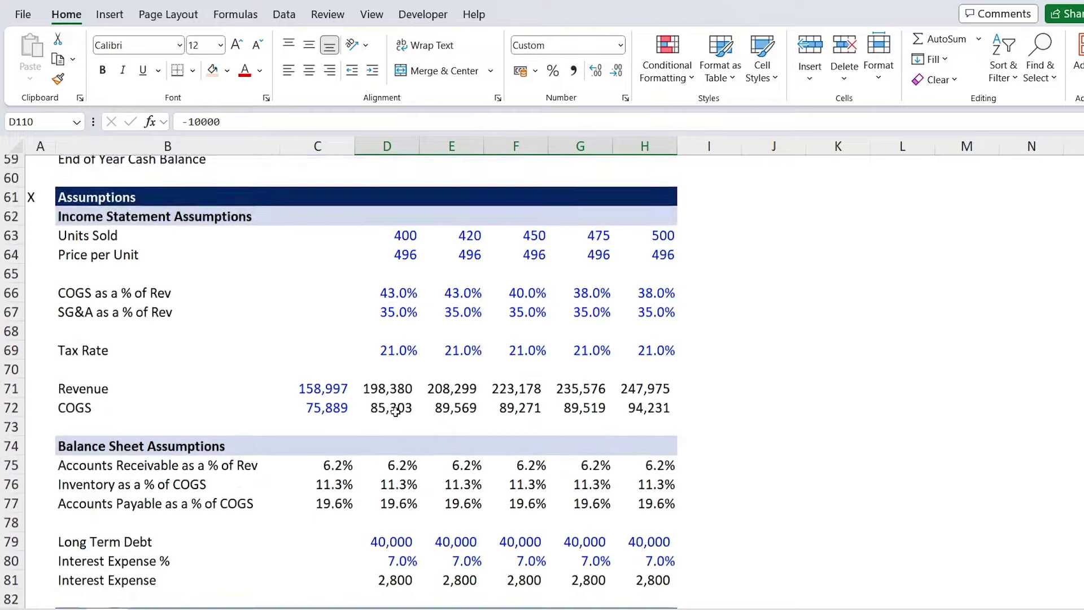
scroll(395, 412, "up", 6)
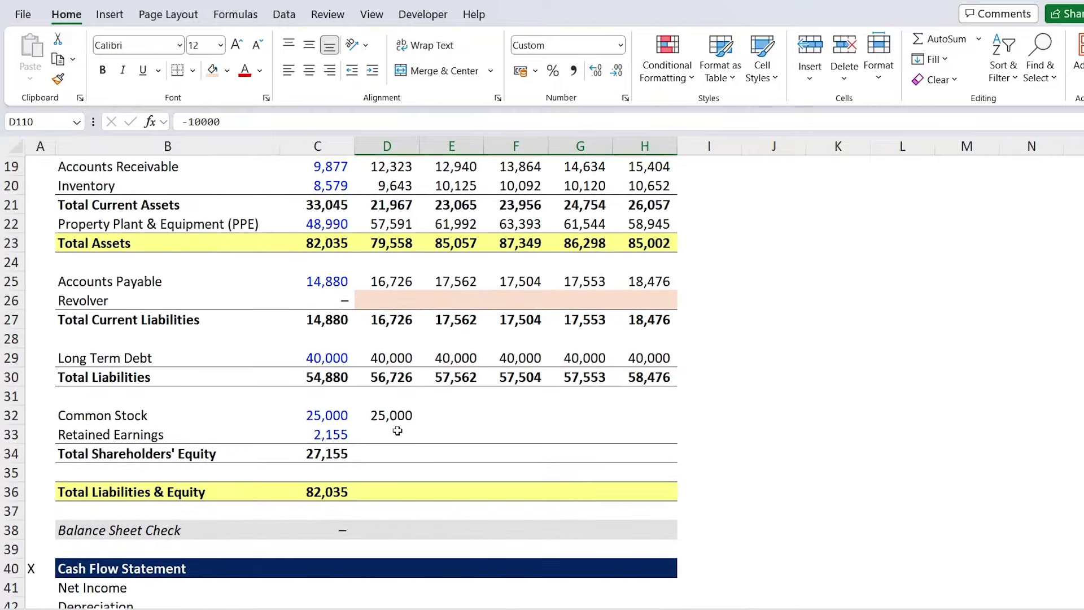
left_click(398, 430)
type("=")
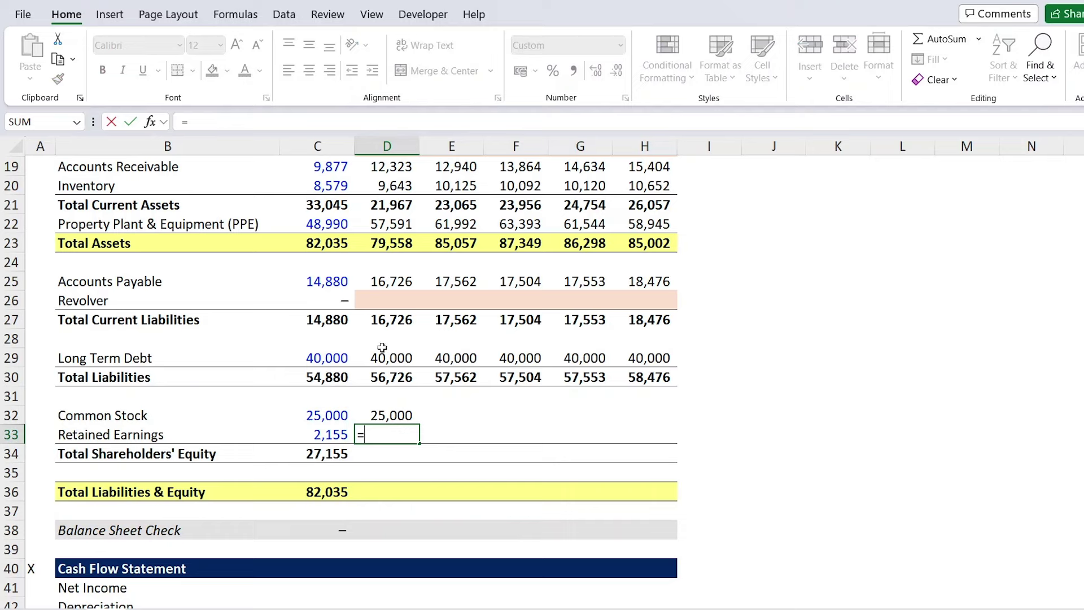
scroll(399, 412, "down", 16)
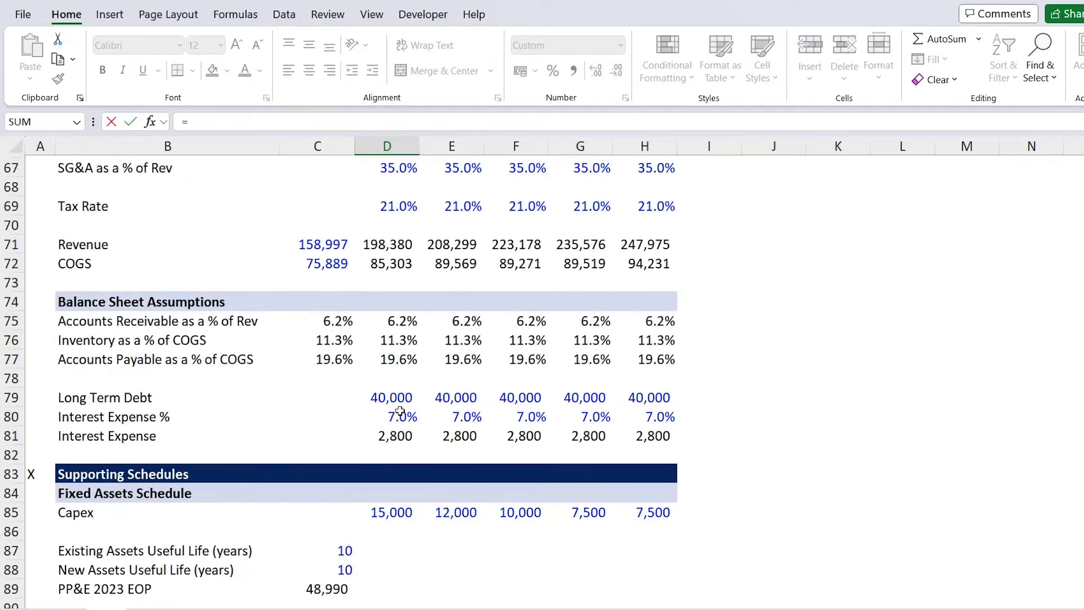
scroll(384, 506, "down", 8)
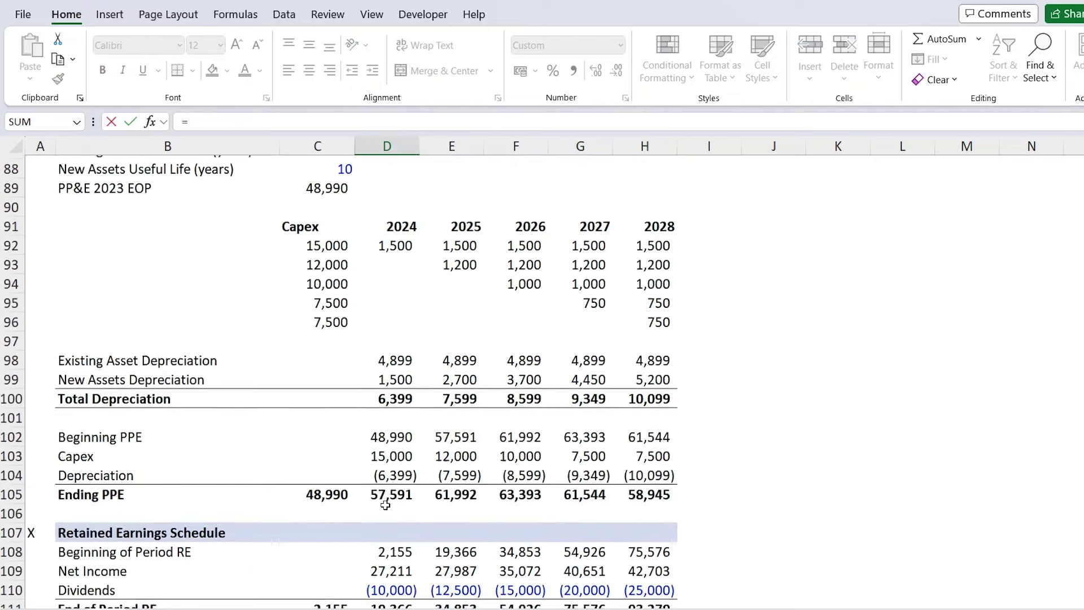
left_click(389, 540)
key("Return")
Copy the 2024F Common Stock and Retained Earnings formulas from D32:D33 across to column H
scroll(388, 540, "up", 4)
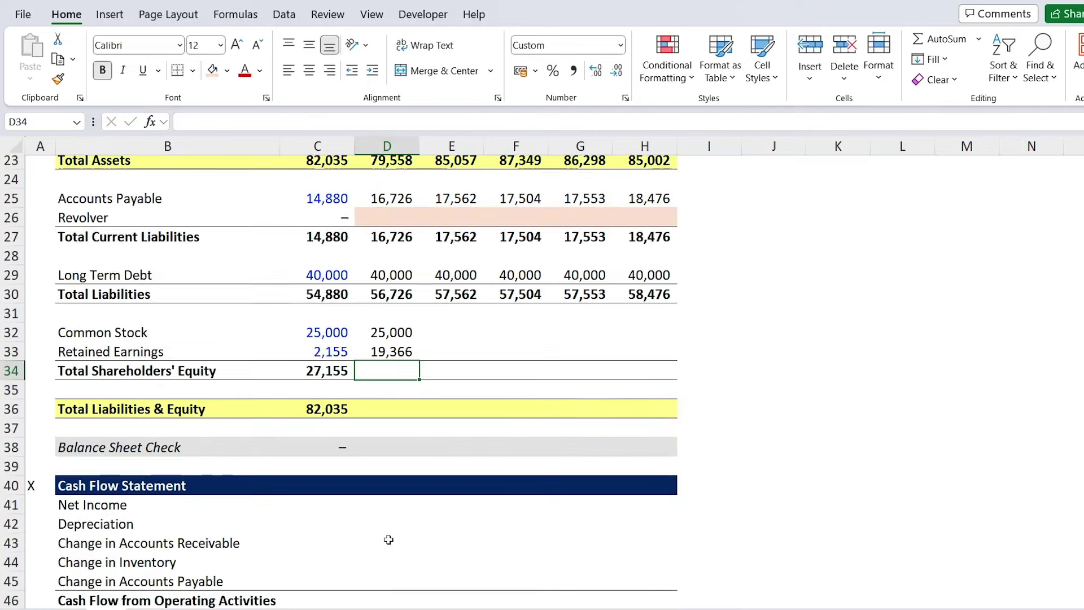
key("Up")
key("Up")
key("shift+Down")
key("shift+Right")
key("shift+Right")
key("shift+Right")
key("shift+Right")
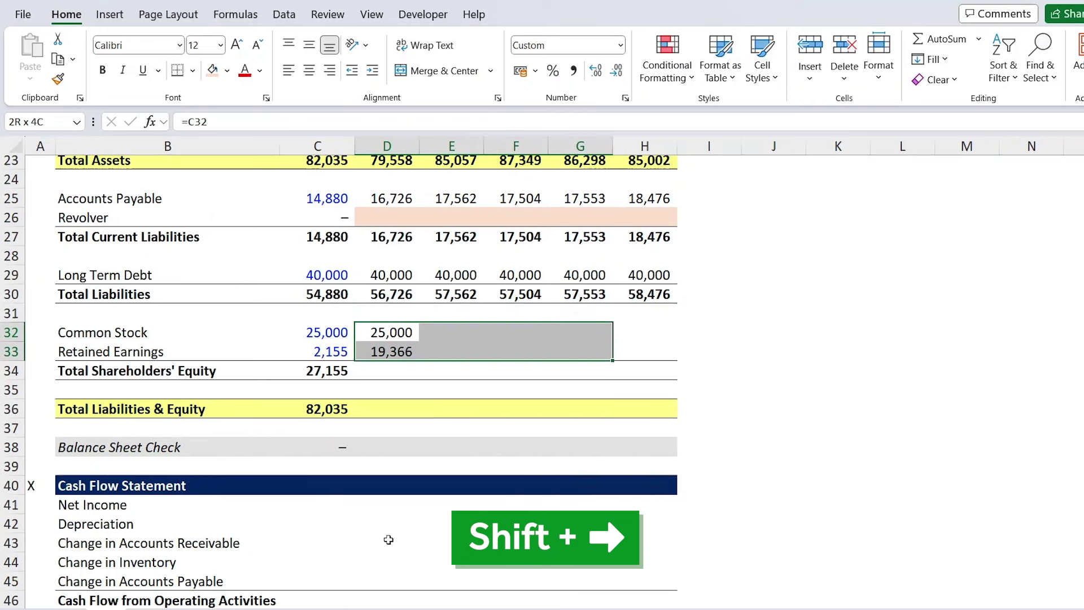
key("ctrl+r")
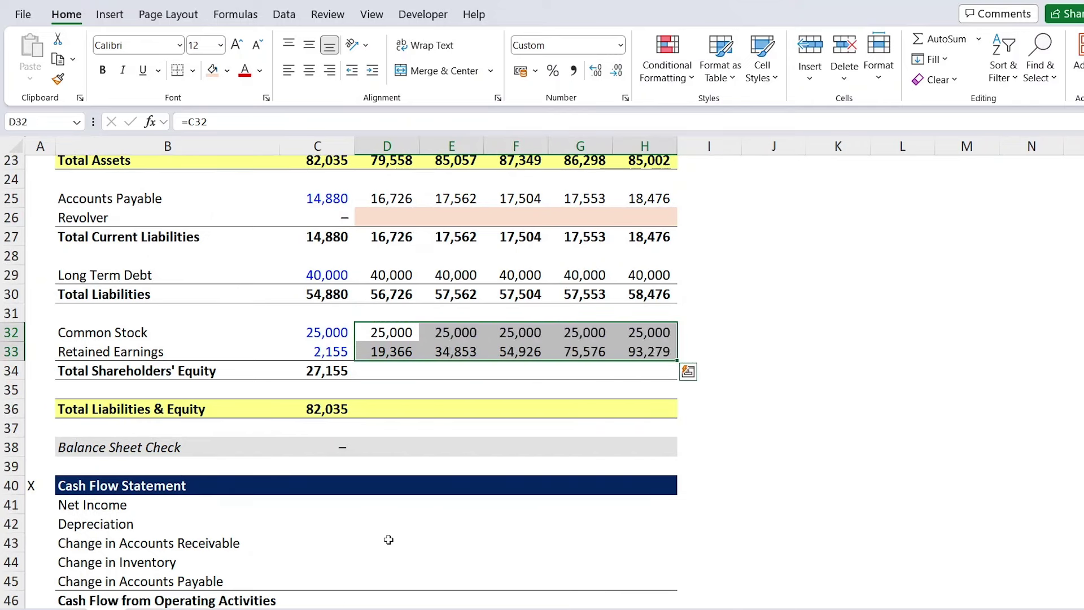
Copy the Total Shareholders' Equity formula from C34 across to H34
key("Down")
key("Down")
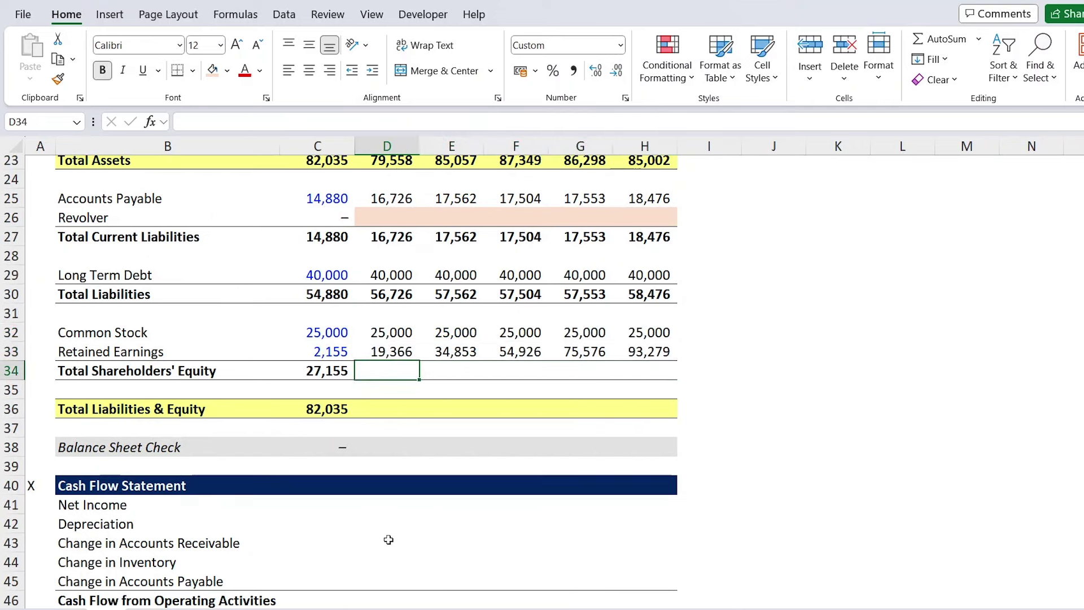
key("Left")
key("shift+Right")
key("shift+Right")
key("shift+Right")
key("shift+Right")
key("shift+Right")
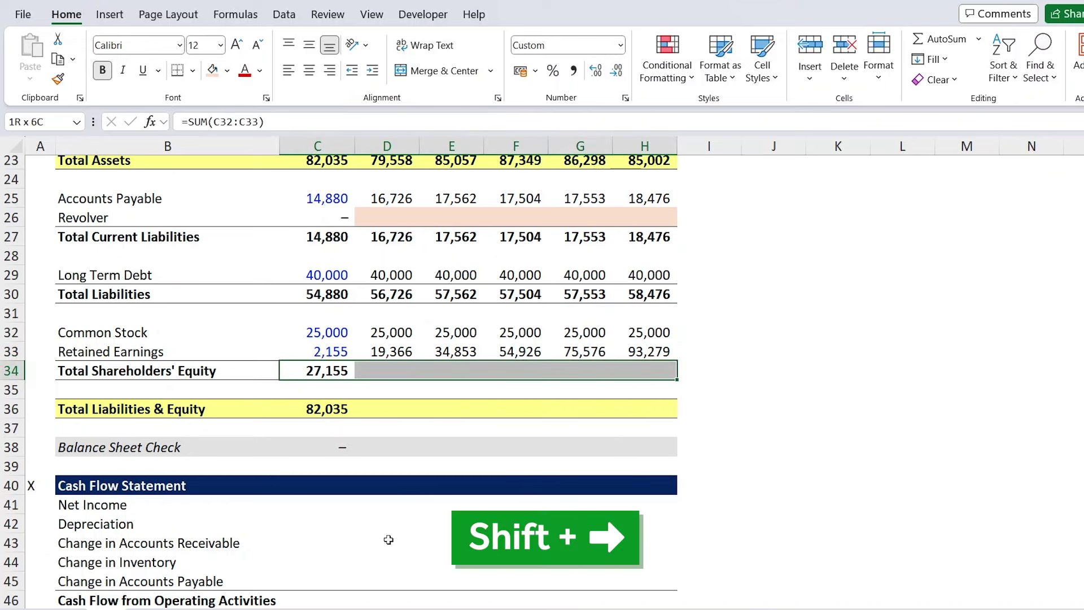
key("ctrl+r")
Calculate 2024F Total Liabilities & Equity in D36 as Total Liabilities plus Total Shareholders' Equity, =D30+D34
left_click(388, 540)
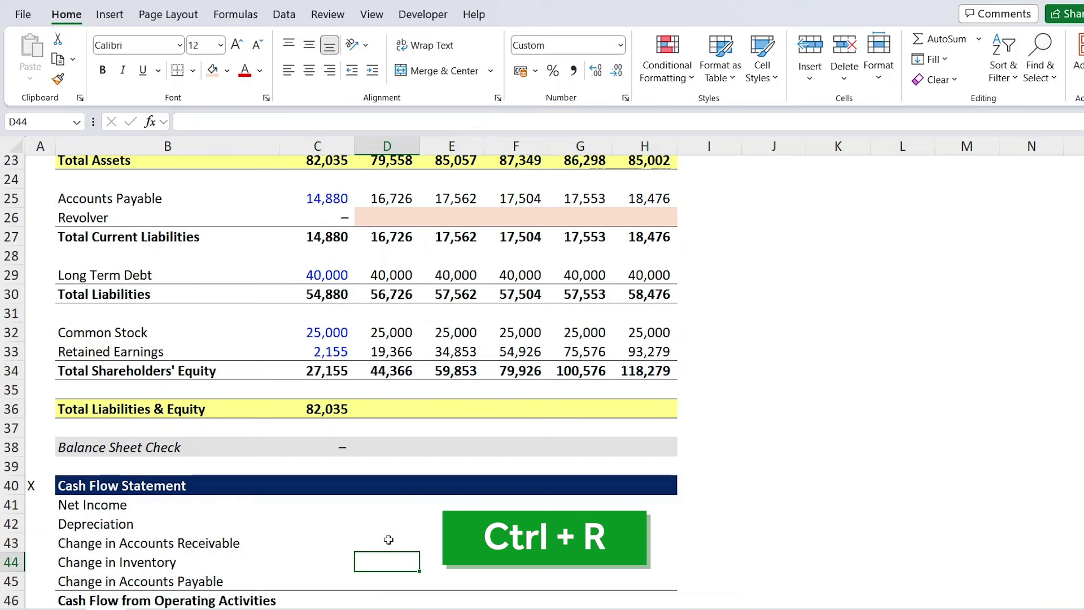
key("Up")
key("Up")
key("Up")
key("Up")
key("Up")
key("Up")
key("Up")
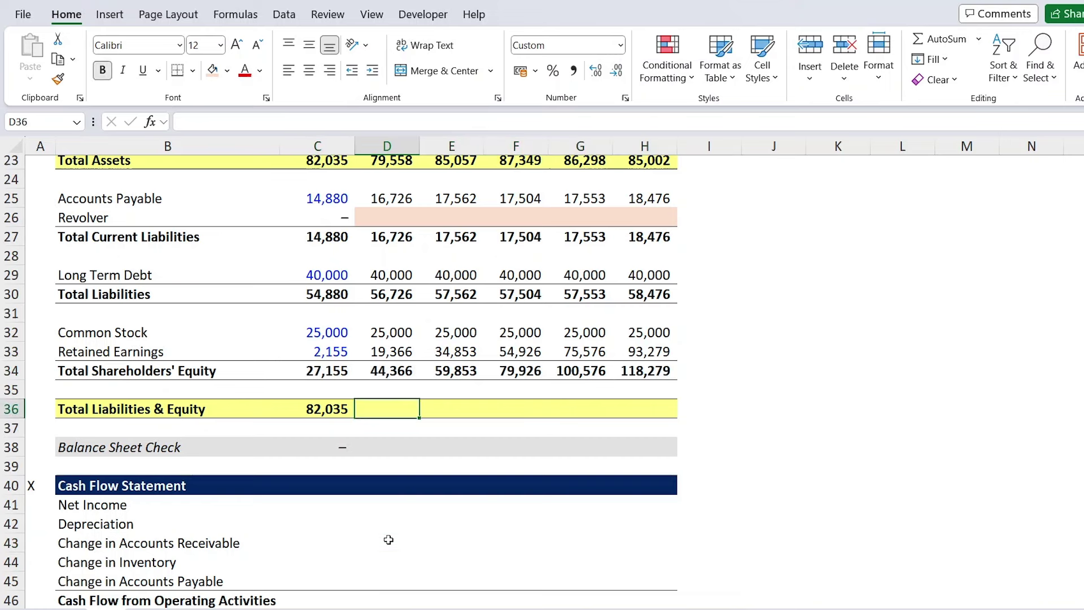
type("=")
key("Up")
key("Up")
key("Up")
key("Up")
key("Up")
key("Up")
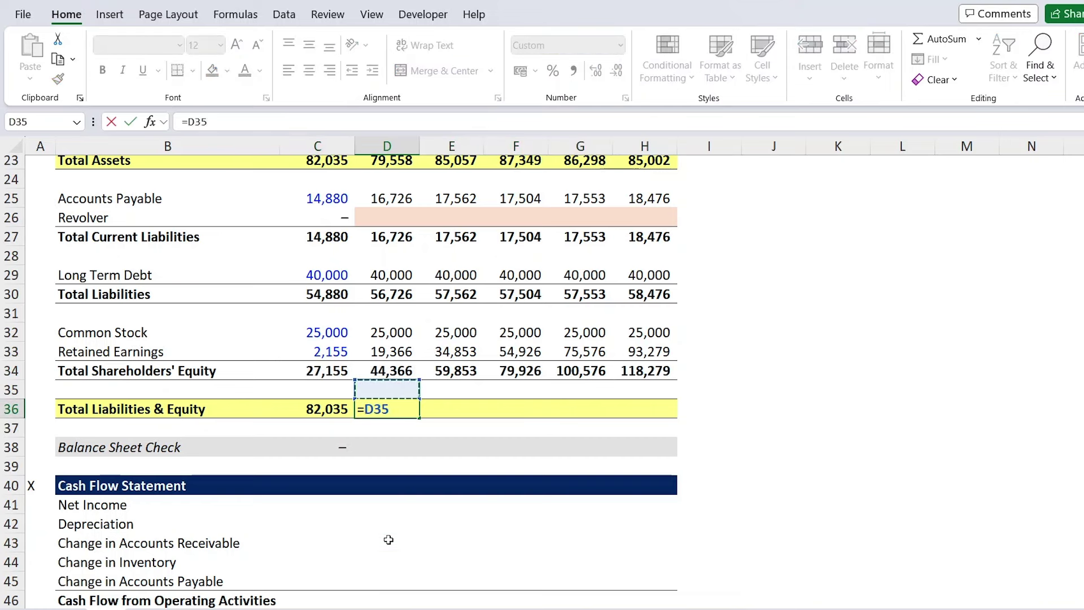
type("+")
key("Up")
key("Up")
key("Up")
key("Down")
key("Return")
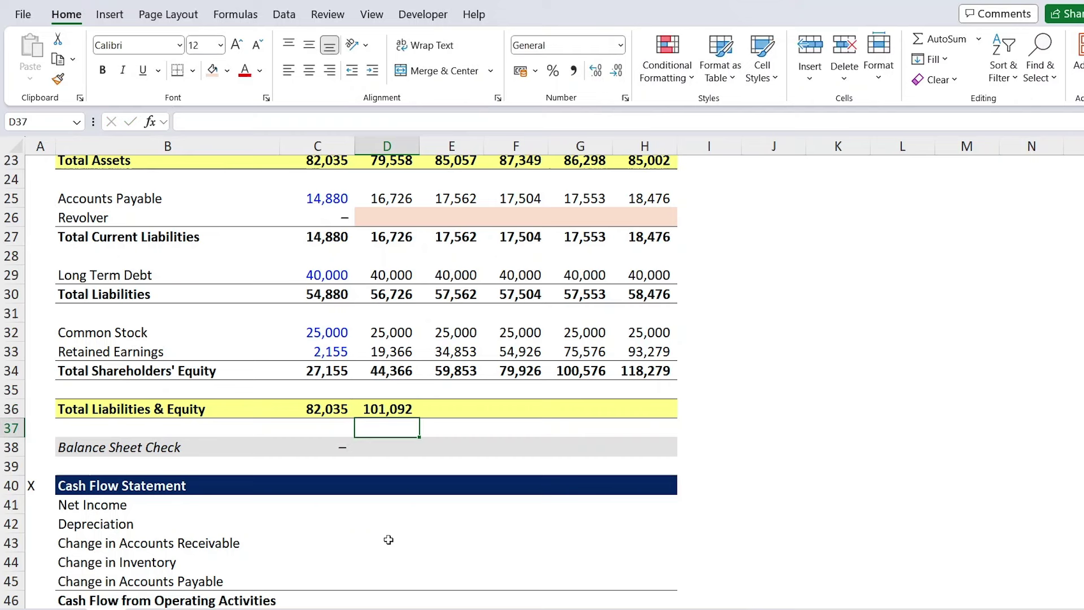
Copy the Total Liabilities & Equity formula from D36 across to H36
key("Up")
key("shift+Right")
key("shift+Right")
key("shift+Right")
key("shift+Right")
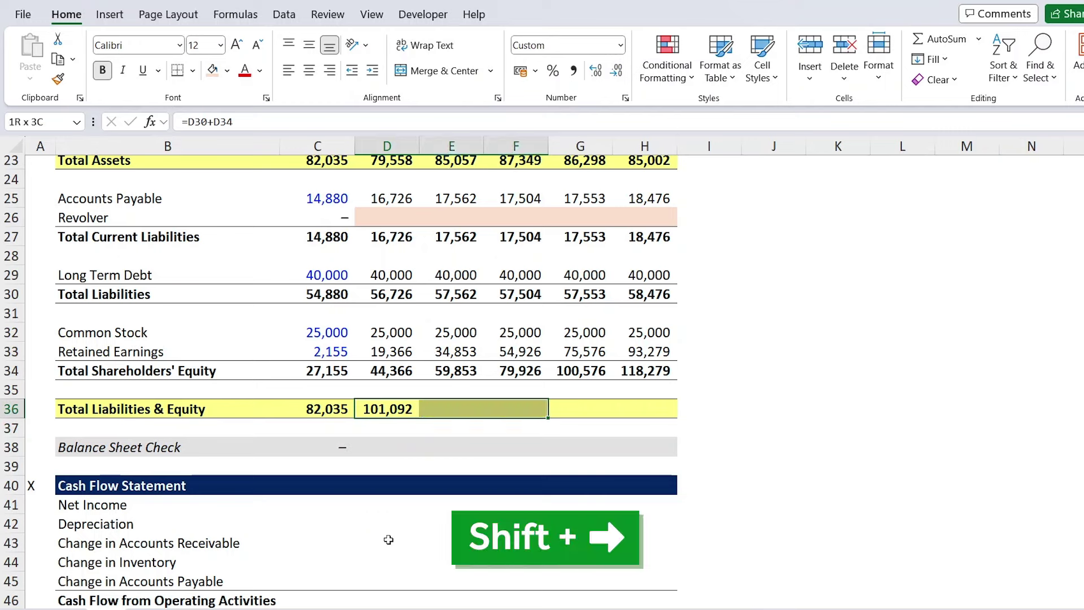
key("ctrl+r")
key("ctrl+q")
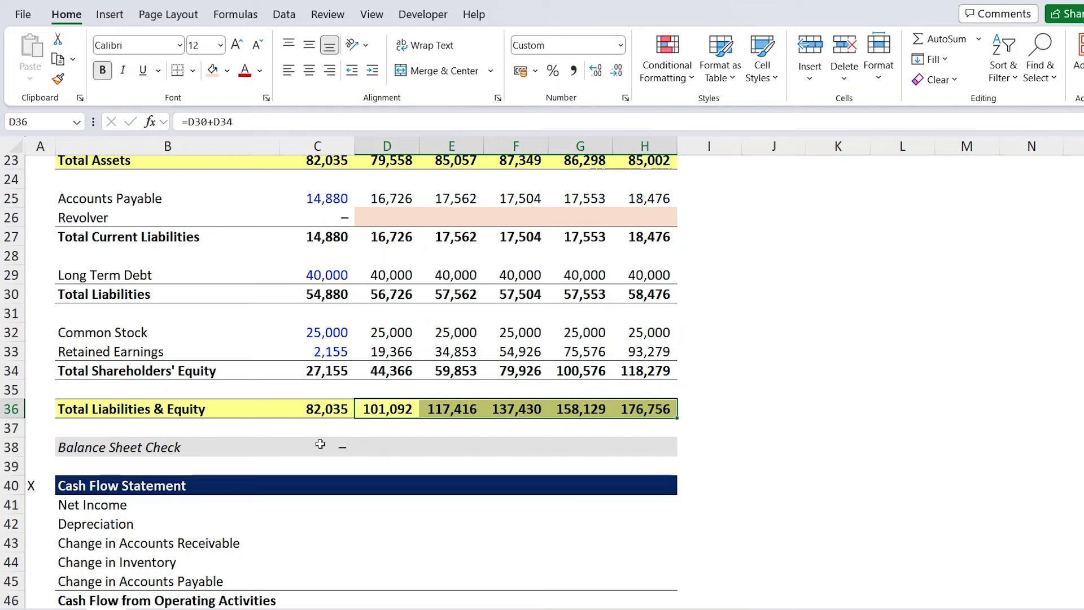
Copy the Balance Sheet Check formula from C38 across to H38 and select the 2024F check cell
left_click(320, 445)
key("shift+Right")
key("shift+Right")
key("shift+Right")
key("shift+Right")
key("shift+Right")
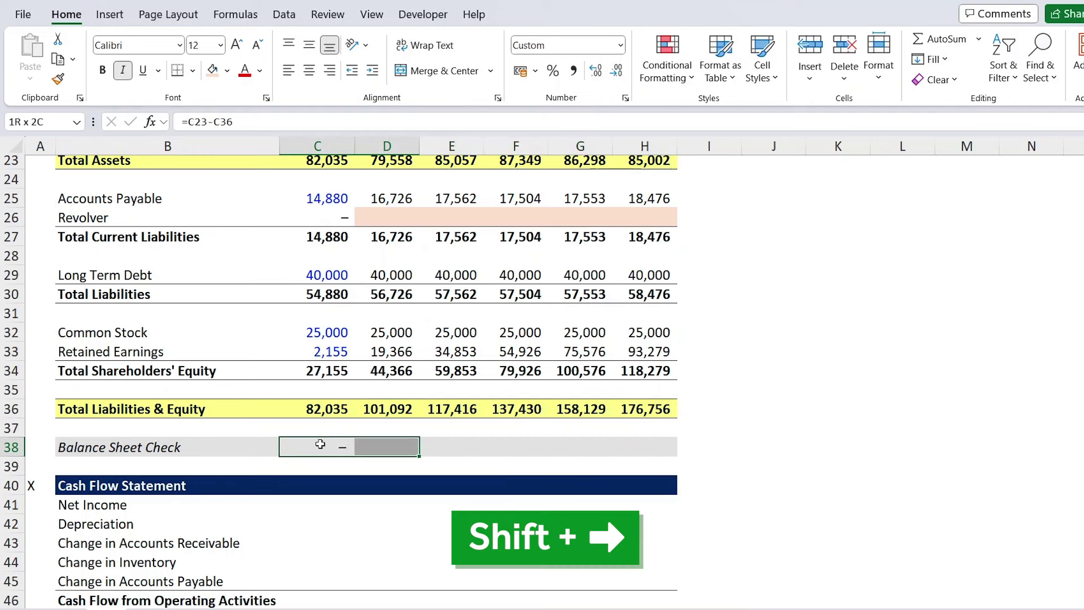
key("ctrl+r")
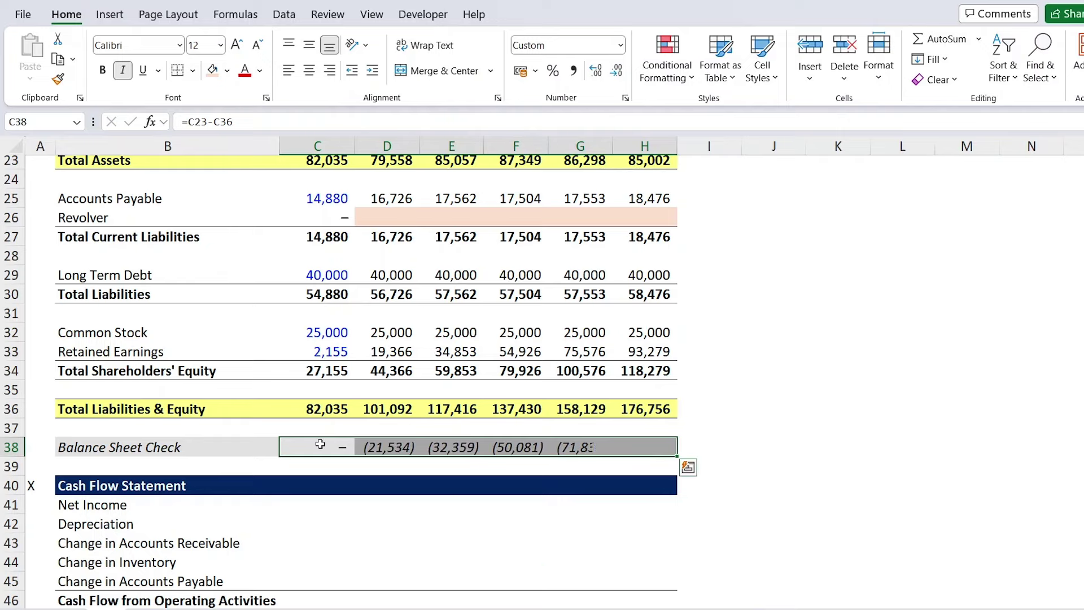
left_click(320, 445)
key("Right")
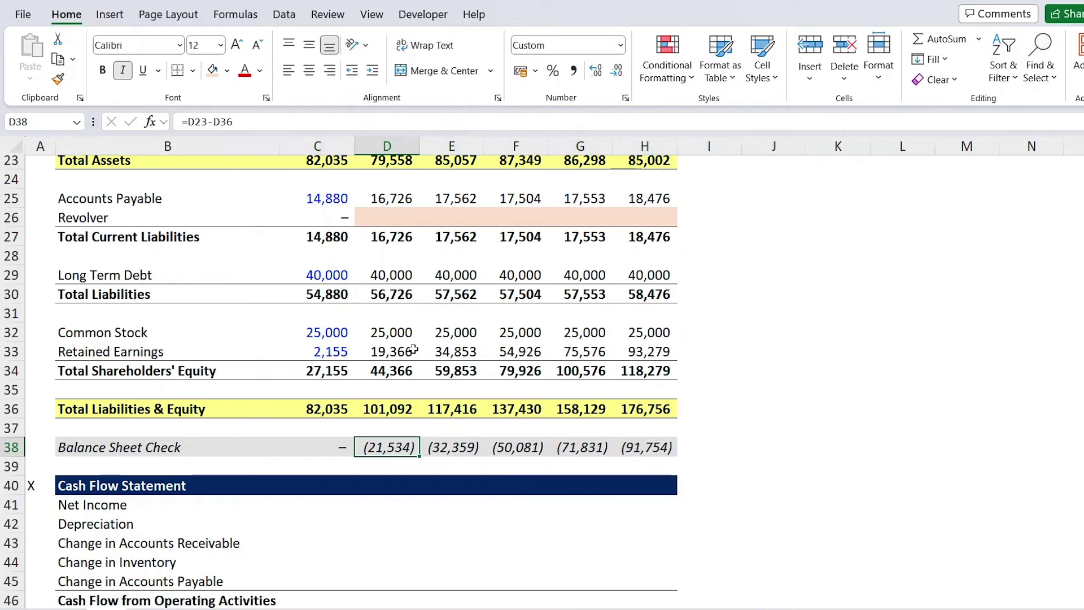
Select the forecast Cash & Cash Equivalents cells D18:H18 on the balance sheet
scroll(414, 349, "up", 3)
left_click(389, 197)
key("shift+Right")
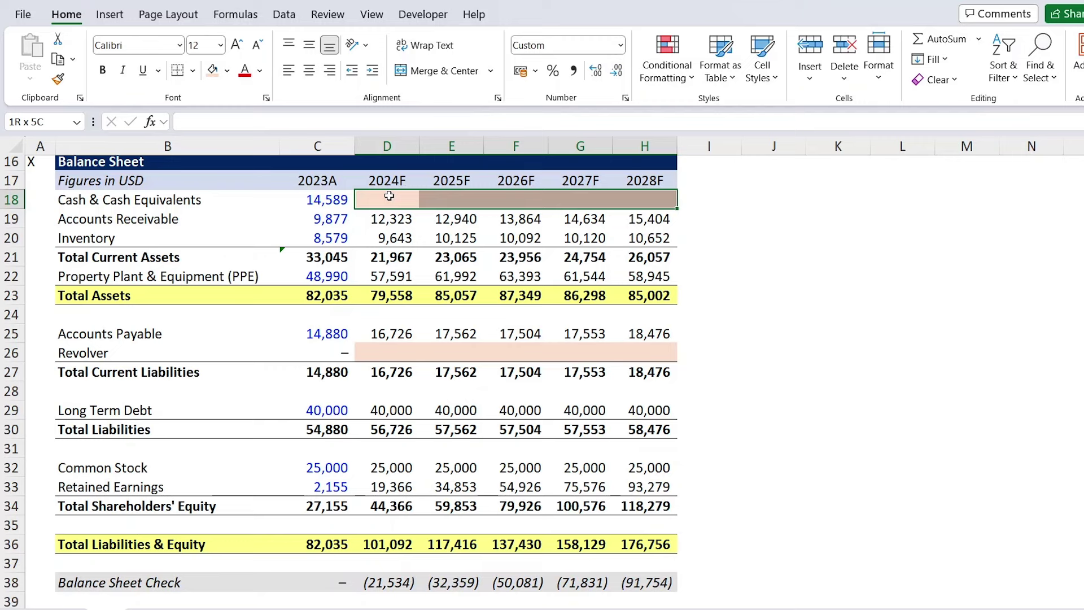
Link 2024F Net Income in D41 of the cash flow statement to the income statement's net income, =D14
key("Home")
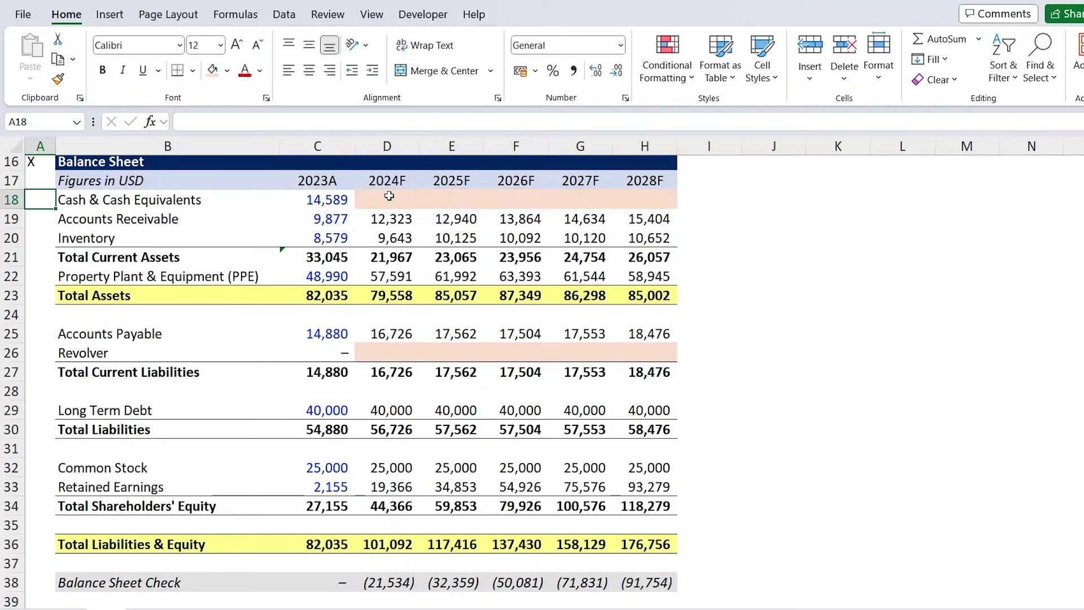
key("ctrl+Down")
key("ctrl+Down")
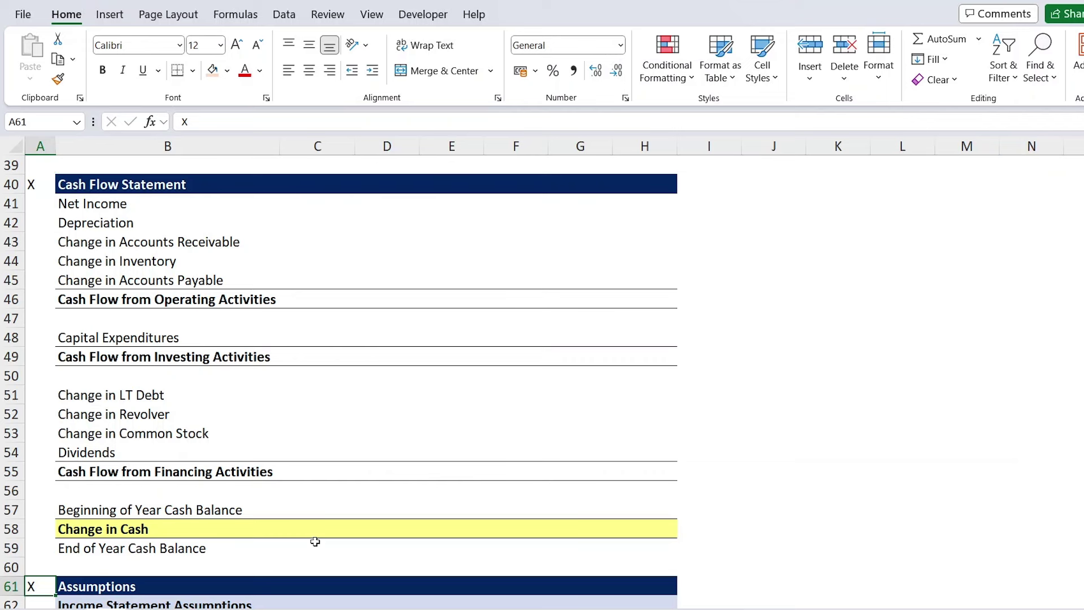
left_click(349, 218)
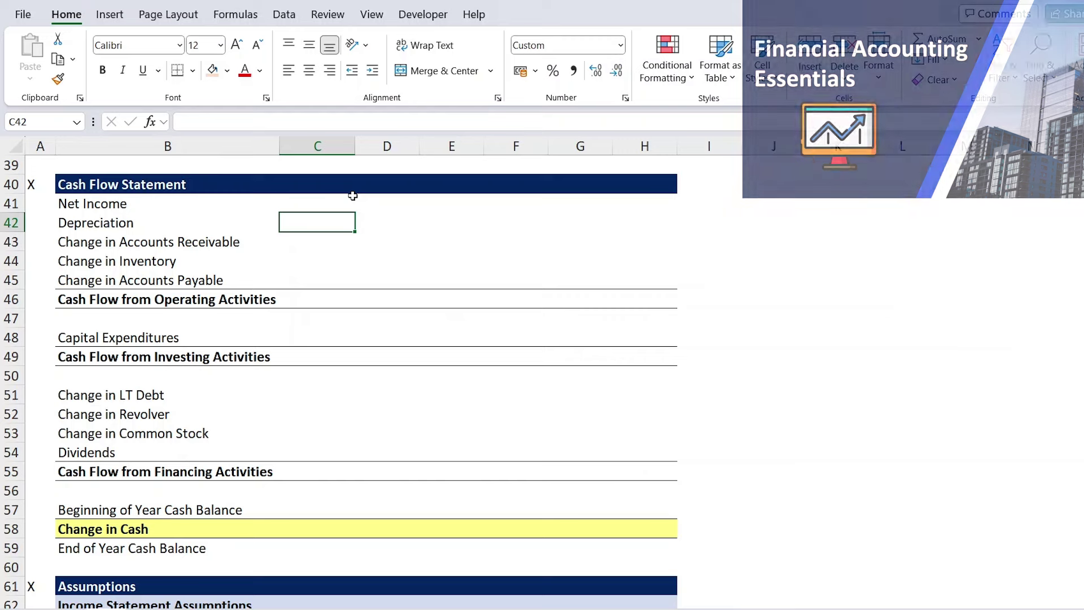
left_click(353, 195)
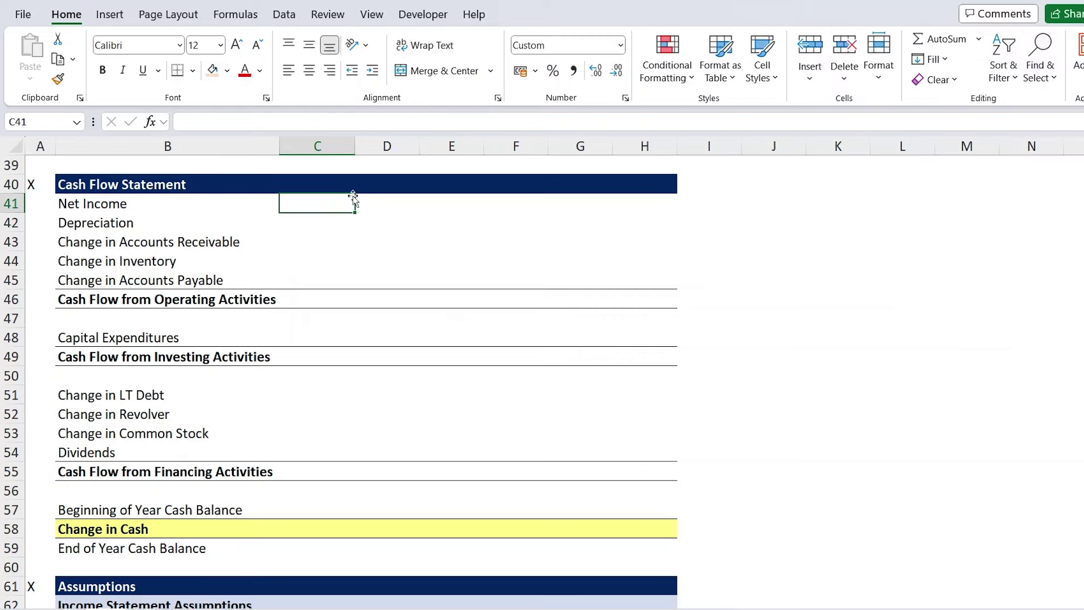
scroll(230, 247, "up", 4)
key("Right")
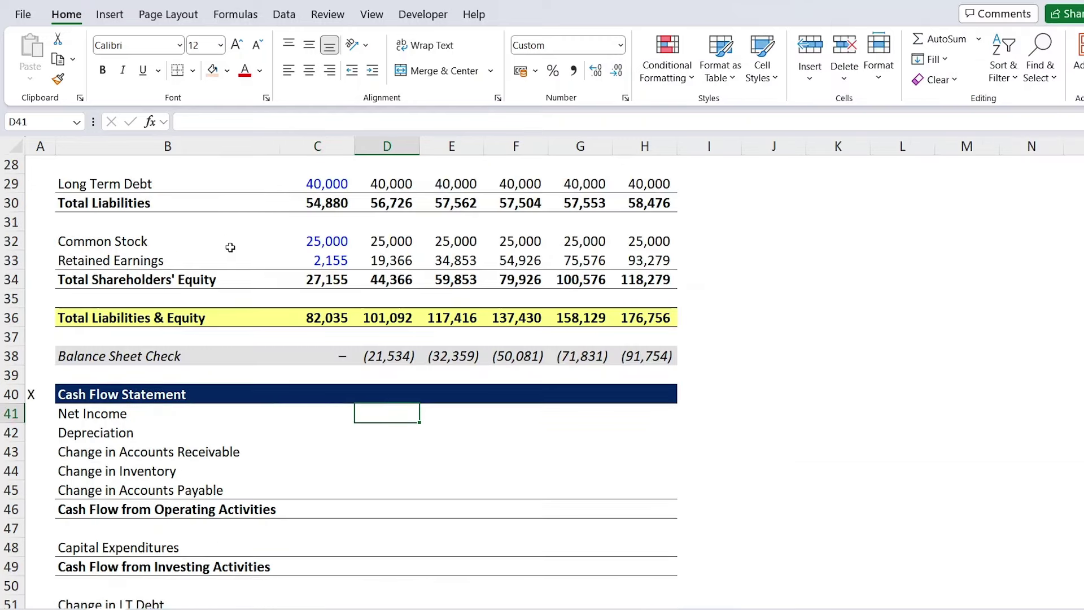
type("=")
scroll(464, 304, "up", 9)
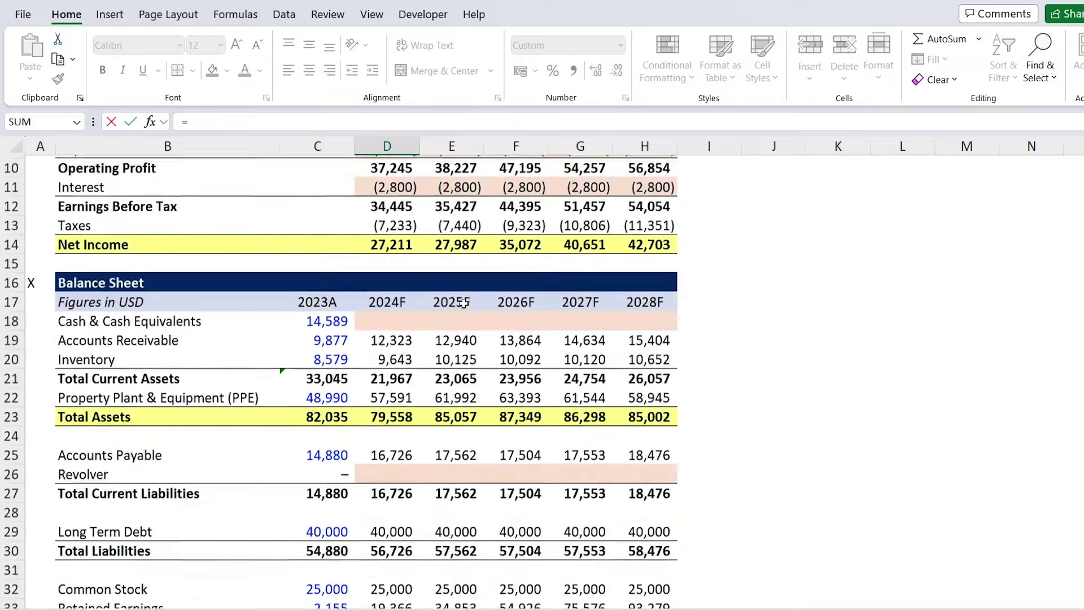
left_click(384, 401)
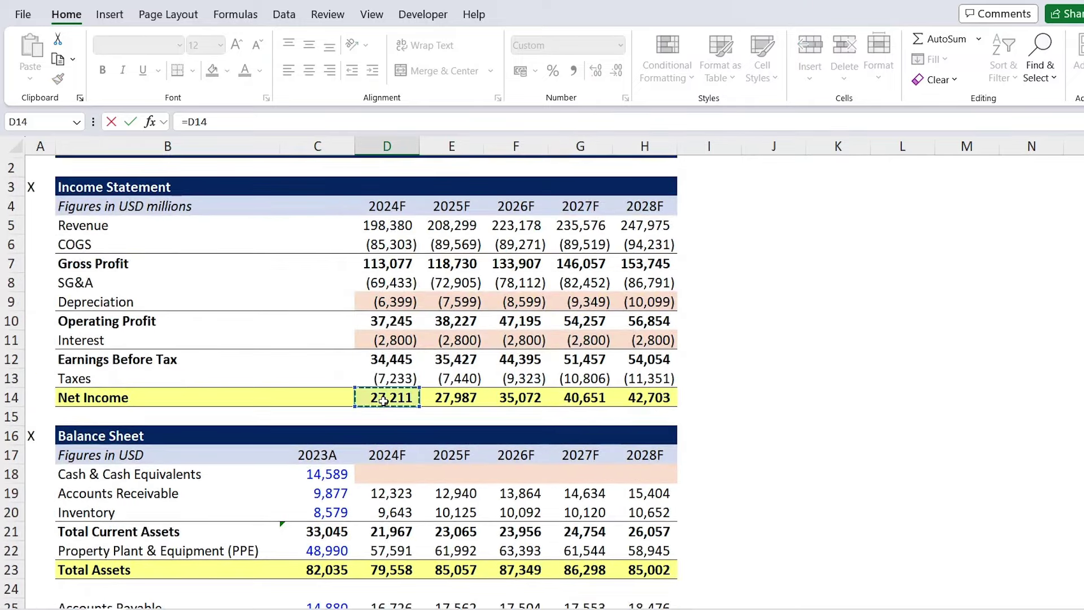
key("Return")
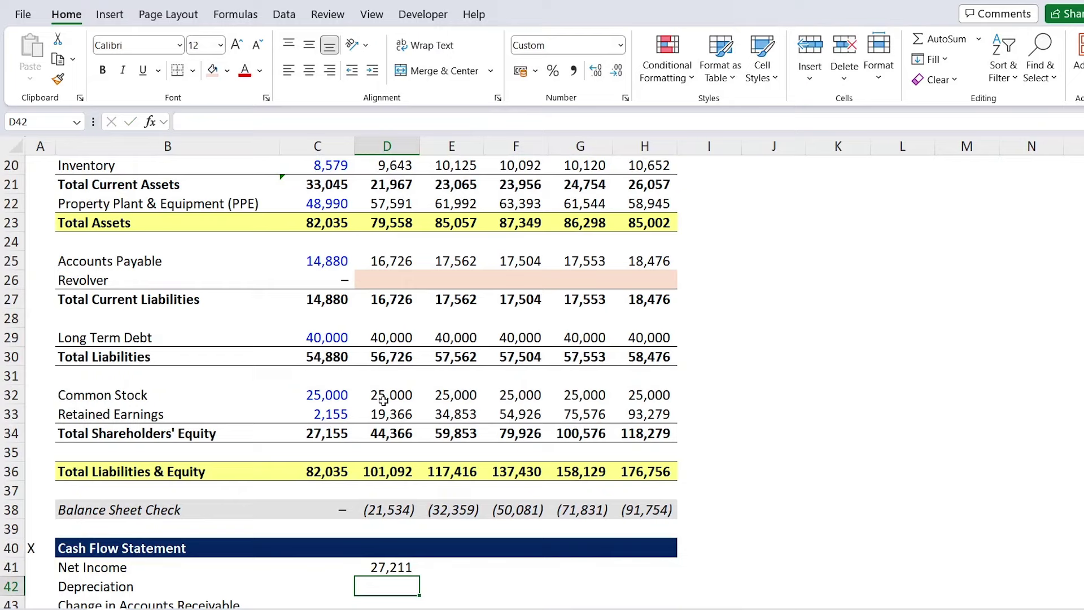
Add back 2024F Depreciation in D42 as the negative of the income statement's depreciation, =-D9
type("=")
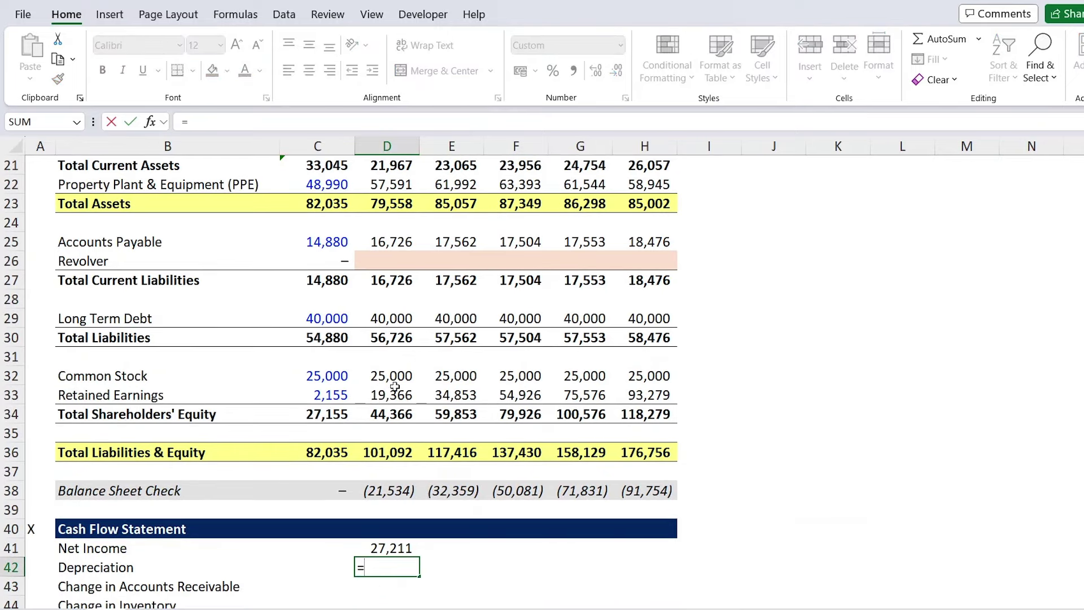
scroll(395, 387, "up", 1)
scroll(394, 386, "down", 1)
type("-")
scroll(394, 386, "down", 1)
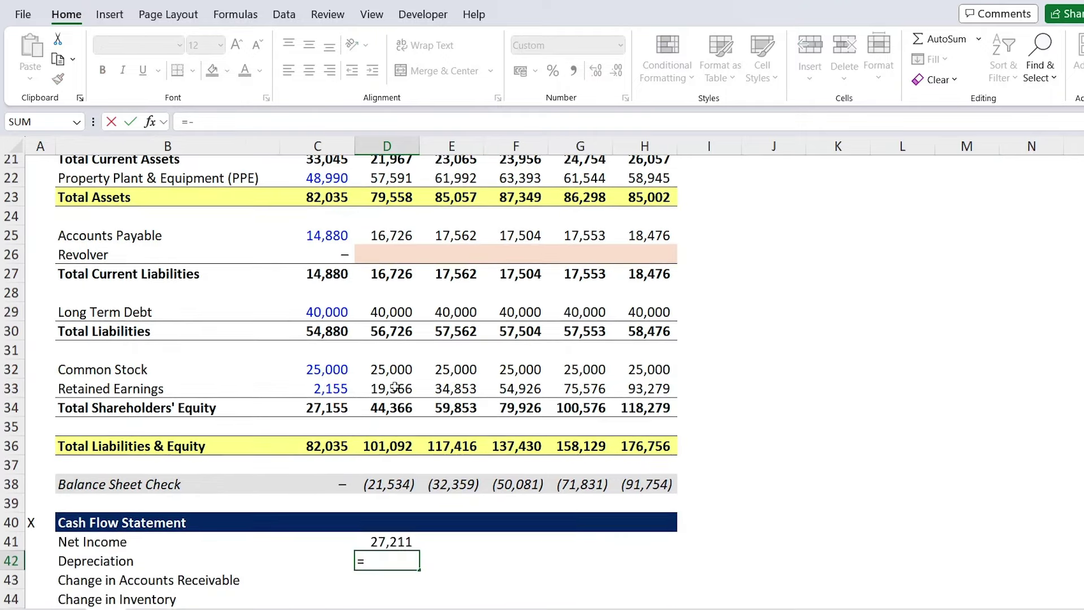
scroll(348, 365, "up", 7)
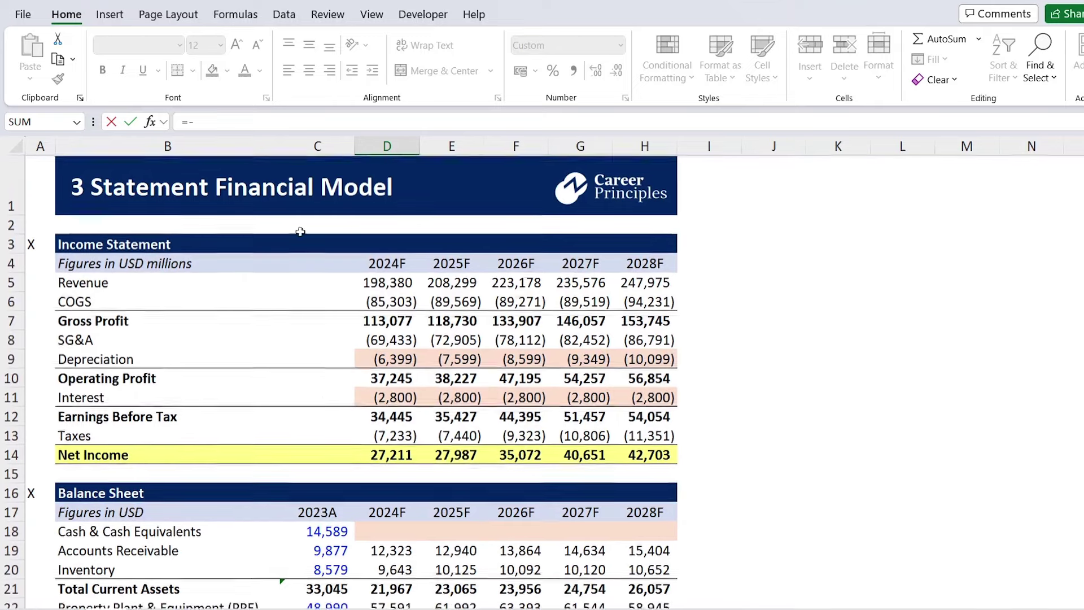
mouse_move(382, 359)
left_mouse_down()
mouse_move(379, 378)
mouse_move(377, 359)
left_mouse_up()
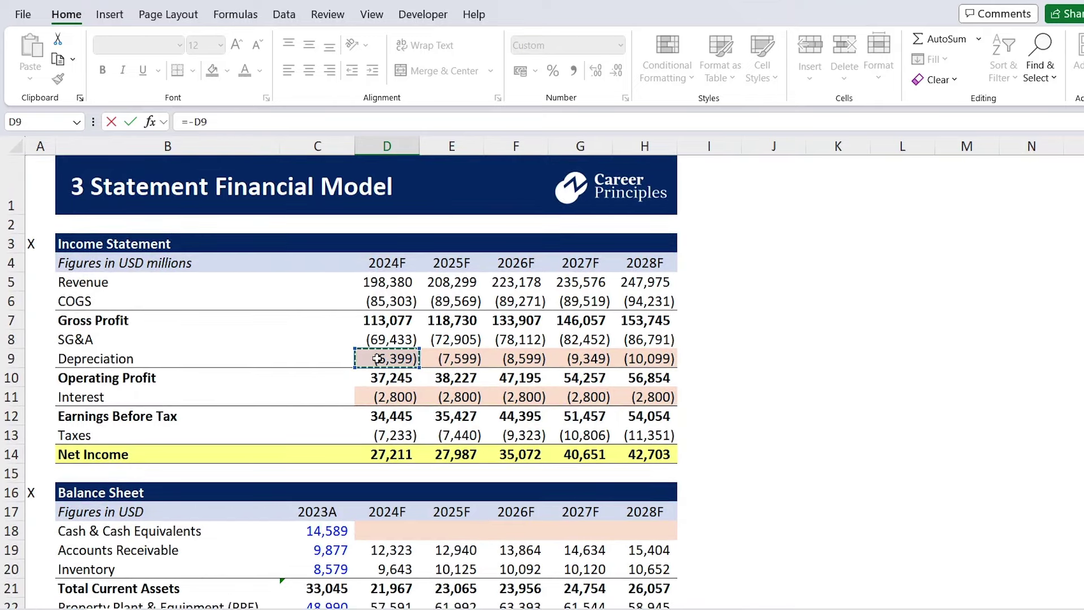
key("Return")
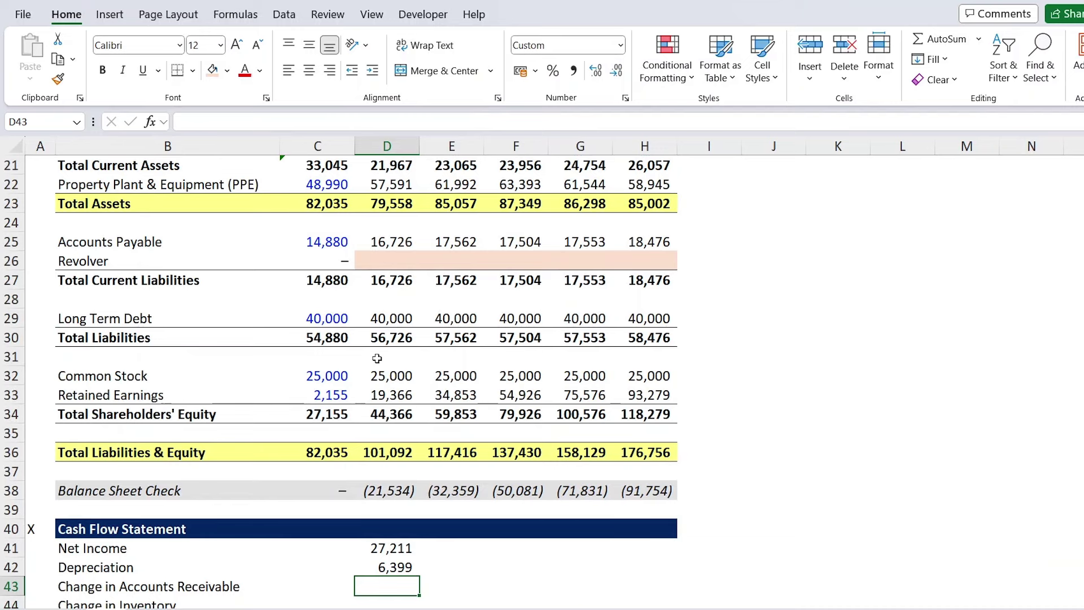
key("Down")
key("Down")
key("Down")
key("Down")
key("Down")
key("Down")
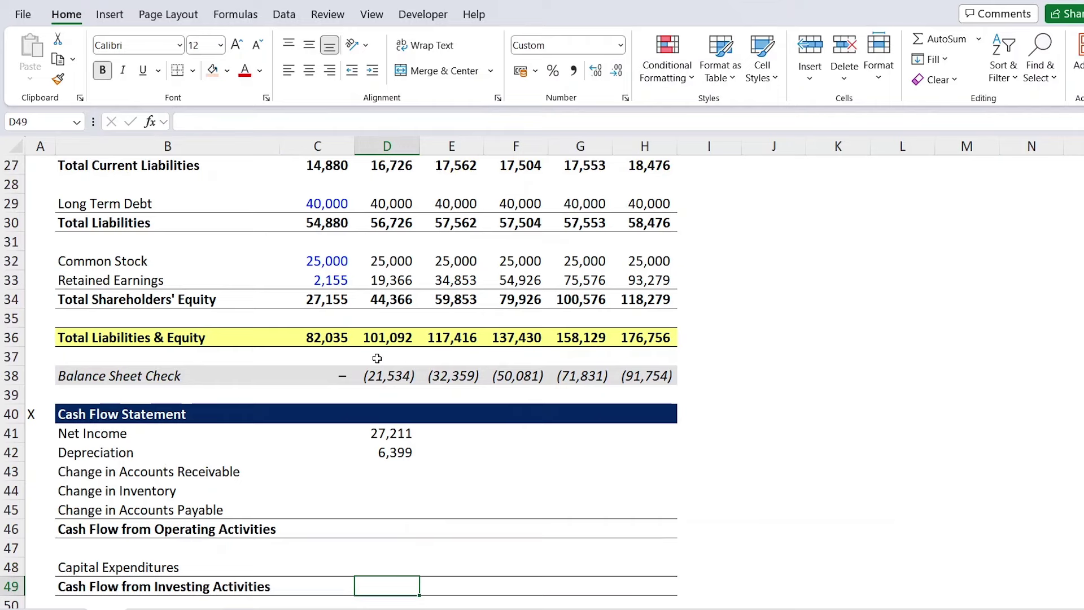
scroll(377, 358, "down", 1)
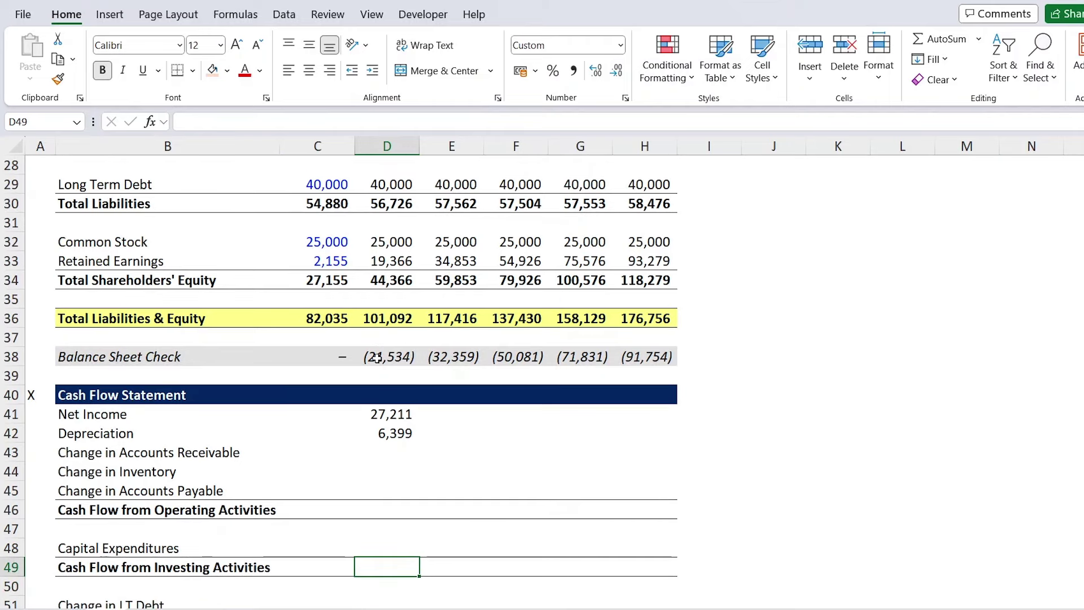
key("Up")
key("Up")
key("Up")
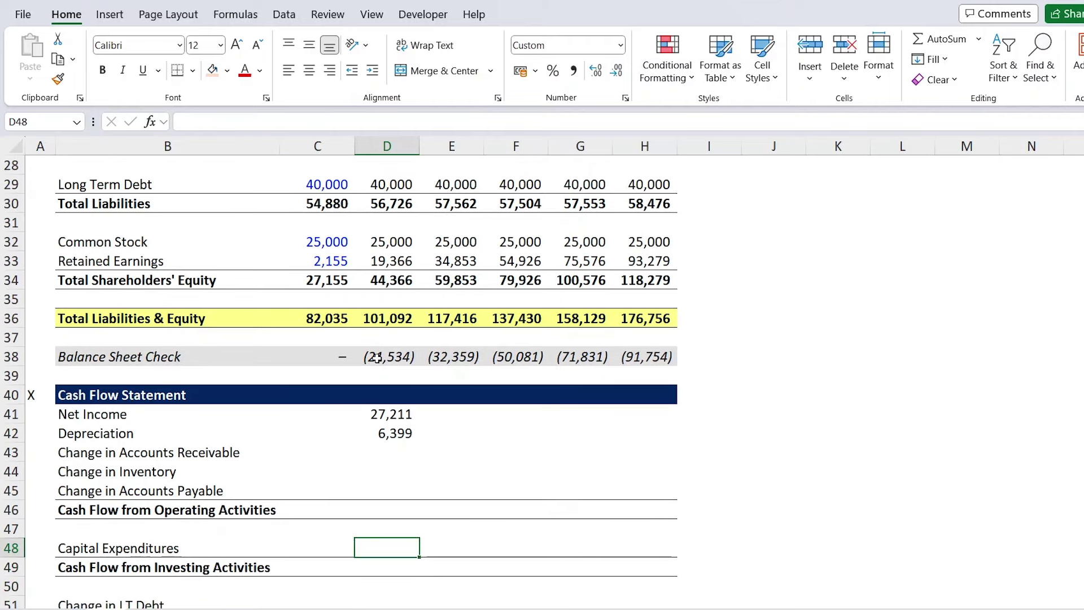
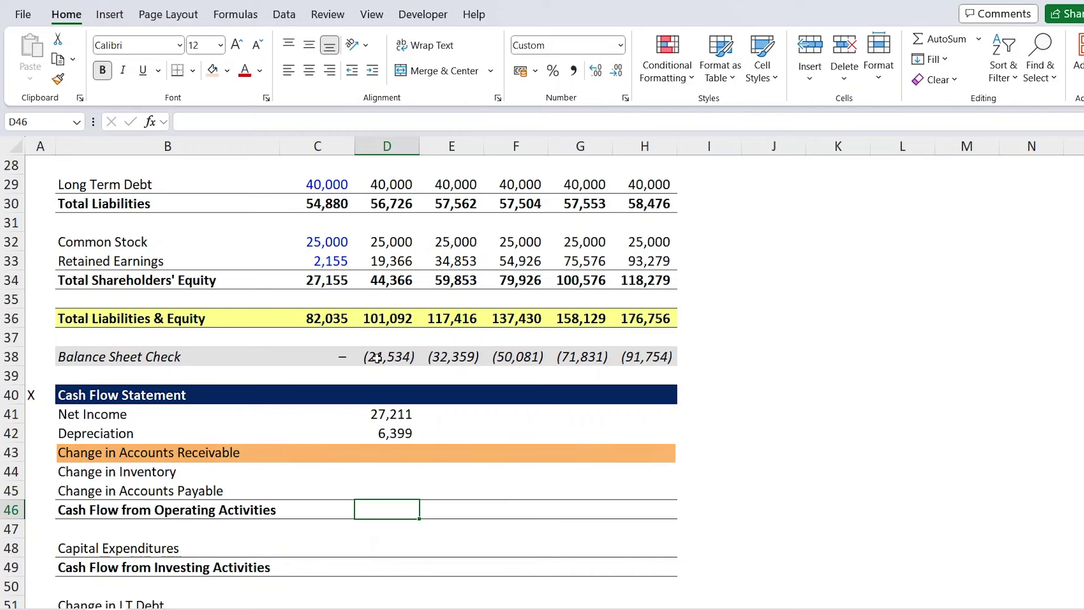
key("Up")
key("Up")
key("Up")
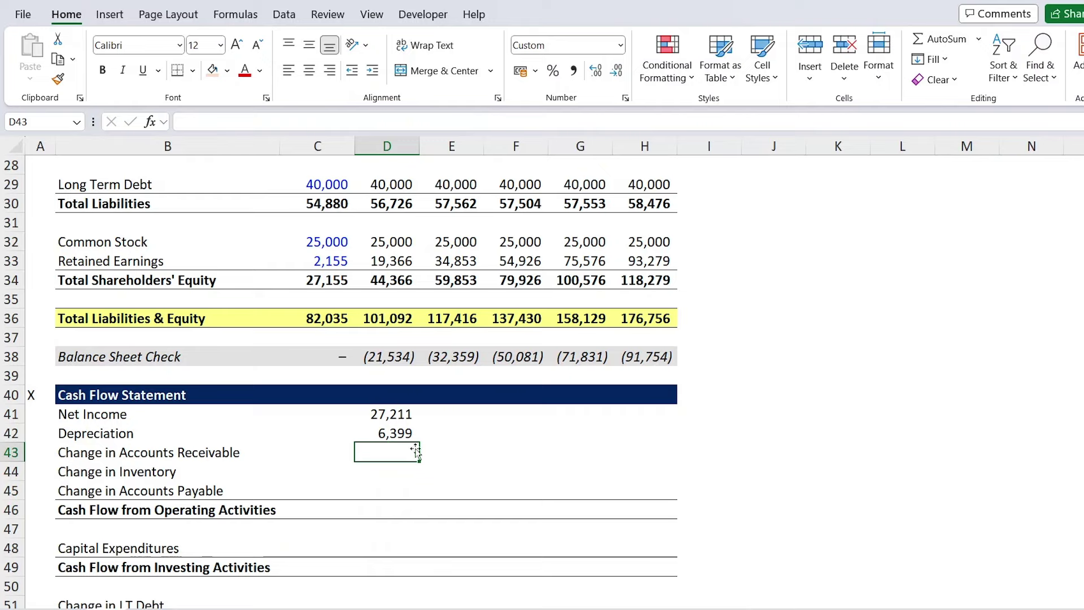
Calculate 2024F Change in Accounts Receivable in D43 as the 2023A balance minus the 2024F balance, =C19-D19
type("=")
scroll(308, 291, "up", 3)
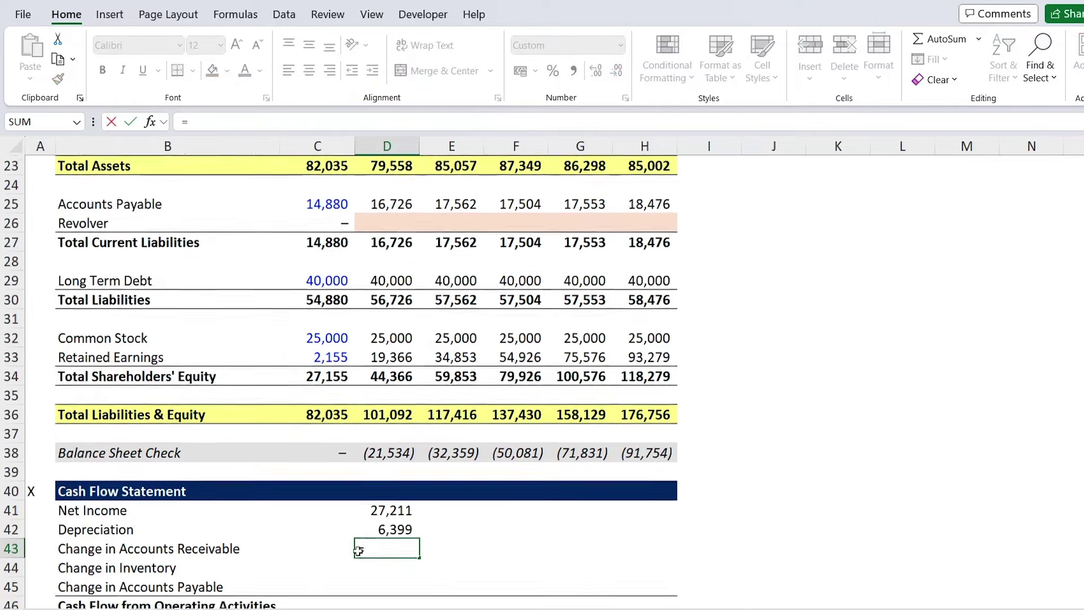
scroll(331, 528, "up", 1)
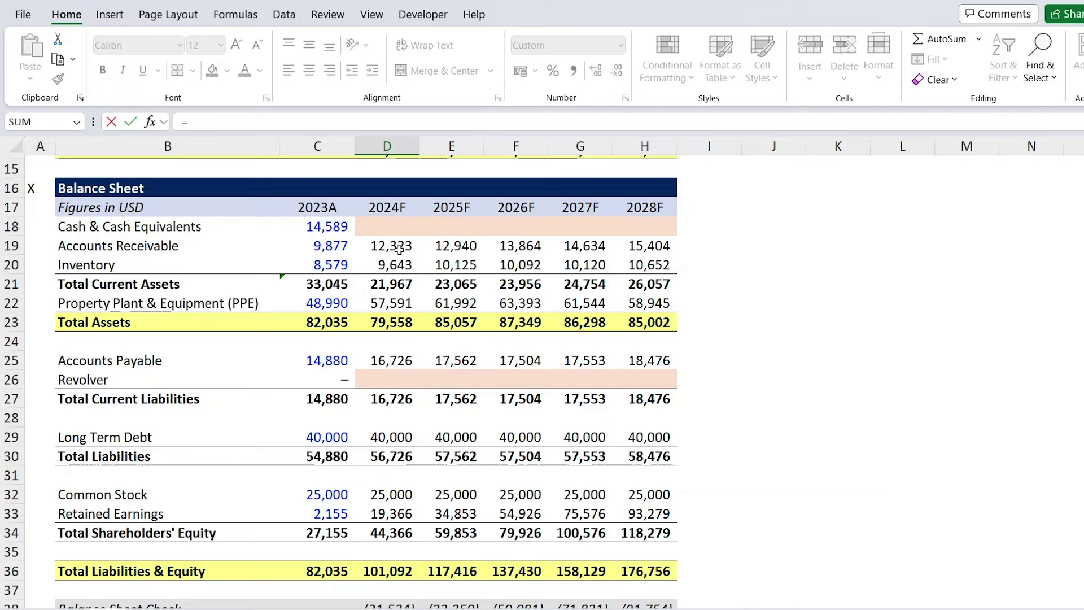
left_click(331, 250)
type("-")
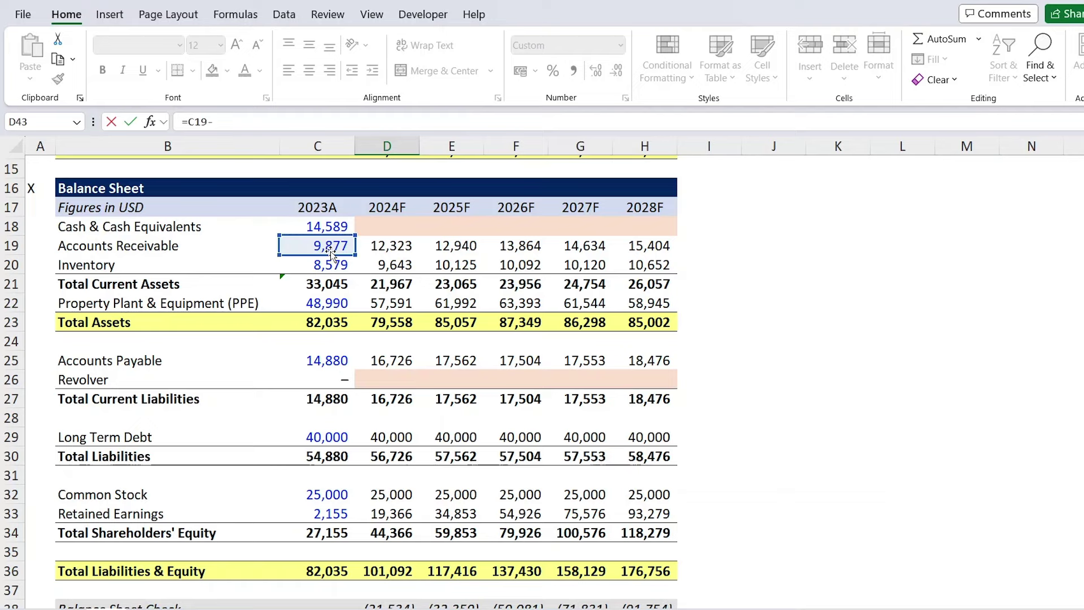
left_click(384, 244)
key("Return")
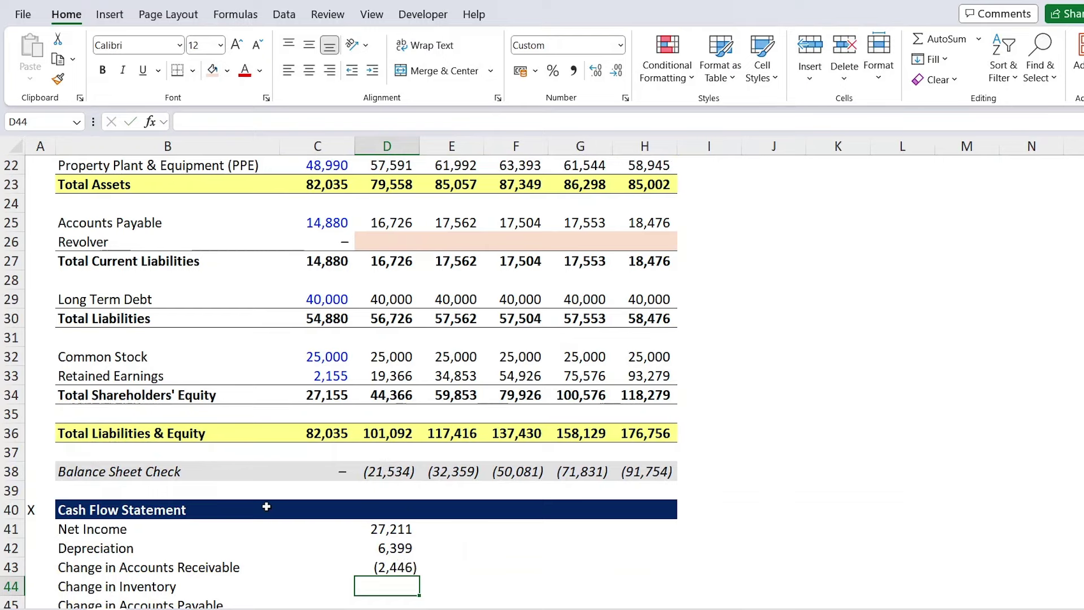
Calculate 2024F Change in Inventory in D44 as the 2023A balance minus the 2024F balance, =C20-D20
type("=")
scroll(409, 374, "up", 4)
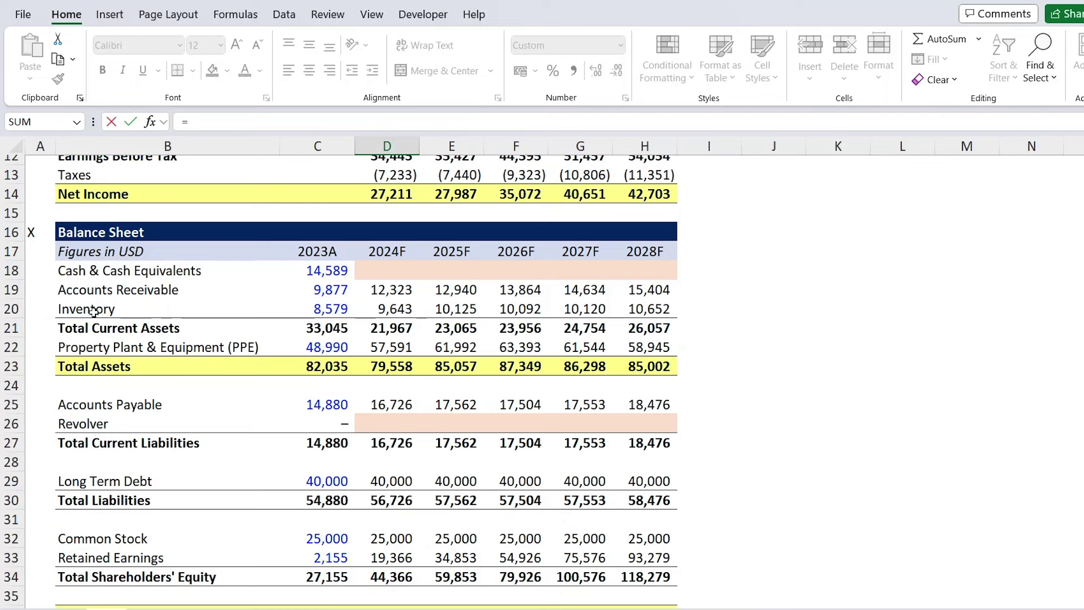
left_click(331, 308)
type("-")
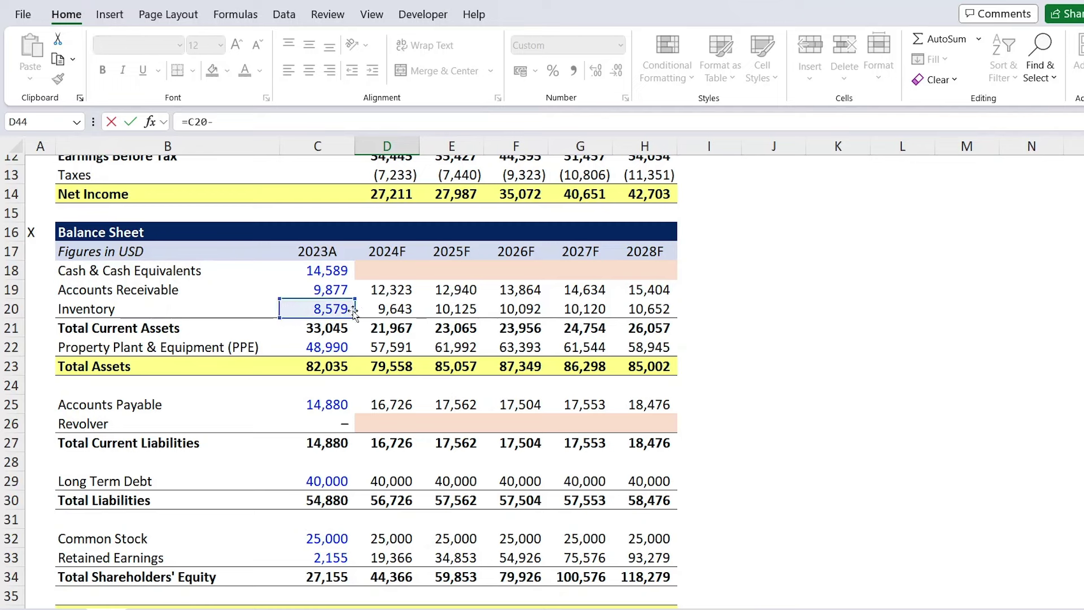
left_click(401, 308)
key("Return")
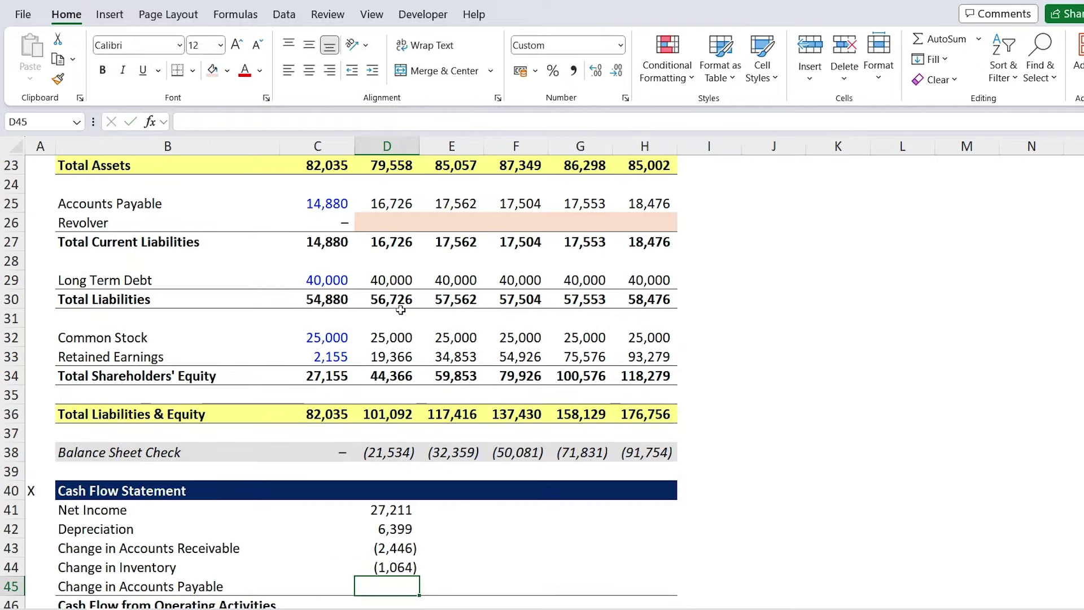
Calculate 2024F Change in Accounts Payable in D45 as =D25-C25 and total Cash Flow from Operating Activities in D46 with =SUM(D41:D45)
key("F2")
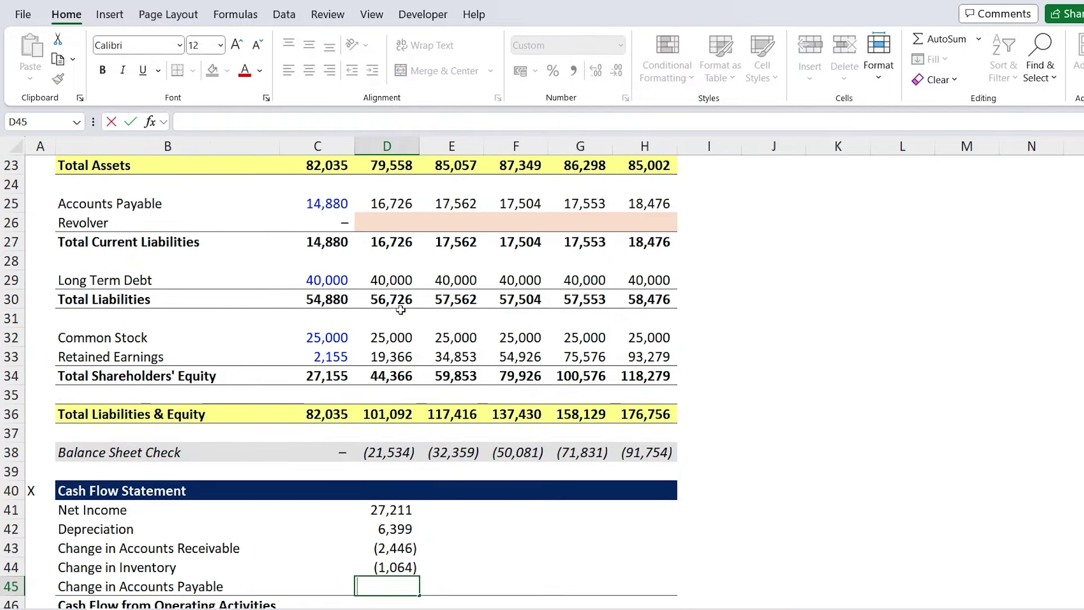
type("=")
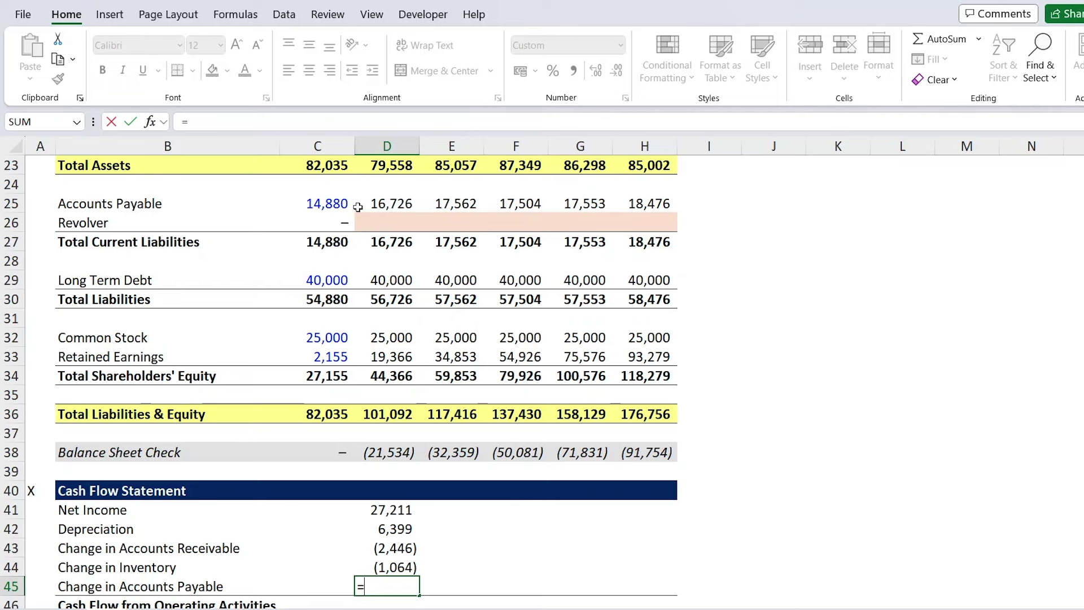
left_click(391, 206)
type("-")
left_click(338, 206)
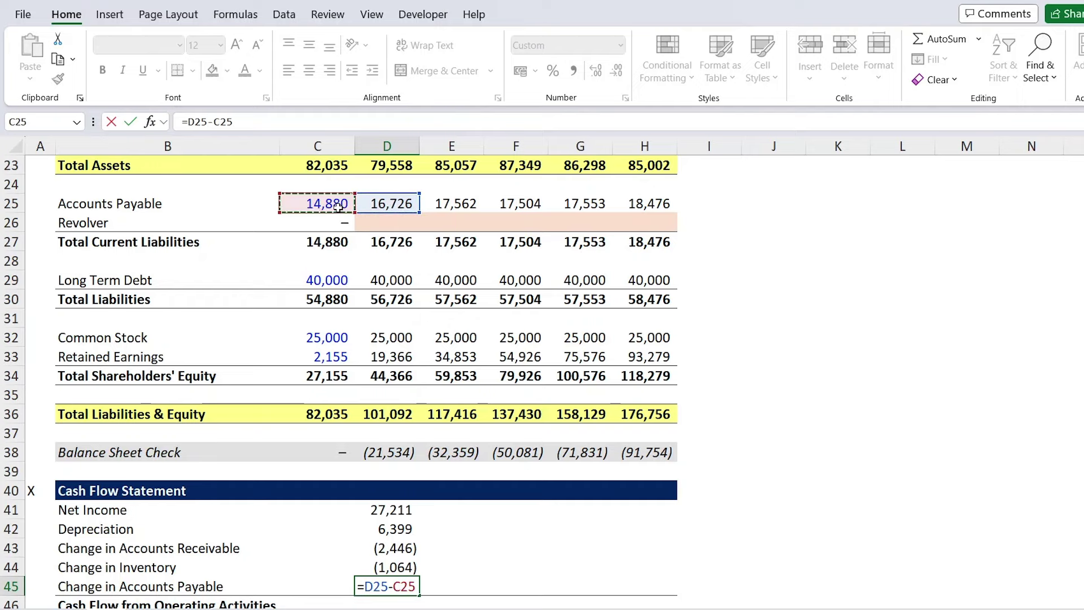
key("Return")
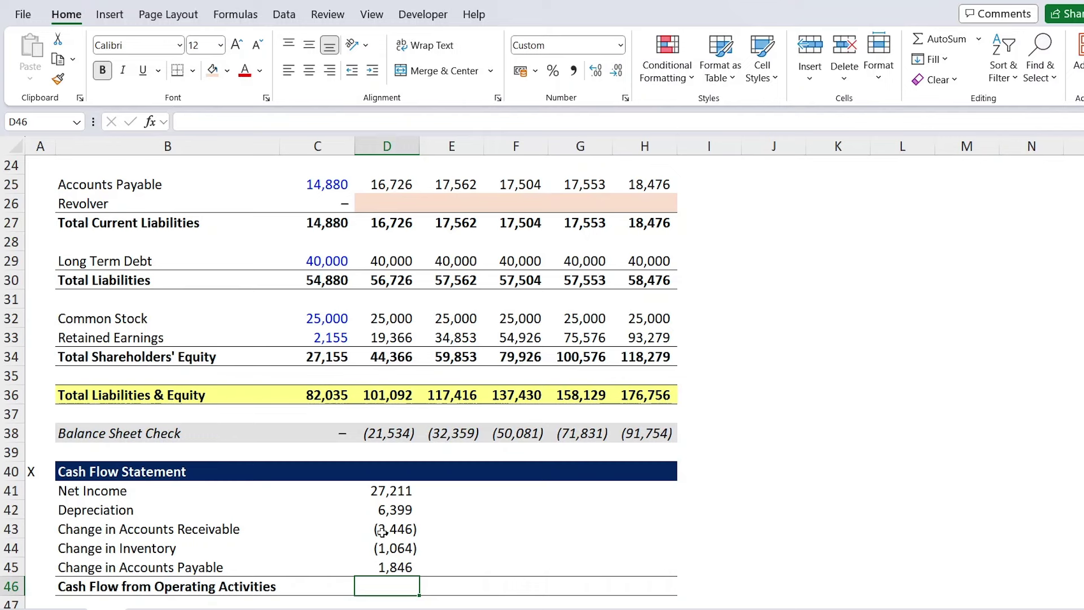
key("alt+equal")
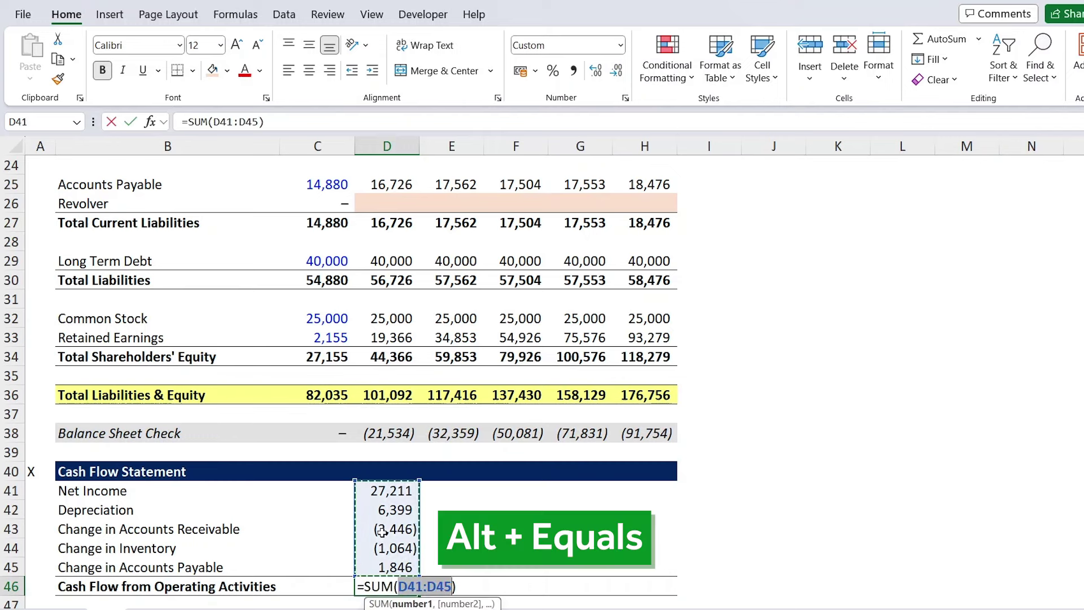
key("Return")
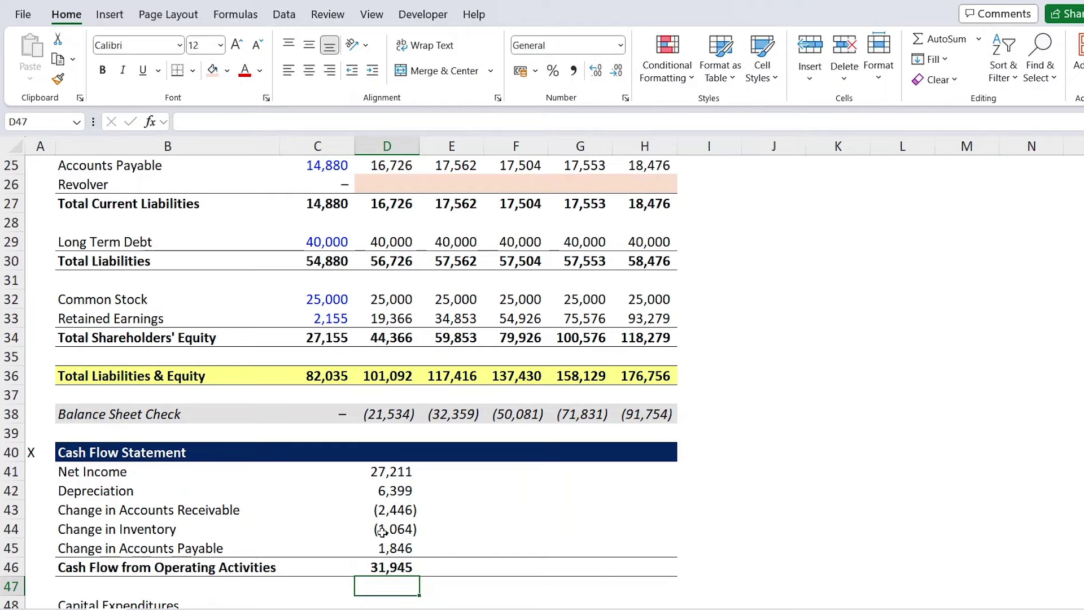
Link 2024F Capital Expenditures in D48 to the fixed assets schedule's 2024 Capex, =D85
key("Down")
key("Down")
key("Down")
key("Down")
key("Down")
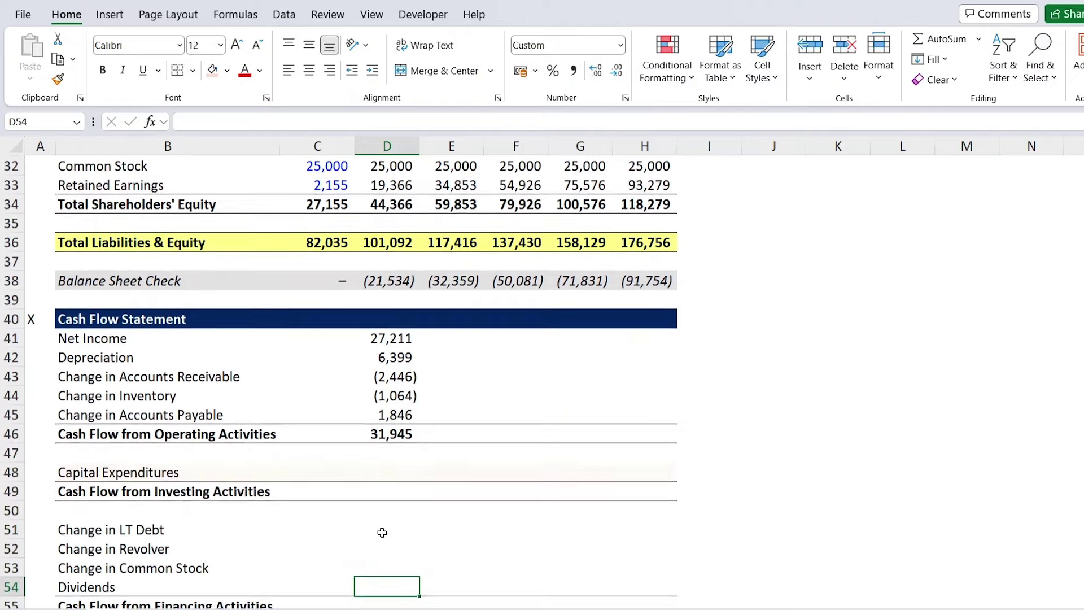
key("Up")
key("Up")
key("Up")
key("Up")
scroll(370, 487, "down", 1)
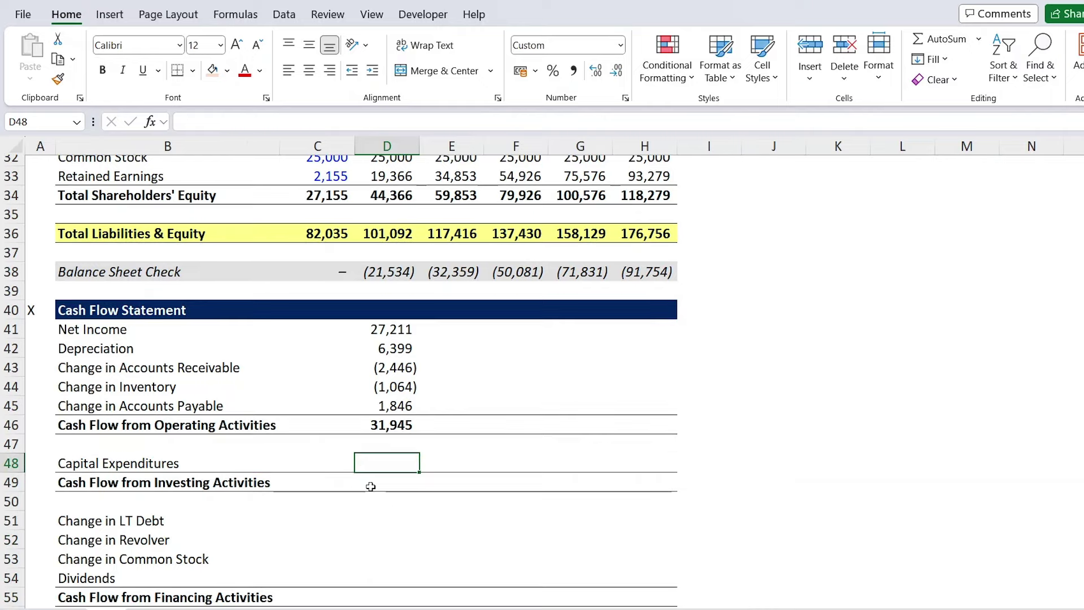
type("=")
scroll(371, 487, "down", 6)
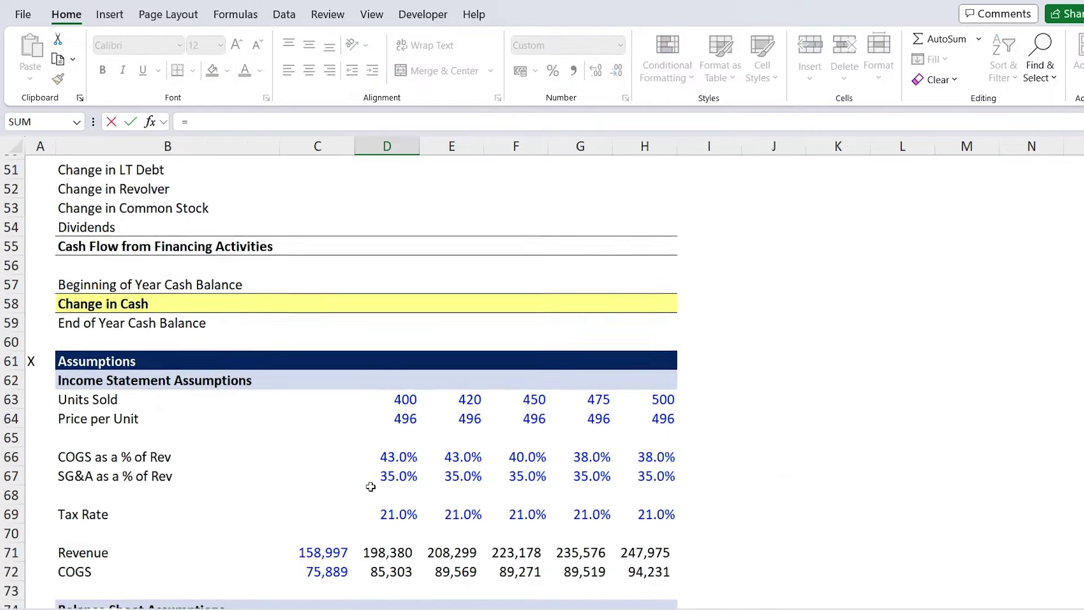
scroll(371, 486, "down", 5)
scroll(370, 486, "down", 1)
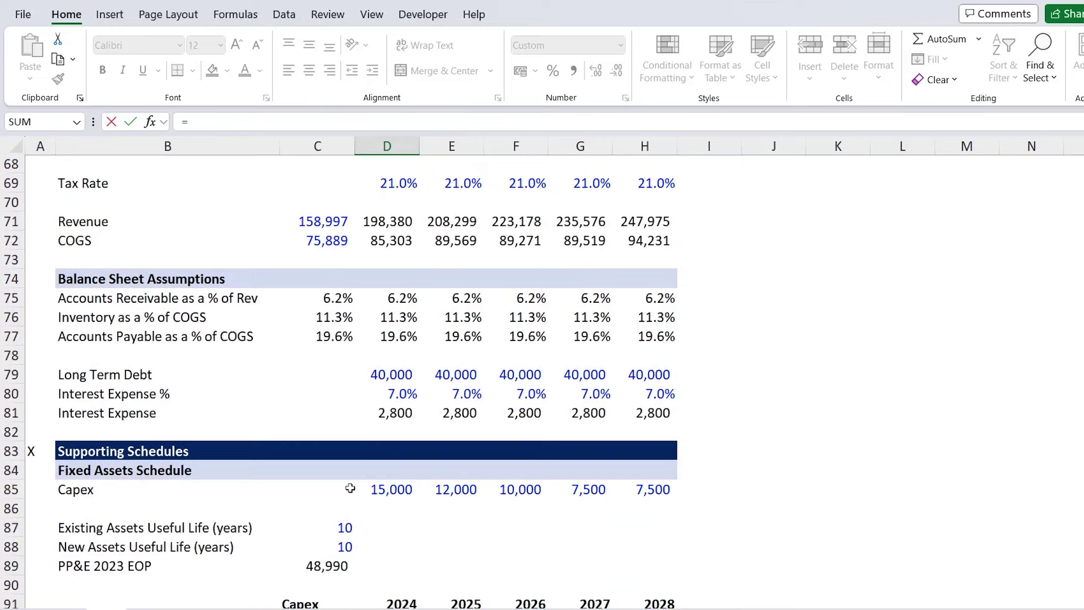
left_click(393, 492)
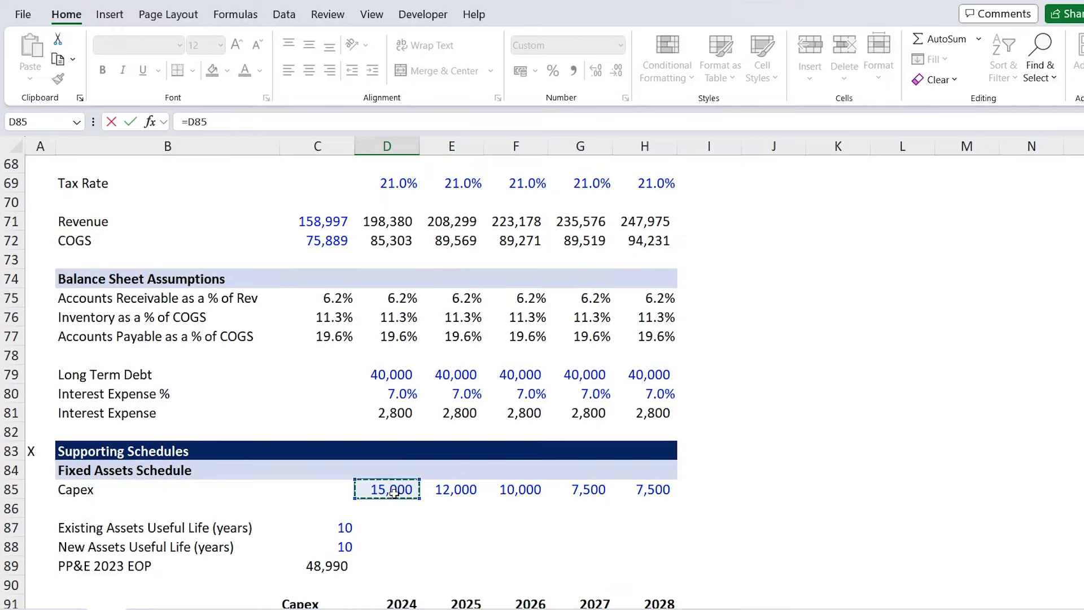
key("Return")
Make the 2024F Capital Expenditures formula in D48 negative so it reads =-D85
key("Up")
key("Up")
key("Up")
key("Up")
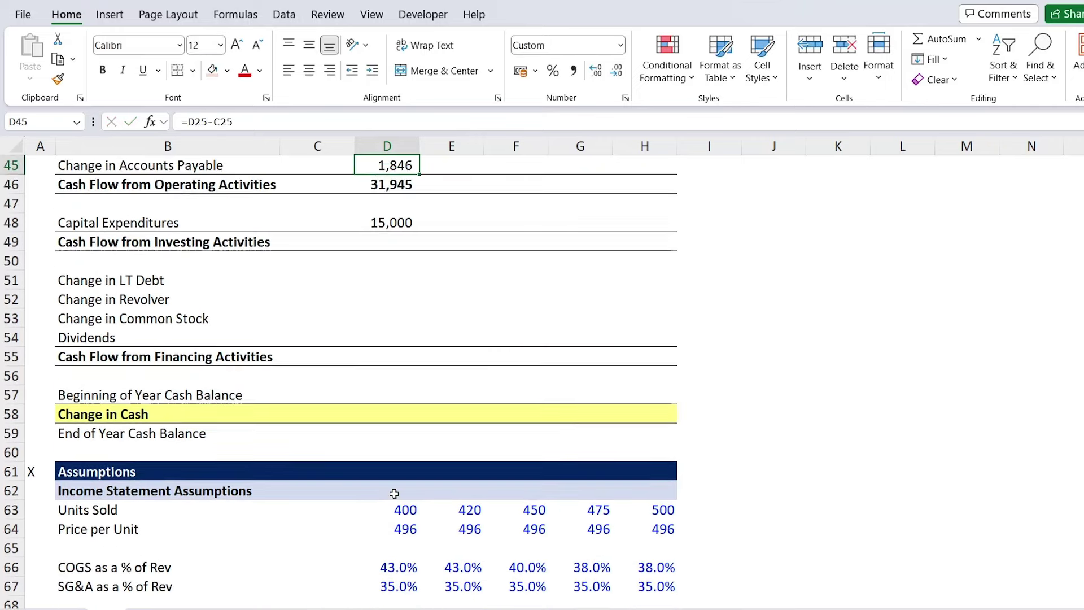
key("Up")
key("Down")
key("Down")
key("Down")
key("Down")
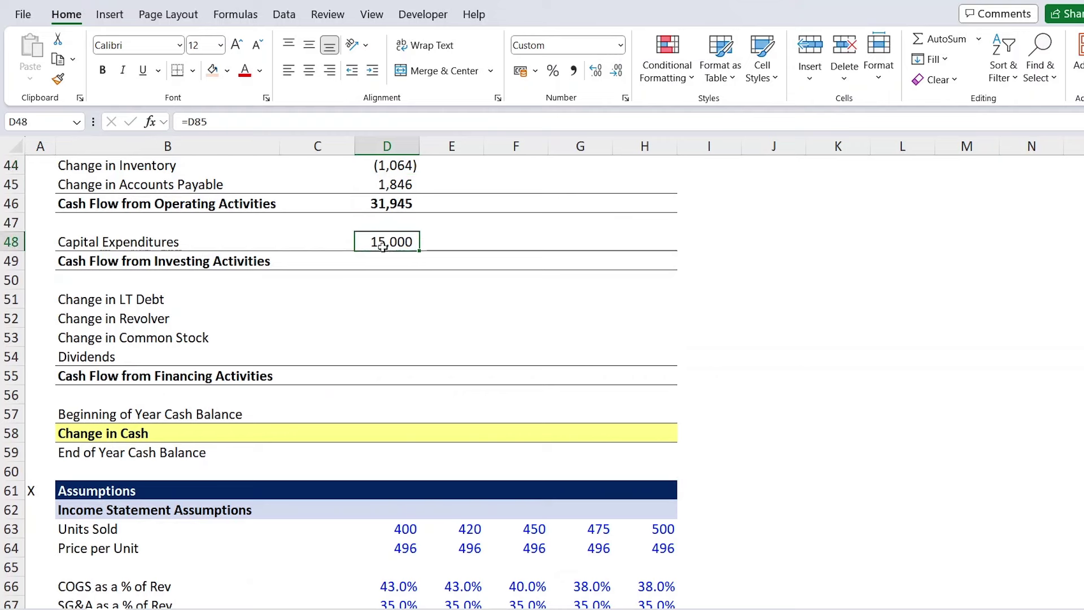
double_click(383, 247)
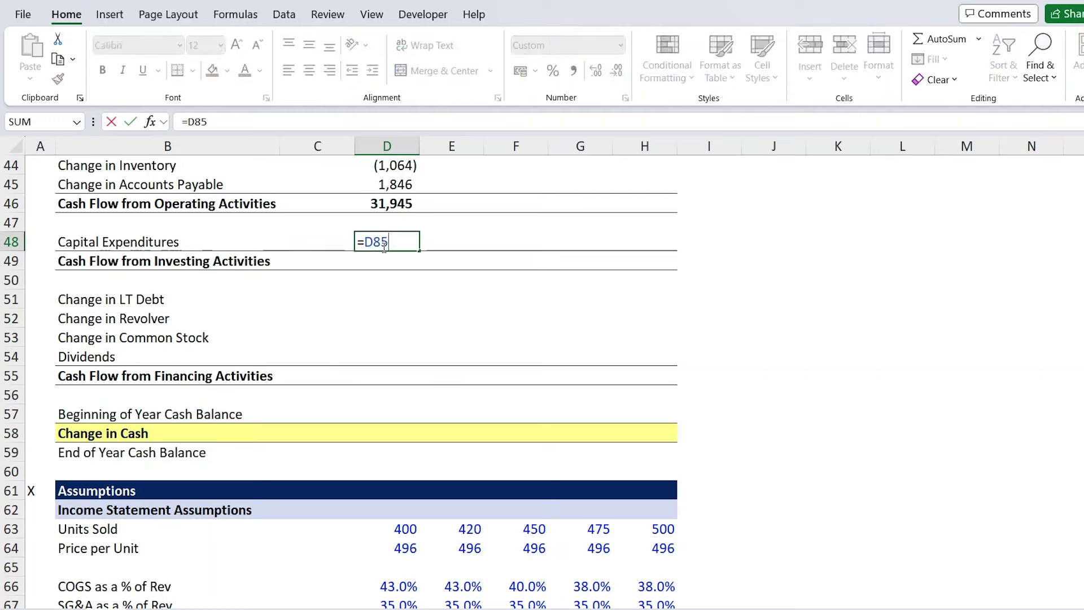
key("Left")
key("Left")
key("Left")
type("-")
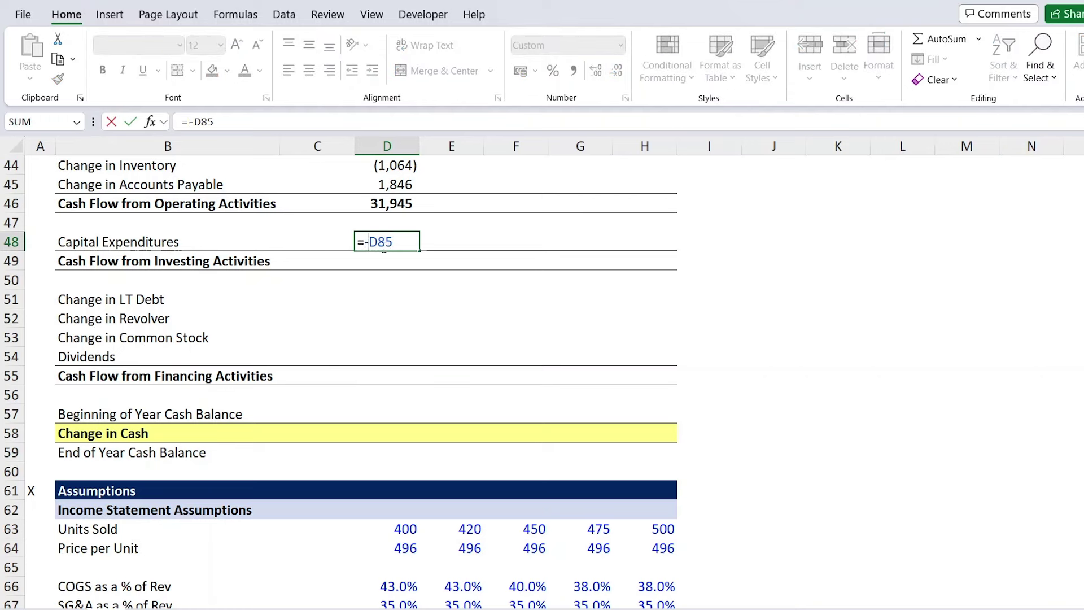
key("Return")
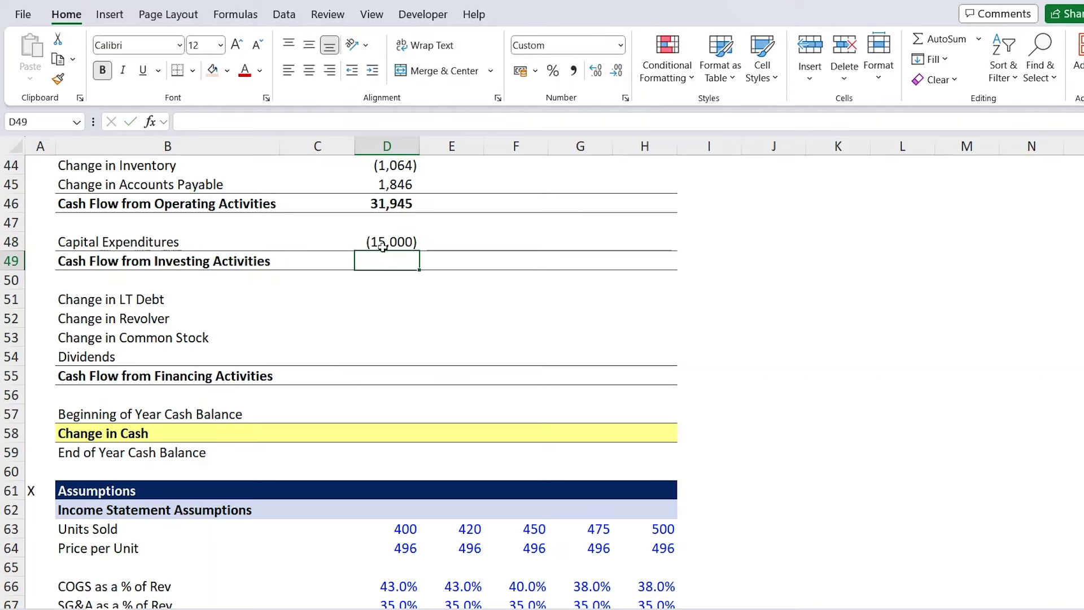
Set 2024F Cash Flow from Investing Activities in D49 equal to Capital Expenditures, =D48
type("=")
left_click(383, 246)
key("Return")
key("Up")
key("Up")
Calculate 2024F Change in LT Debt in D51 as the 2024F balance minus the 2023A balance, =D29-C29
key("Down")
key("Down")
key("Down")
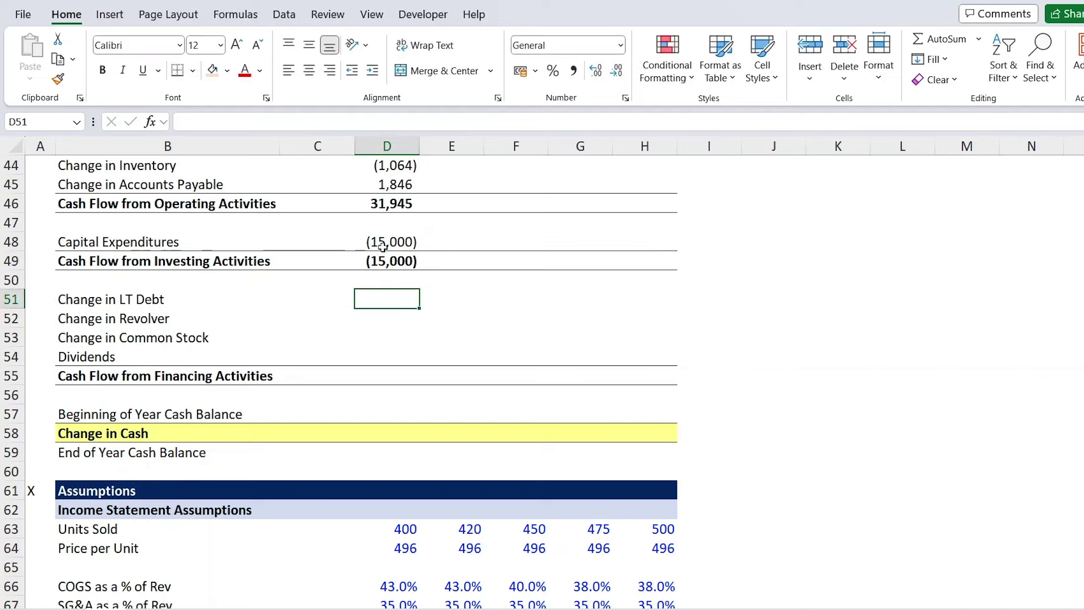
scroll(346, 350, "up", 3)
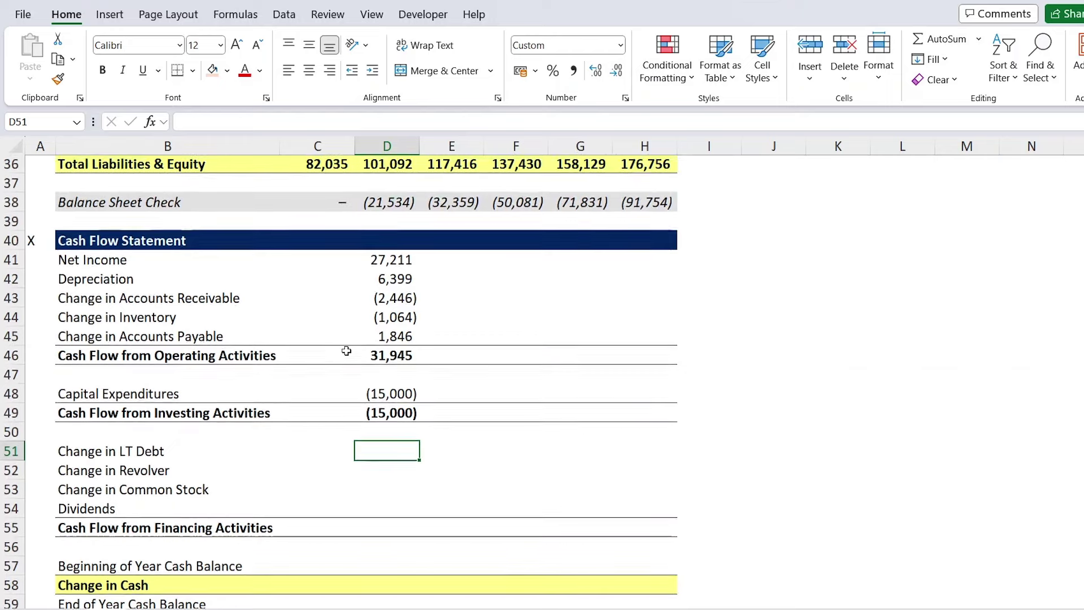
type("=")
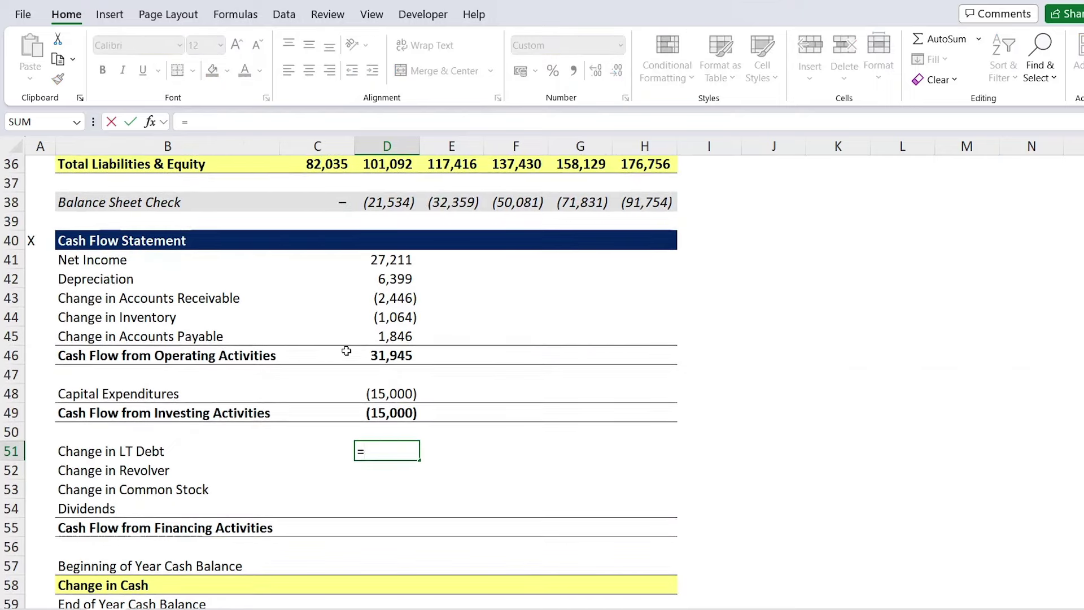
scroll(346, 351, "up", 3)
scroll(346, 351, "up", 3)
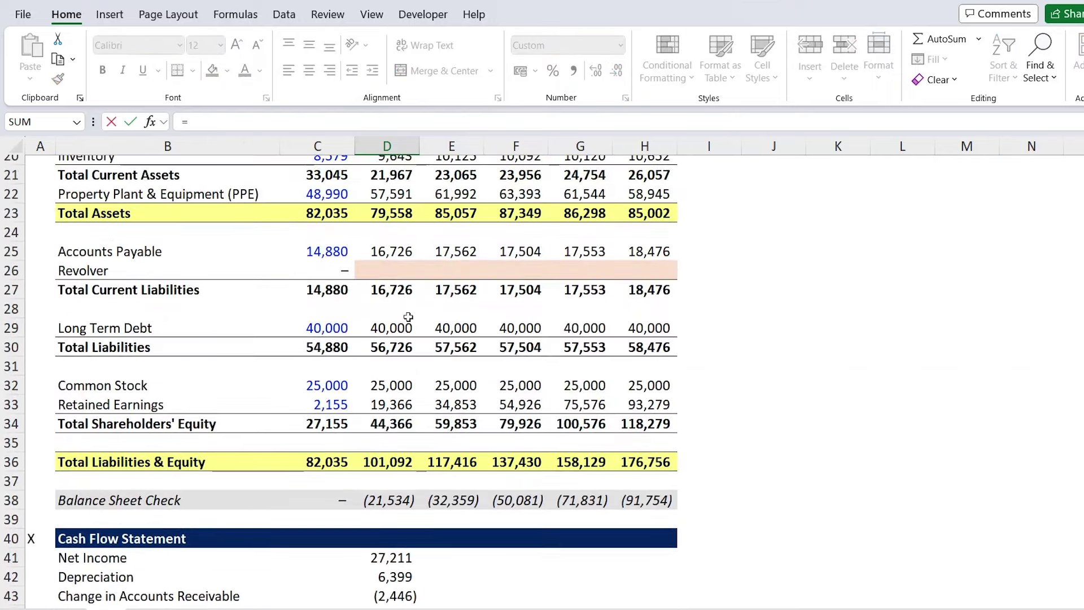
left_click(405, 325)
type("-")
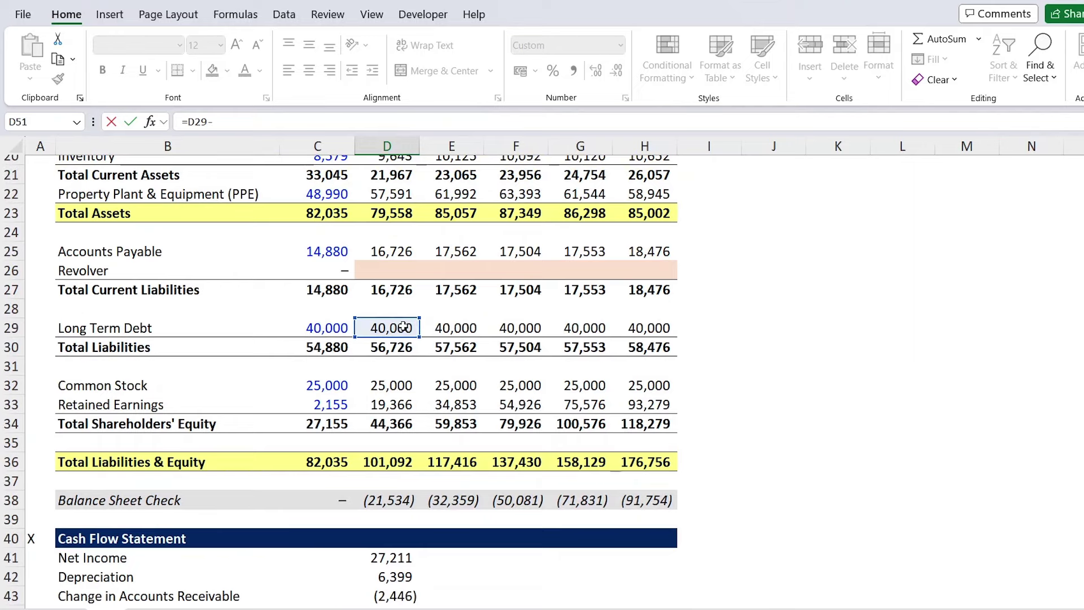
left_click(341, 328)
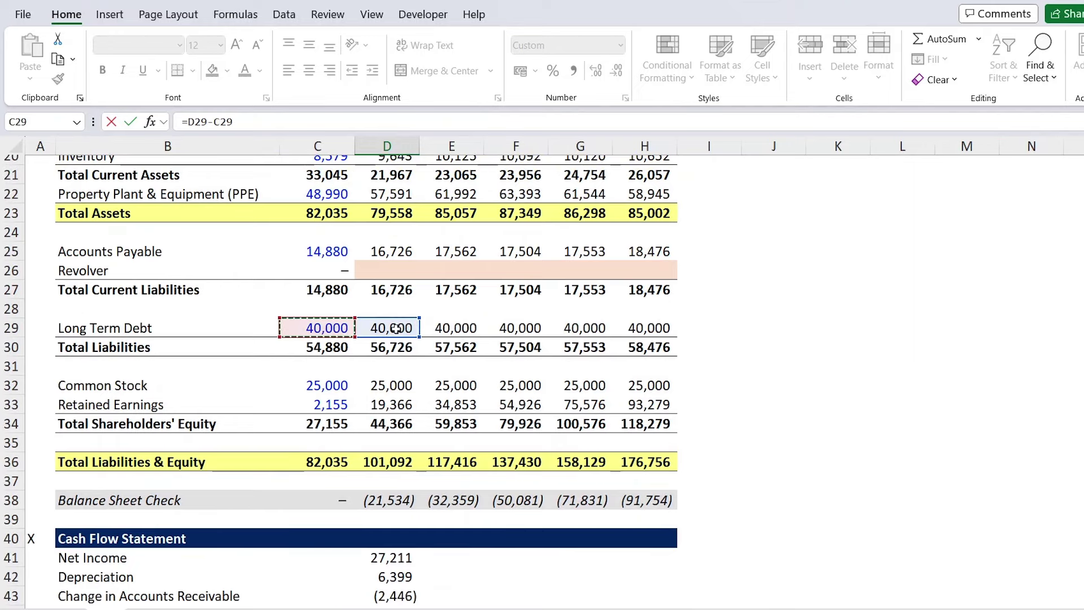
key("Return")
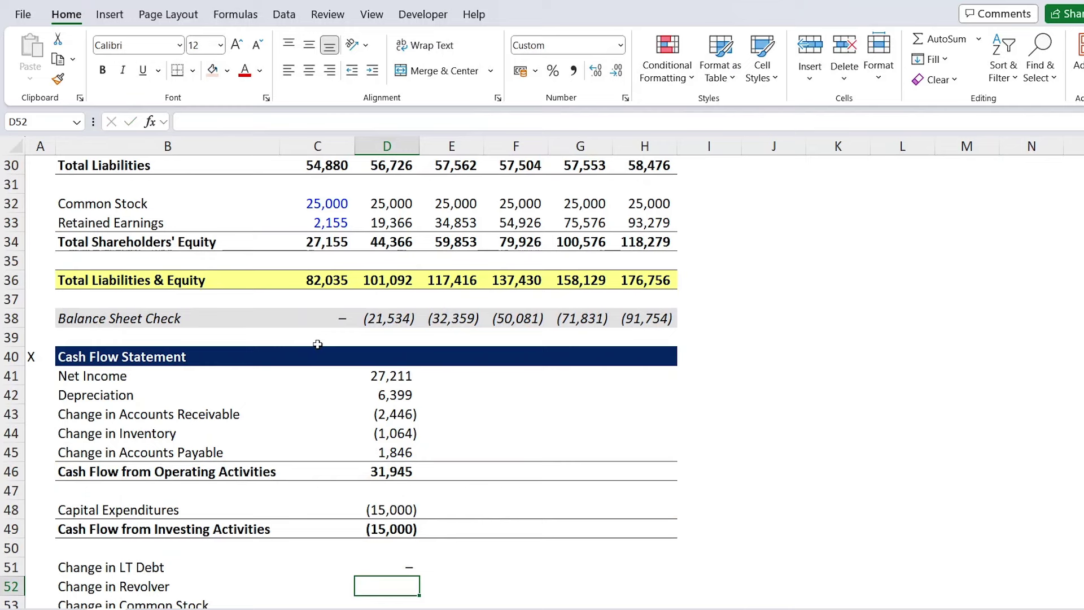
Calculate 2024F Change in Revolver in D52 as the 2024F balance minus the 2023A balance, =D26-C26
type("=")
scroll(319, 182, "up", 3)
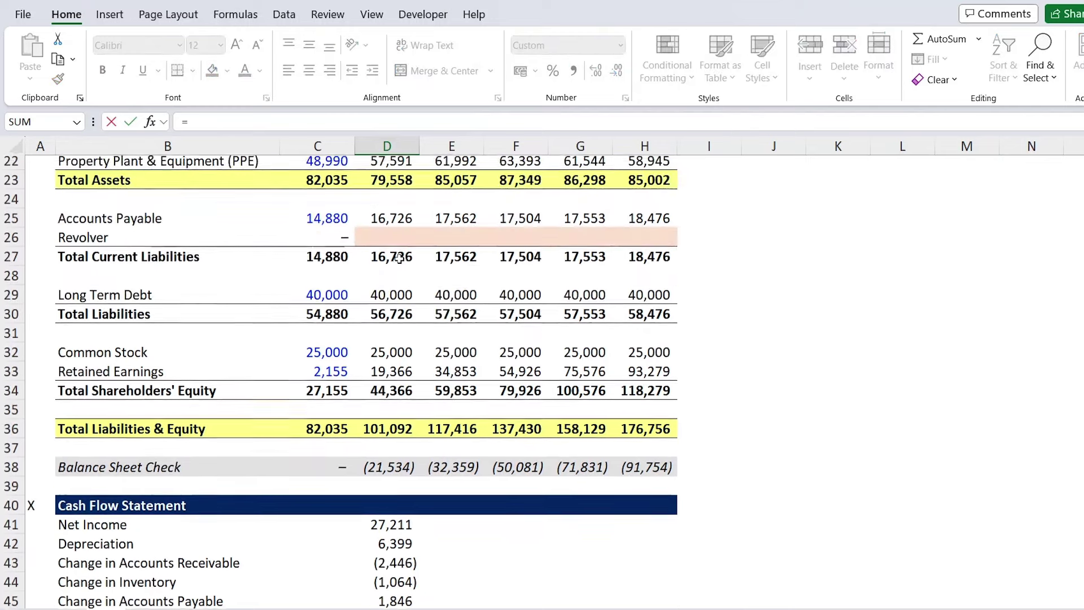
left_click(397, 233)
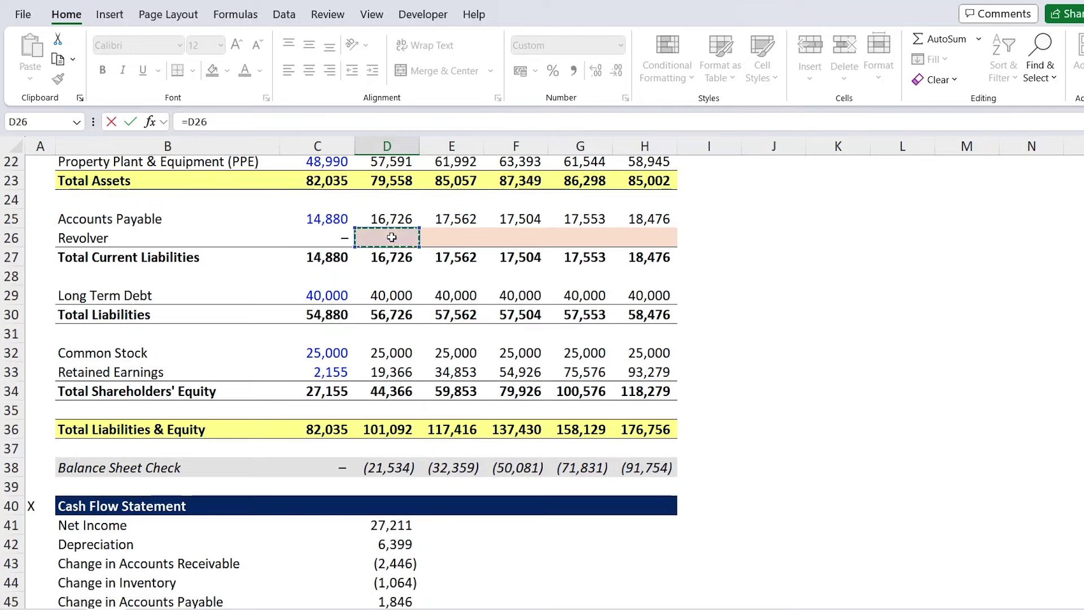
type("-")
left_click(337, 237)
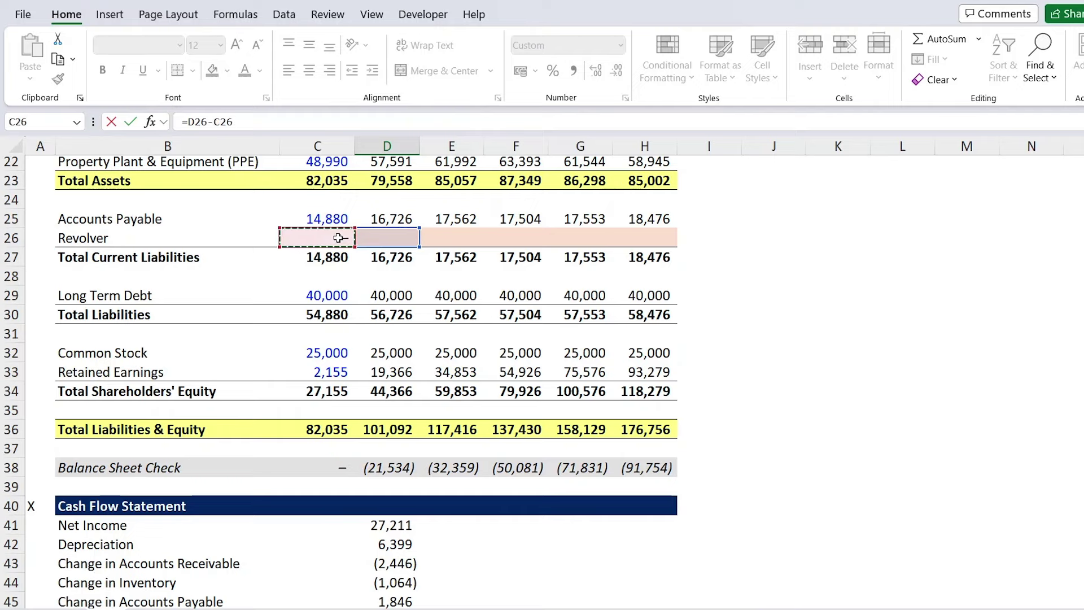
key("Return")
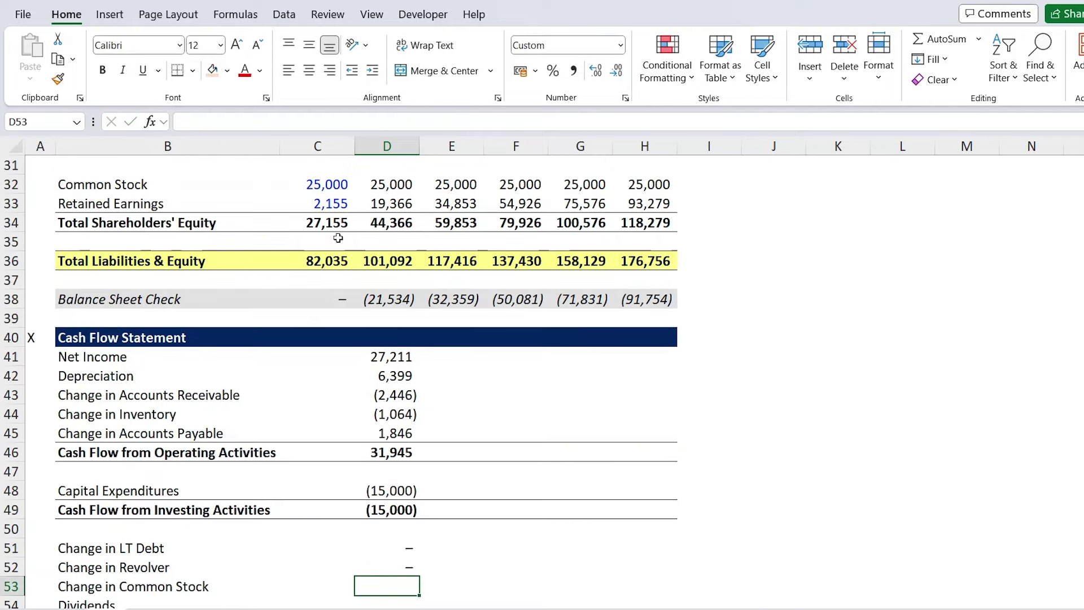
Calculate 2024F Change in Common Stock in D53 as the 2024F balance minus the 2023A balance, =D32-C32
type("=")
key("Up")
key("Up")
key("Up")
key("Up")
key("Up")
key("Up")
key("Up")
key("Up")
key("Up")
key("Up")
key("Up")
key("Up")
key("Up")
key("Up")
key("Up")
key("Up")
key("Up")
key("Up")
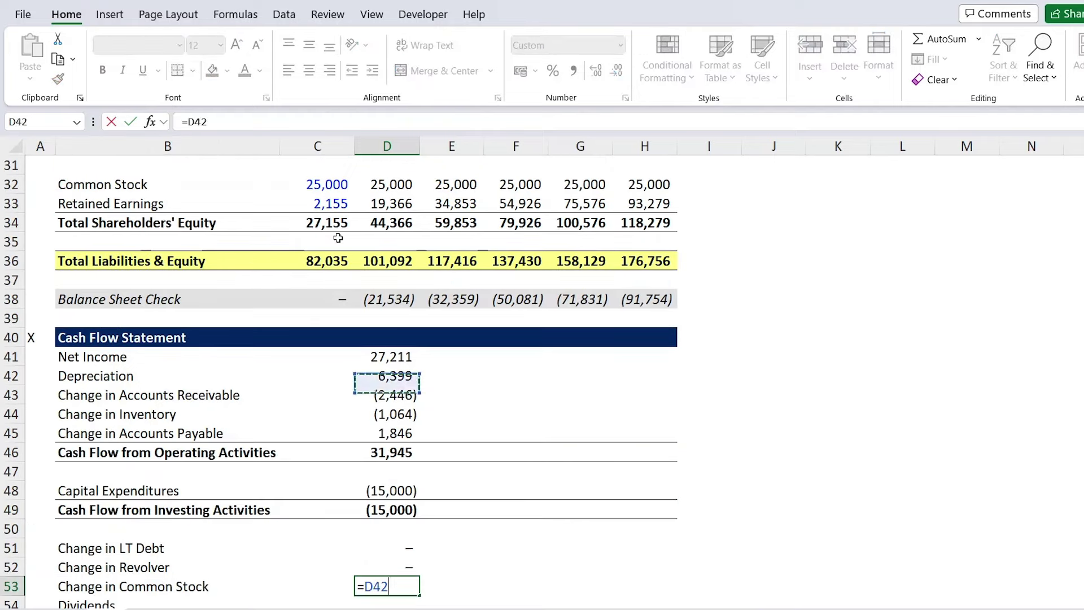
key("Up")
key("Up")
key("Up")
type("-")
left_click(309, 185)
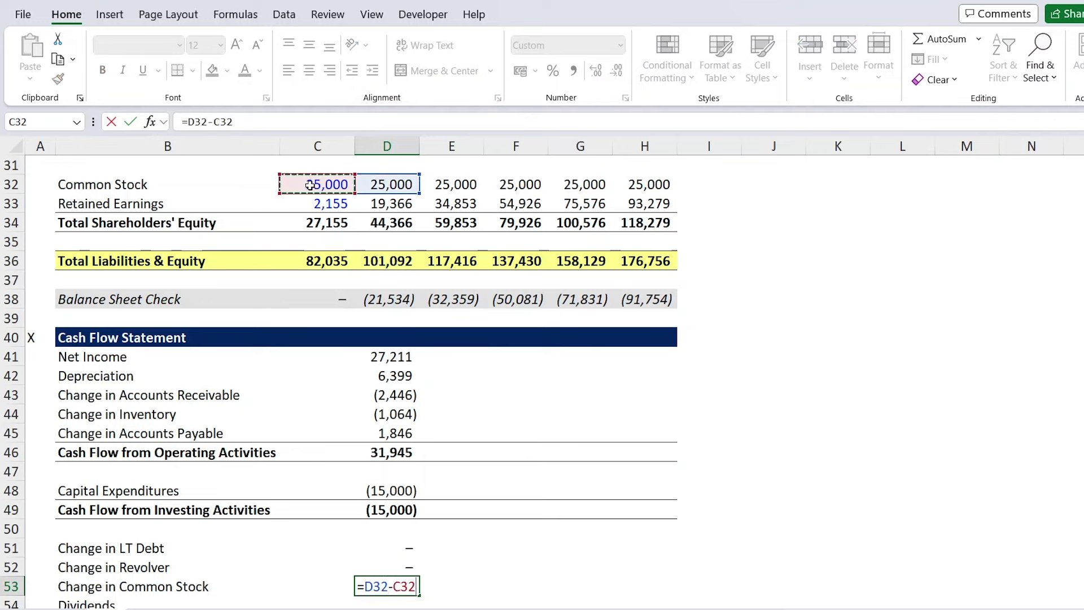
key("Return")
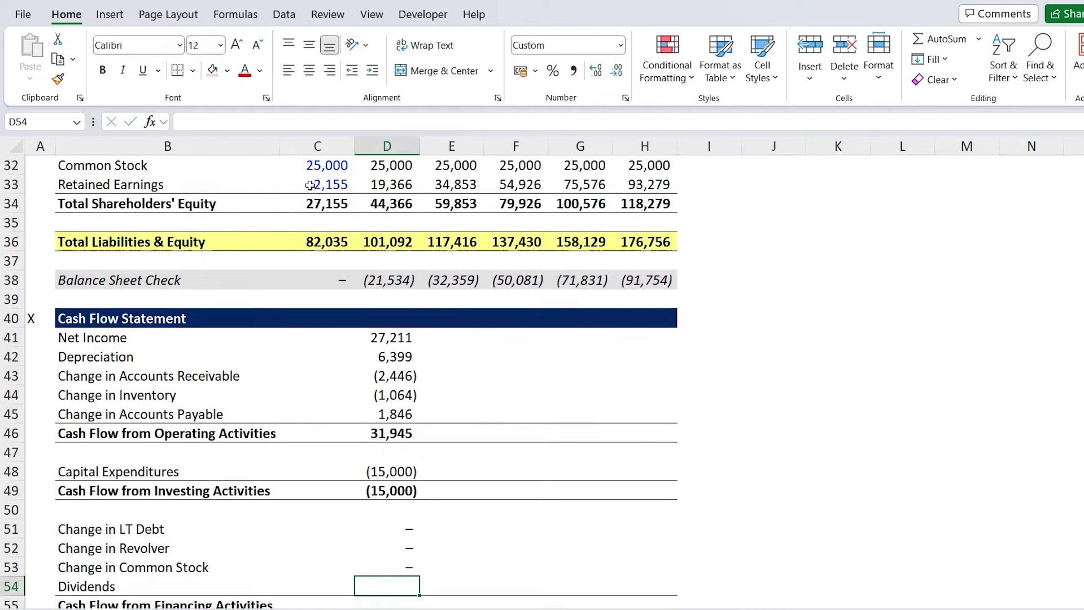
Link 2024F Dividends in D54 to the Dividends line of the retained earnings schedule, =D110
type("=")
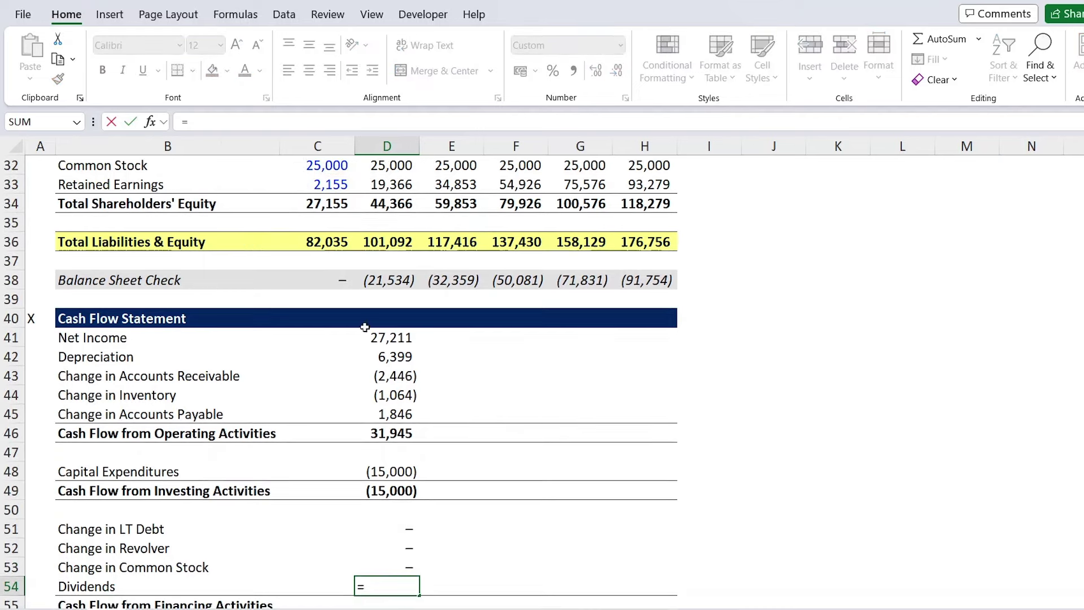
key("Down")
key("Down")
key("Down")
key("Down")
key("Down")
key("Down")
key("Down")
key("Down")
key("Down")
key("Down")
key("Down")
key("Down")
key("Down")
key("Down")
key("Down")
key("Down")
key("Down")
key("Down")
key("Down")
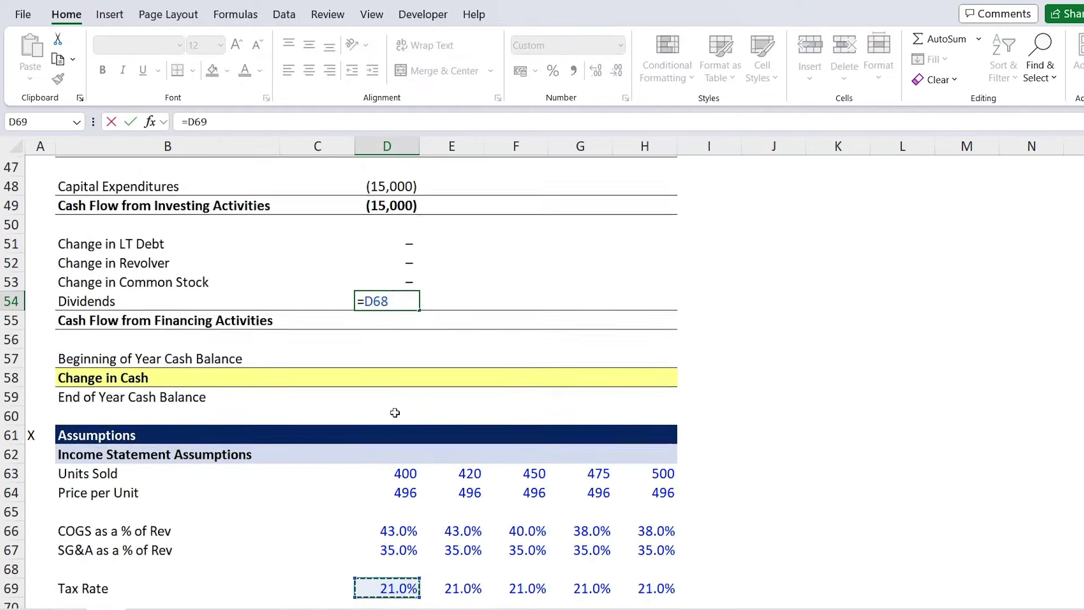
key("Down")
key("Down")
key("Down")
key("Down")
key("Down")
key("Down")
key("Down")
key("Down")
key("Down")
key("Down")
key("Down")
key("Down")
key("Down")
key("Down")
key("Down")
key("Down")
key("Down")
key("Down")
key("Down")
key("Down")
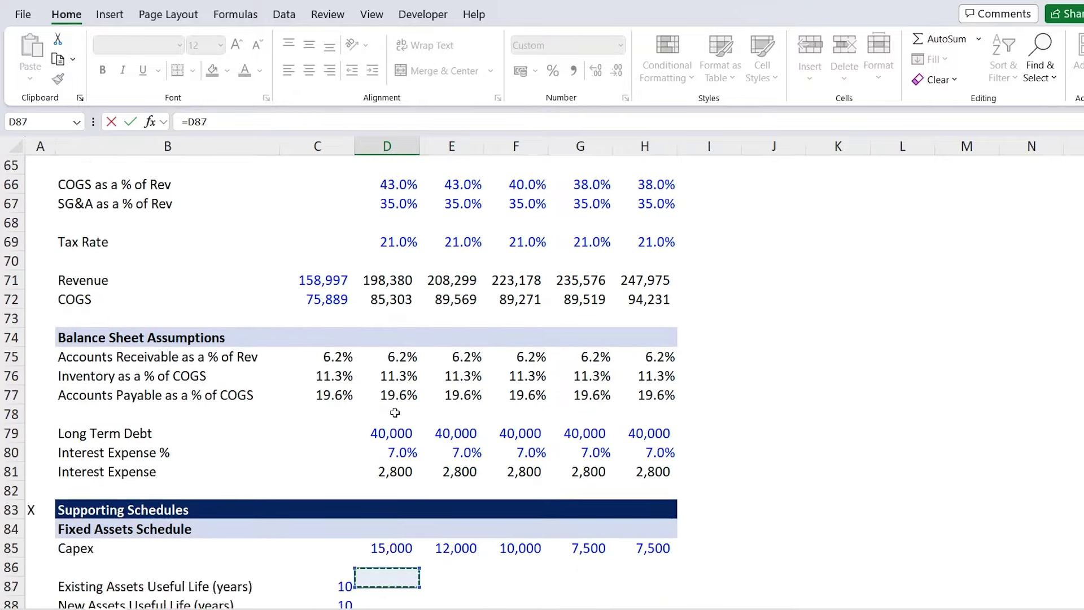
key("Down")
key("Down")
key("Down")
key("Down")
key("Down")
key("Down")
key("Down")
key("Down")
key("Down")
key("Down")
key("Down")
key("Down")
key("Down")
key("Down")
key("Down")
key("Down")
key("Down")
key("Down")
key("Down")
key("Down")
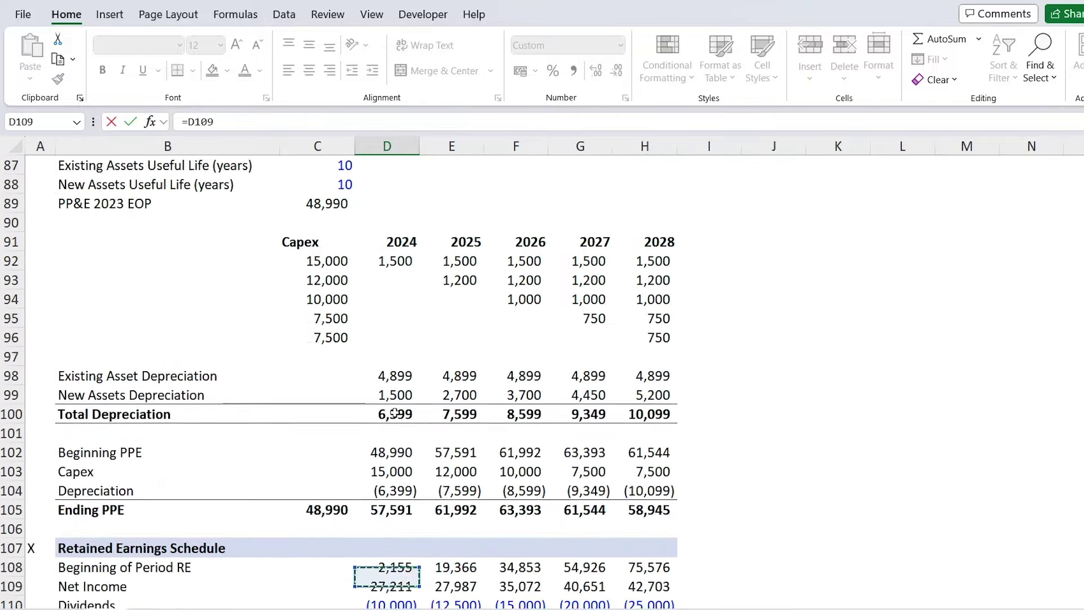
key("Up")
key("Up")
key("Up")
key("Up")
key("Up")
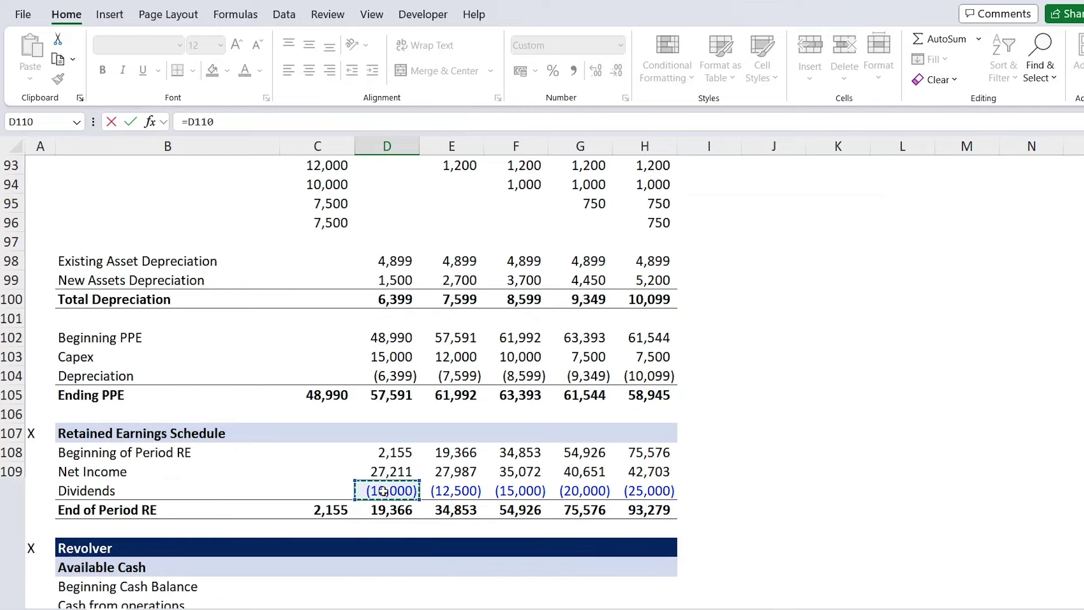
key("Return")
Total 2024F Cash Flow from Financing Activities in D55 with =SUM(D51:D54)
key("Up")
key("Up")
key("Up")
key("Up")
key("Up")
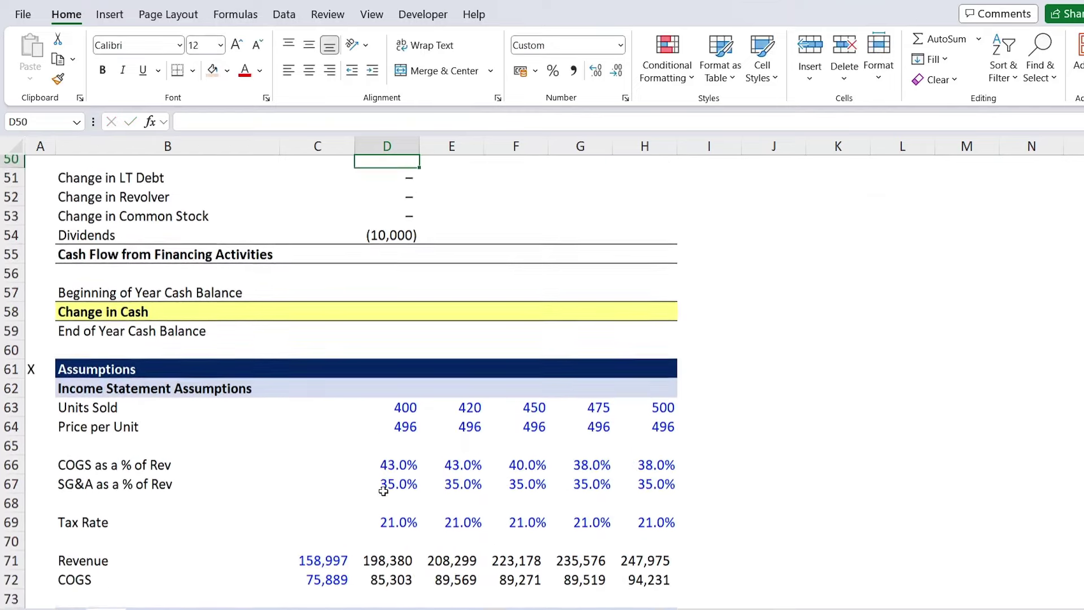
key("Down")
key("Down")
key("Down")
key("Down")
key("Down")
key("Down")
key("Down")
key("Up")
key("Up")
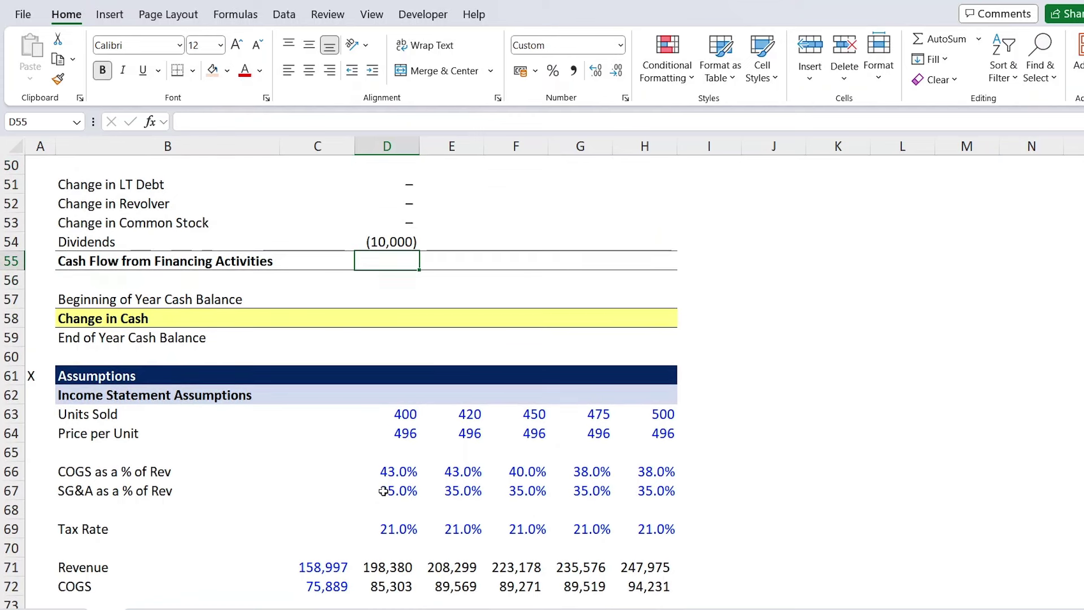
key("alt+equal")
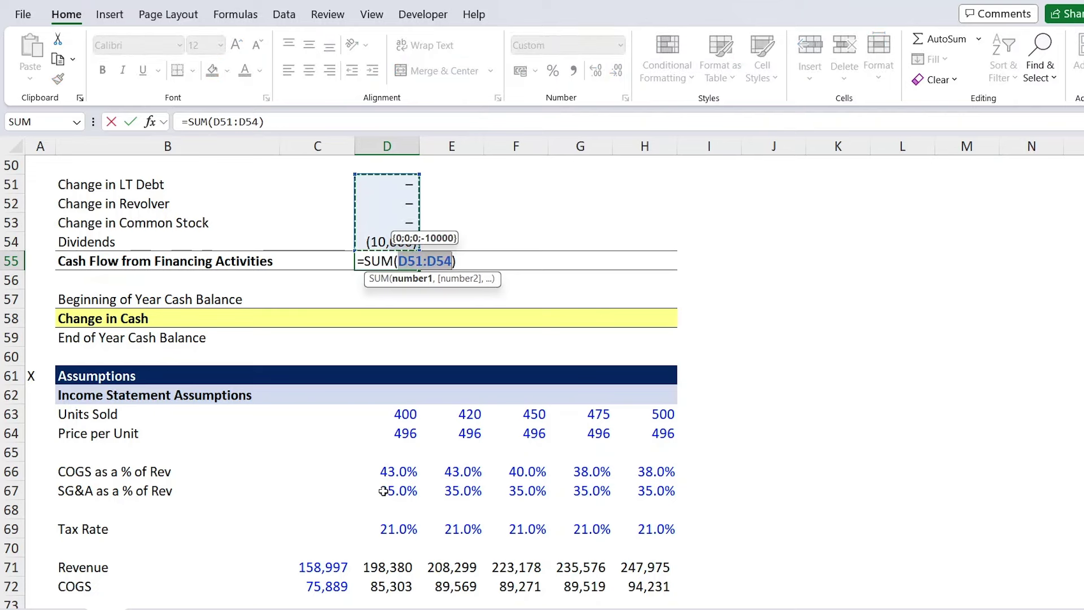
key("Return")
Link 2024F Beginning of Year Cash Balance in D57 to the balance sheet's 2023A Cash & Cash Equivalents, =C18
scroll(383, 491, "up", 5)
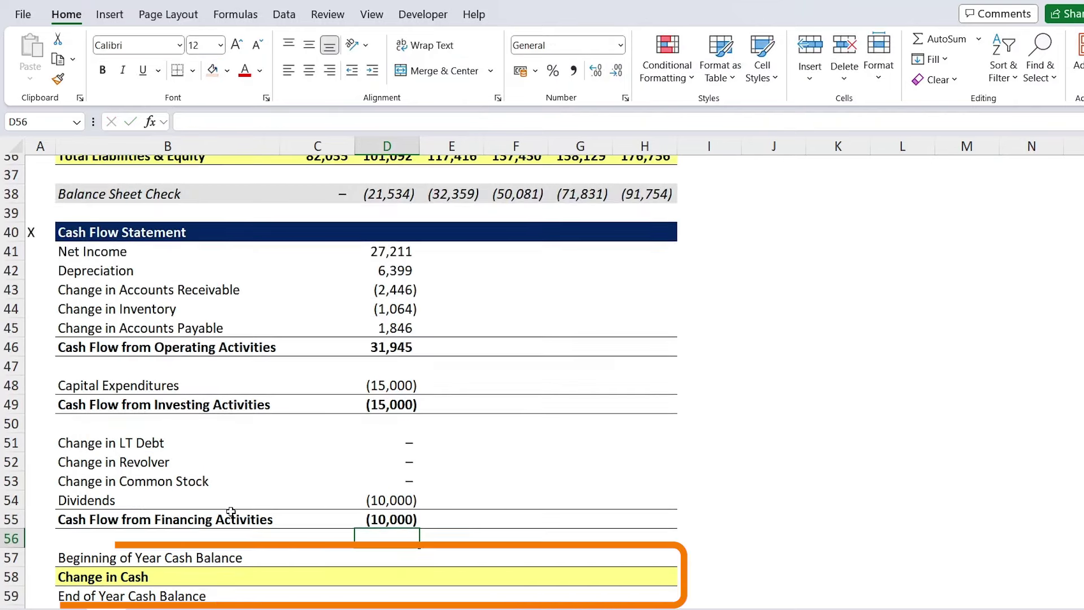
left_click(382, 558)
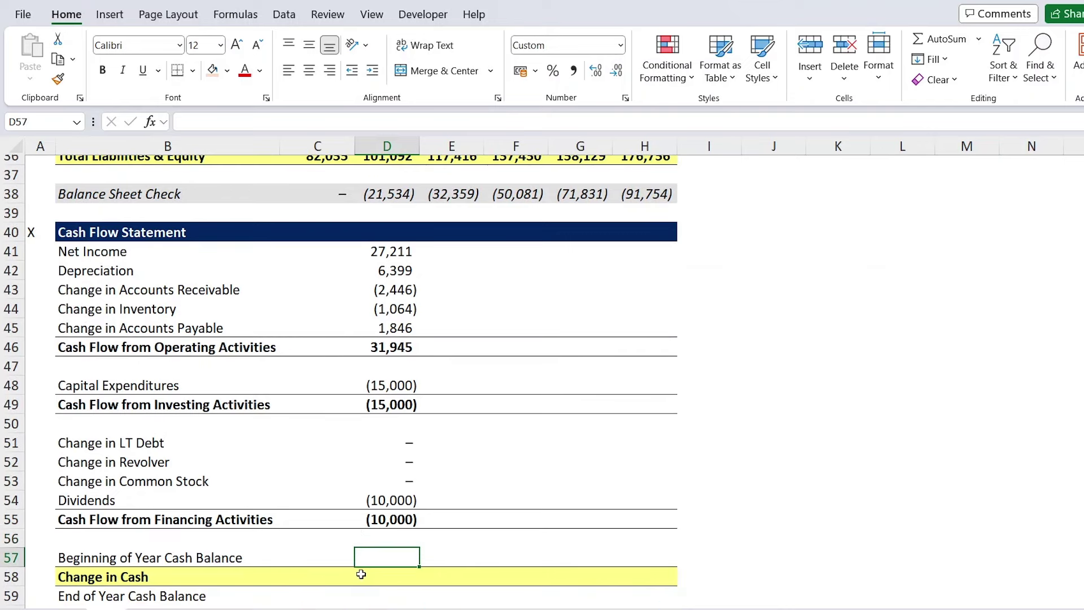
type("=")
scroll(422, 420, "up", 7)
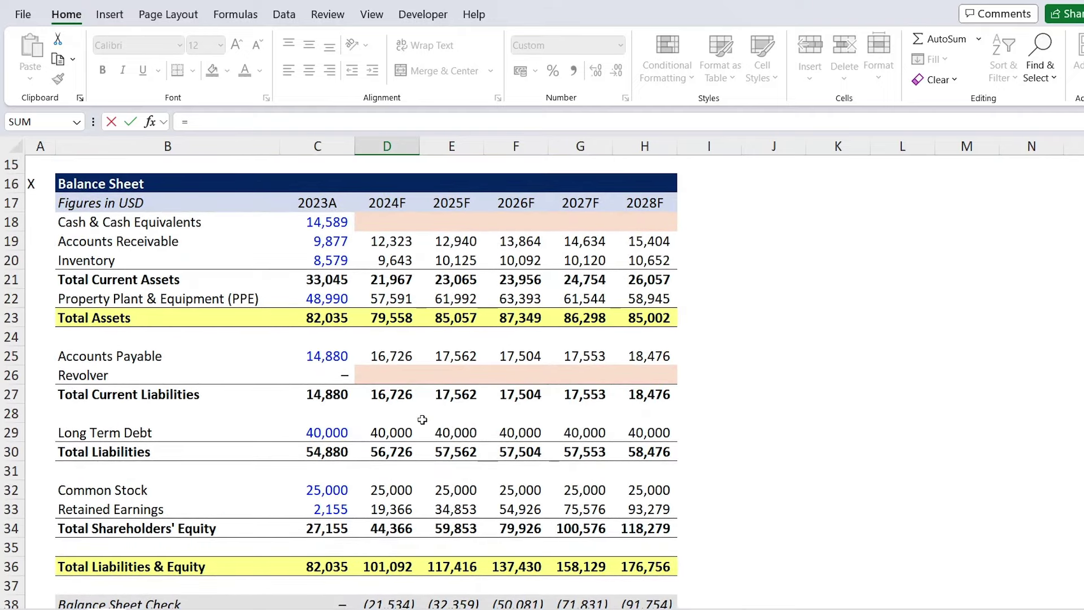
left_click(313, 214)
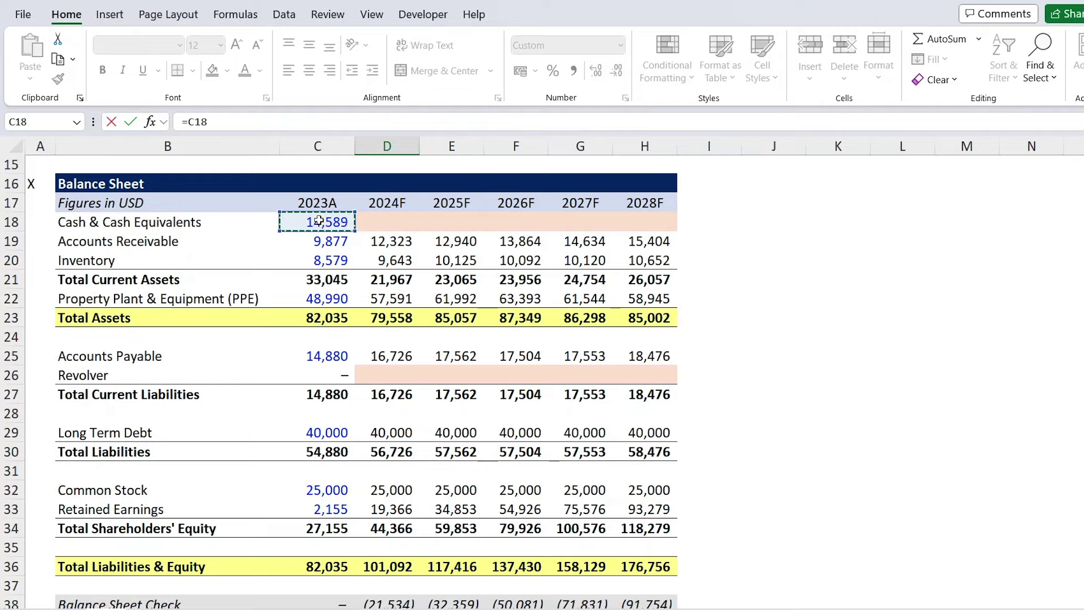
key("Return")
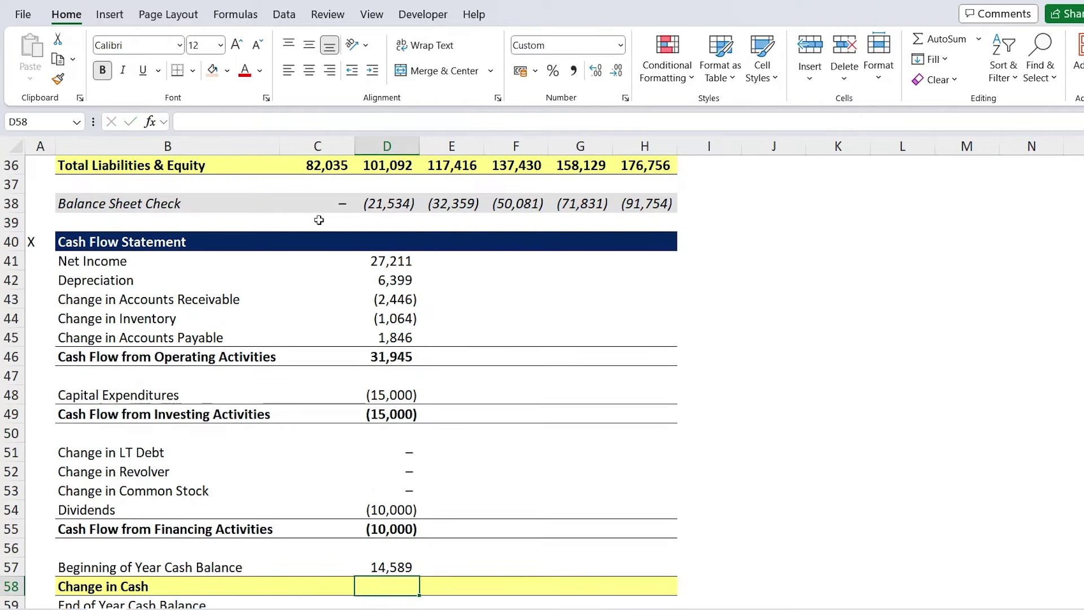
Calculate 2024F Change in Cash in D58 as the sum of operating, investing and financing cash flows, =D46+D49+D55
type("=")
left_click(370, 357)
type("+")
left_click(392, 417)
type("+")
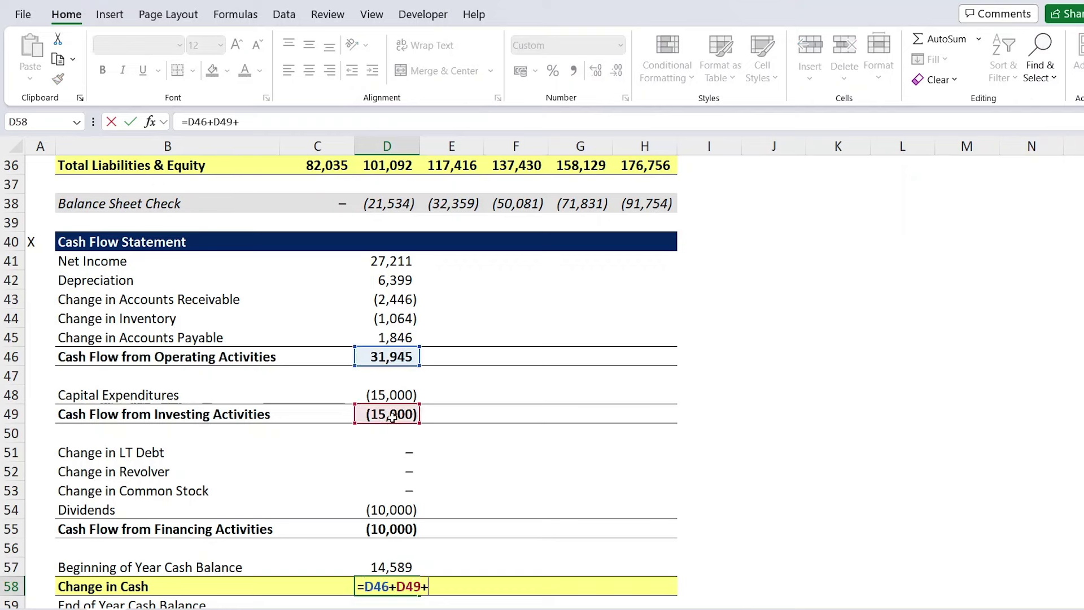
left_click(394, 528)
key("Return")
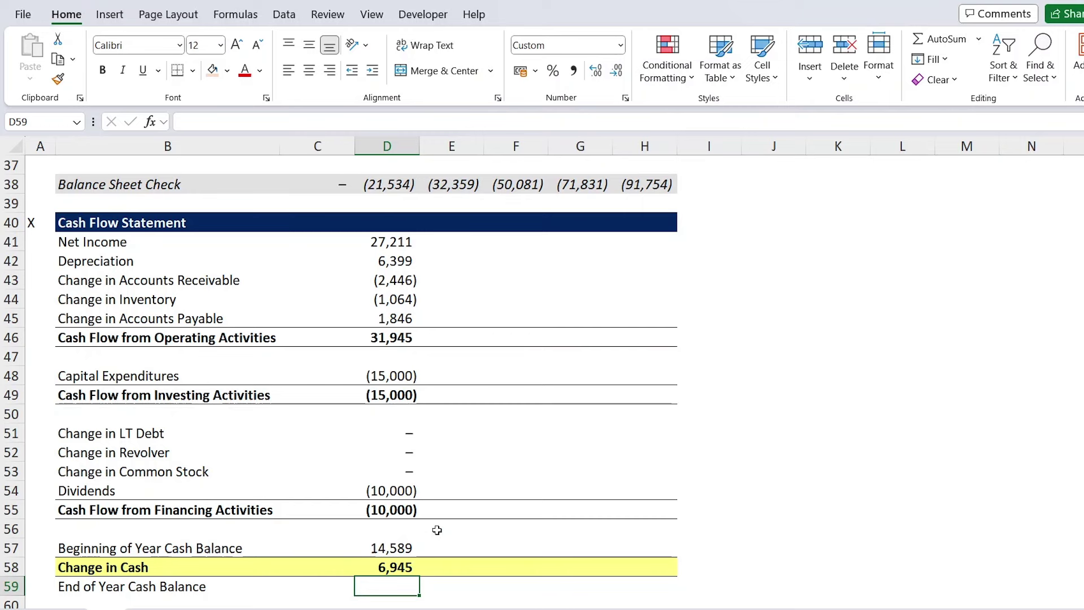
Calculate 2024F End of Year Cash Balance in D59 with =SUM(D57:D58)
key("alt+equal")
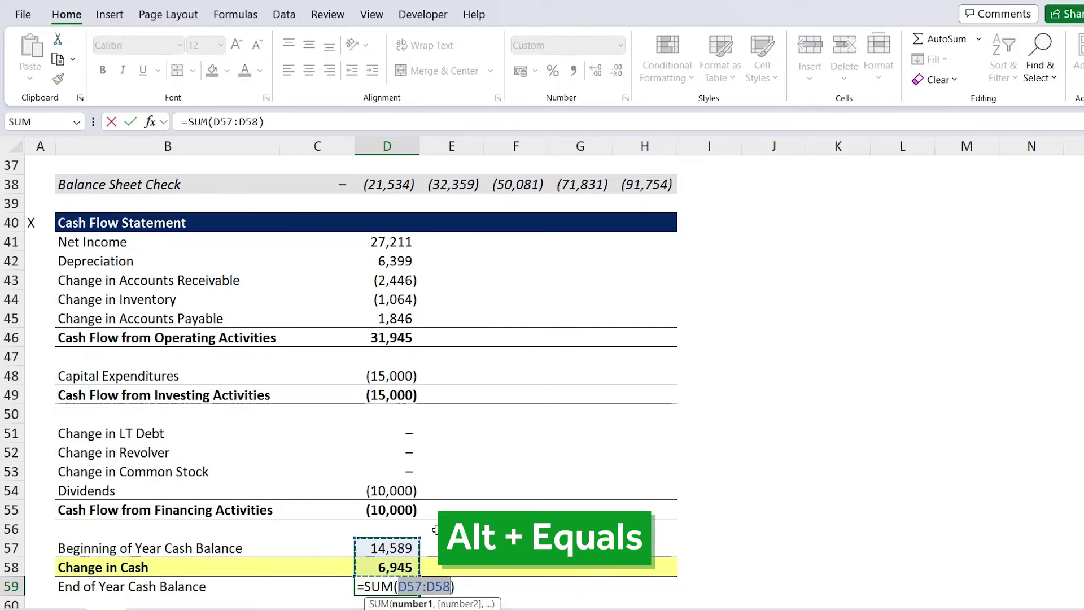
key("Return")
key("Up")
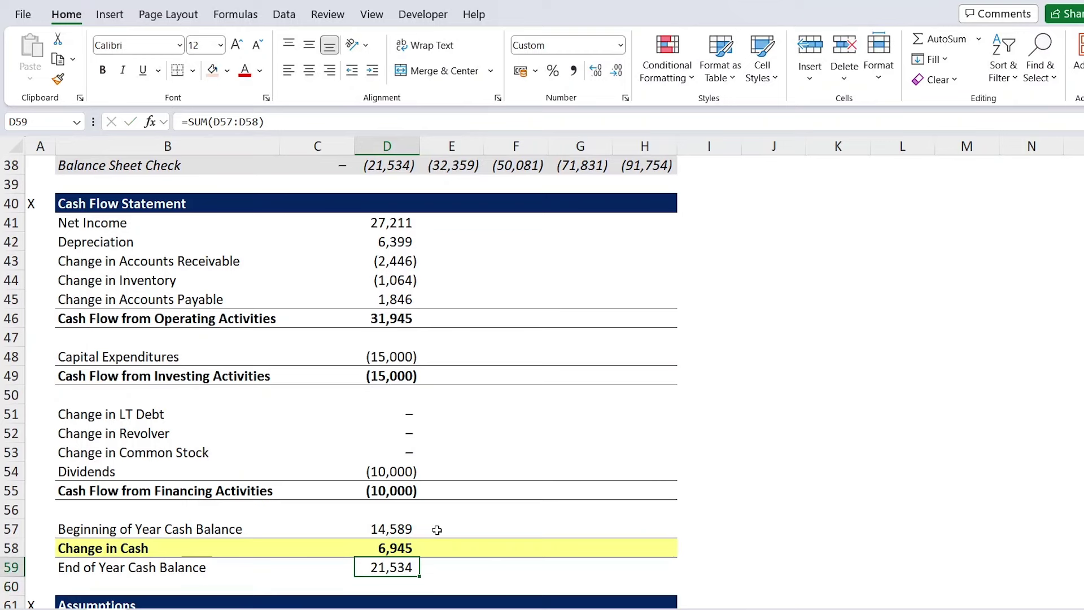
Fill the 2024F cash flow statement formulas in D41:D59 across the forecast years through column H
key("shift+Up")
key("shift+Up")
key("shift+Up")
key("shift+Up")
key("shift+Up")
key("shift+Up")
key("shift+Up")
key("shift+Up")
key("shift+Up")
key("shift+Up")
key("shift+Up")
key("shift+Up")
key("shift+Up")
key("shift+Up")
key("shift+Up")
key("shift+Up")
key("shift+Up")
key("shift+Up")
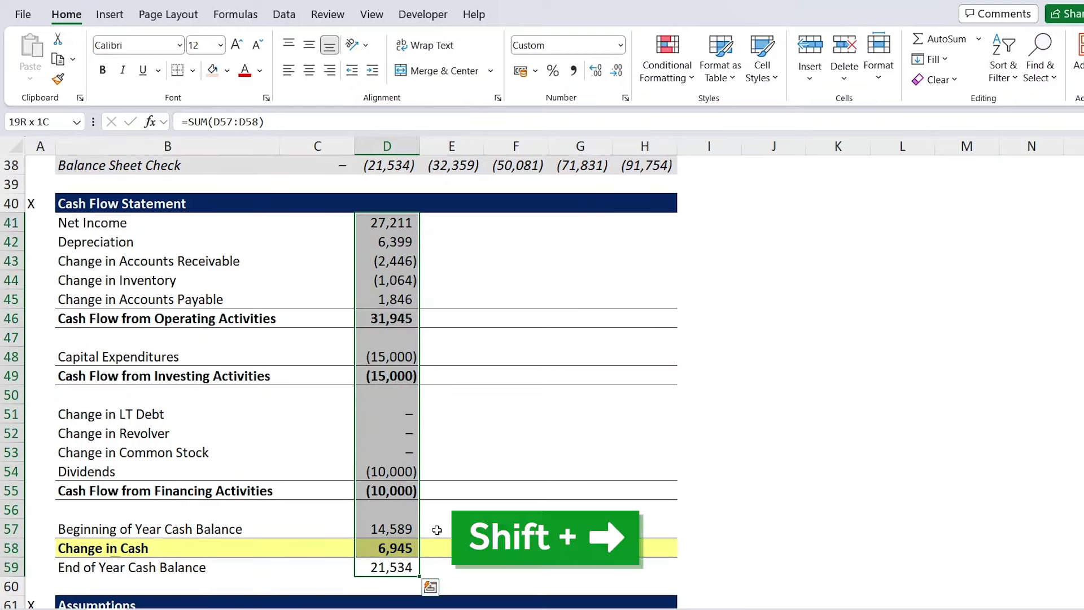
key("shift+Right")
key("shift+Right")
key("shift+Right")
key("shift+Right")
key("ctrl+r")
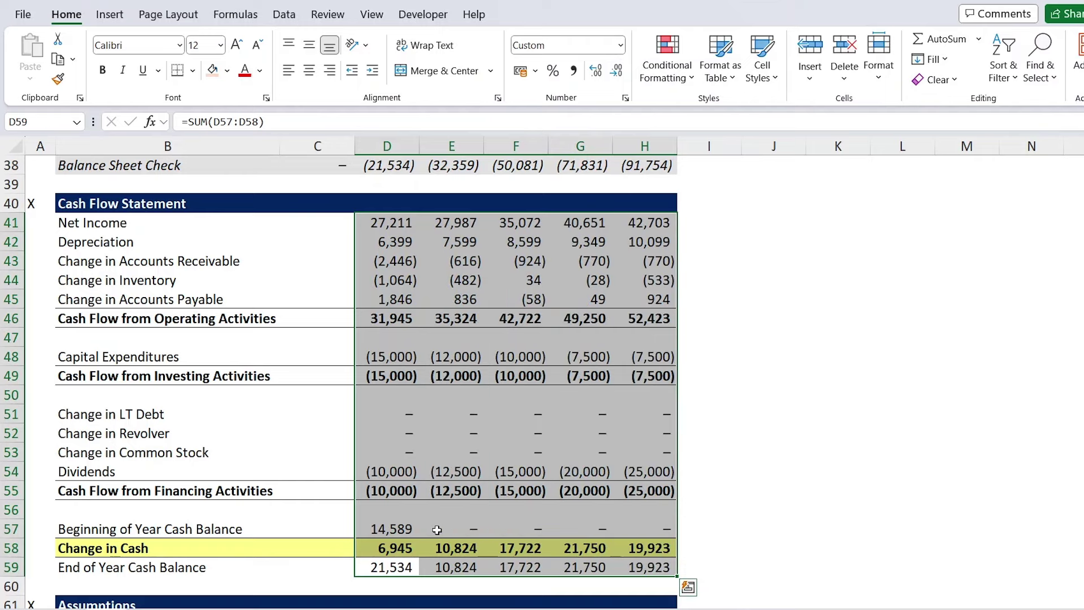
Link 2024F Cash & Cash Equivalents in D18 to the cash flow statement's End of Year Cash Balance, =D59
left_click(412, 561)
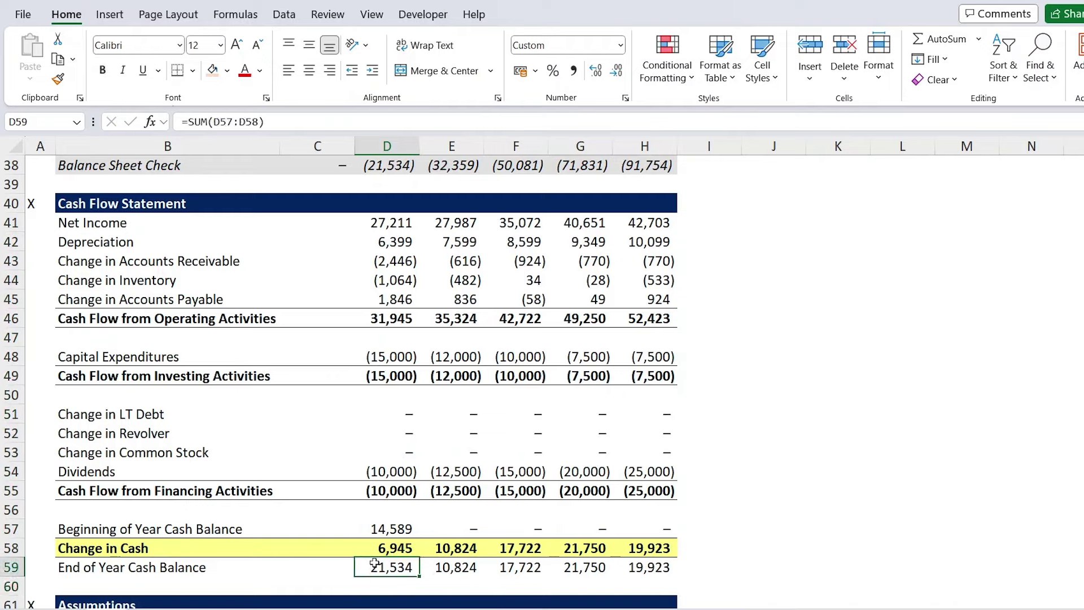
key("Right")
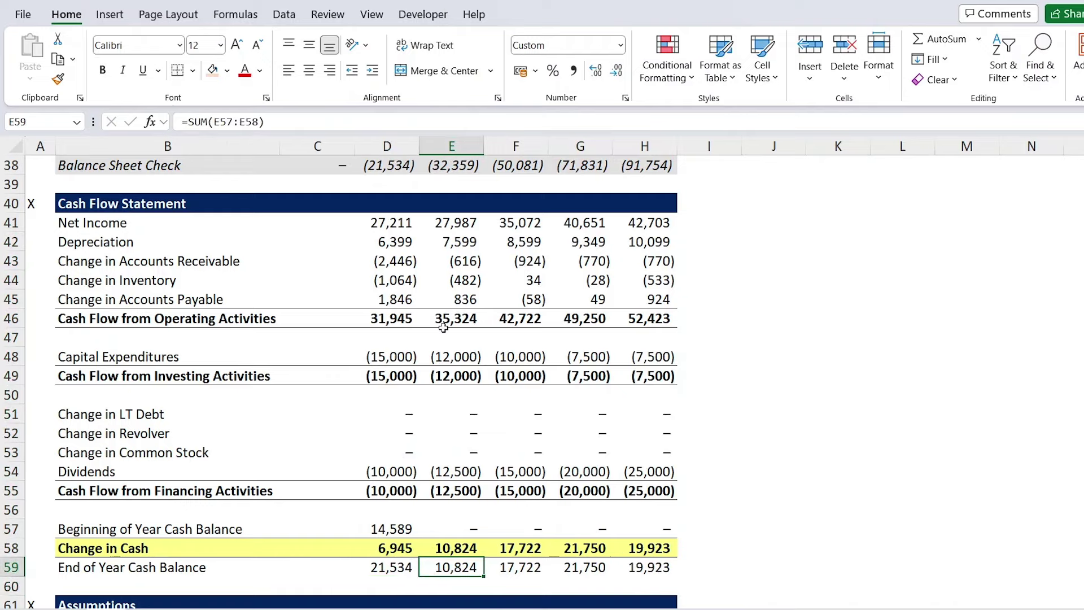
scroll(443, 328, "up", 10)
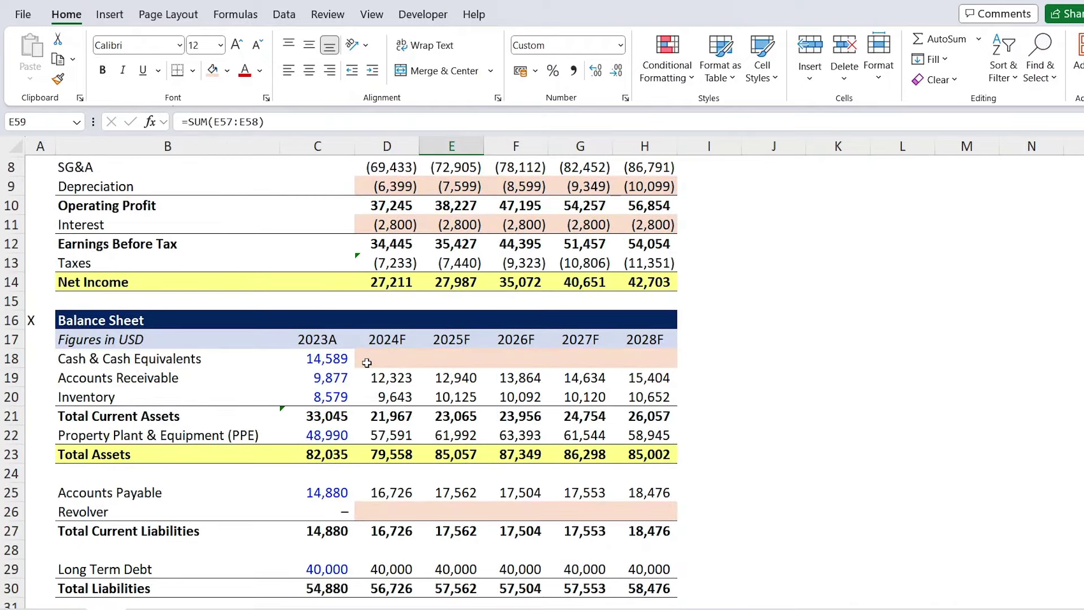
left_click(367, 363)
type("=")
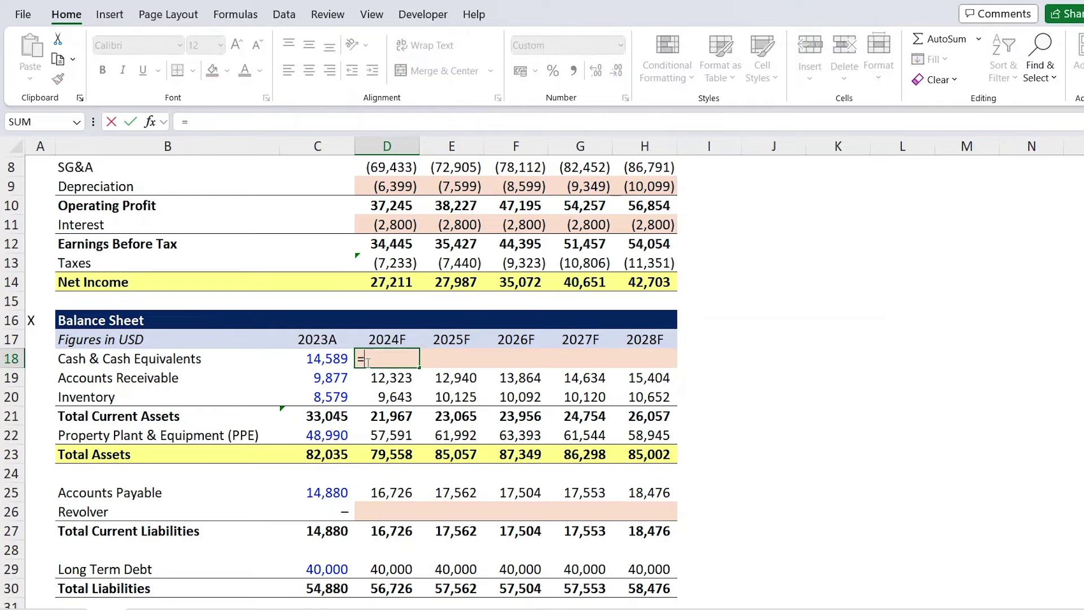
scroll(367, 363, "down", 13)
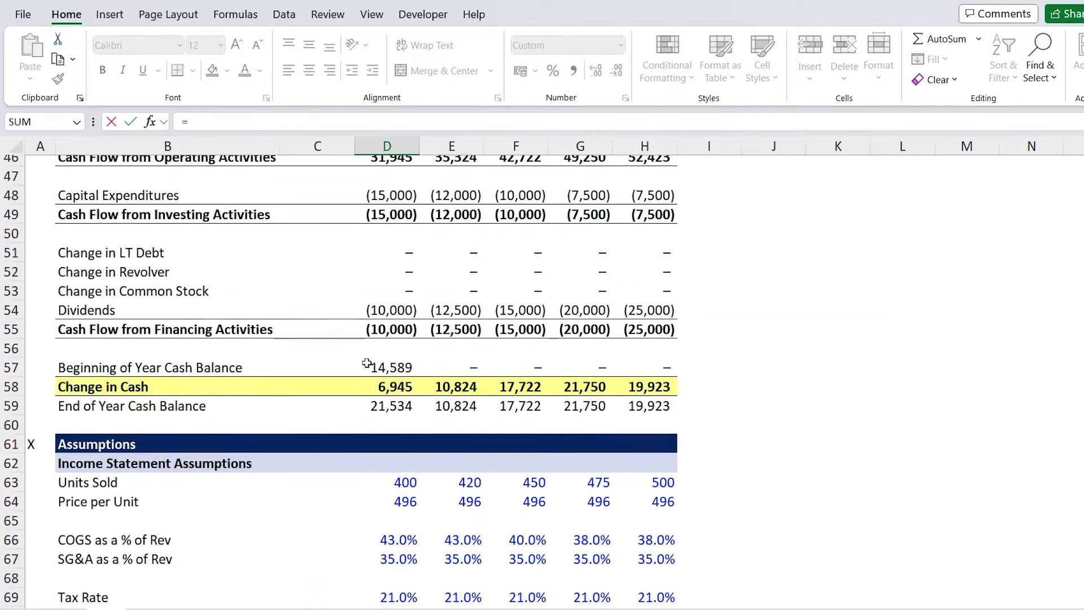
left_click(395, 408)
key("Return")
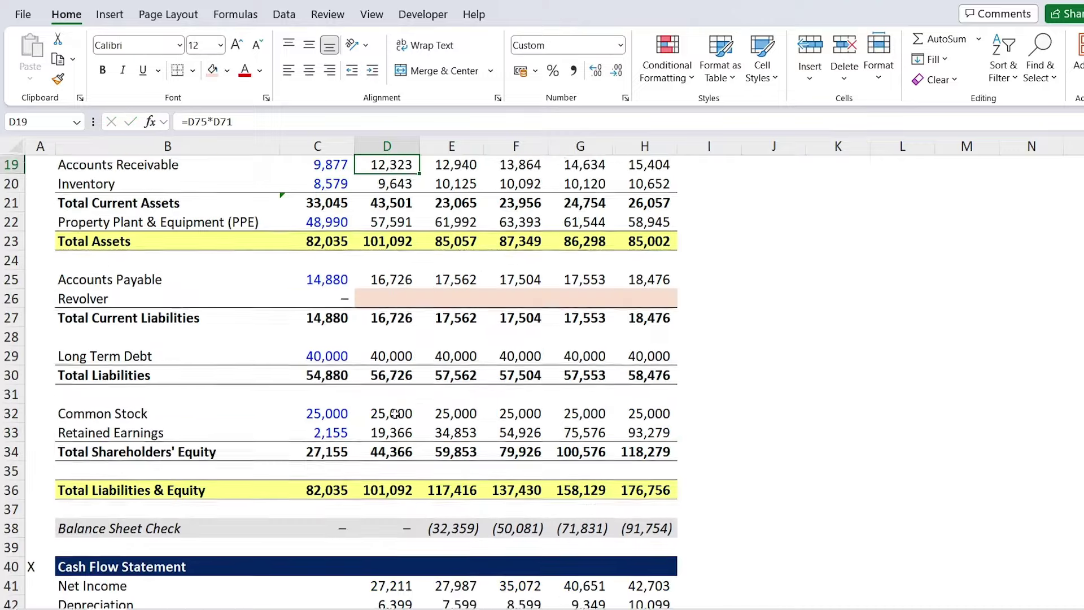
Fill the Cash & Cash Equivalents formula from D18 across the remaining forecast years through H18
key("Up")
key("Up")
key("Down")
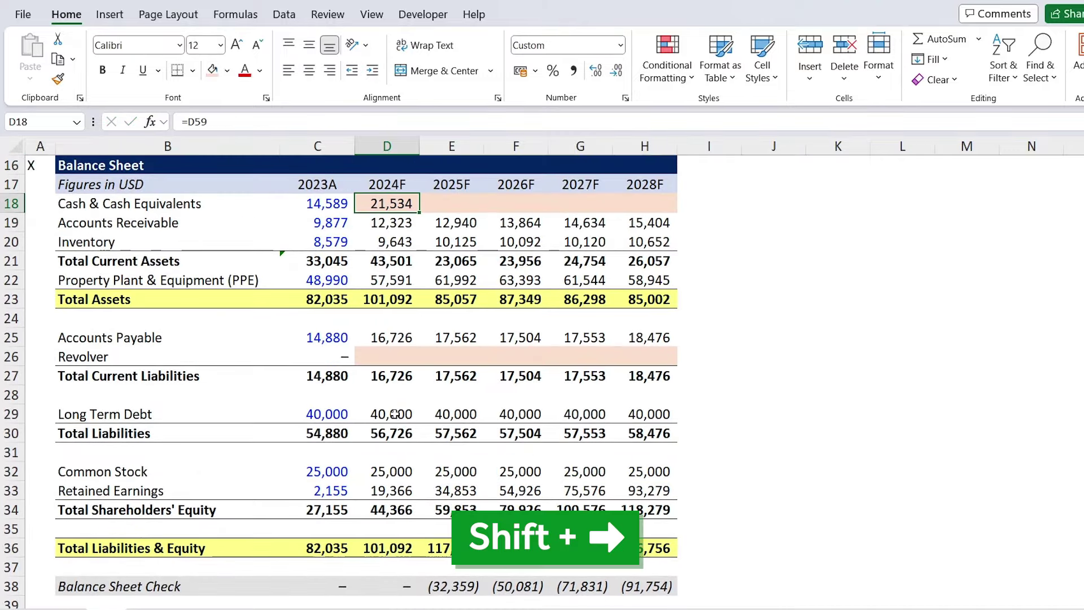
key("shift+Right")
key("shift+Right")
key("shift+Right")
key("shift+Right")
key("ctrl+r")
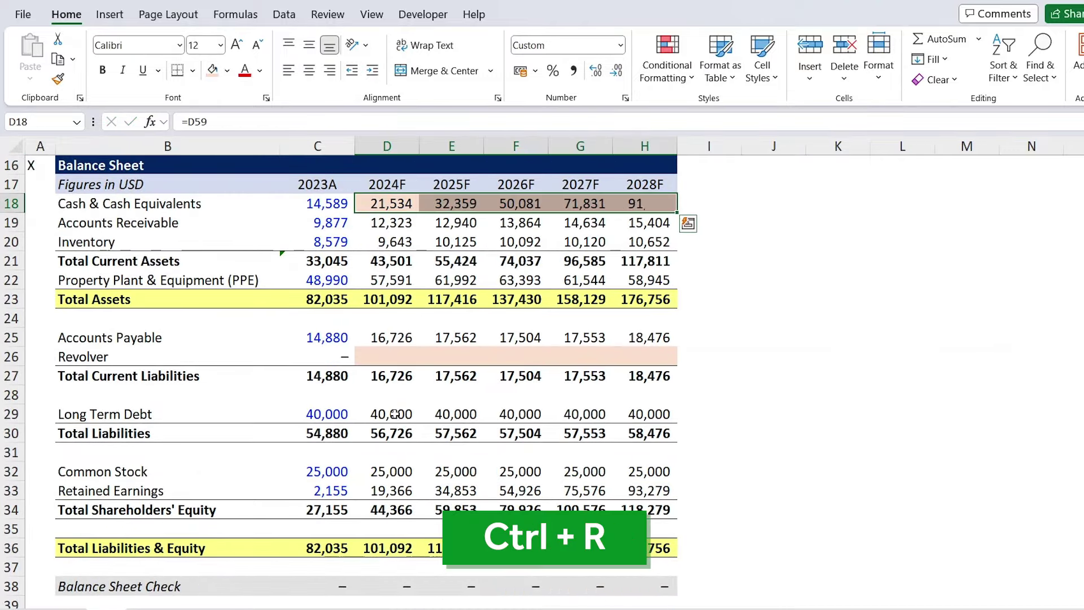
Review the Balance Sheet Check row from 2023A through 2028F and the Assumptions section further down the sheet
left_click(170, 587)
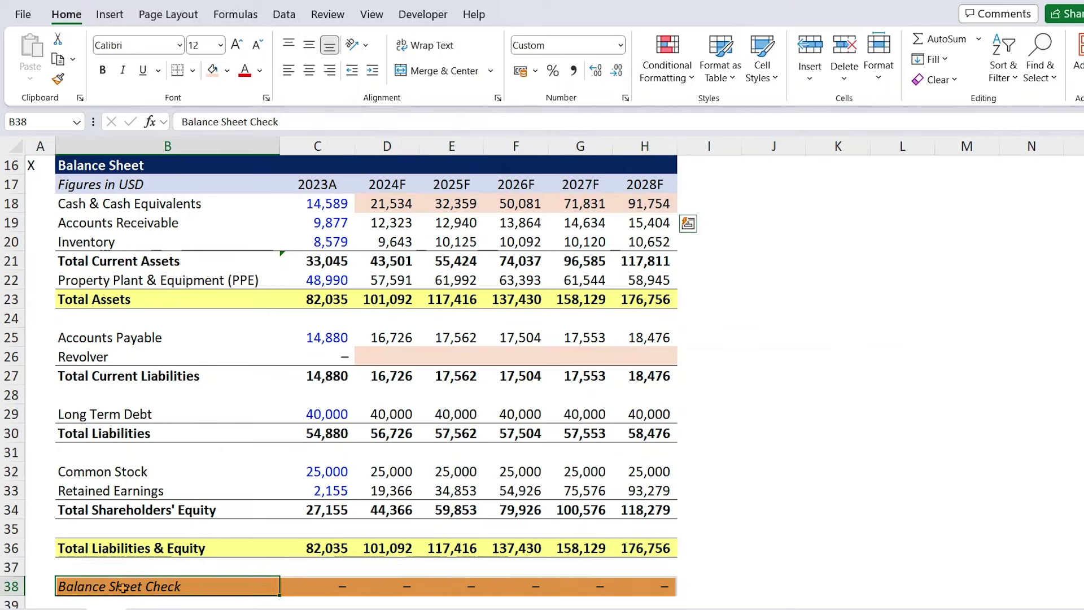
key("Right")
key("Right")
key("Right")
key("Right")
key("Right")
key("Right")
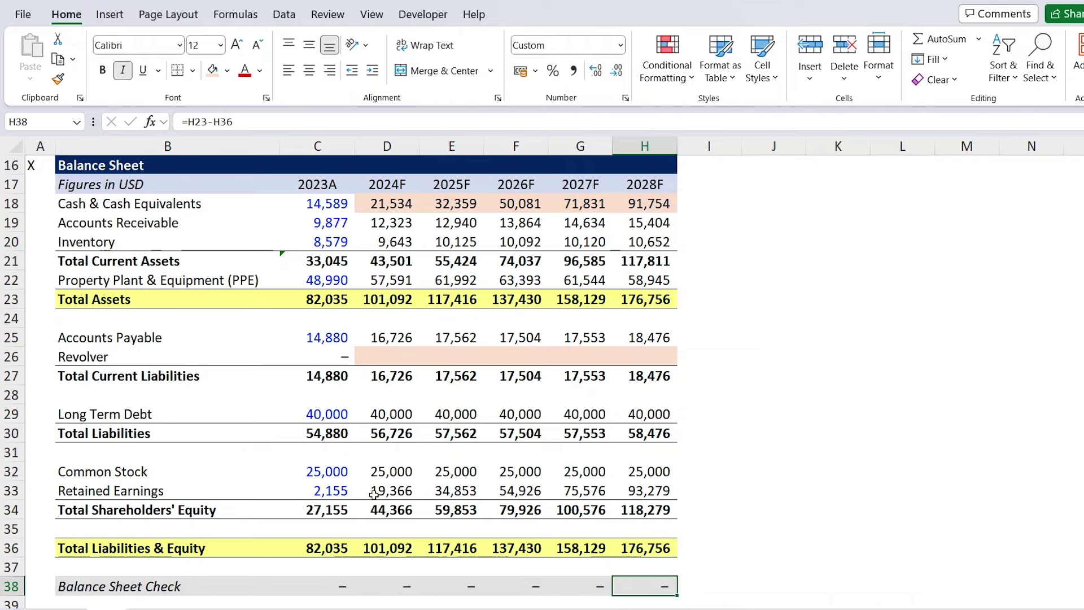
scroll(311, 365, "down", 19)
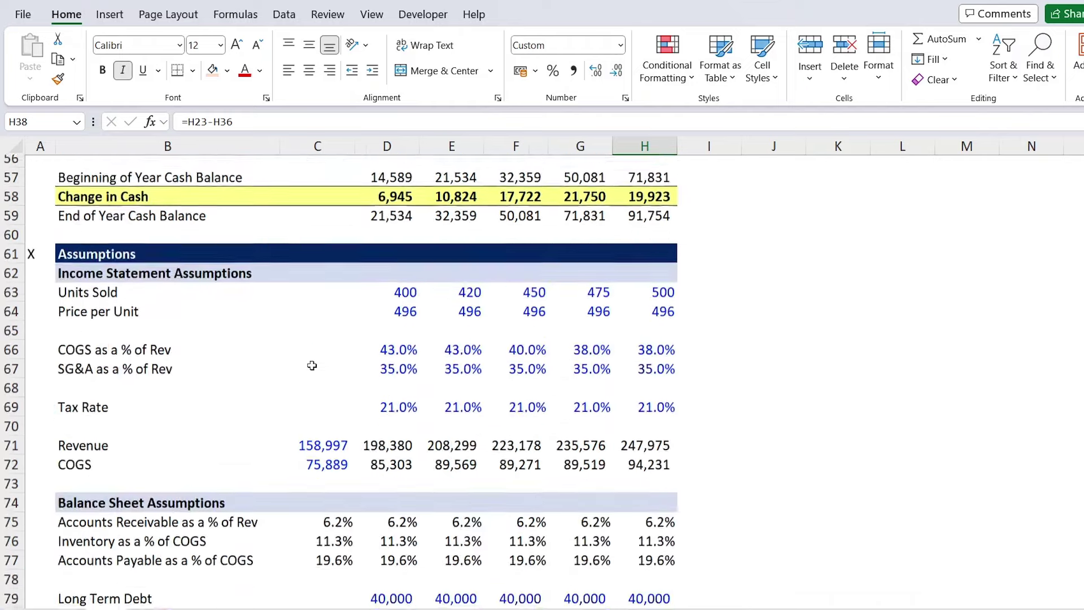
scroll(312, 365, "up", 5)
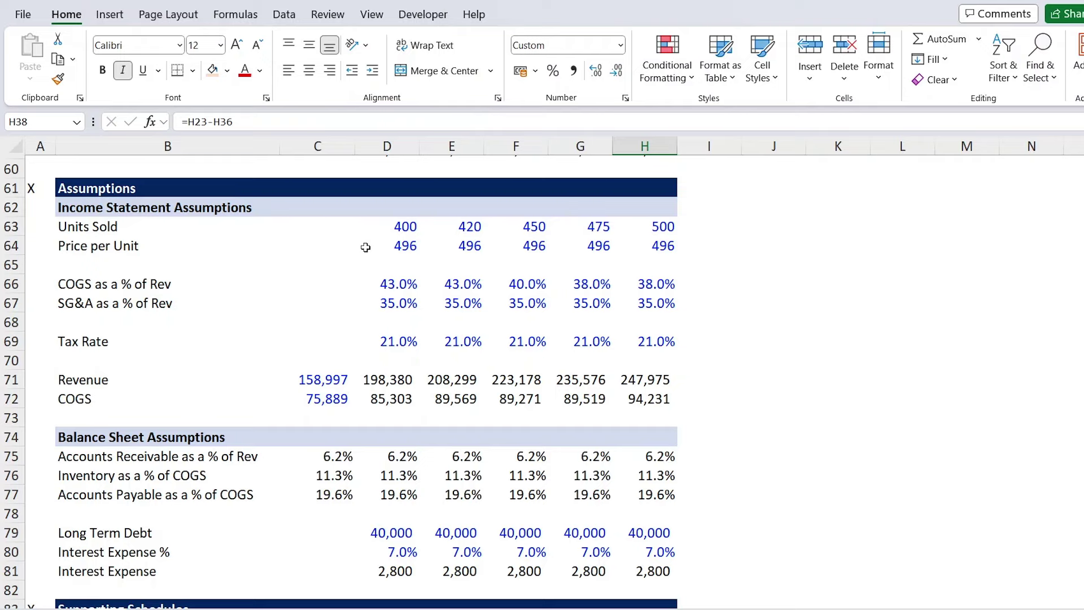
Link the Revolver section's 2024F Beginning Cash Balance in D115 to the cash flow statement's Beginning of Year Cash Balance, =D57
scroll(366, 247, "down", 16)
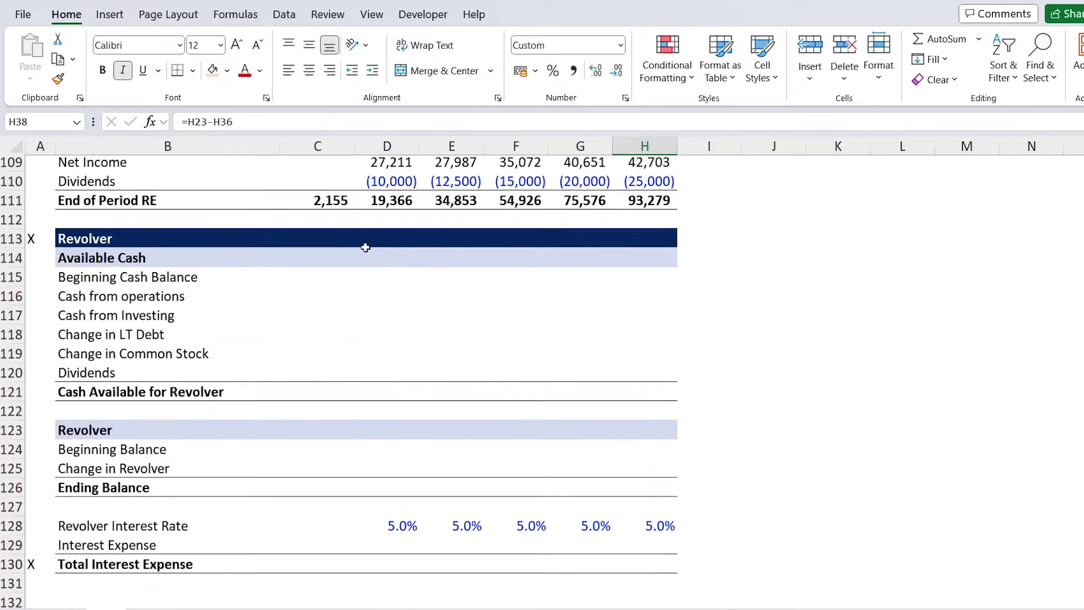
left_click(84, 276)
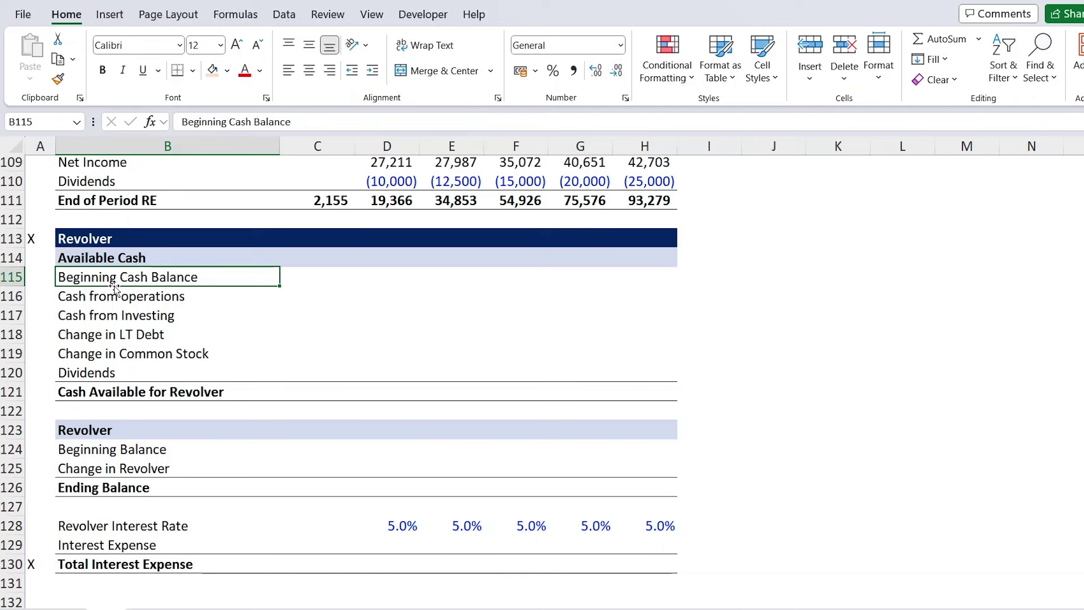
key("Right")
key("Right")
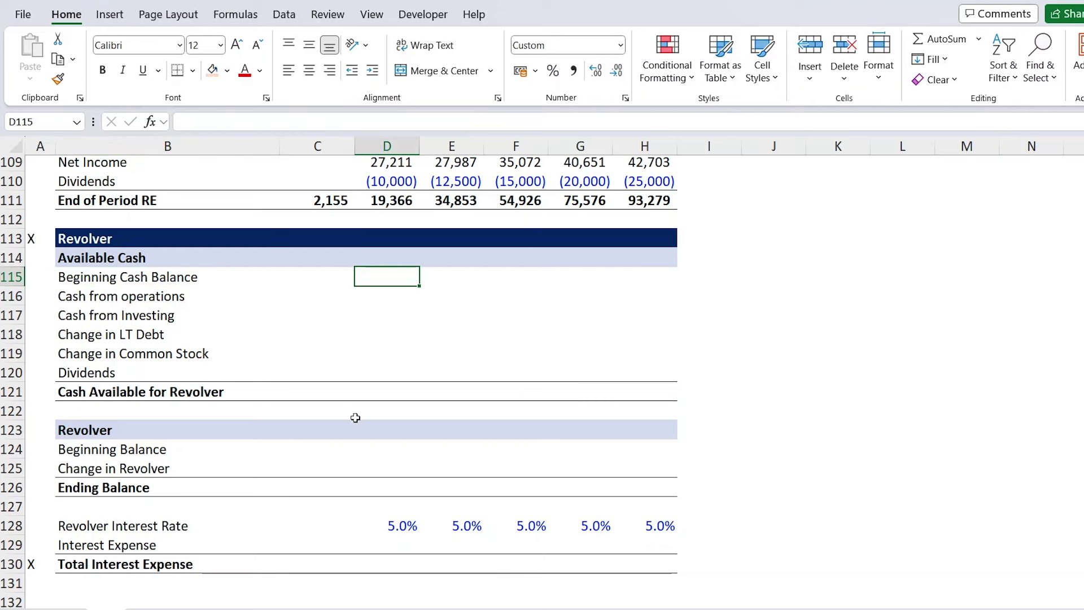
type("=")
scroll(395, 305, "up", 8)
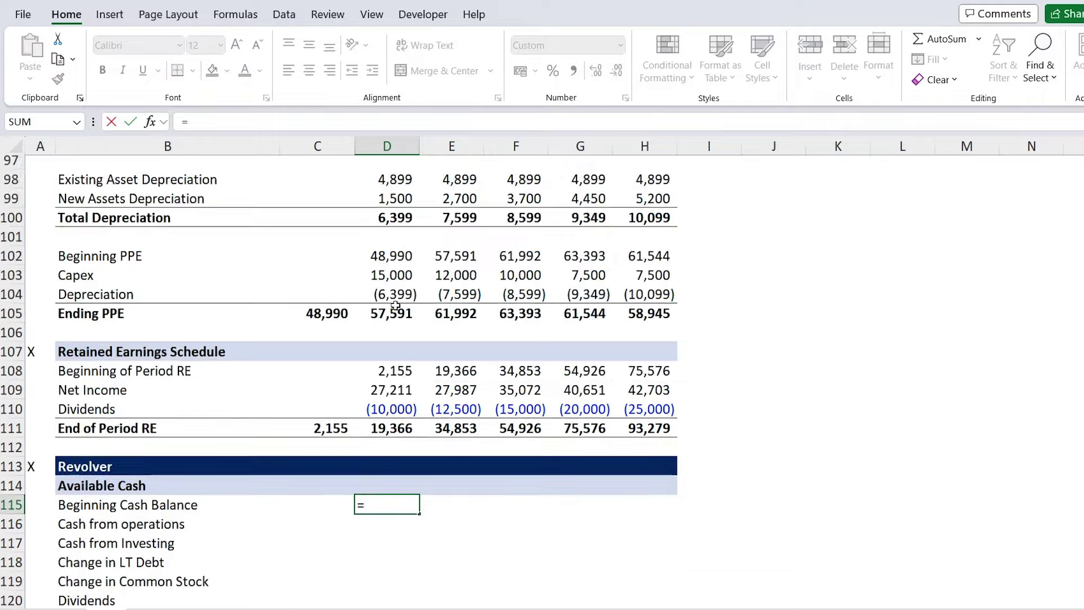
scroll(395, 305, "up", 11)
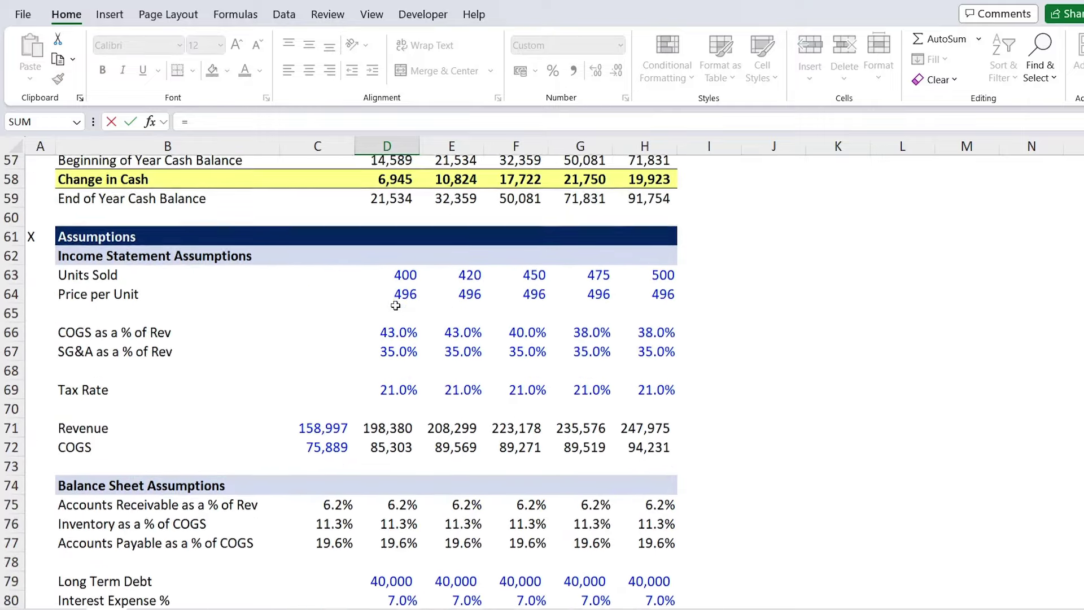
scroll(395, 306, "up", 2)
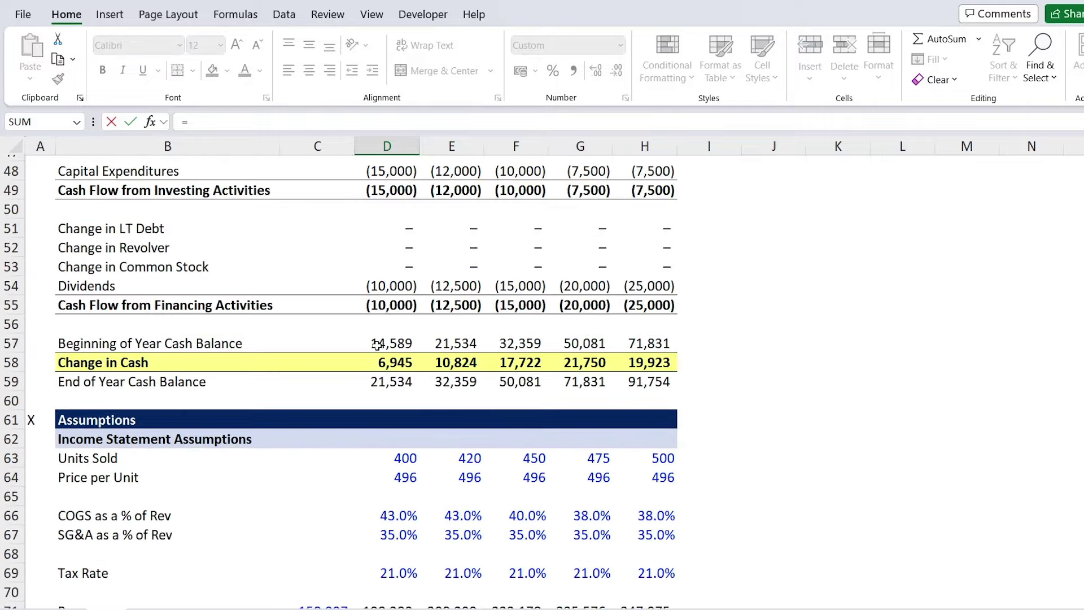
left_click(377, 345)
key("Return")
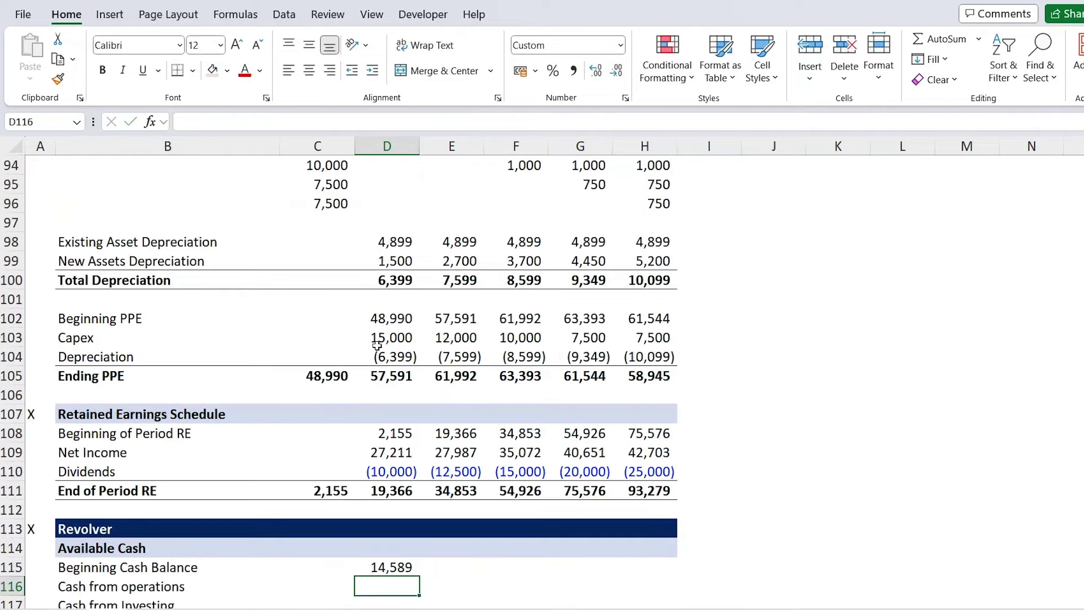
Link the Revolver section's 2024F Cash from operations in D116 to Cash Flow from Operating Activities, =D46
type("=")
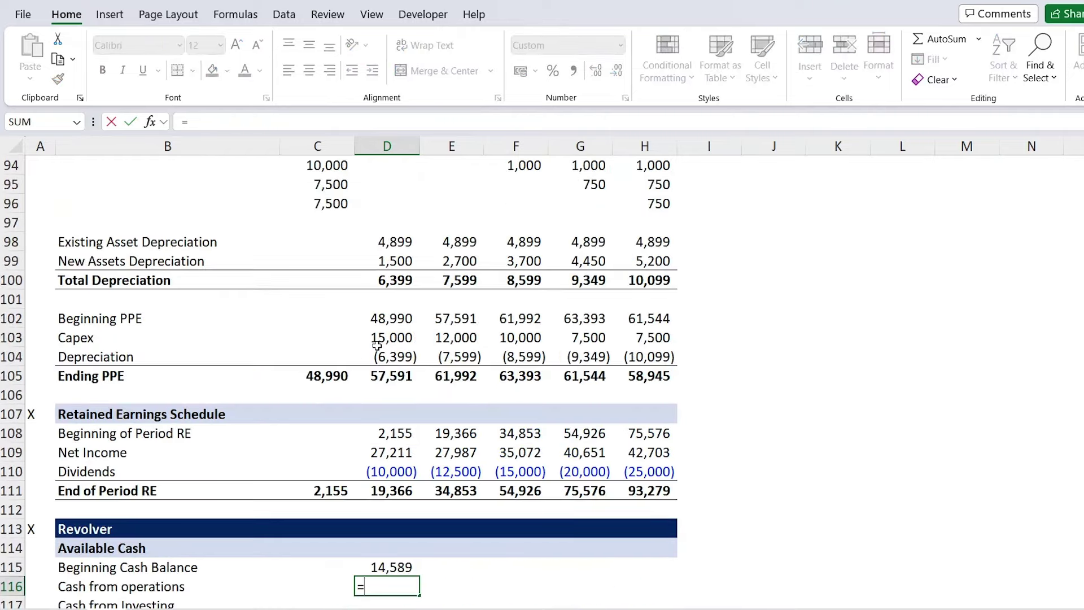
scroll(377, 345, "up", 15)
scroll(377, 345, "up", 3)
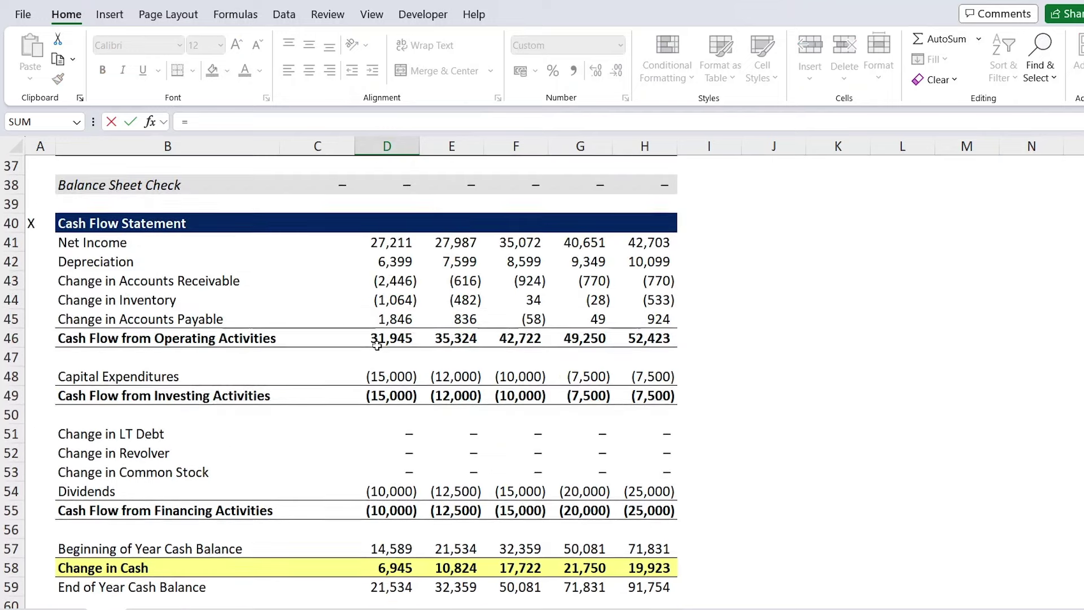
left_click(385, 337)
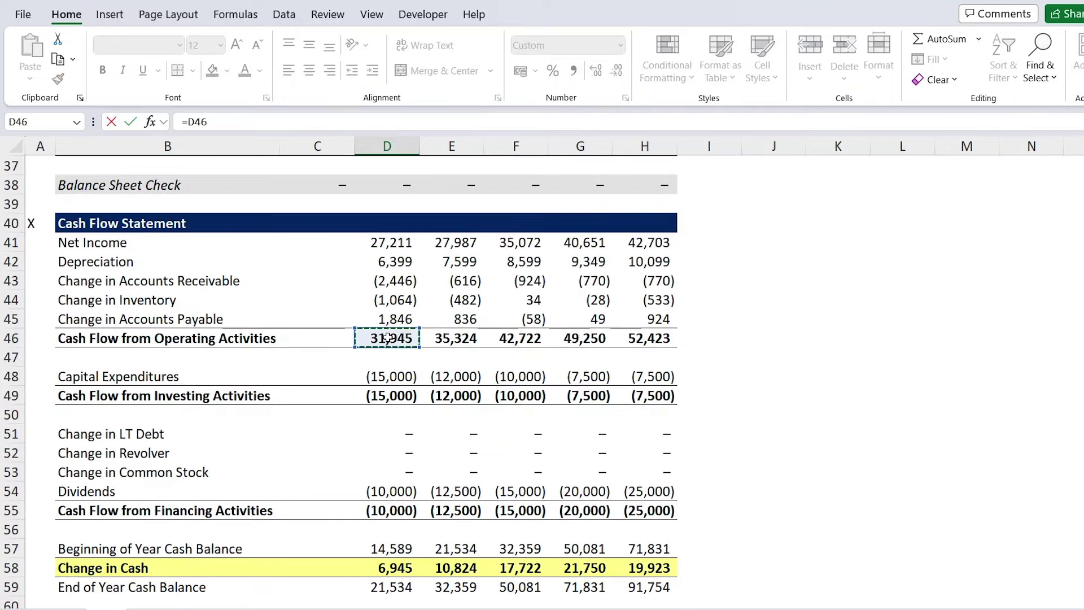
key("Return")
Link the 2024F Cash from Investing in D117 to the cash flow statement's Cash Flow from Investing Activities in D49
type("=")
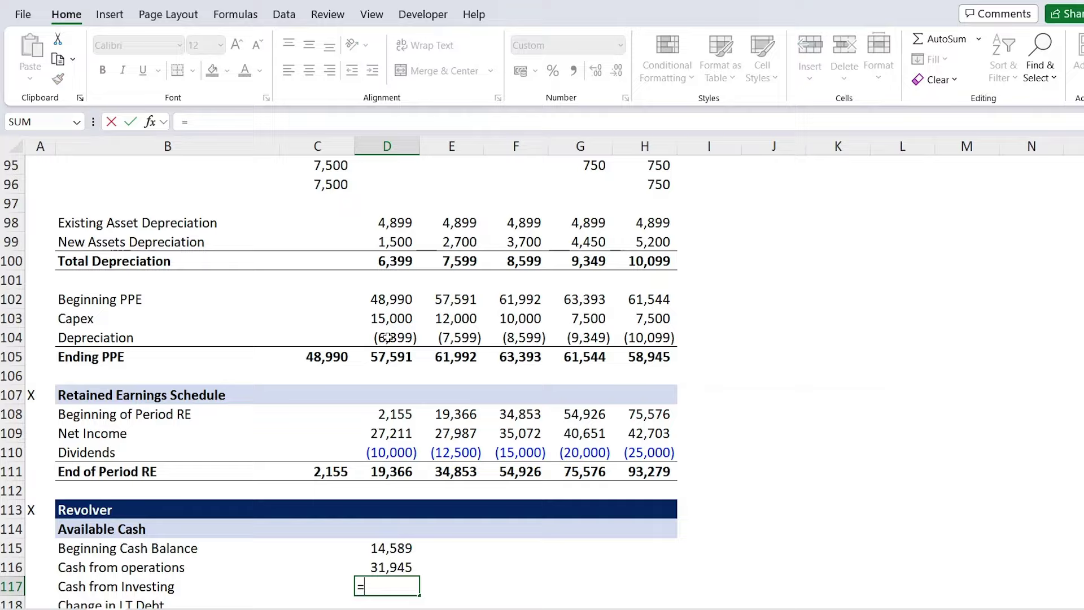
scroll(387, 337, "up", 10)
scroll(388, 337, "up", 9)
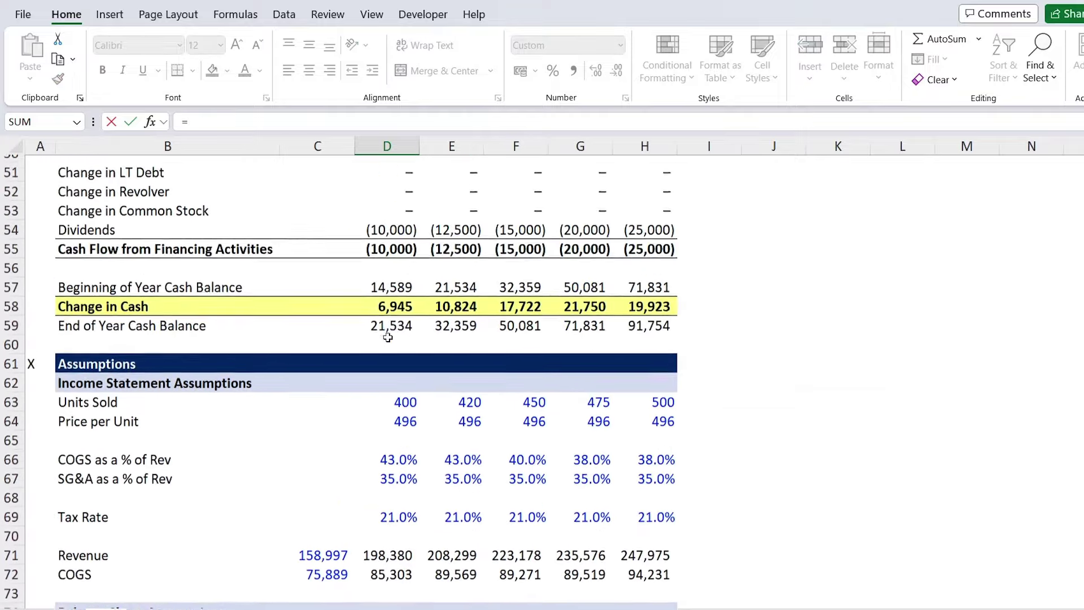
left_click(387, 443)
key("Return")
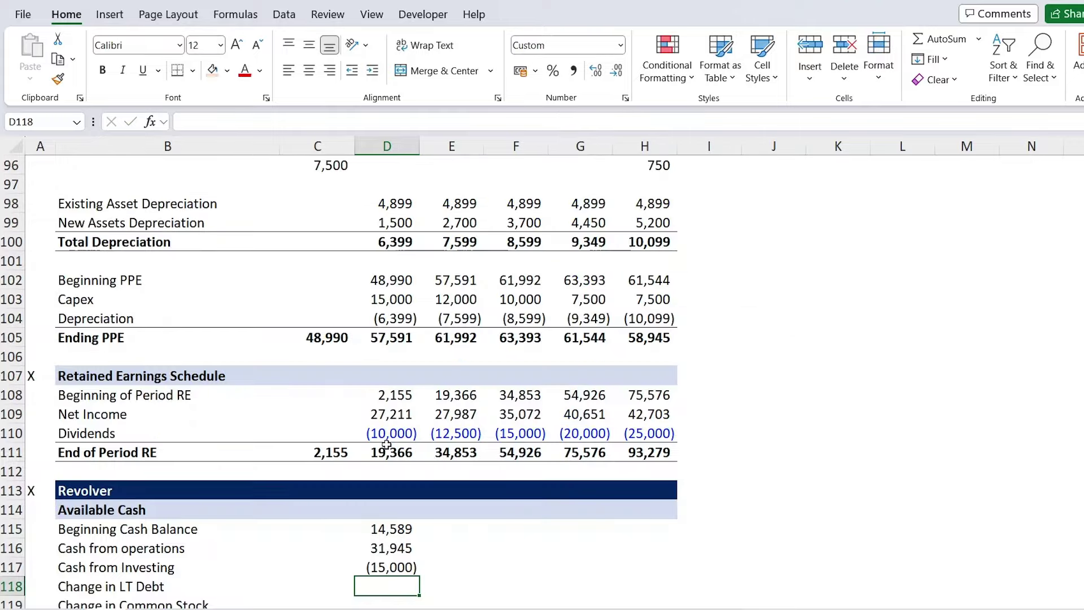
Link the 2024F Change in LT Debt in D118 to the cash flow statement's Change in LT Debt in D51
scroll(354, 564, "down", 2)
key("F2")
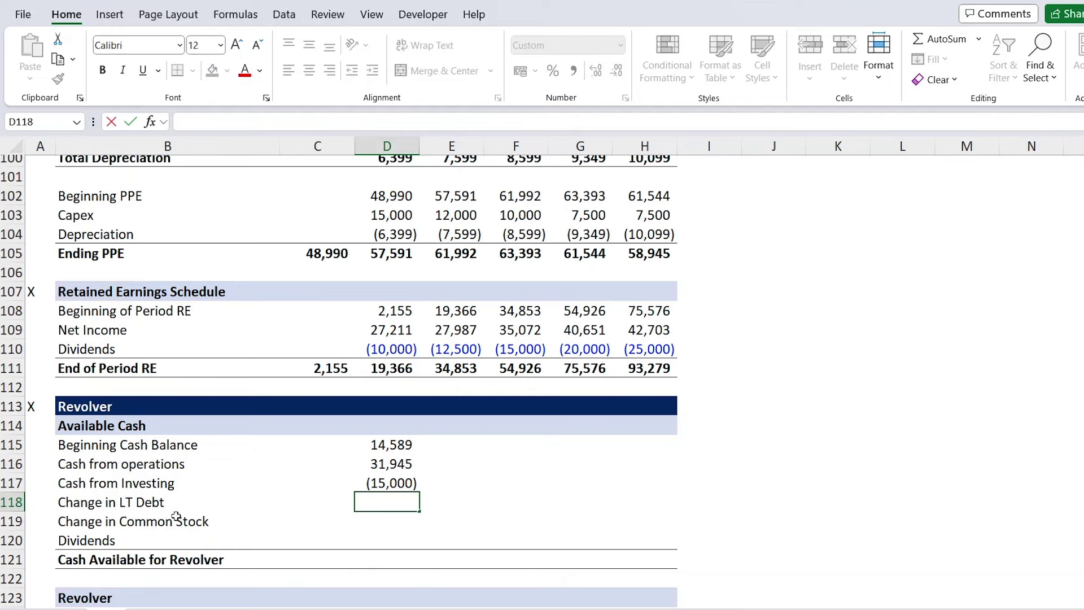
type("=")
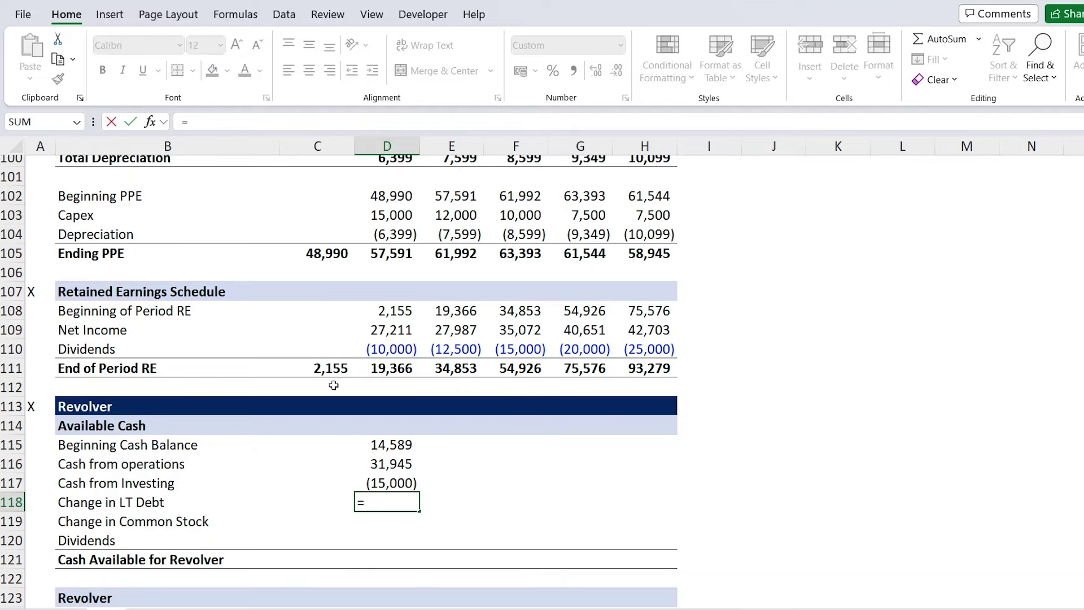
scroll(393, 390, "up", 15)
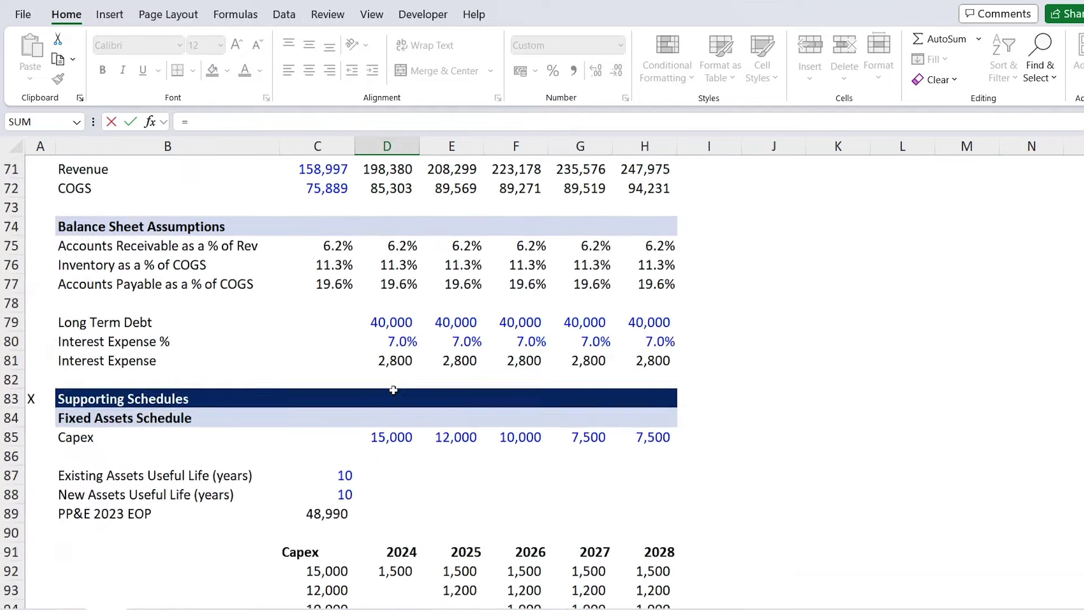
scroll(394, 390, "up", 3)
left_click(403, 268)
key("Return")
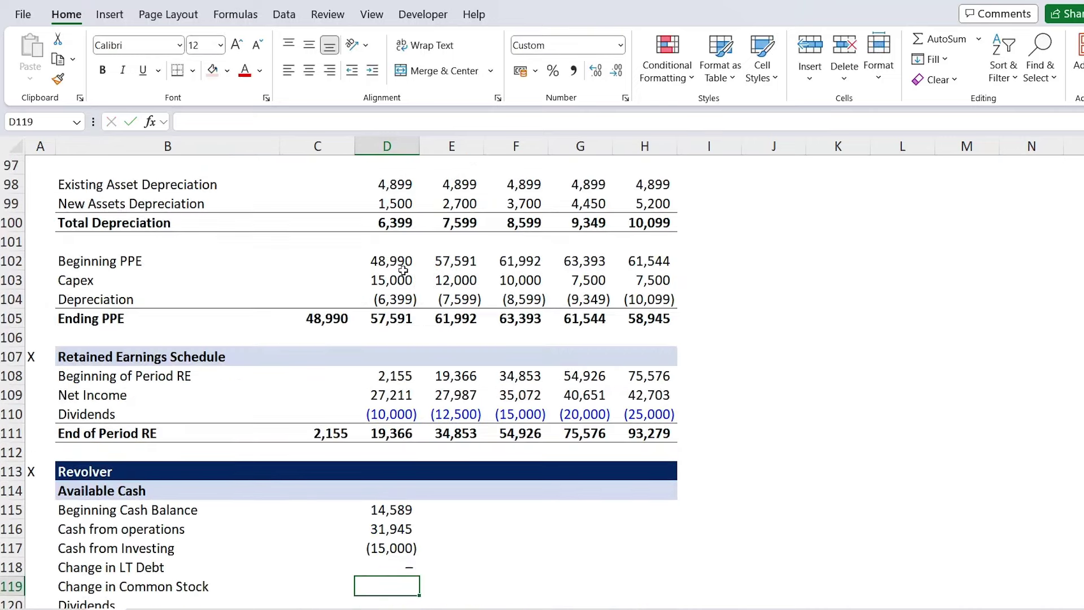
Link the 2024F Change in Common Stock in D119 to the cash flow statement's matching line, =D53
type("=")
scroll(403, 270, "up", 13)
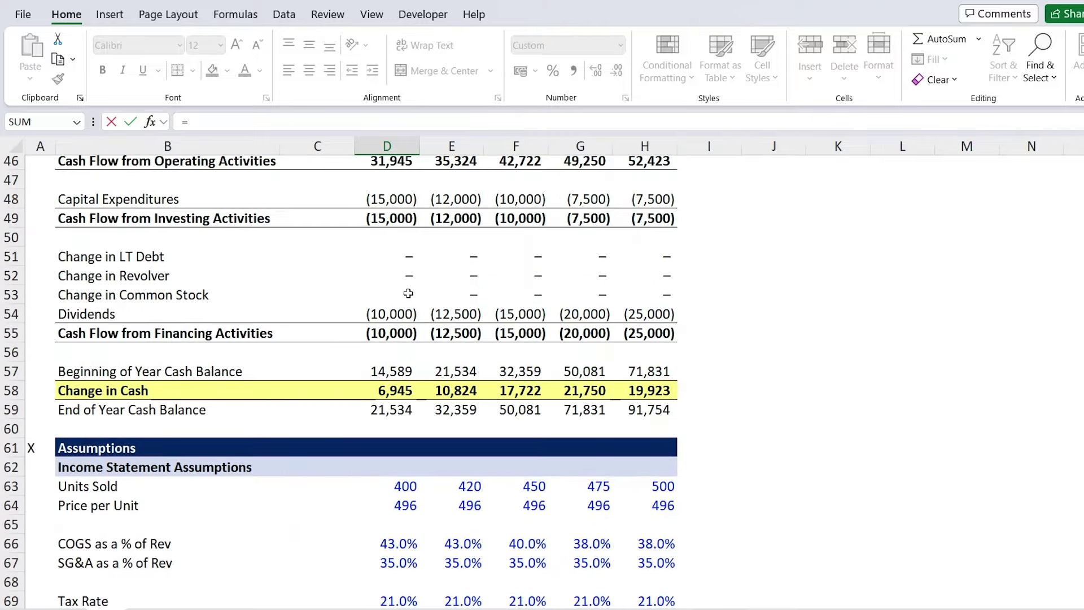
left_click(405, 290)
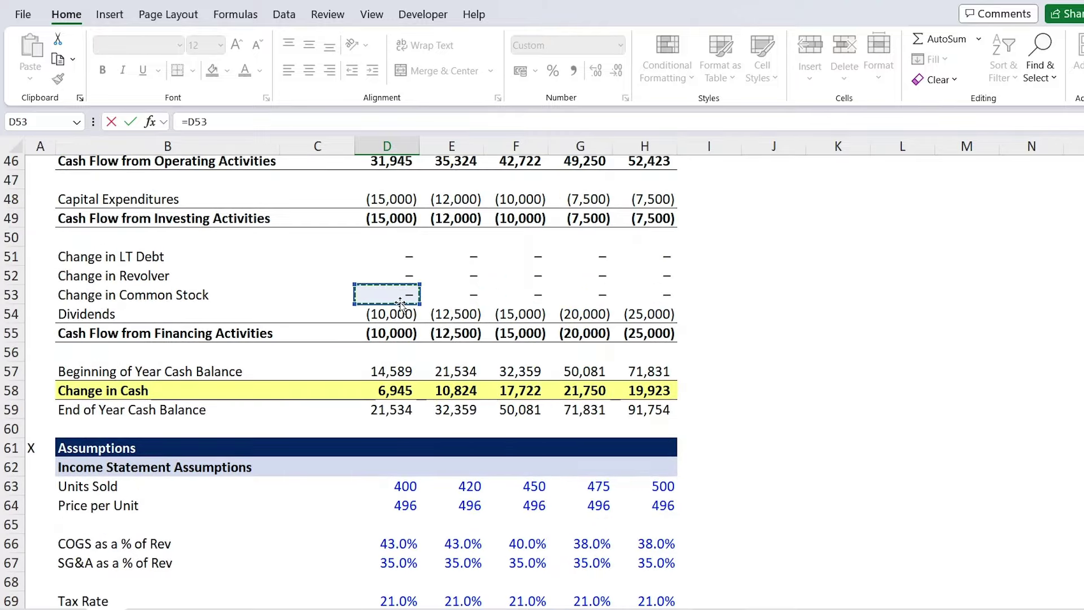
key("Escape")
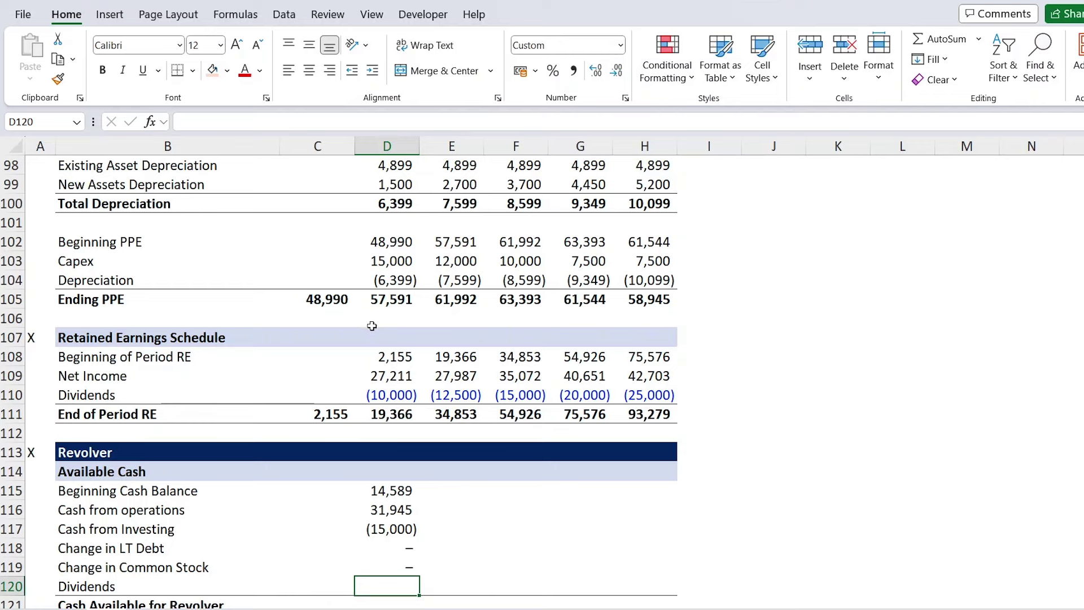
Link the Revolver section's 2024F Dividends in D120 to the cash flow statement's Dividends in D54
type("=")
scroll(376, 324, "up", 18)
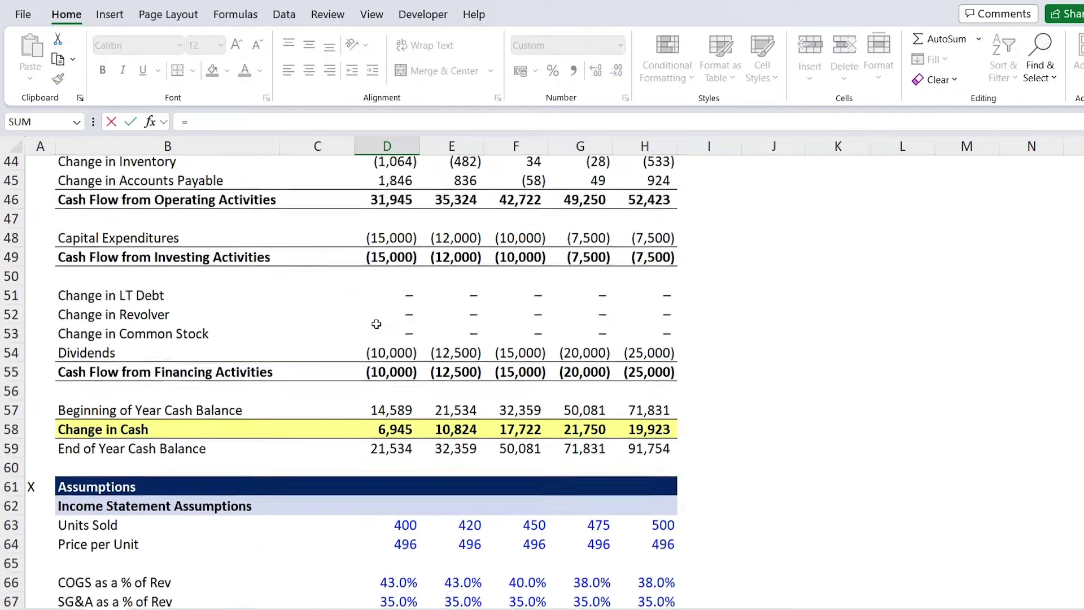
left_click(385, 353)
key("Return")
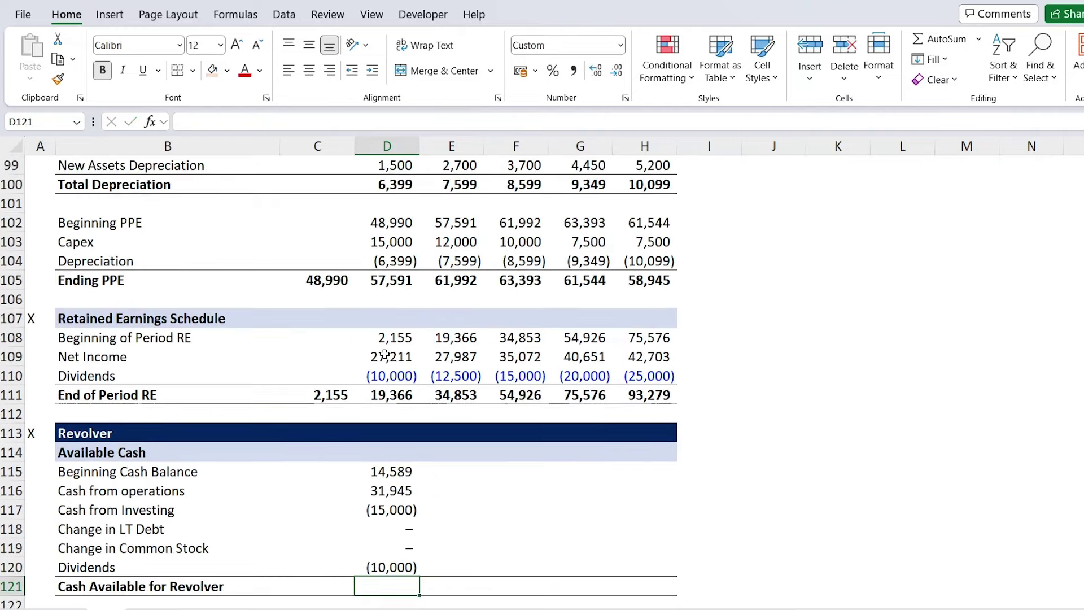
Total the 2024F Cash Available for Revolver in D121 with =SUM(D115:D120)
scroll(373, 395, "down", 1)
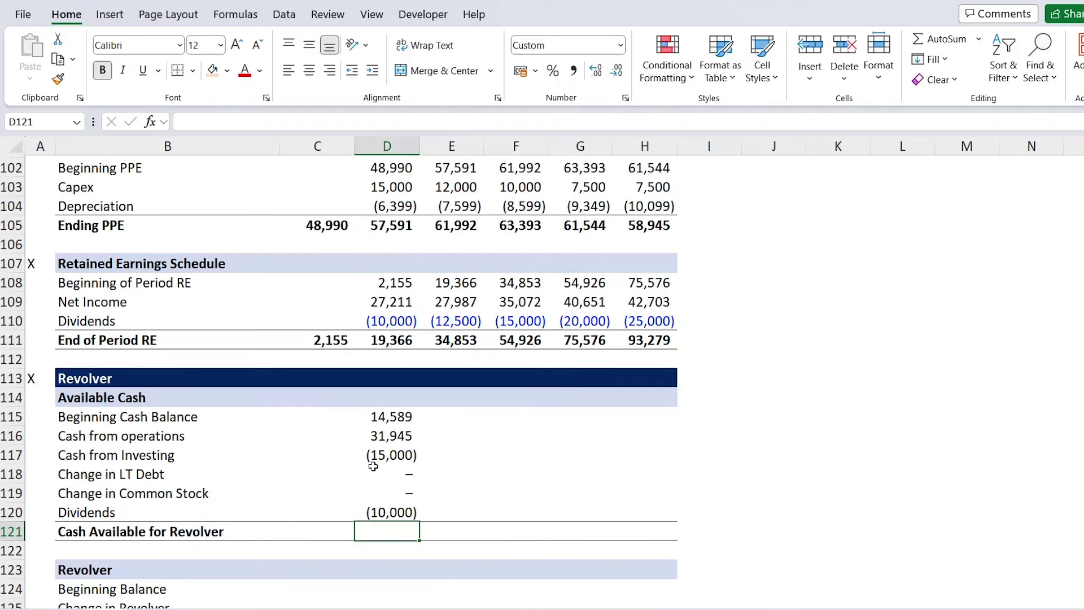
key("alt+equal")
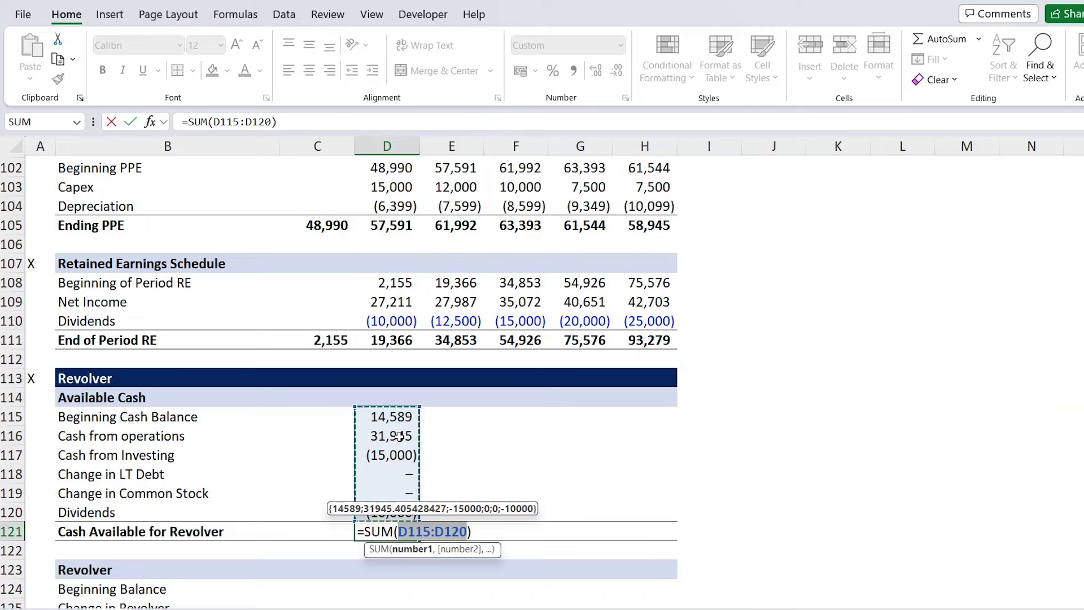
key("Return")
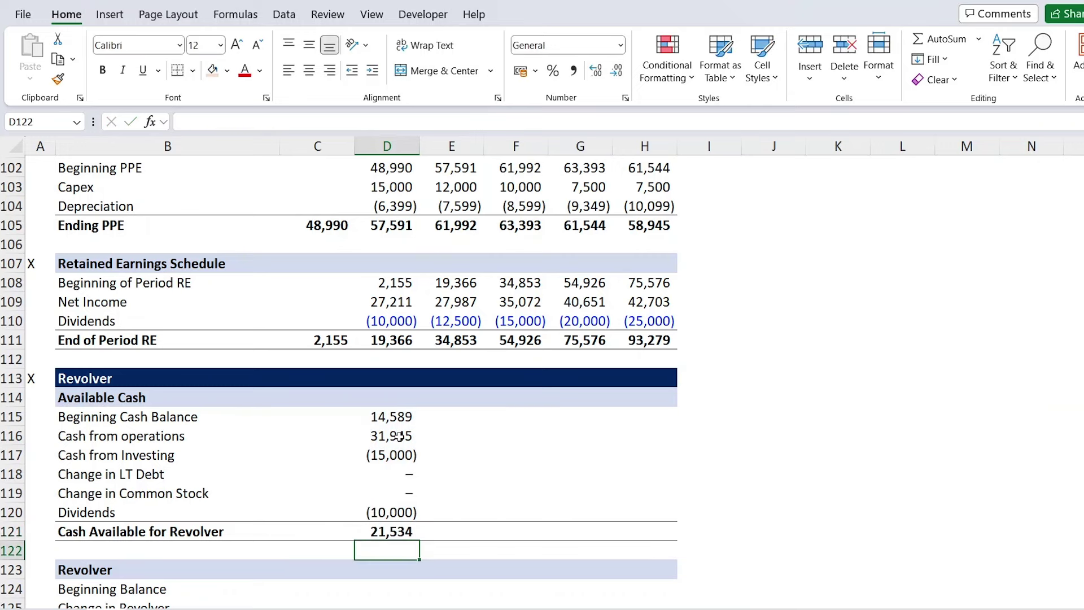
Fill the Available Cash formulas in D115:D121 across the remaining forecast years through column H
key("Up")
key("shift+Up")
key("shift+Up")
key("shift+Up")
key("shift+Up")
key("shift+Up")
key("shift+Up")
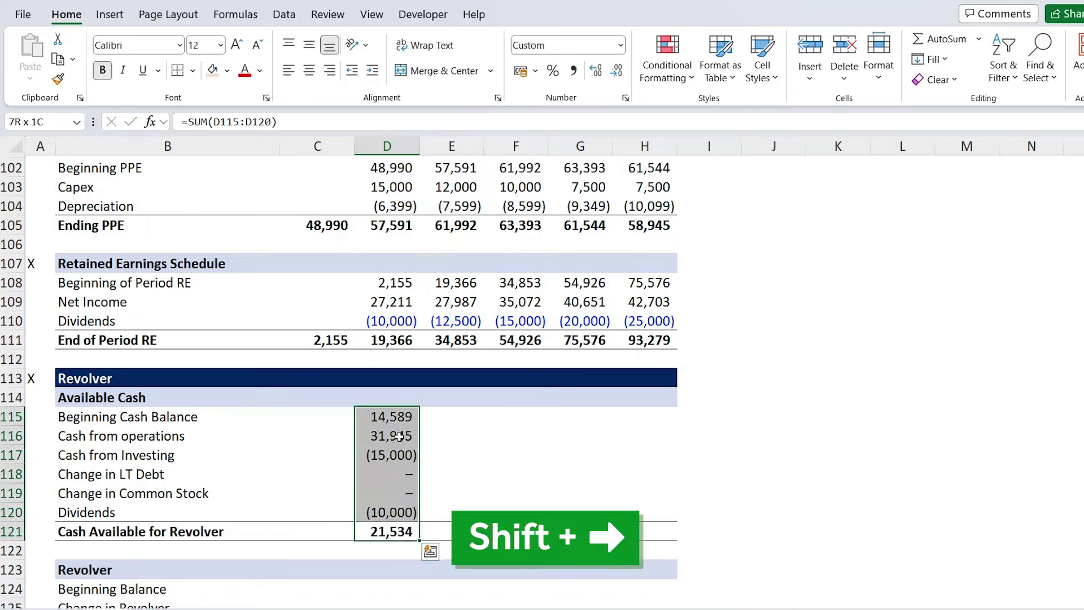
key("shift+Right")
key("shift+Right")
key("shift+Right")
key("shift+Right")
key("ctrl+r")
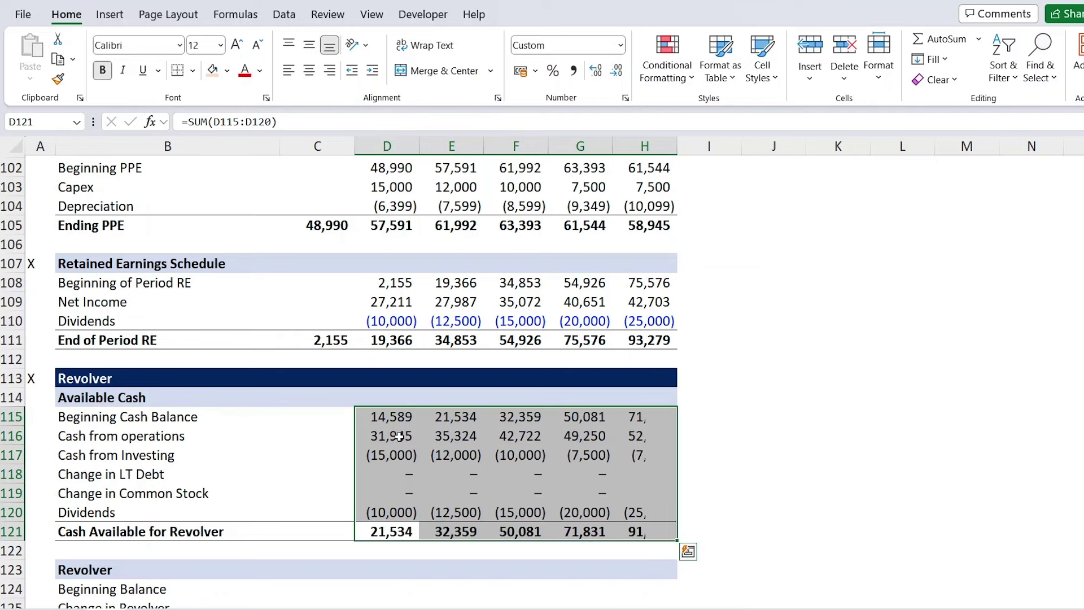
scroll(399, 436, "down", 2)
scroll(399, 435, "down", 1)
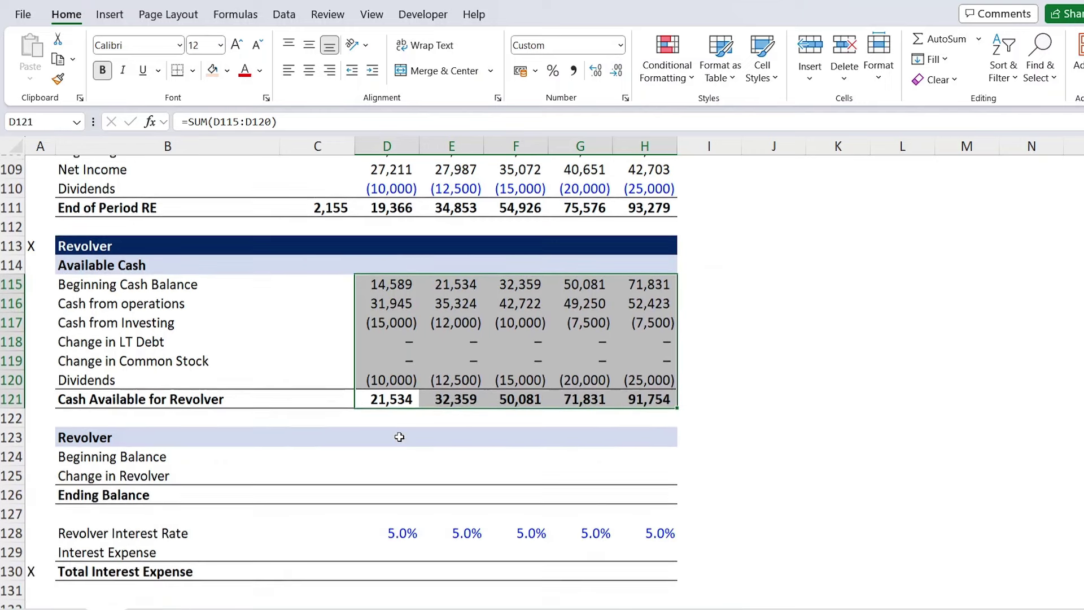
left_click(233, 444)
key("shift+Right")
key("shift+Right")
key("shift+Right")
key("shift+Right")
key("shift+Right")
key("shift+Right")
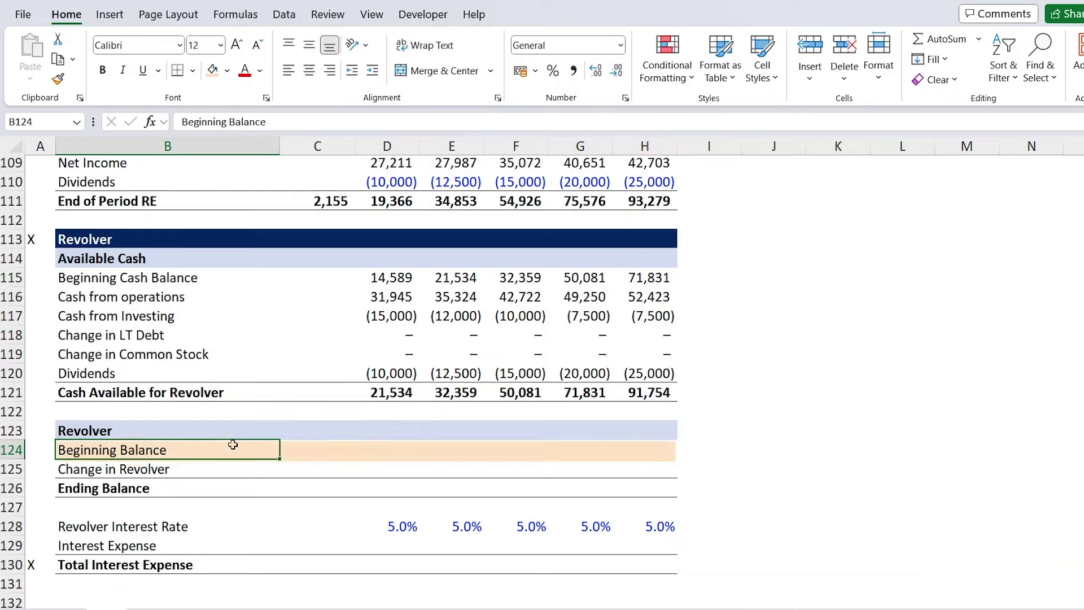
key("ctrl+y")
key("Right")
key("Right")
key("ctrl+z")
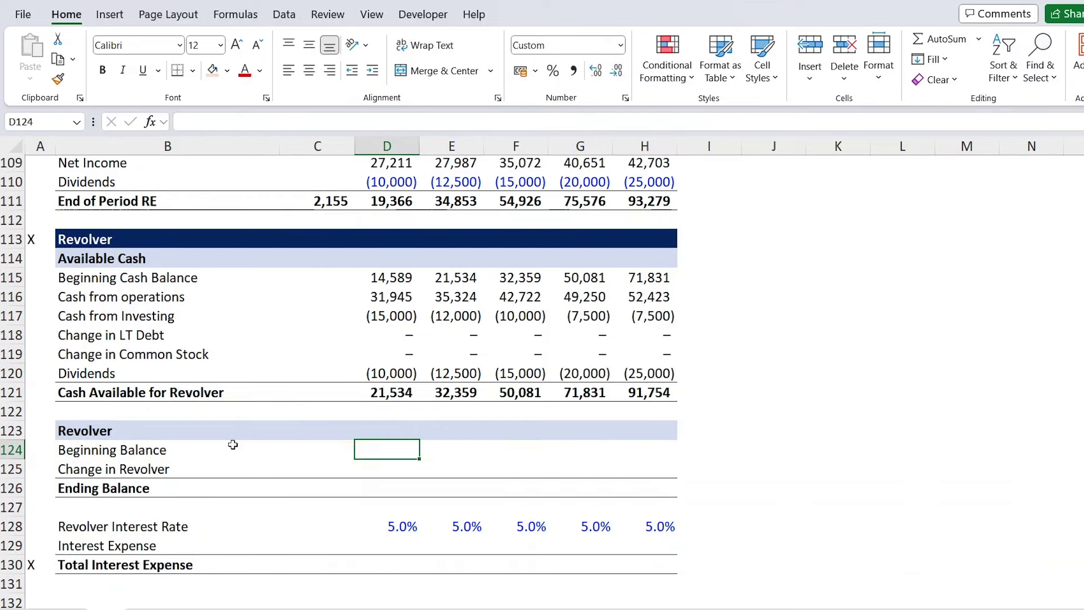
Link the 2023A revolver Ending Balance in C126 to the balance sheet's Revolver line, =C26
type("=")
scroll(233, 444, "up", 20)
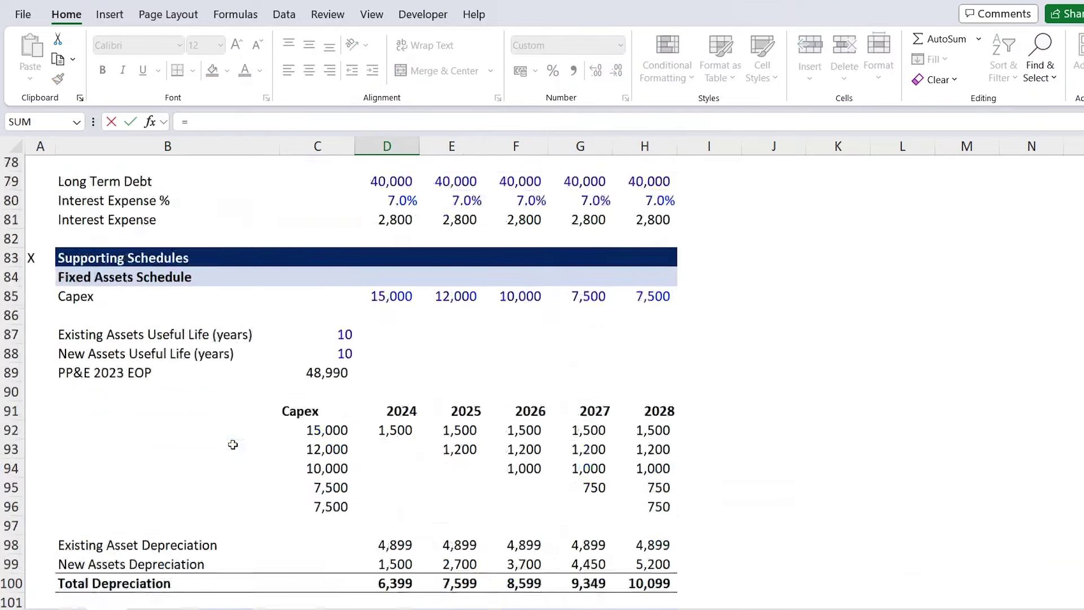
scroll(324, 323, "up", 5)
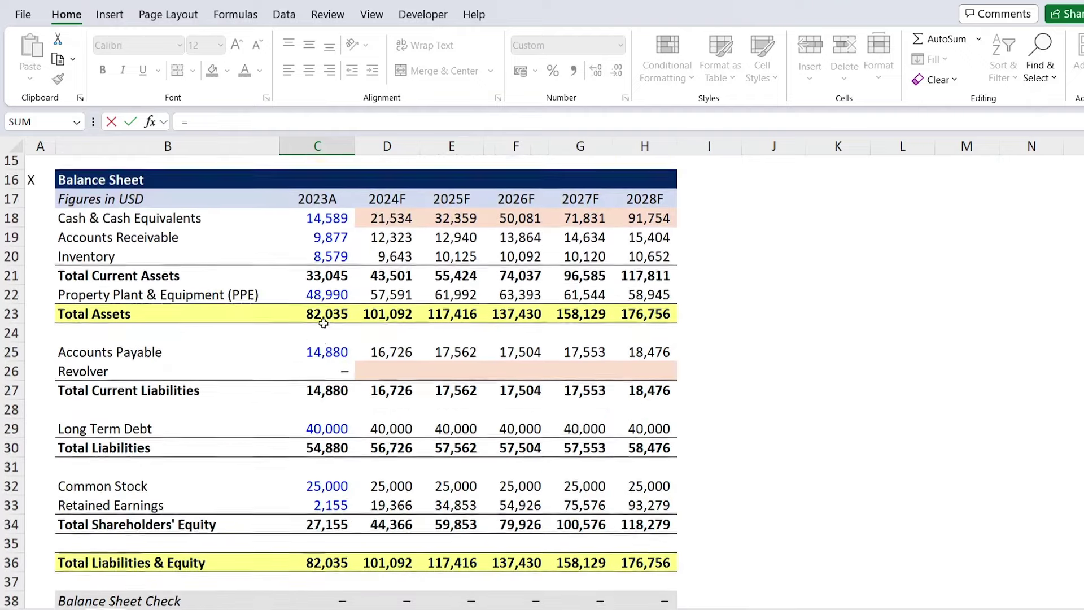
left_click(320, 395)
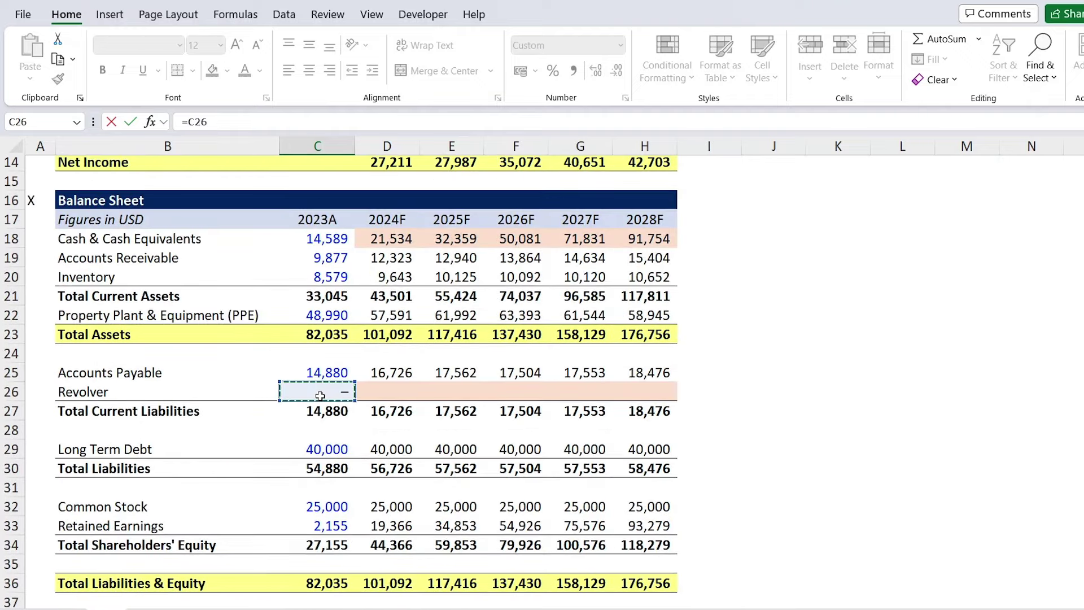
key("Return")
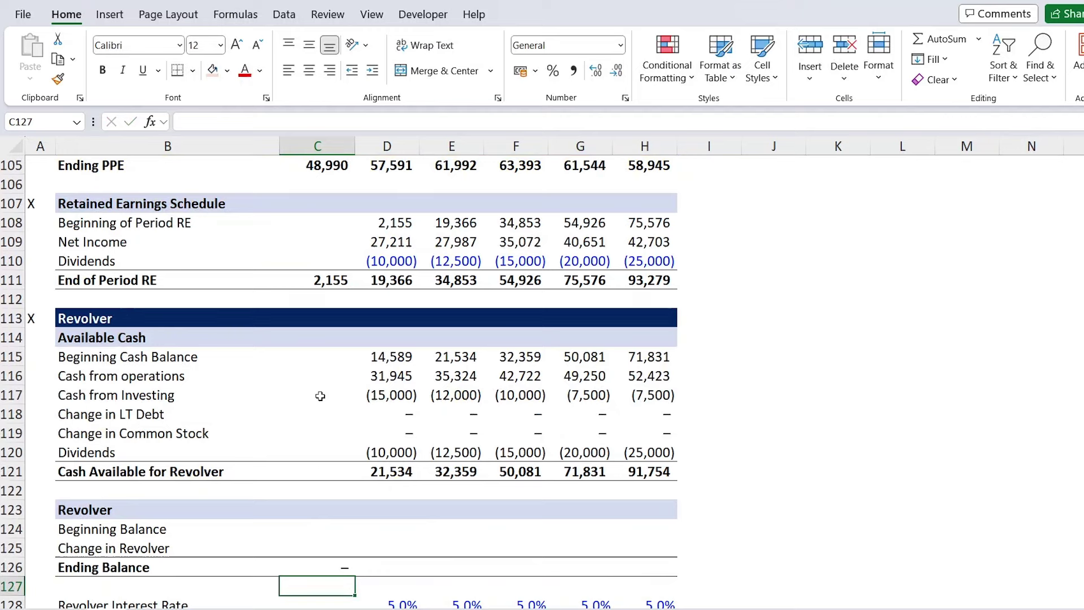
Link the 2024F revolver Beginning Balance in D124 to the prior year's Ending Balance in C126
key("Up")
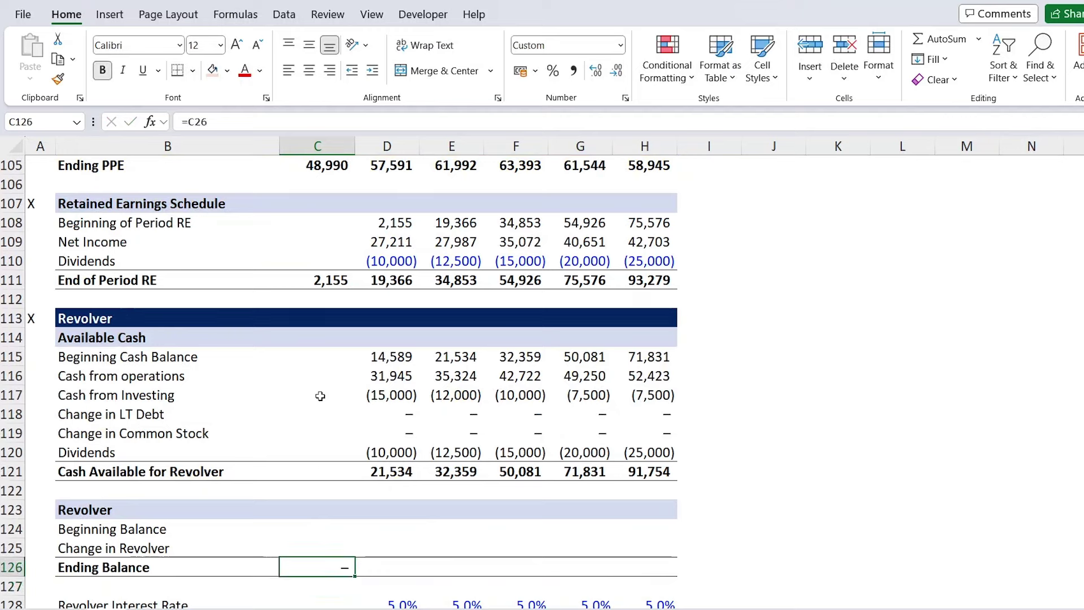
key("Up")
key("Up")
key("Right")
type("=")
key("Left")
key("Down")
key("Down")
key("Return")
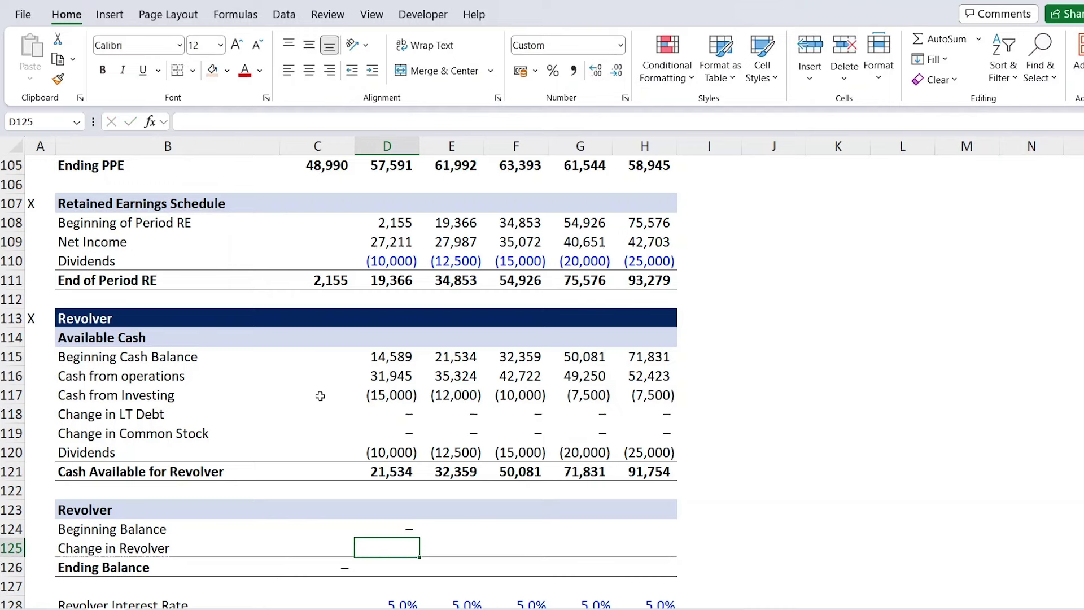
Calculate the 2024F revolver Ending Balance in D126 with =SUM(D124:D125)
key("Down")
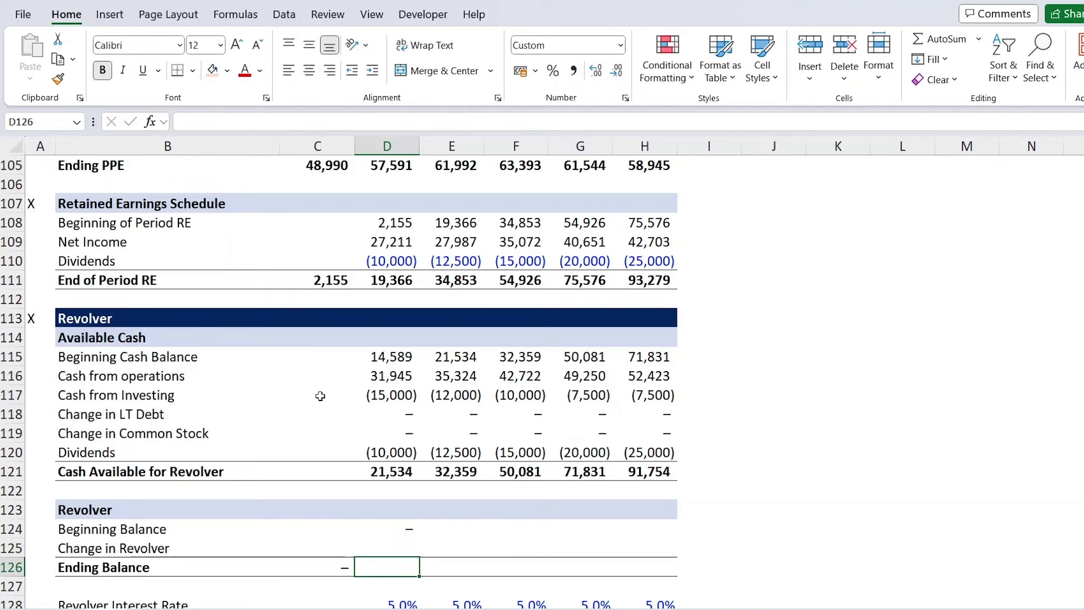
type("=sum")
key("Tab")
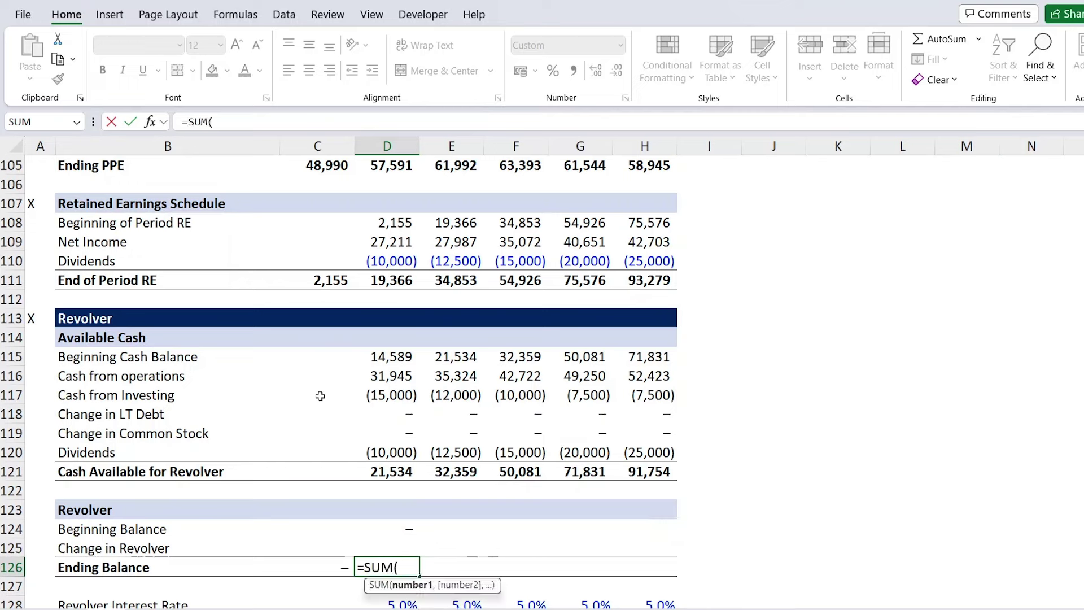
key("Up")
key("shift+Up")
key("Return")
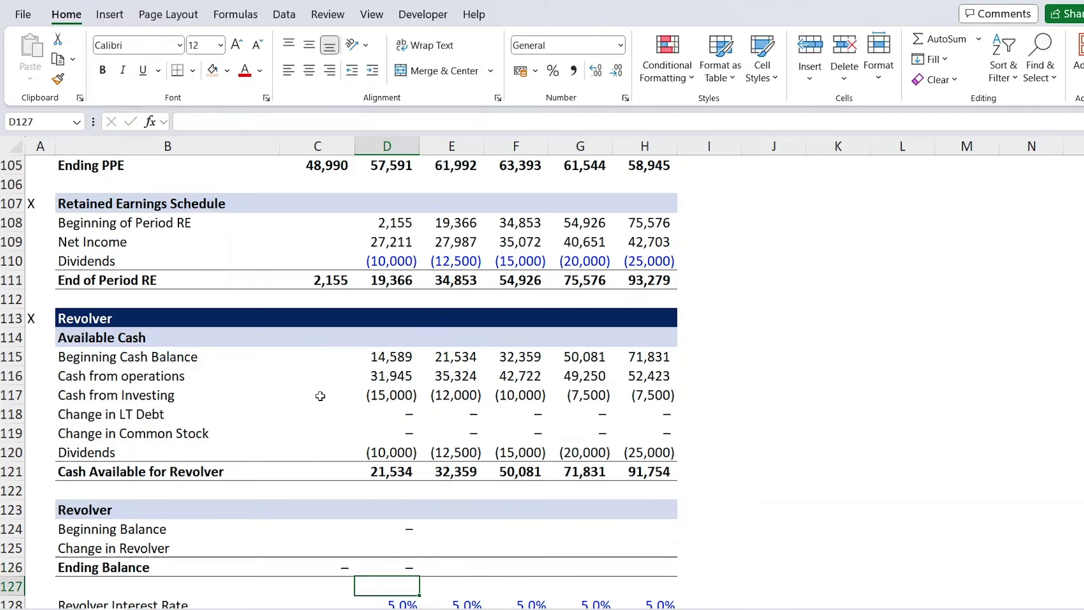
Fill the revolver balance rows D124:D126 across the remaining forecast years through column H
key("Up")
key("shift+Up")
key("shift+Up")
key("shift+Right")
key("shift+Right")
key("shift+Right")
key("shift+Right")
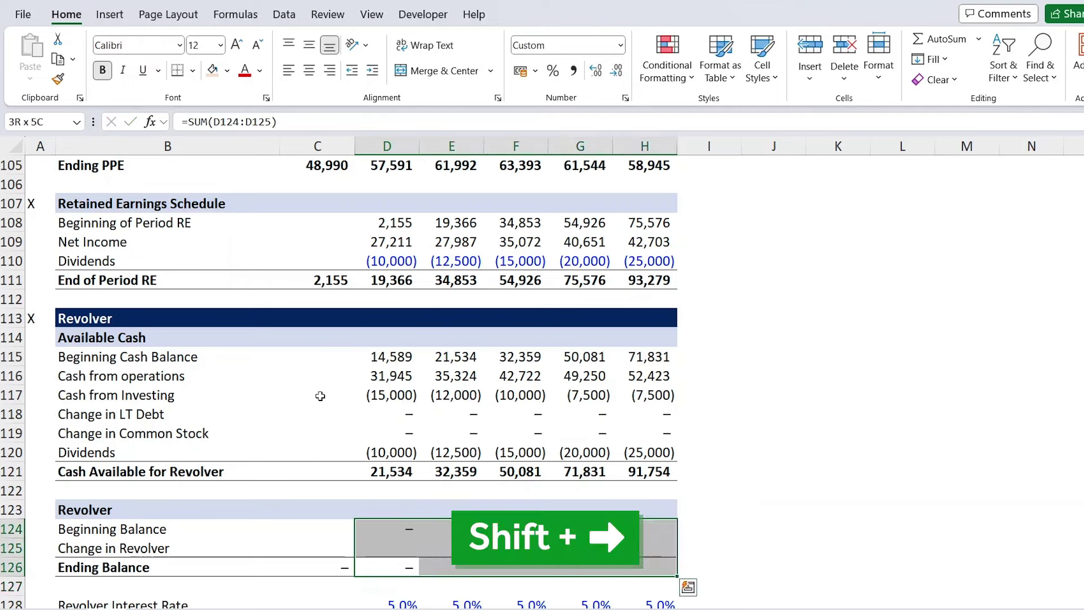
key("ctrl+r")
Calculate the 2024F Change in Revolver in D125 with =-MIN(D121,D124), using cash available and the beginning balance
key("Up")
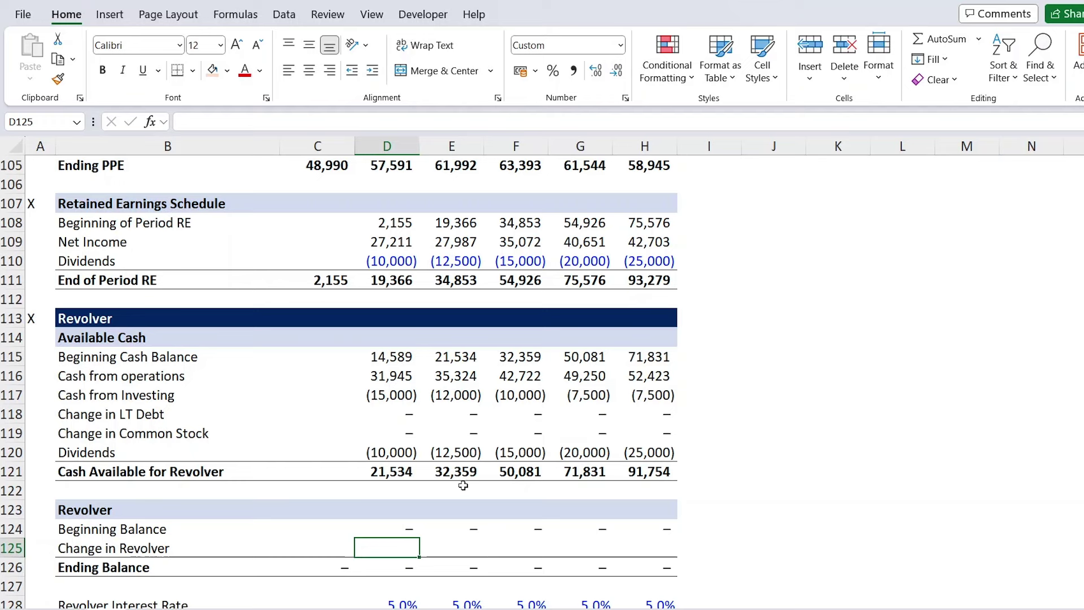
type("=")
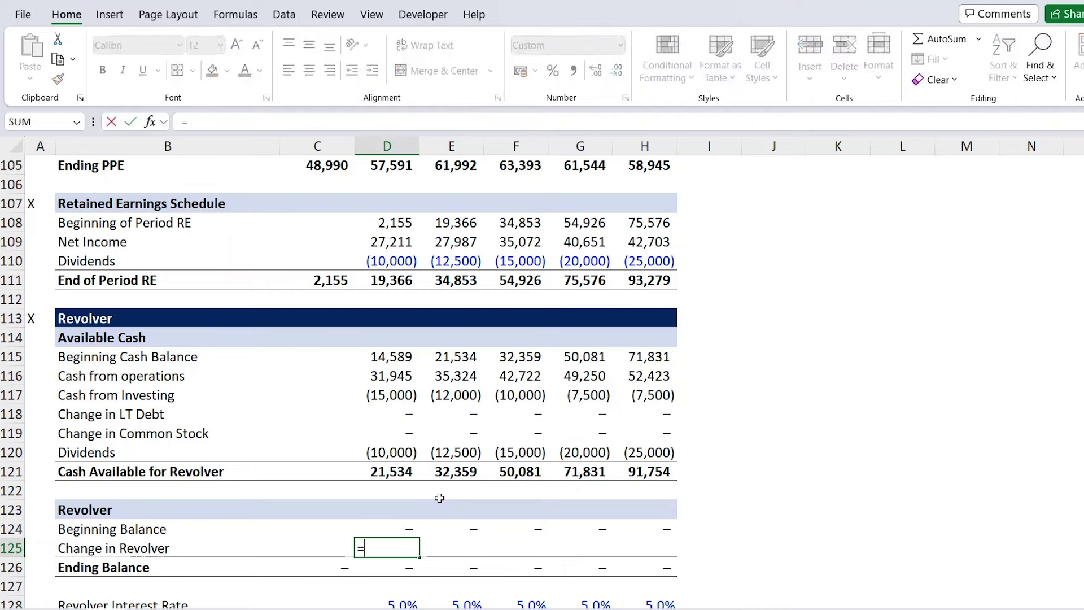
type("-min")
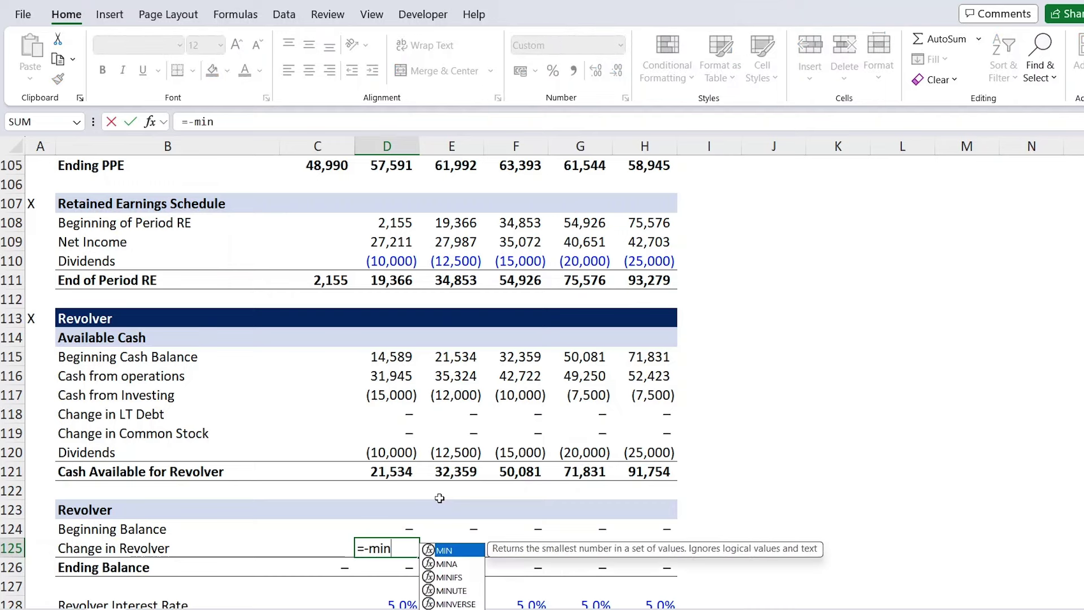
key("Tab")
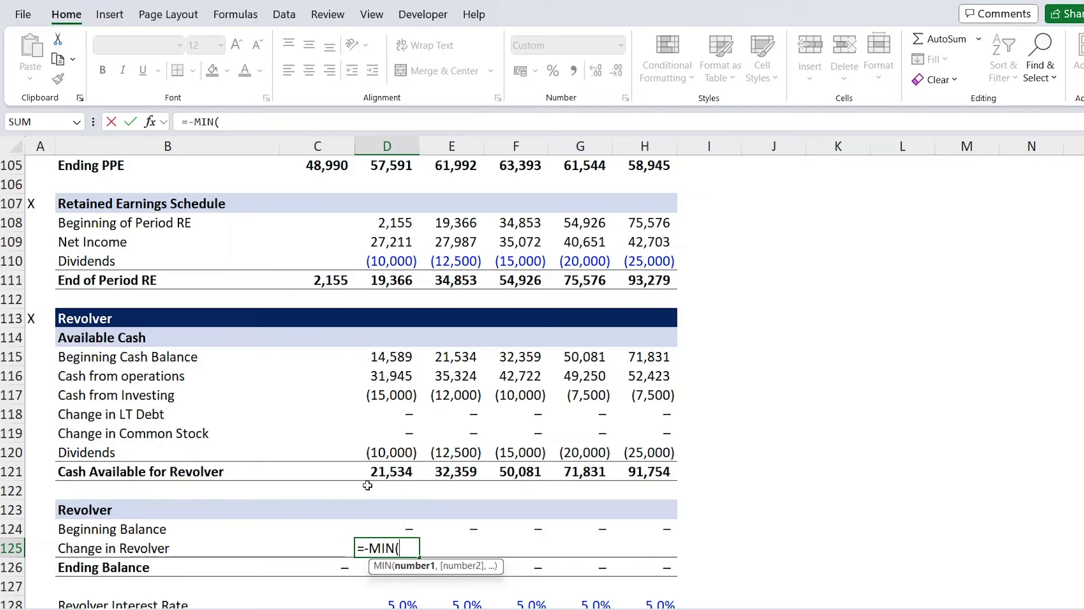
left_click(386, 468)
type(",")
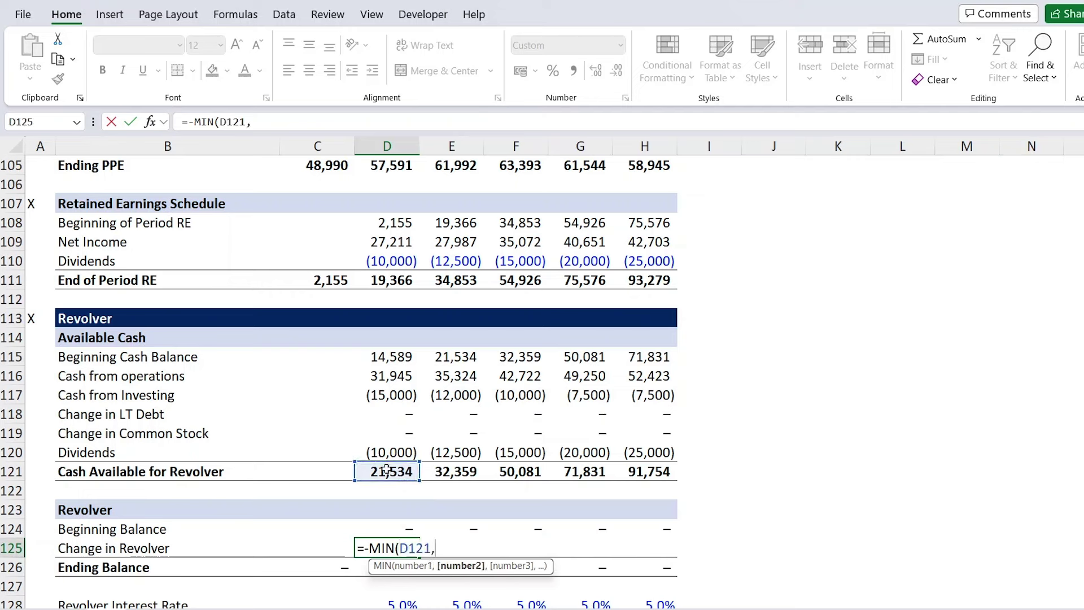
left_click(393, 526)
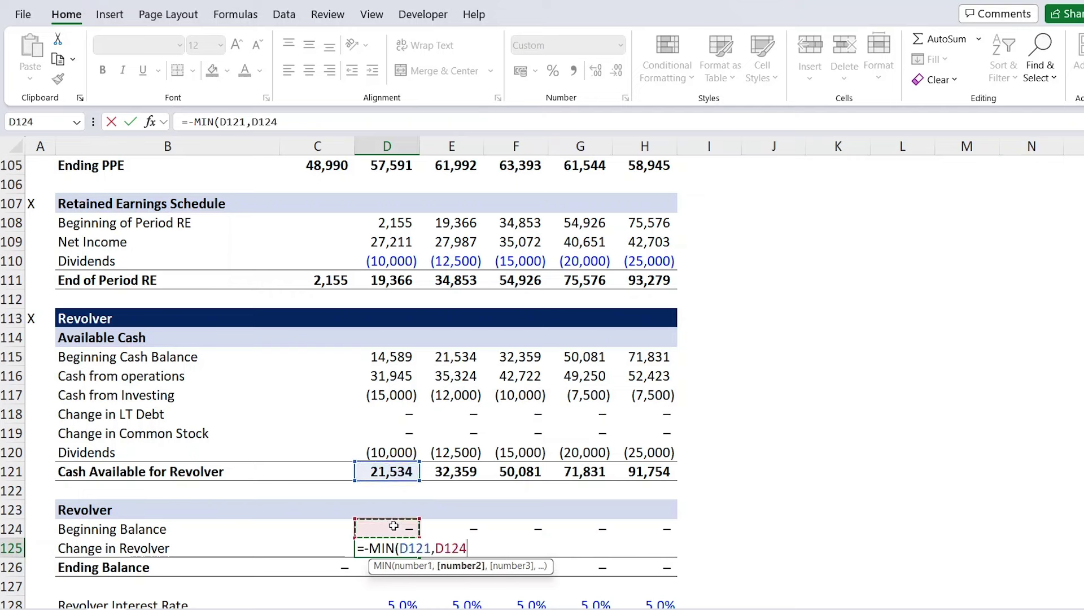
type(")")
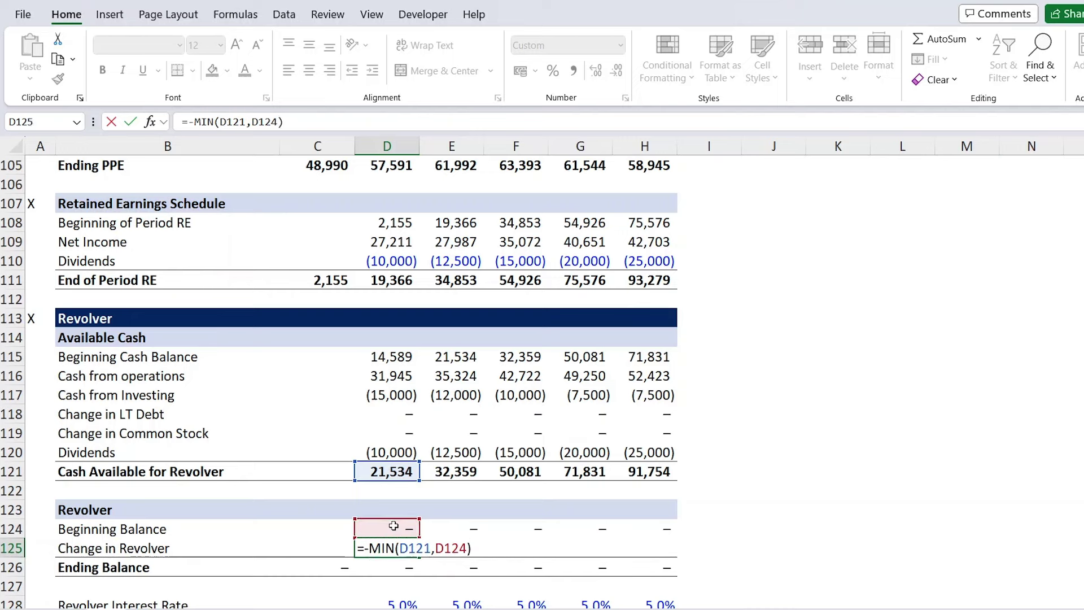
key("Return")
Fill the Change in Revolver formula from D125 across the remaining forecast years through H125
key("Up")
key("shift+Right")
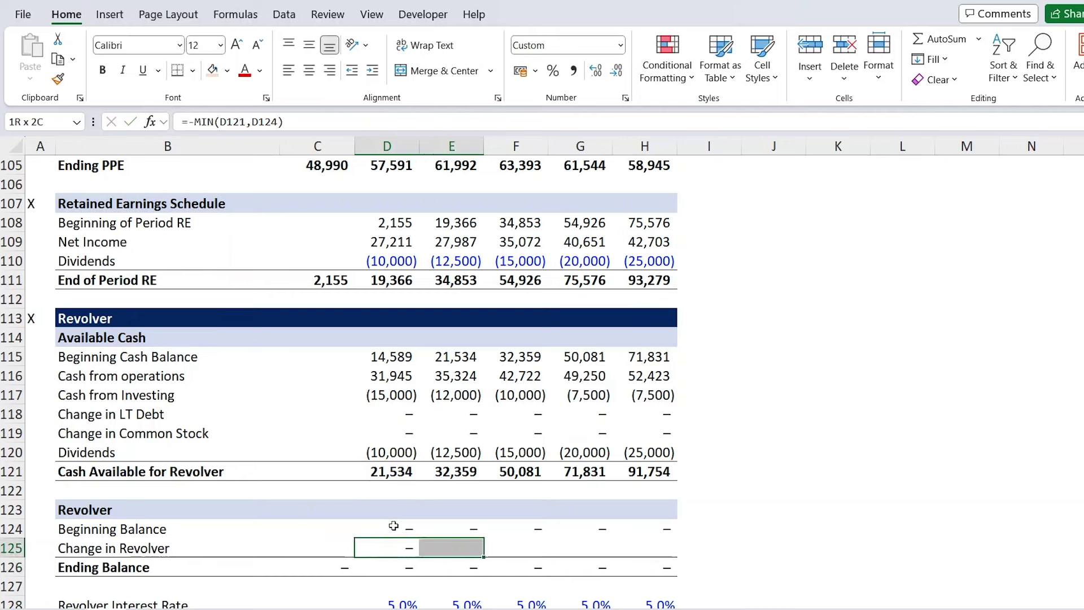
key("shift+Right")
key("shift+Right")
key("shift+Right")
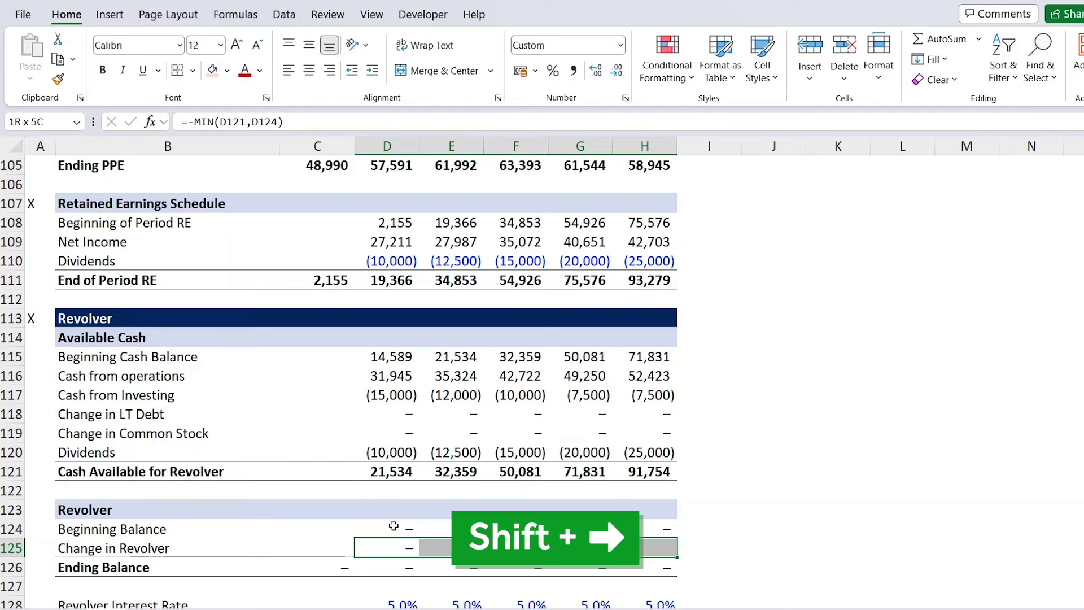
key("ctrl+r")
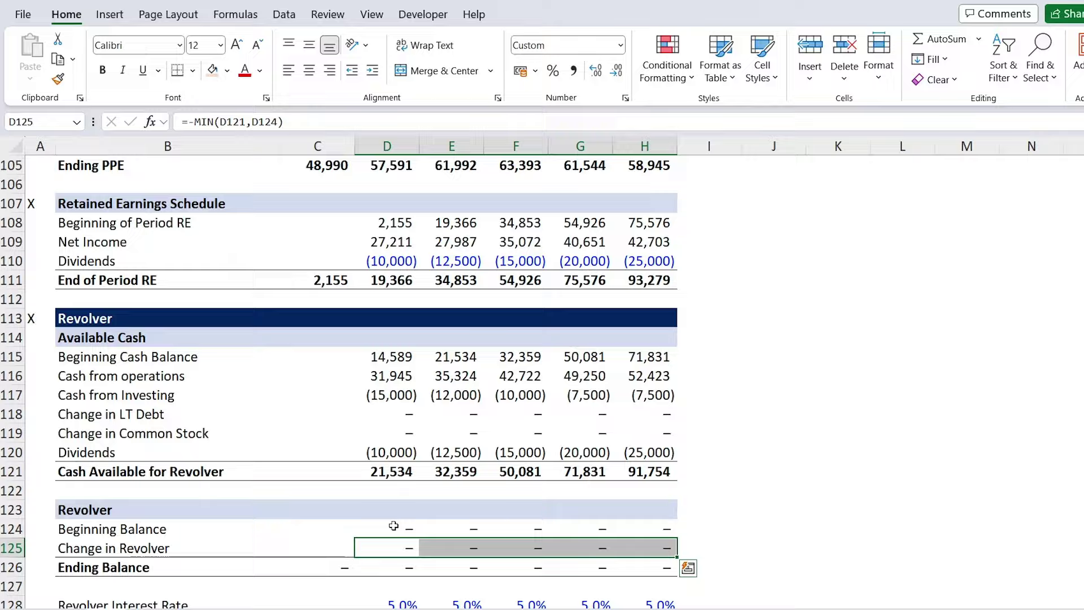
Link the balance sheet's 2024F Revolver in D26 to the revolver schedule's Ending Balance, =D126
scroll(393, 526, "up", 15)
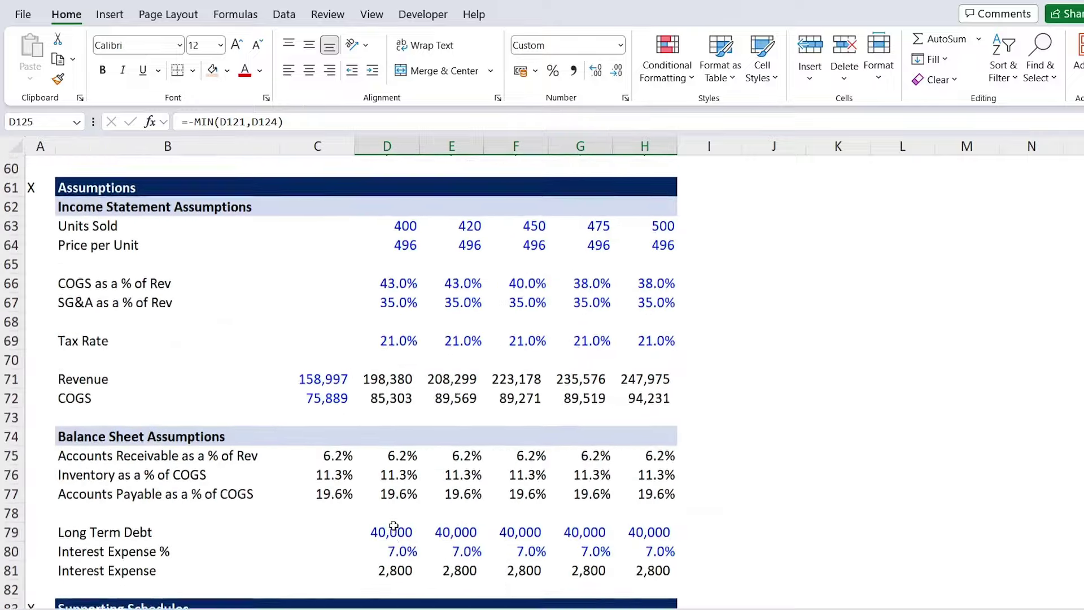
scroll(394, 525, "up", 17)
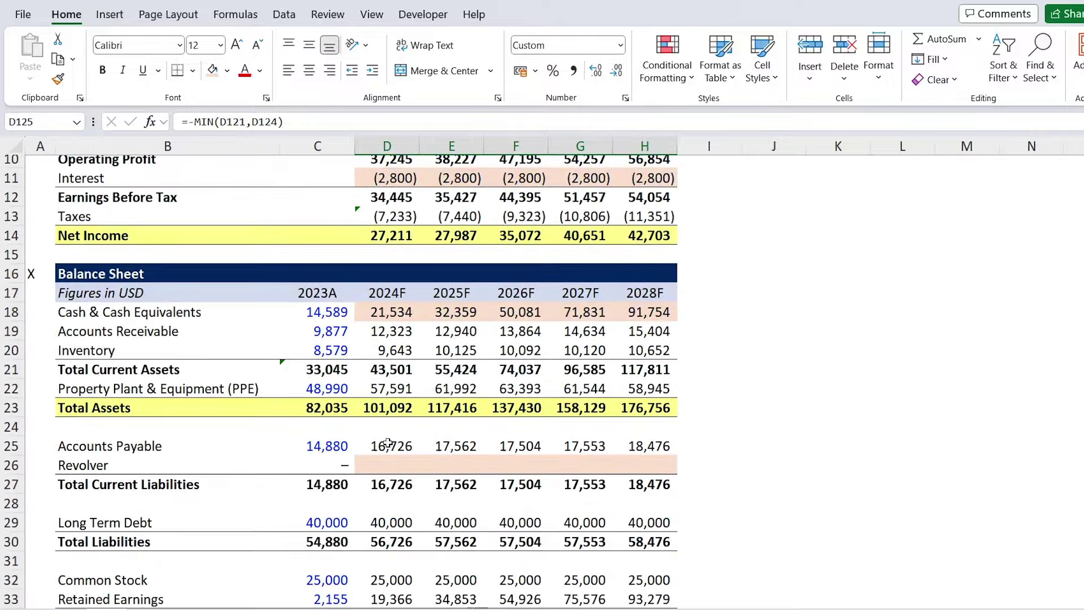
left_click(388, 462)
type("=")
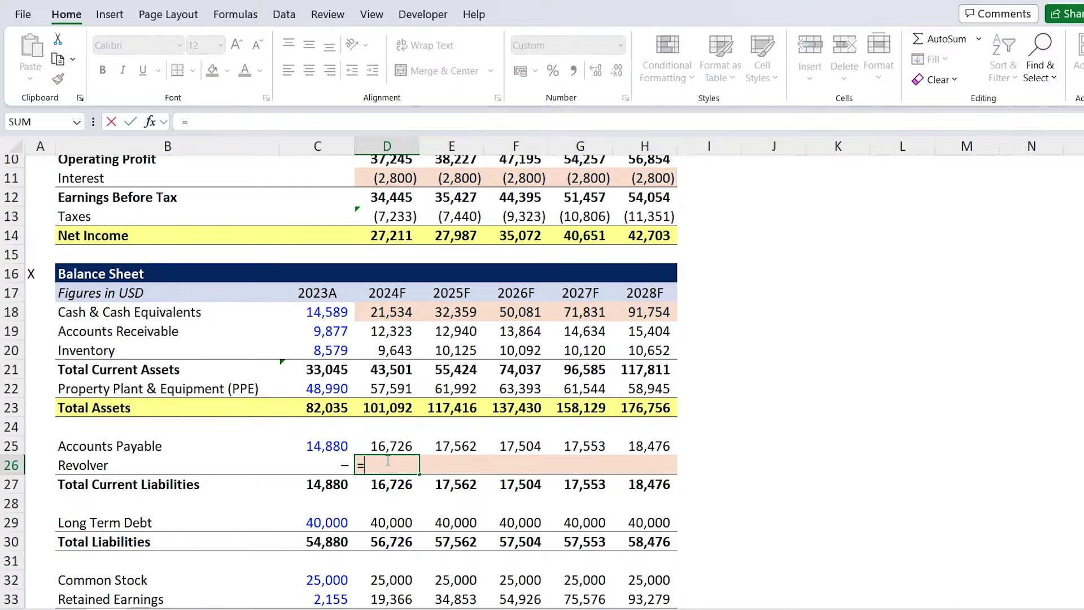
scroll(388, 460, "down", 16)
scroll(387, 460, "down", 19)
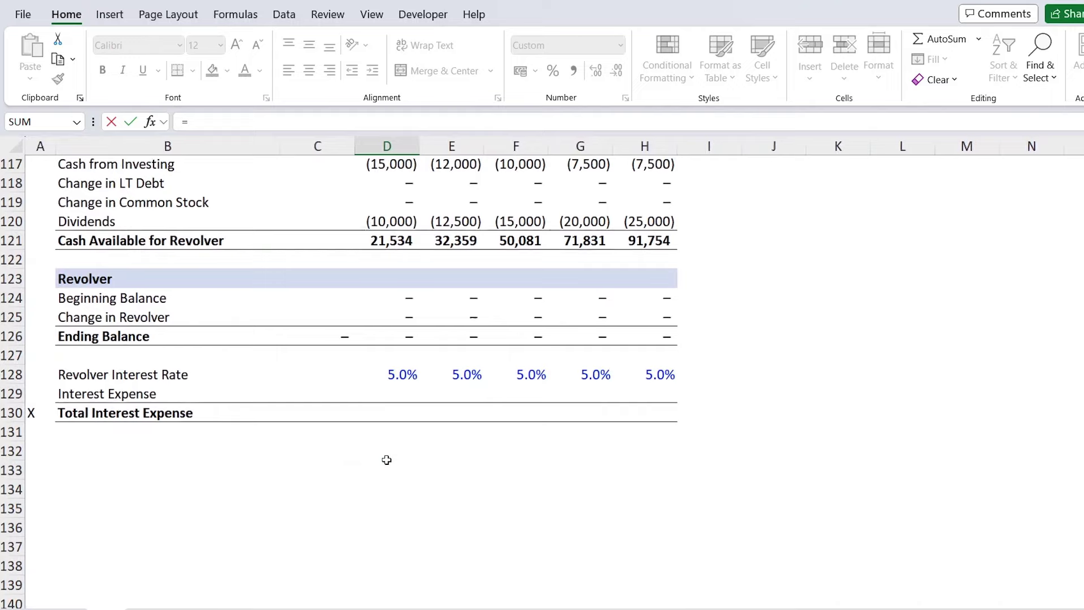
left_click(417, 339)
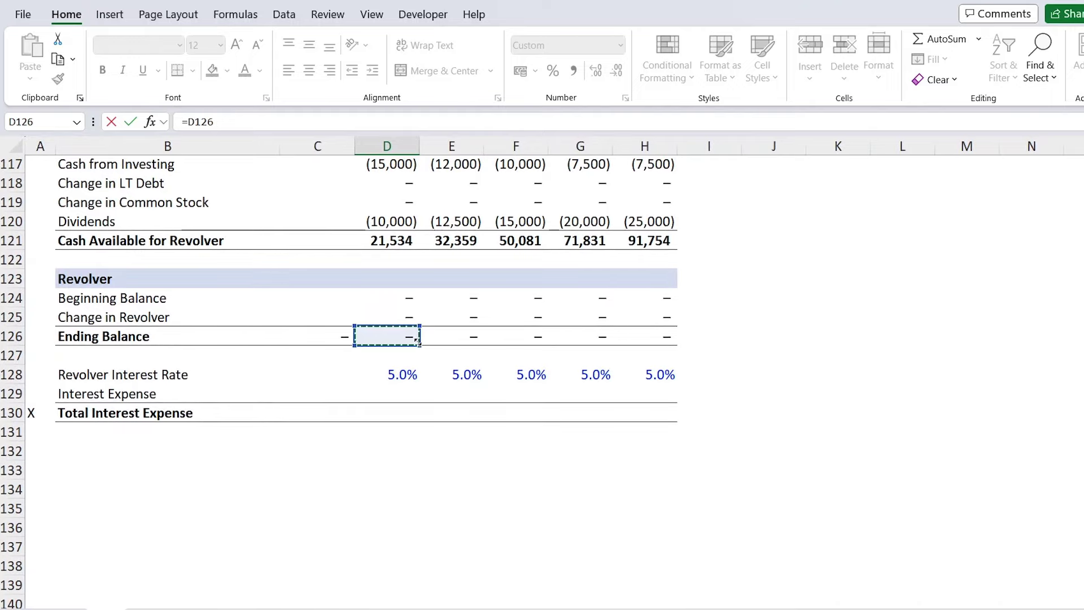
key("Return")
Fill the balance sheet's Revolver link from D26 across the remaining forecast years through H26
key("Up")
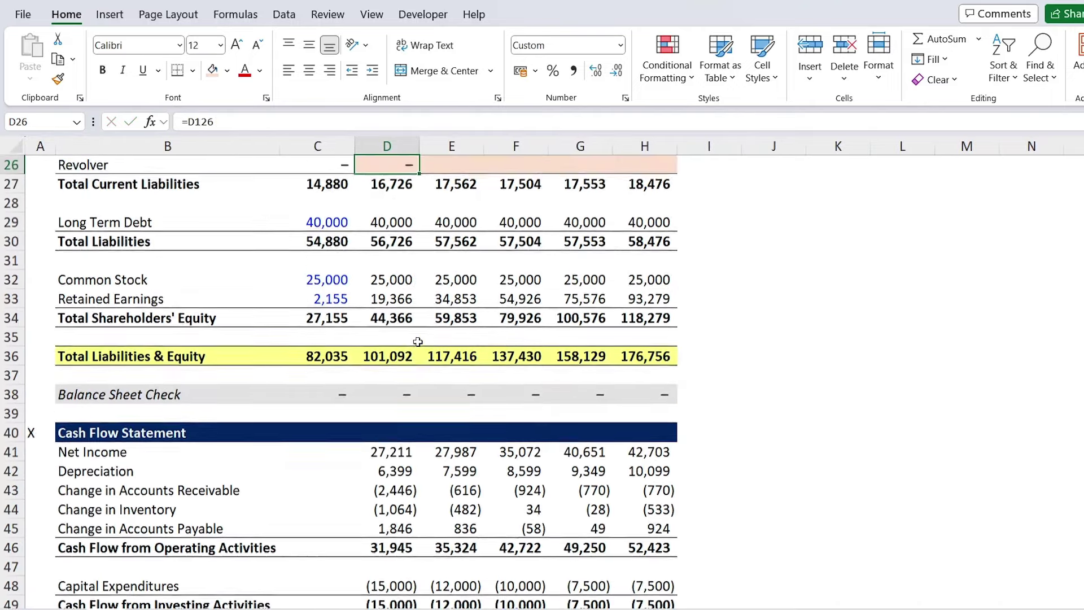
key("Up")
key("Down")
key("shift+Right")
key("shift+Right")
key("shift+Right")
key("shift+Right")
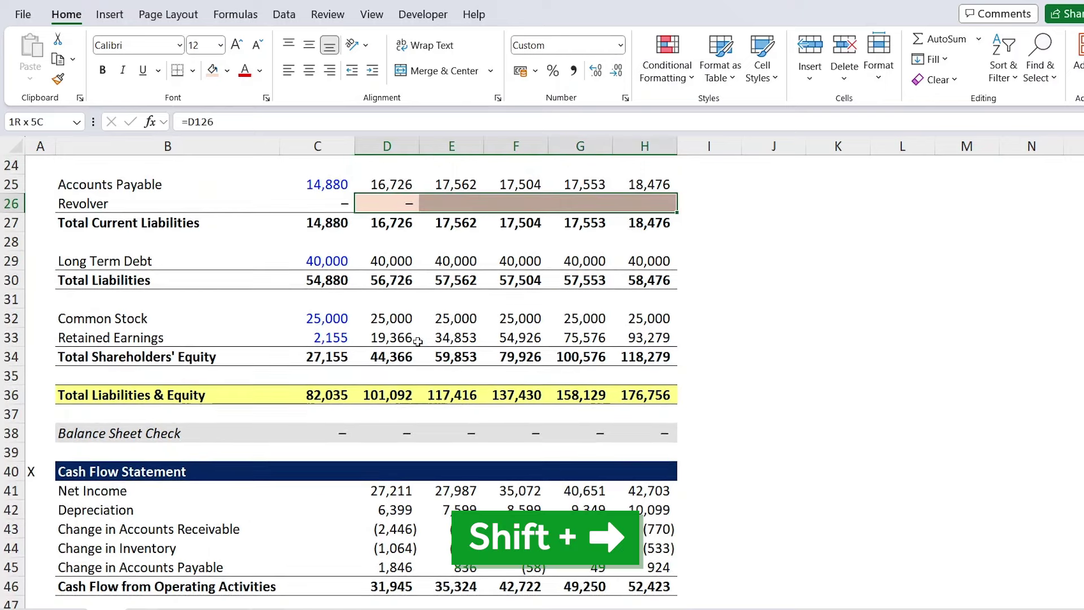
key("ctrl+r")
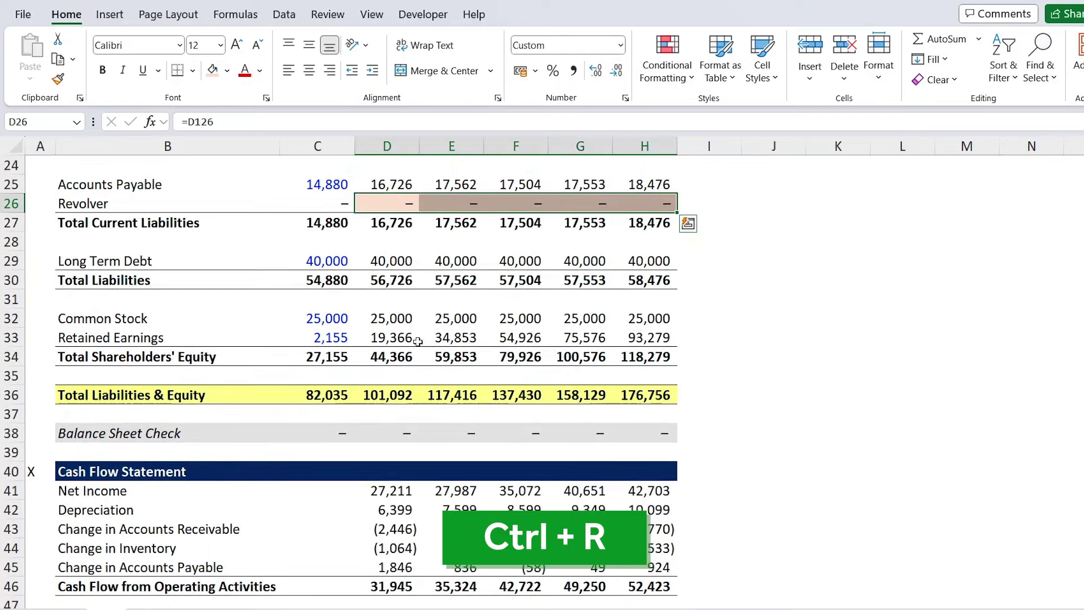
Test the revolver by overriding 2025F Cash Available for Revolver in E121 with -75000, and undo the override
scroll(418, 341, "down", 19)
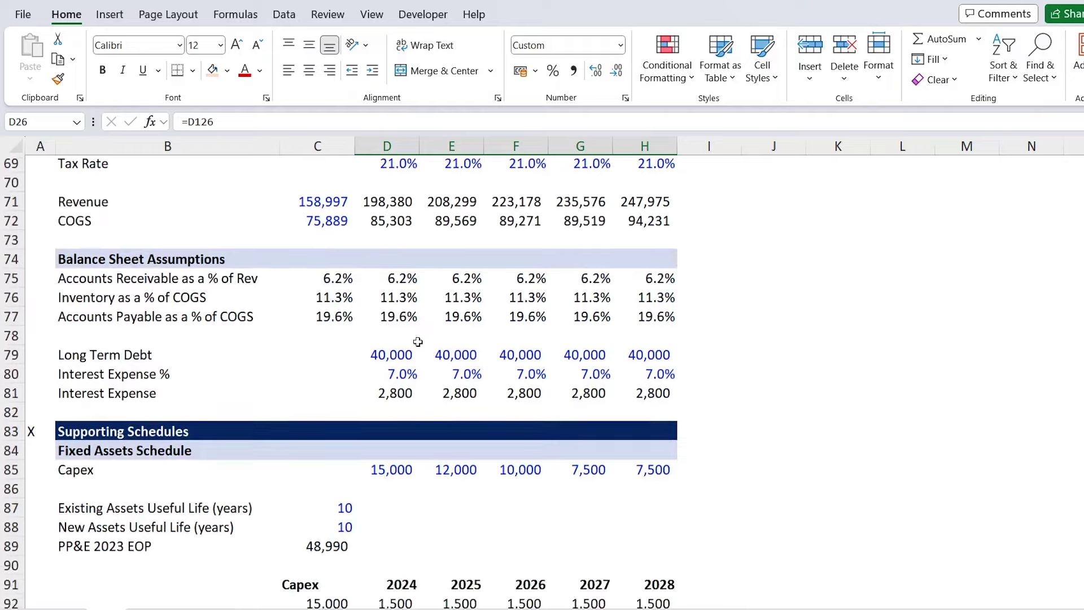
scroll(418, 341, "down", 12)
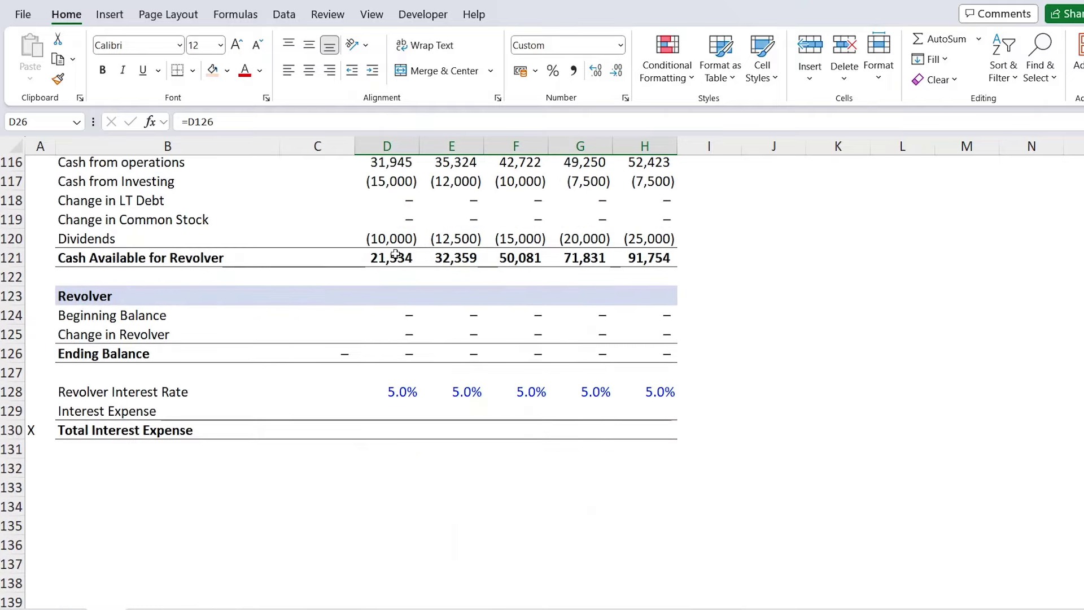
scroll(396, 254, "up", 2)
left_click(385, 381)
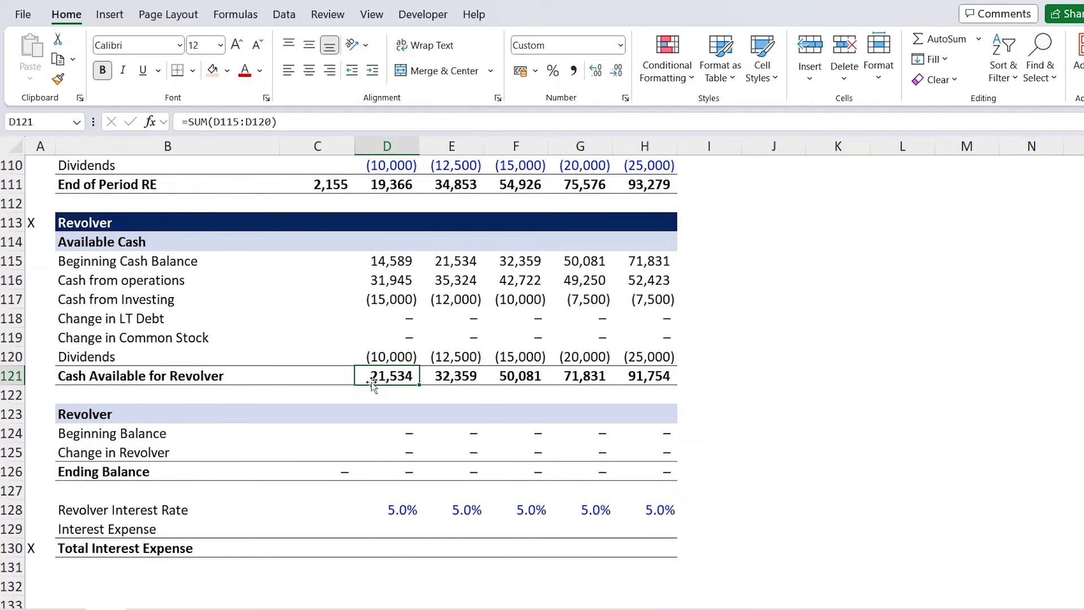
left_click(423, 379)
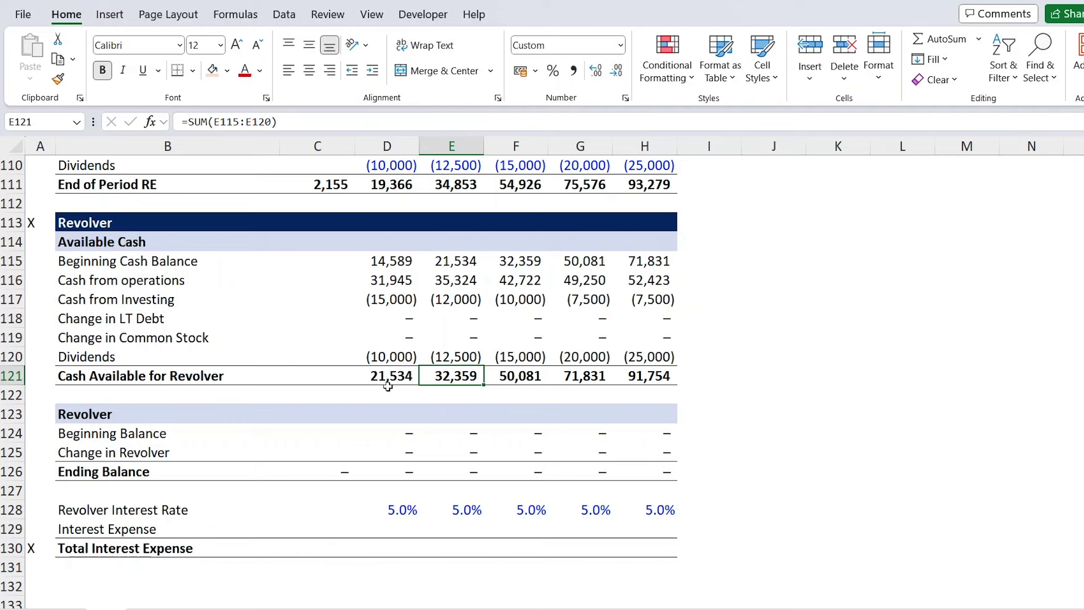
type("-75000")
key("Return")
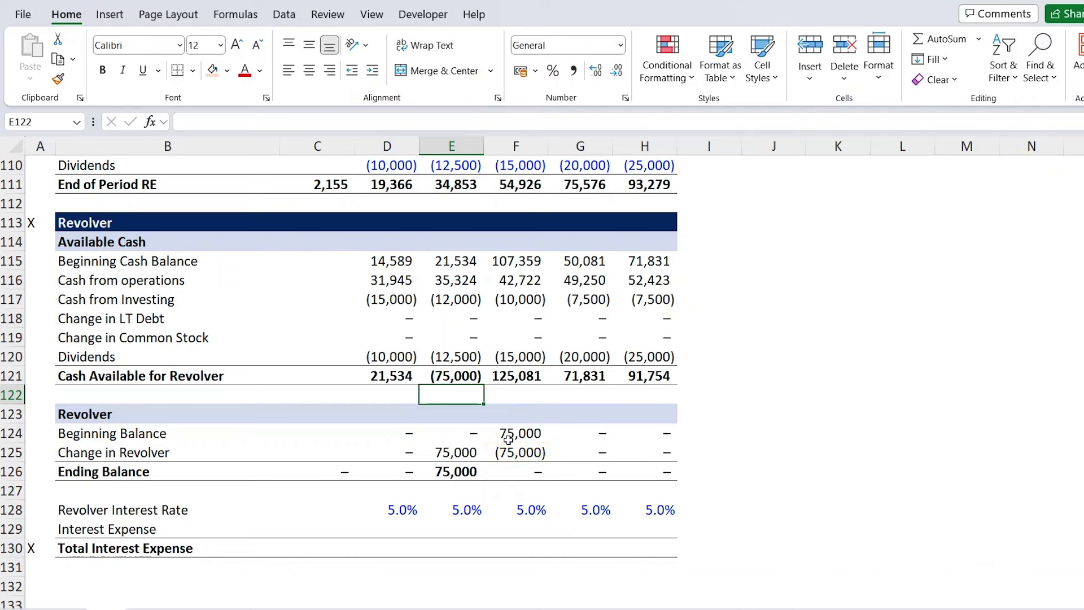
key("ctrl+z")
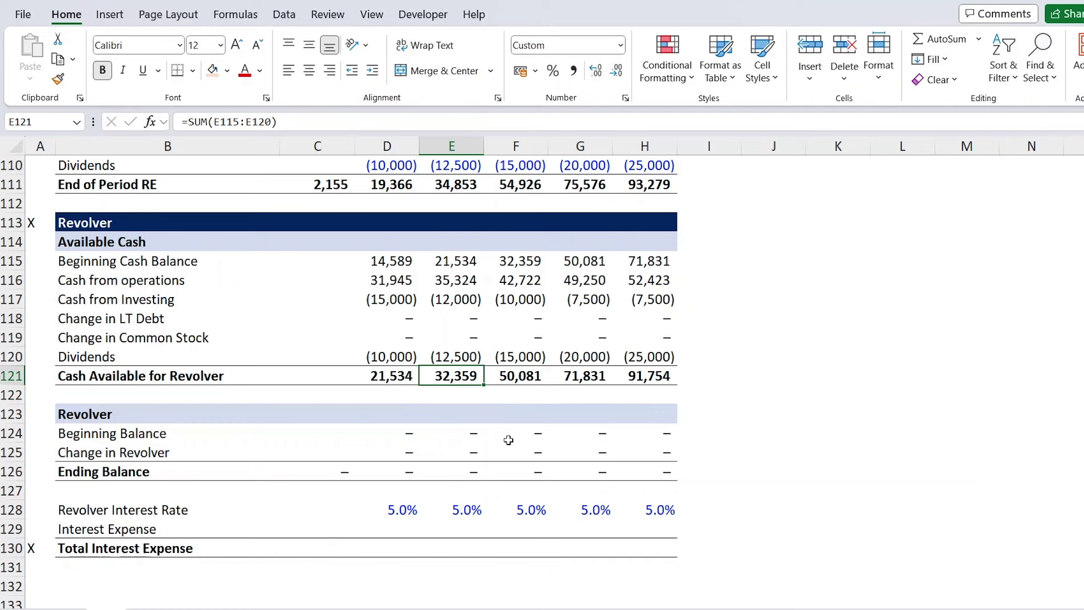
Calculate the 2024F revolver Interest Expense in D129 as interest rate times ending balance, =D128*D126
left_click(386, 529)
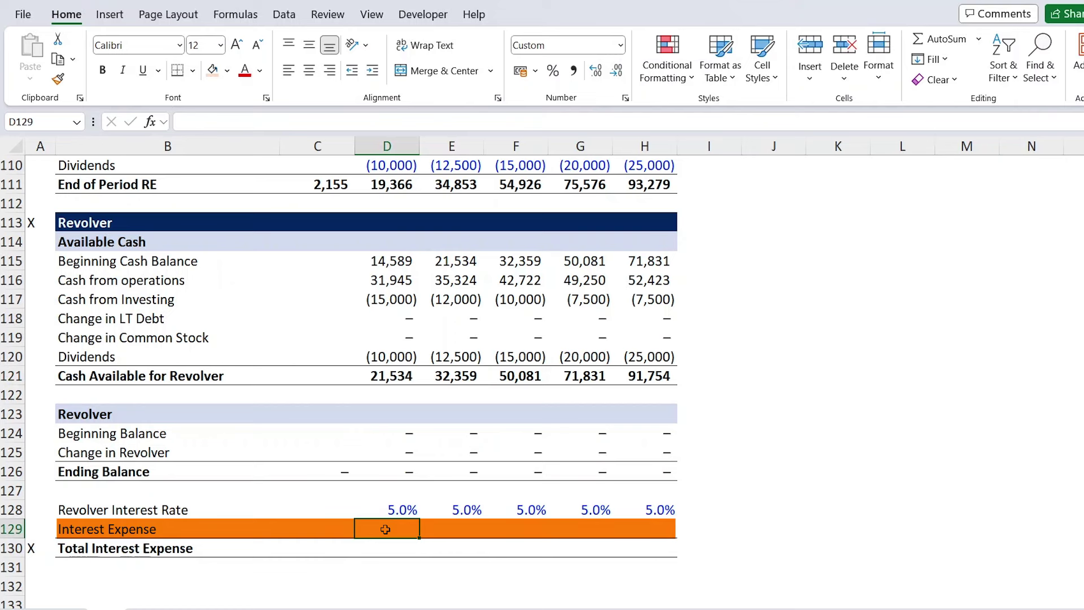
type("=")
key("Up")
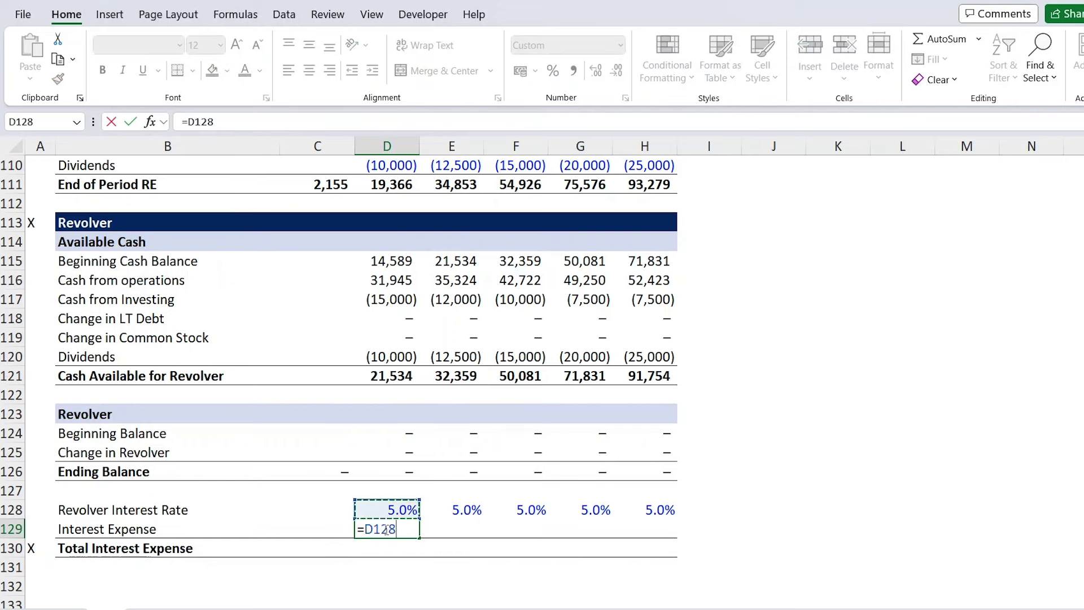
type("*")
left_click(392, 471)
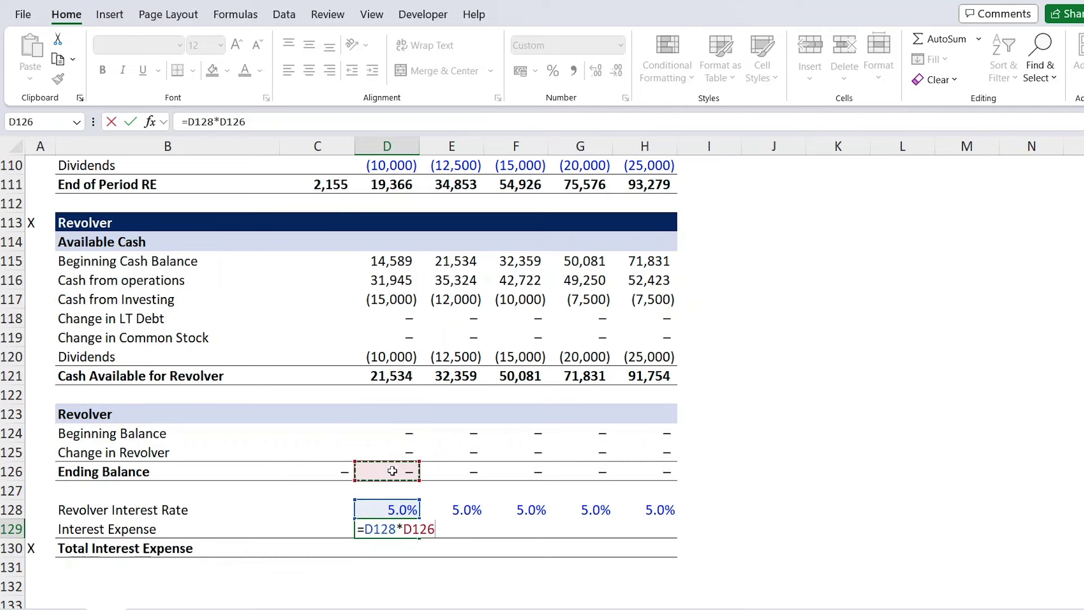
key("Return")
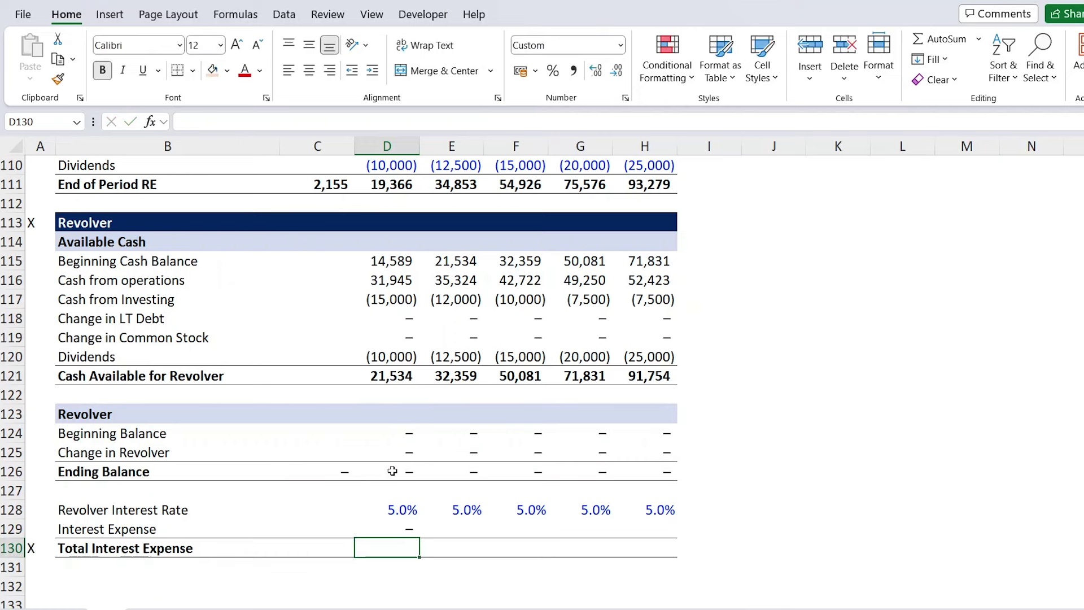
Enter the 2024F Total Interest Expense formula in D130 as =D128*D129+D81, including the long-term debt interest expense
scroll(393, 471, "up", 1)
type("=")
key("Up")
key("Up")
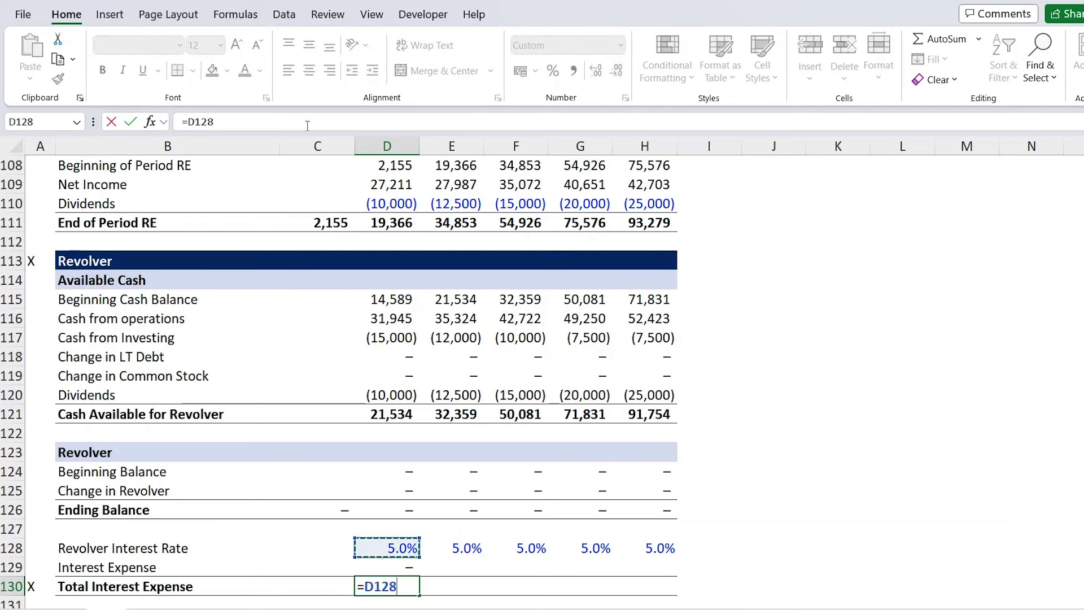
type("*")
left_click(406, 563)
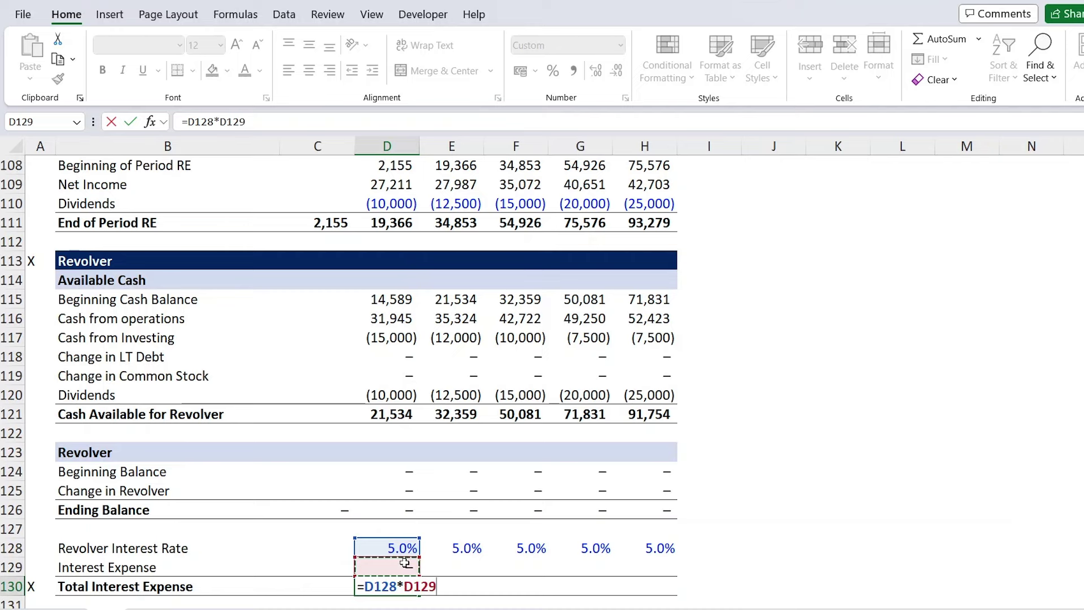
type("+")
scroll(407, 236, "up", 10)
scroll(407, 236, "up", 1)
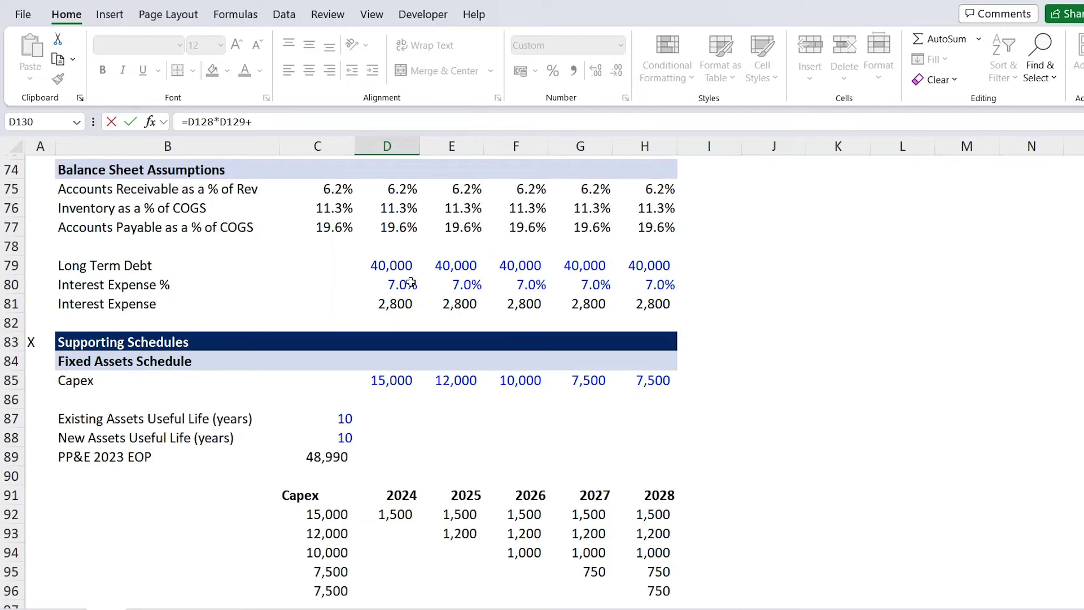
left_click(391, 305)
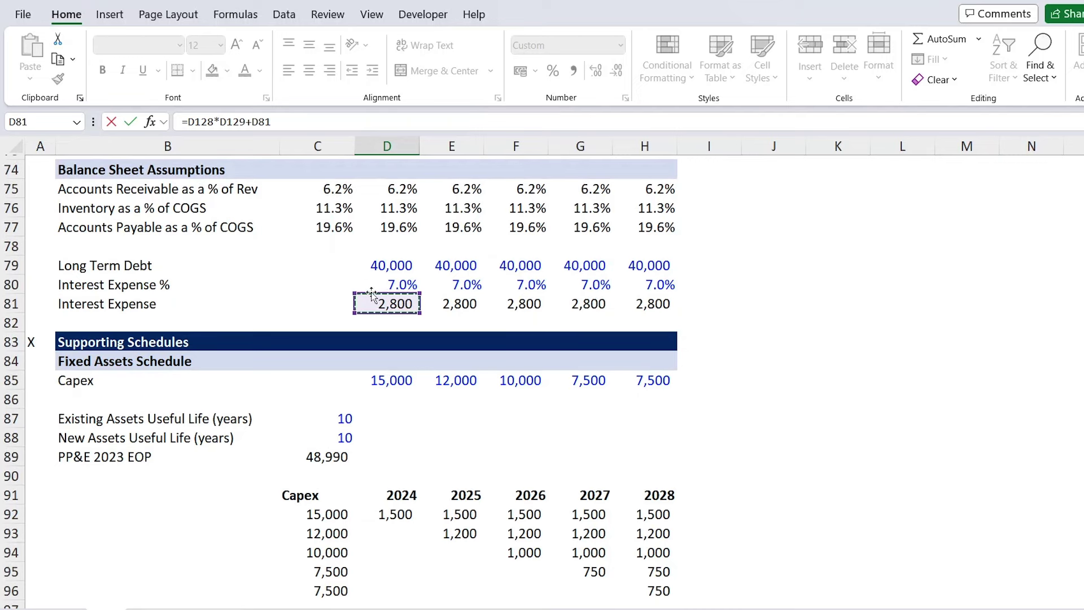
key("Return")
Fill the Interest Expense and Total Interest Expense formulas in D129:D130 across the remaining forecast years through column H
key("Up")
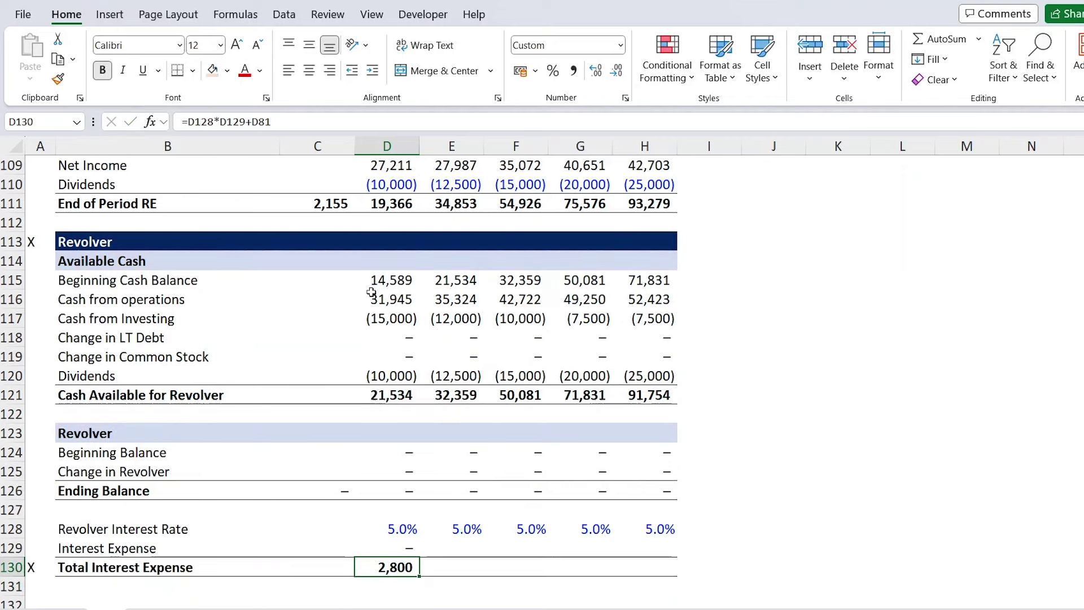
key("Up")
key("shift+Down")
key("shift+Right")
key("shift+Right")
key("shift+Right")
key("shift+Right")
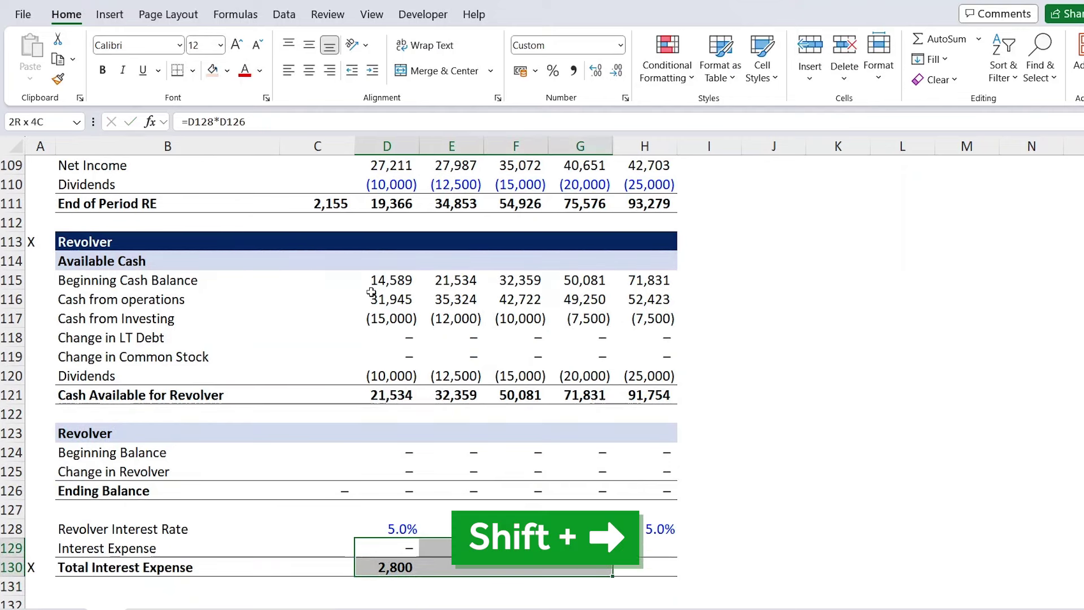
key("ctrl+r")
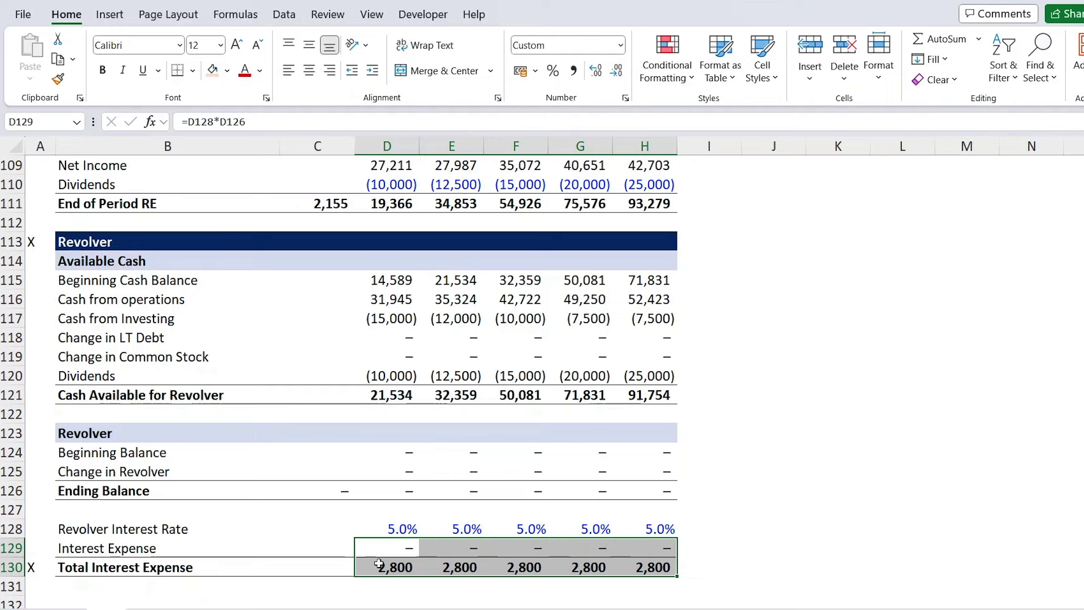
Link the 2024F Interest line in D11 of the Income Statement to the revolver schedule's Total Interest Expense with =-D130
scroll(385, 452, "up", 20)
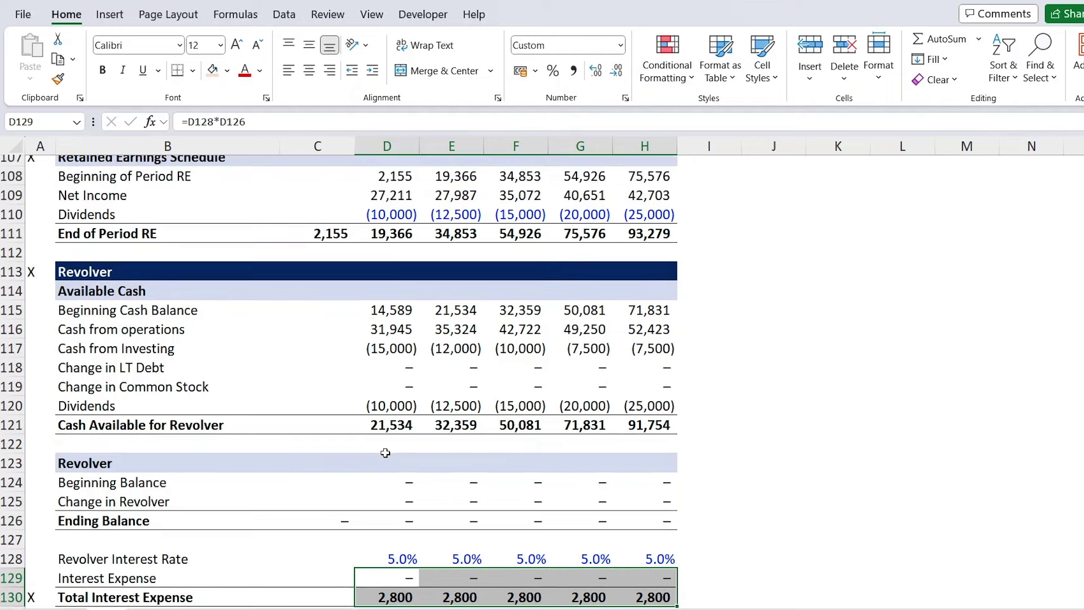
scroll(385, 453, "up", 12)
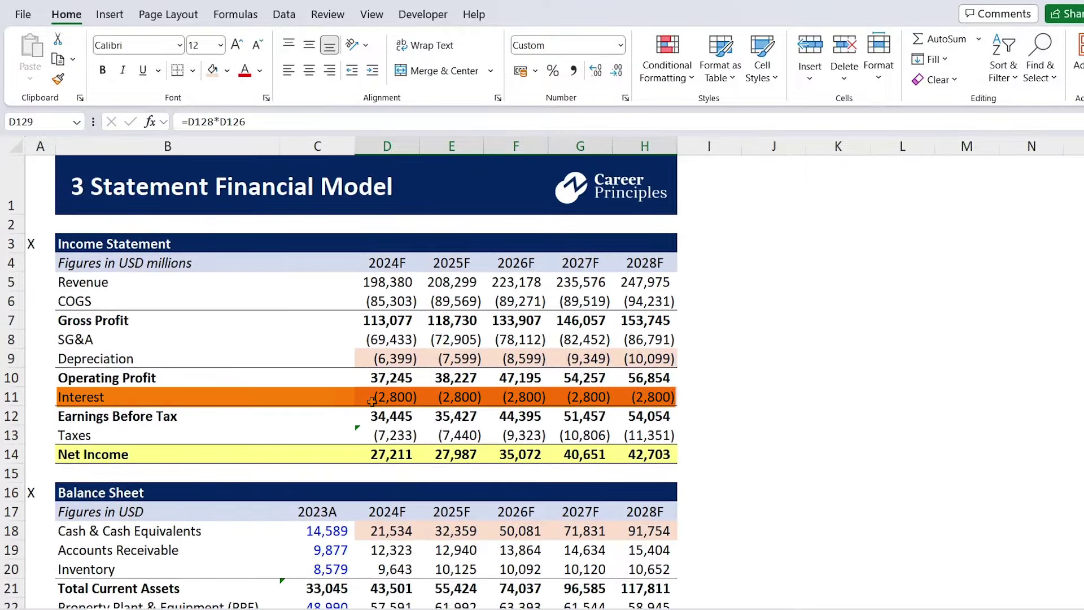
left_click(382, 398)
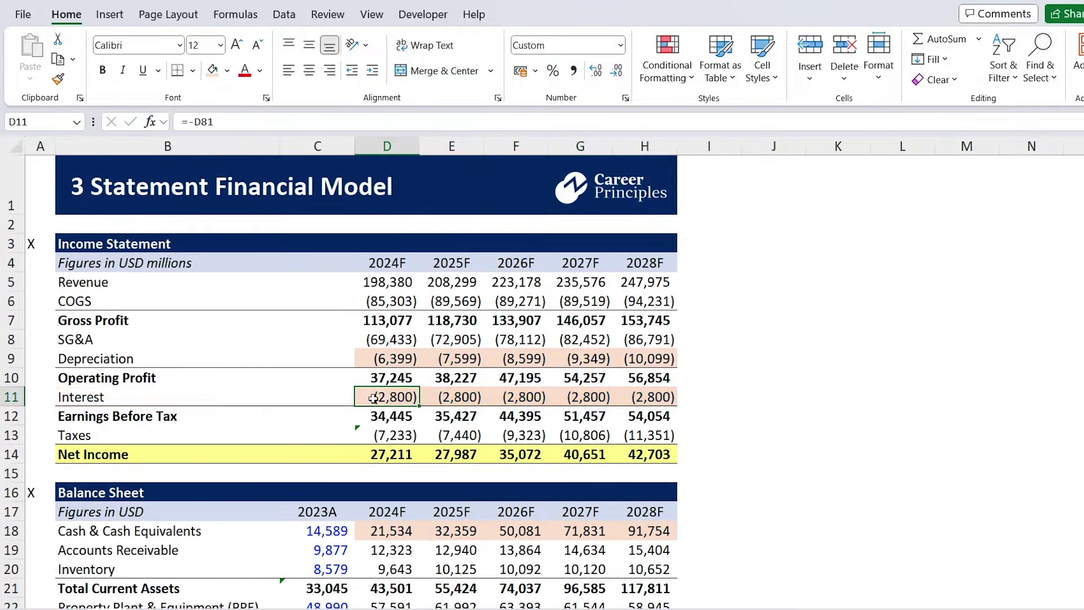
type("=-")
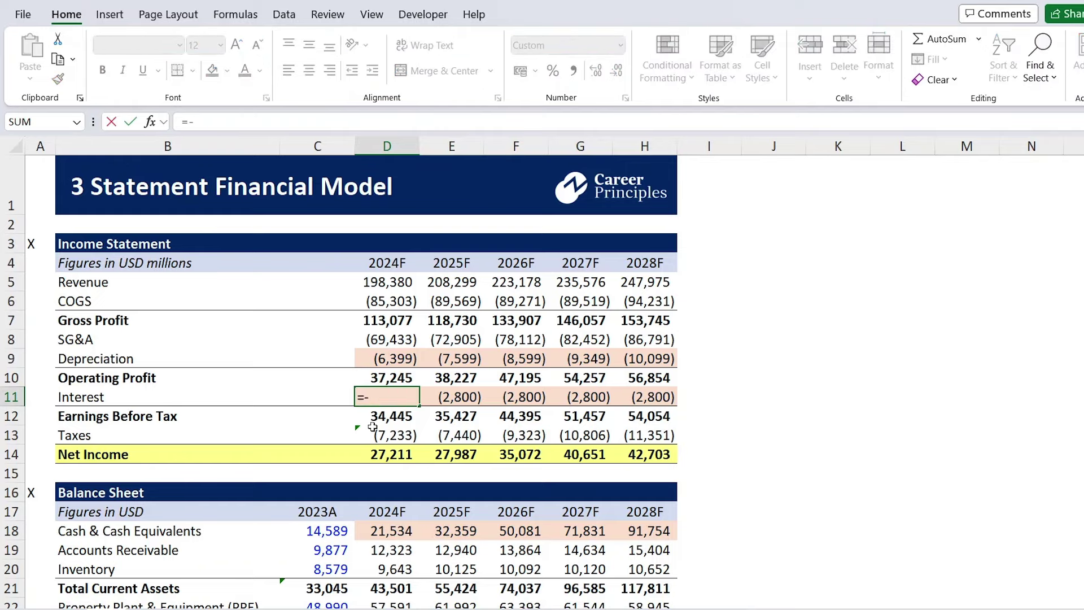
scroll(372, 427, "down", 20)
scroll(372, 427, "down", 9)
left_click(398, 271)
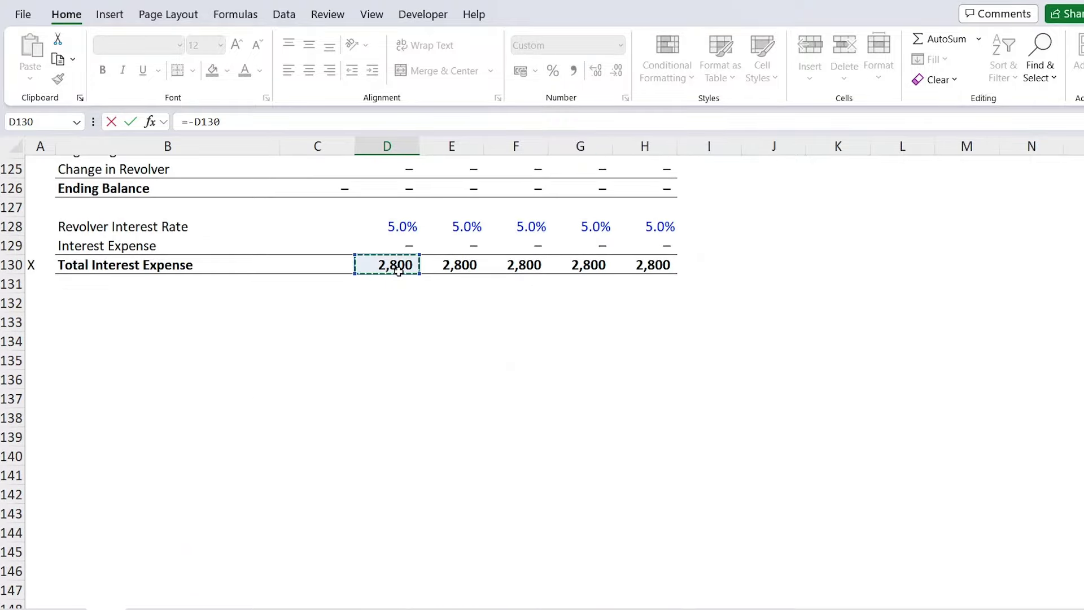
key("Return")
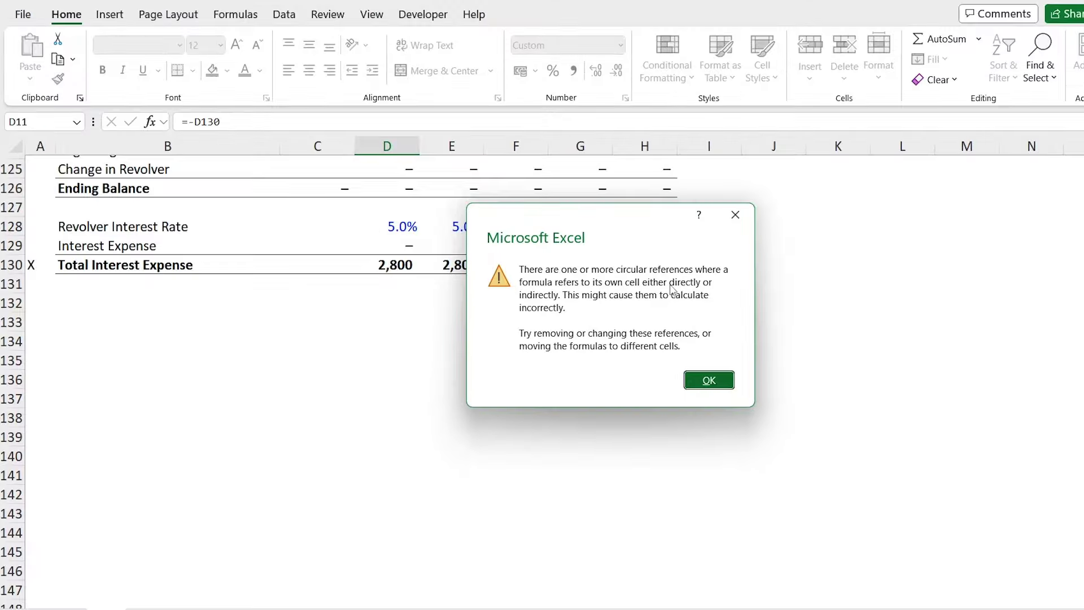
key("Return")
Fill the 2024F Interest formula in D11 across the remaining forecast years through column H
key("shift+Right")
key("shift+Right")
key("shift+Right")
key("shift+Right")
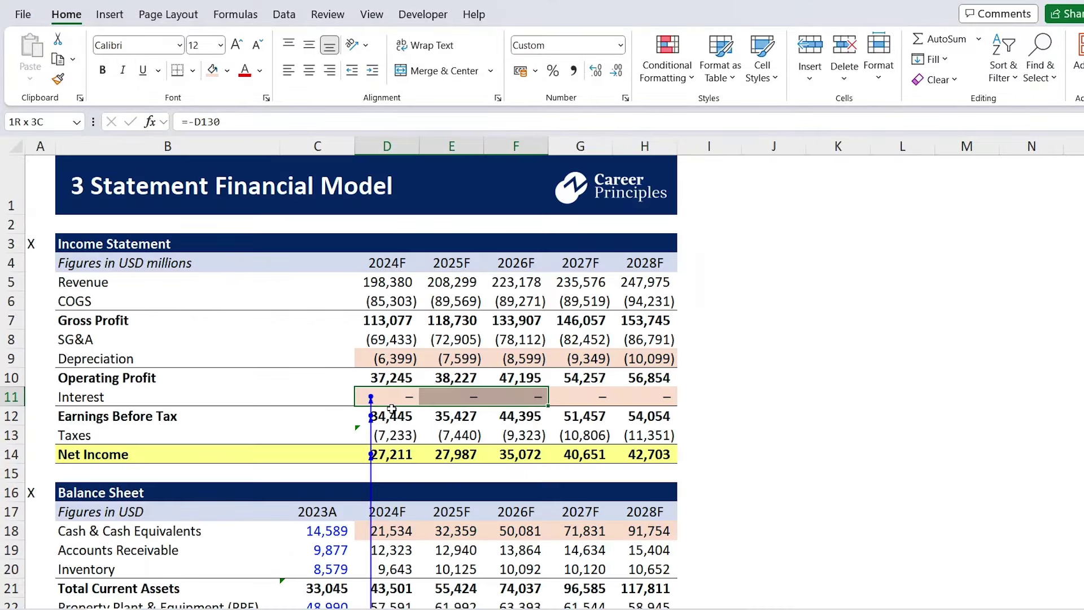
key("ctrl+r")
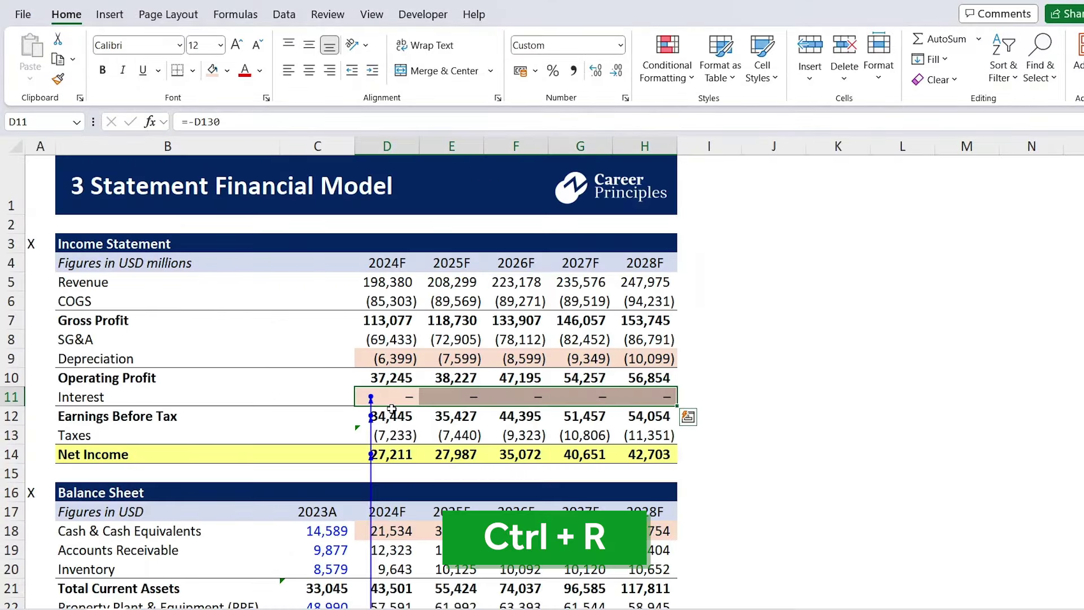
left_click(390, 401)
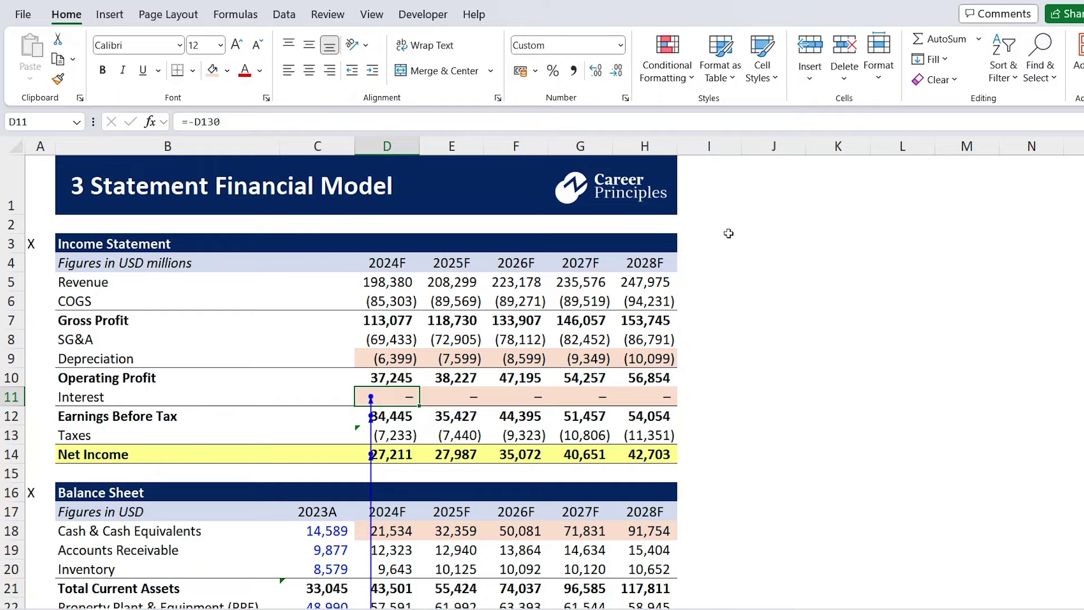
left_click(781, 224)
type("=")
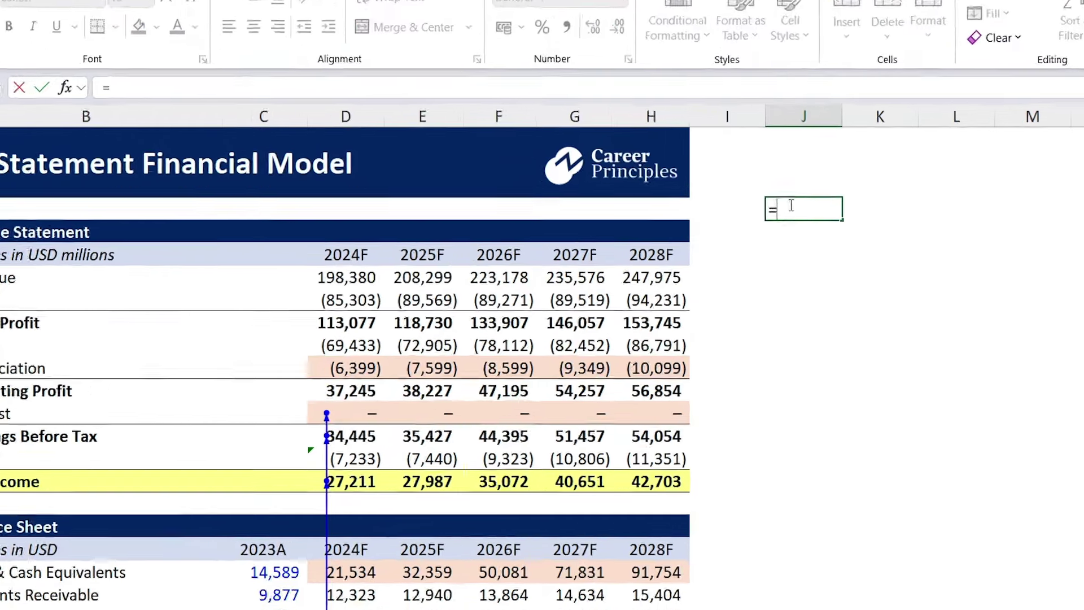
key("Down")
key("Up")
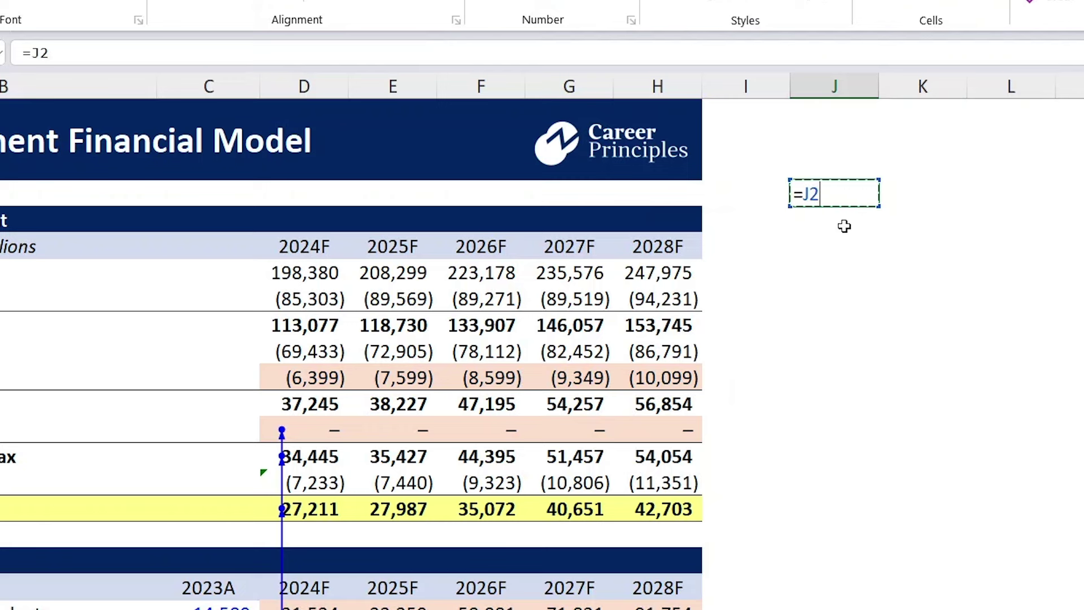
type("+")
left_click(825, 225)
type("+")
left_click(826, 249)
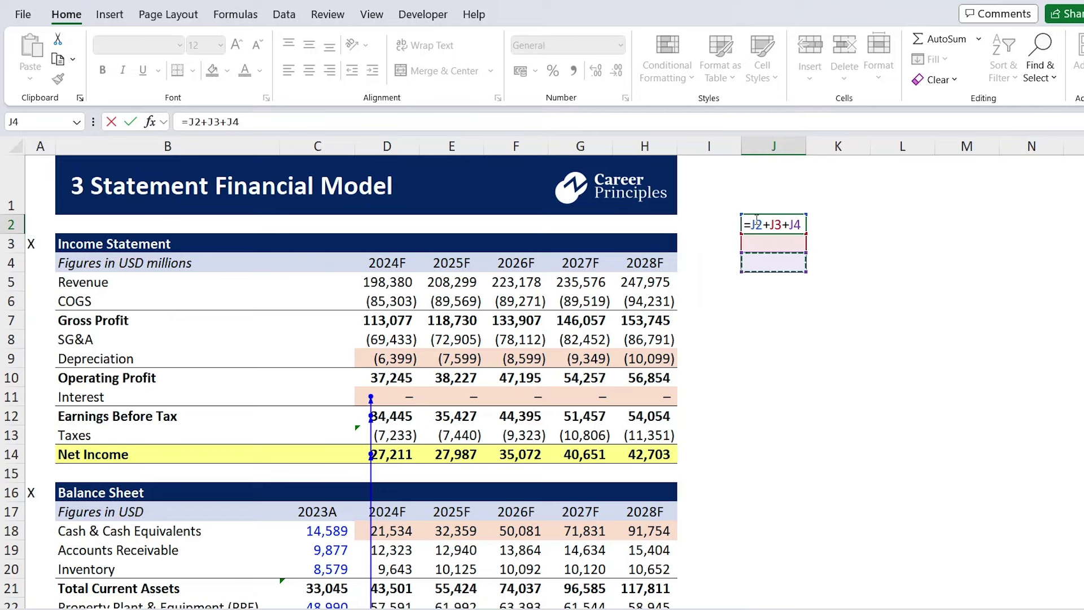
key("Escape")
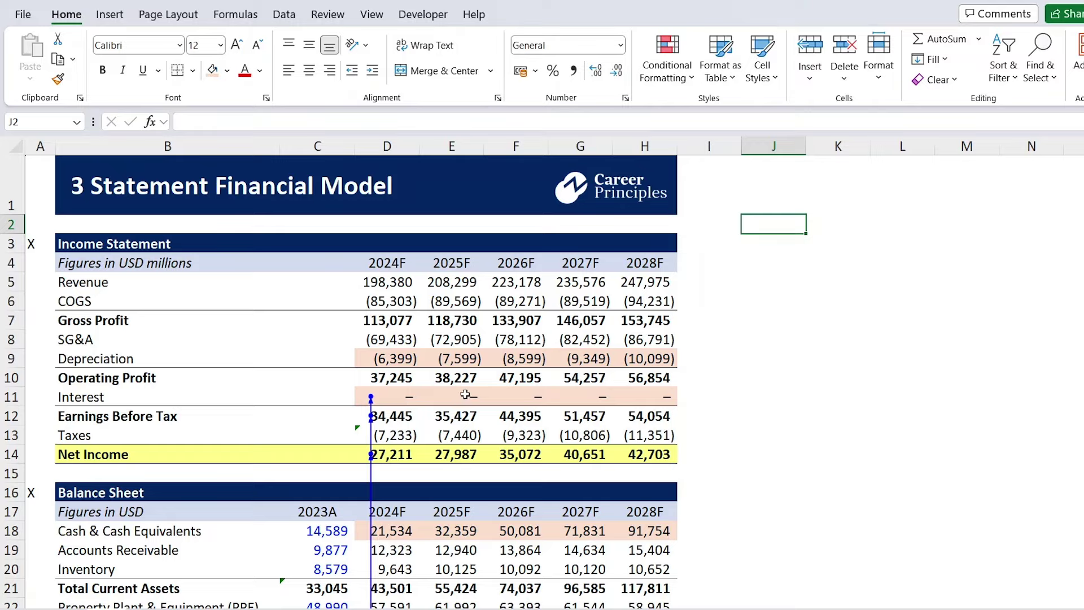
Enable iterative calculation in the Excel formula options, so the model's circular interest references can be calculated
scroll(377, 404, "down", 20)
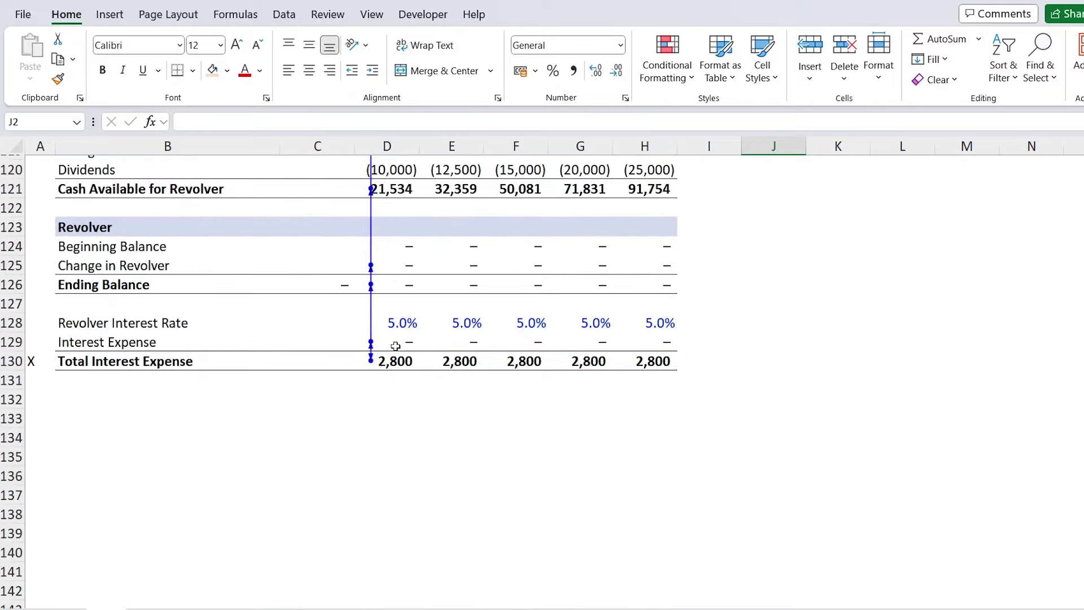
scroll(363, 367, "up", 20)
scroll(363, 367, "up", 11)
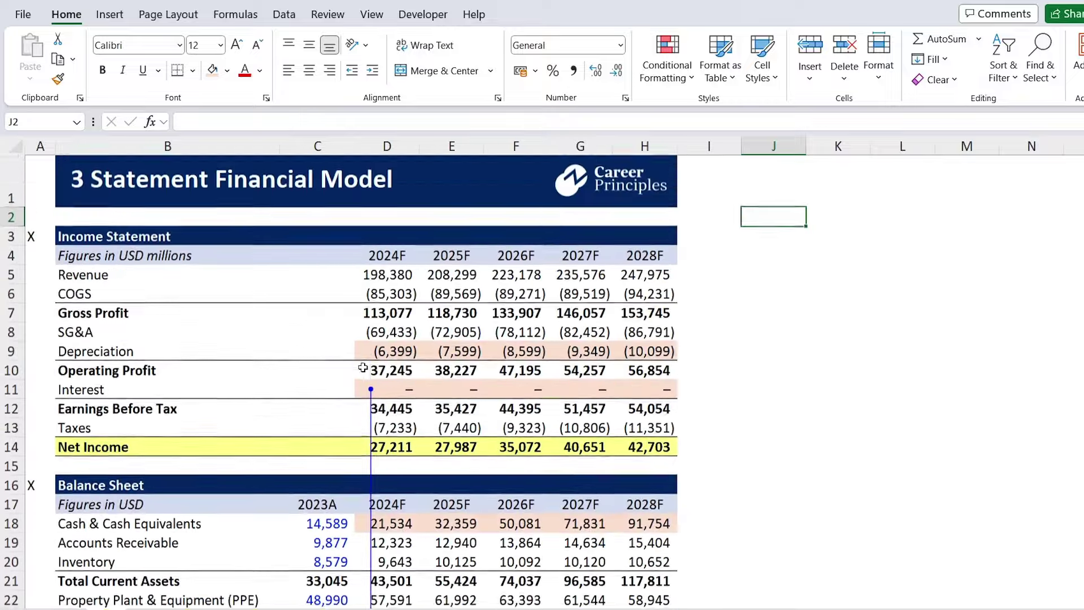
left_click(22, 17)
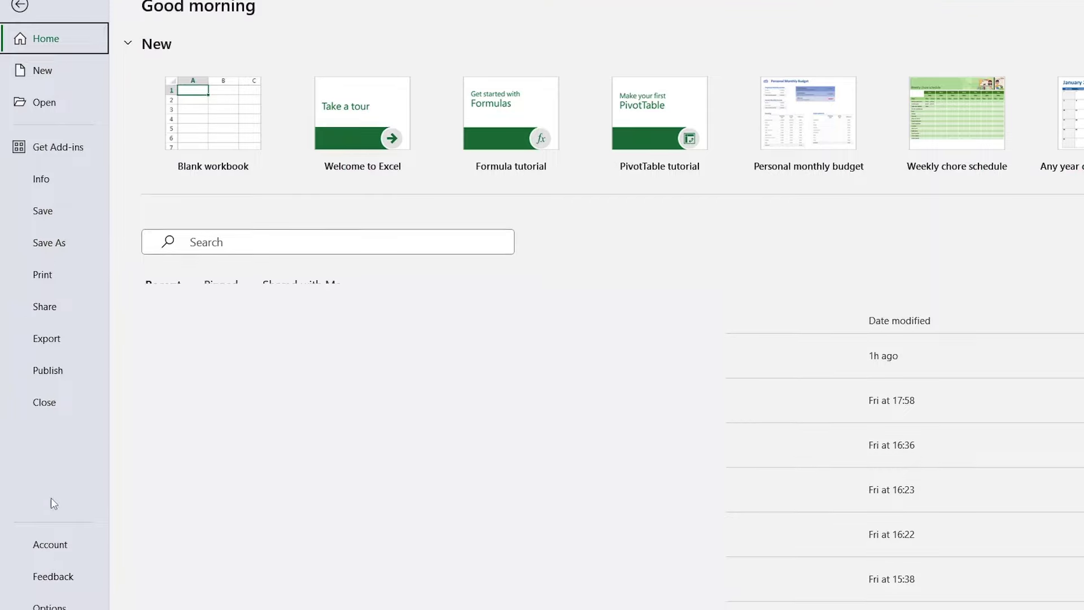
left_click(49, 594)
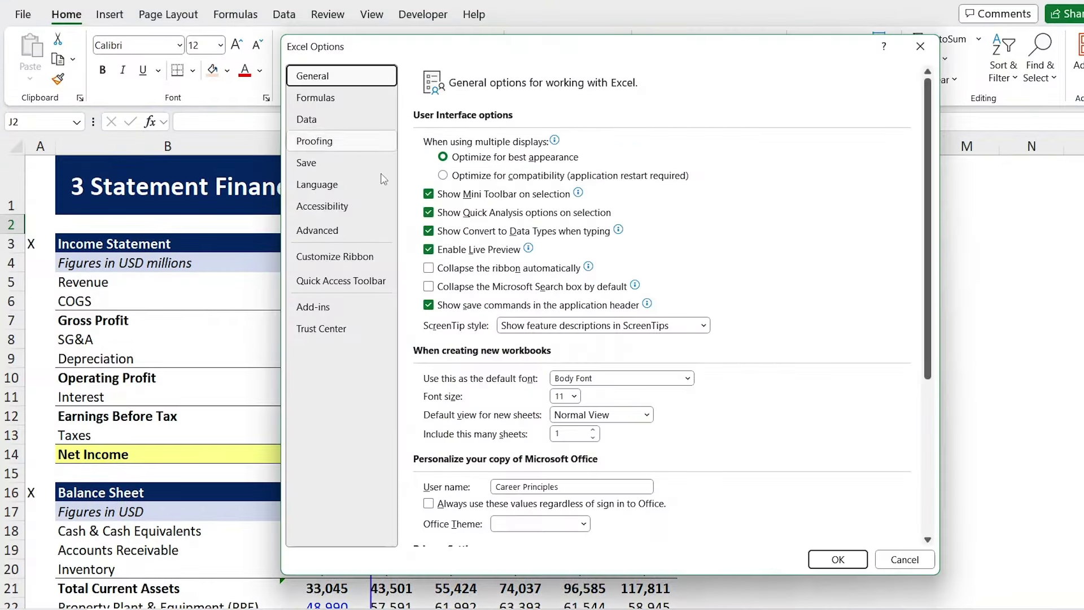
left_click(351, 97)
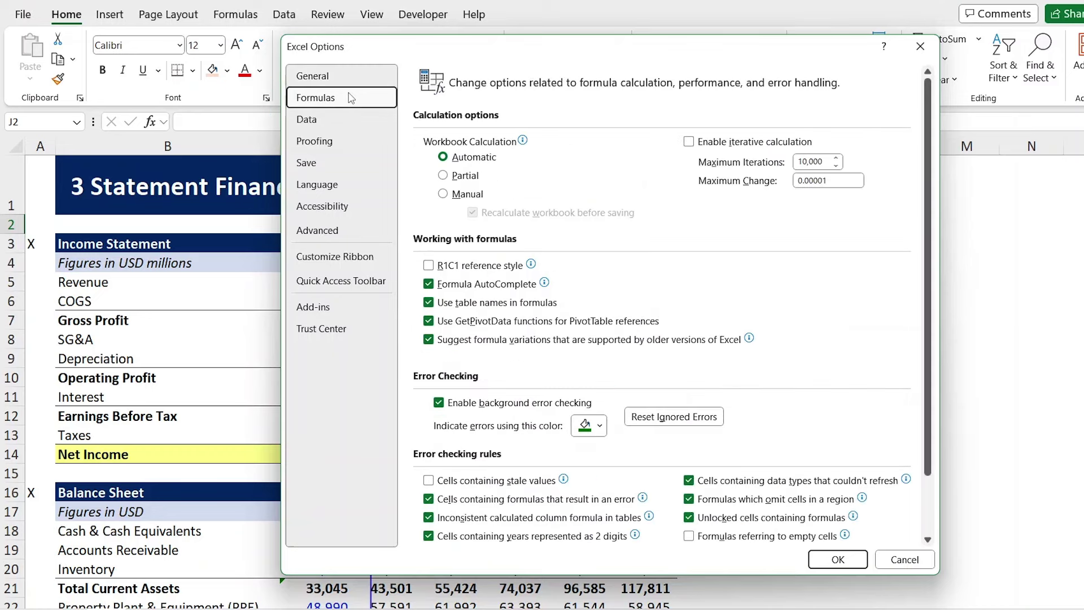
left_click(723, 141)
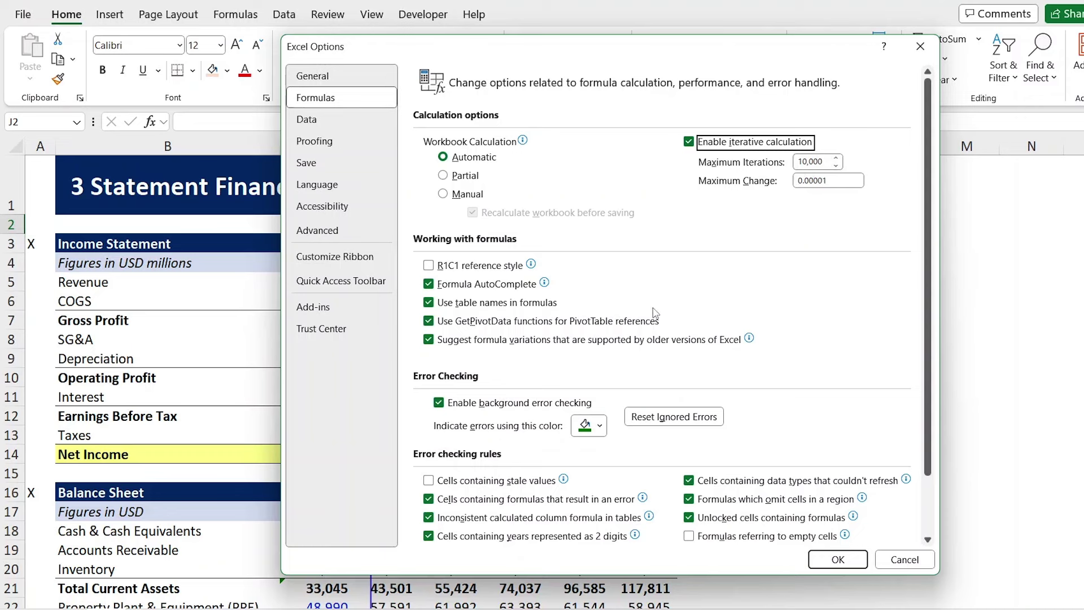
left_click(832, 559)
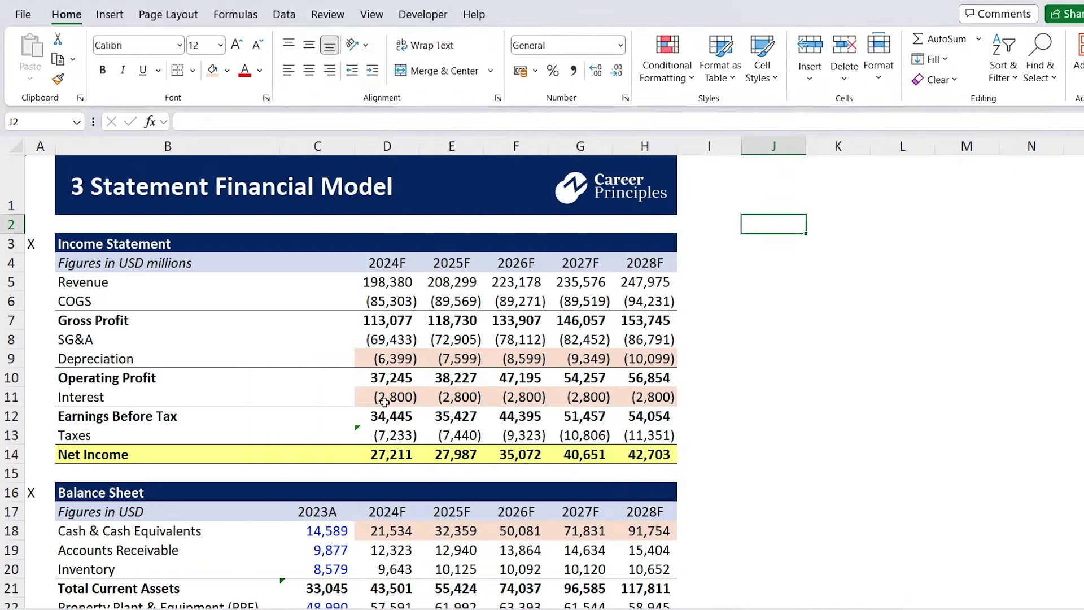
Test the circular interest link by overriding the 2025F Cash Available for Revolver in E121 with -75000
scroll(413, 436, "down", 13)
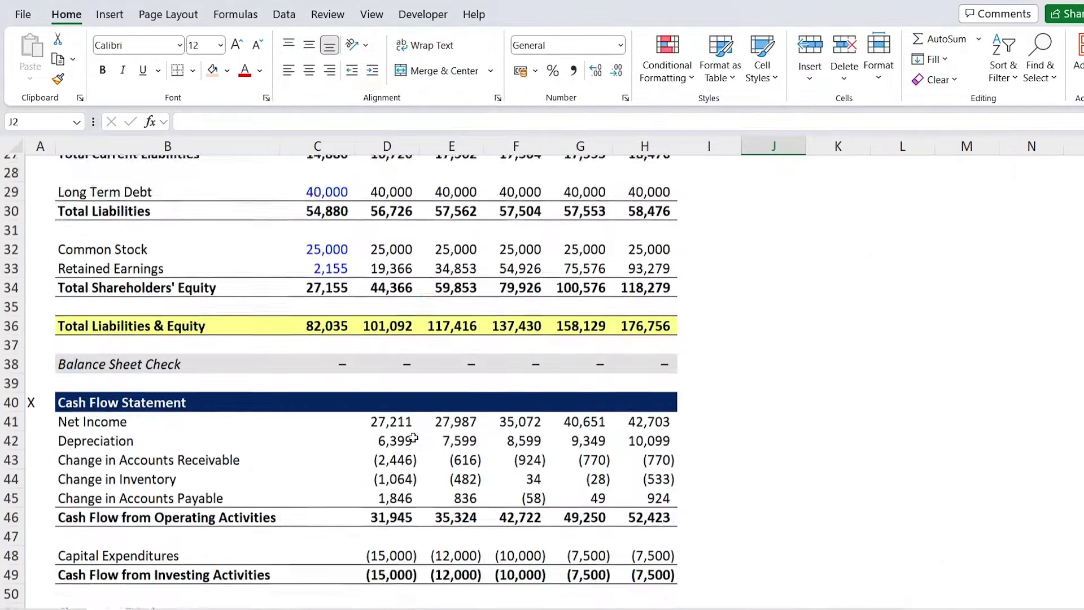
scroll(381, 333, "up", 3)
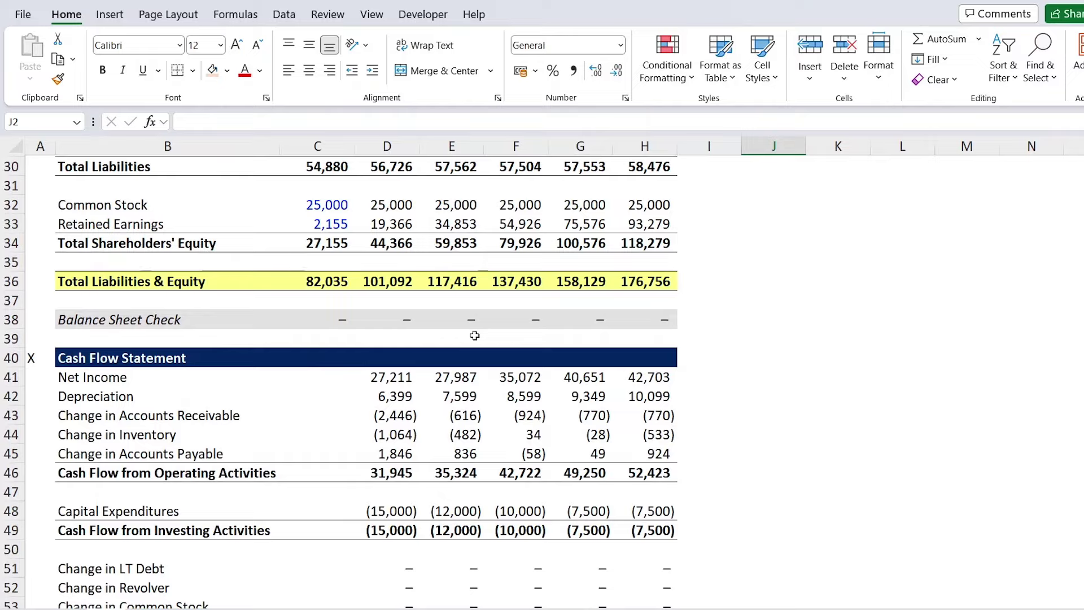
scroll(413, 363, "down", 13)
scroll(413, 363, "down", 15)
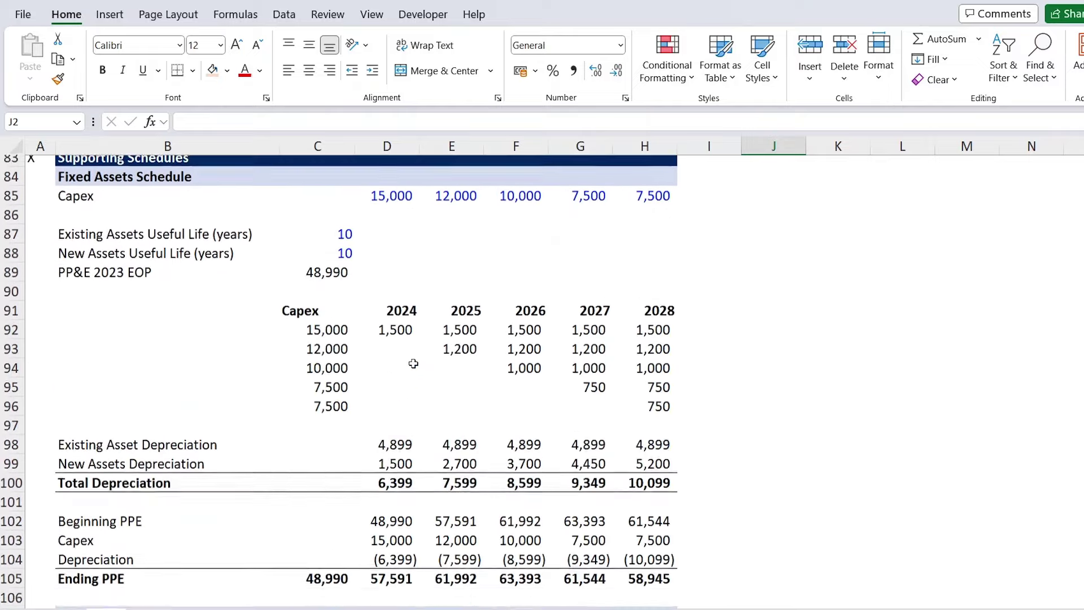
scroll(413, 363, "up", 2)
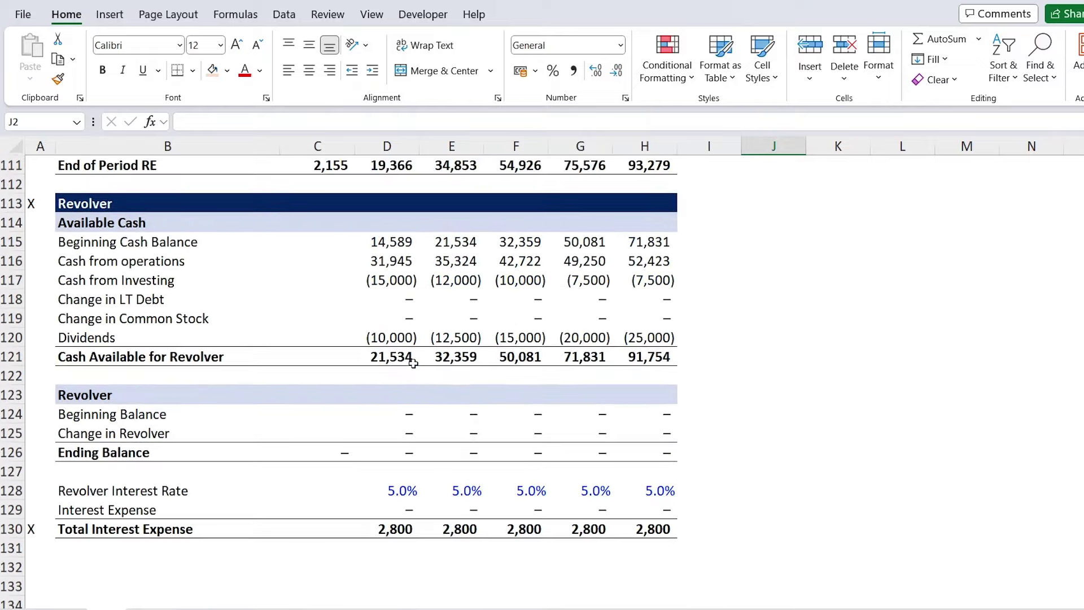
left_click(475, 357)
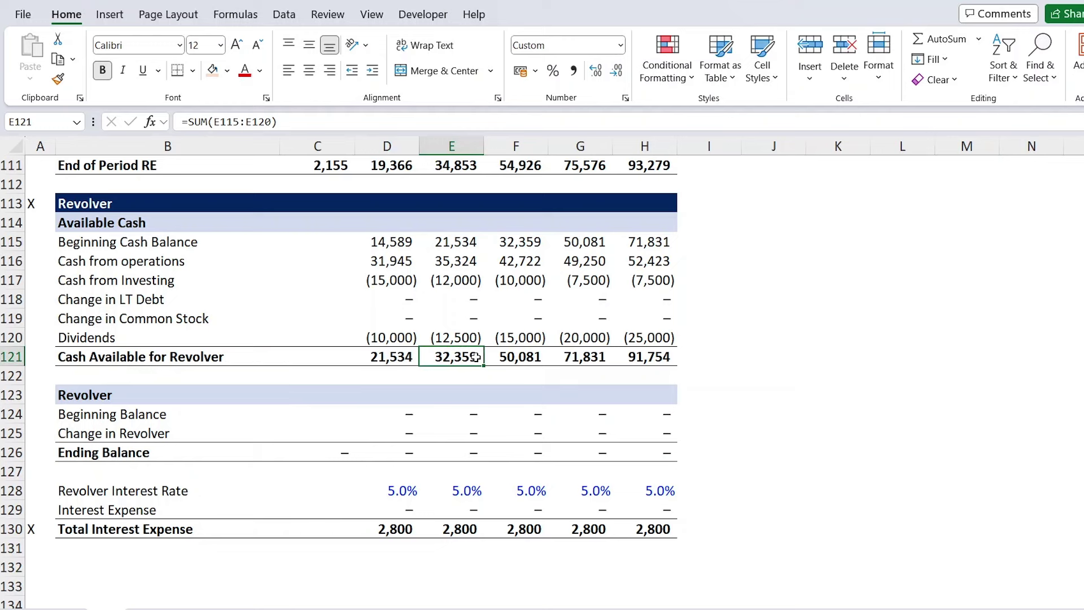
double_click(475, 357)
type("-750")
type("00")
key("Return")
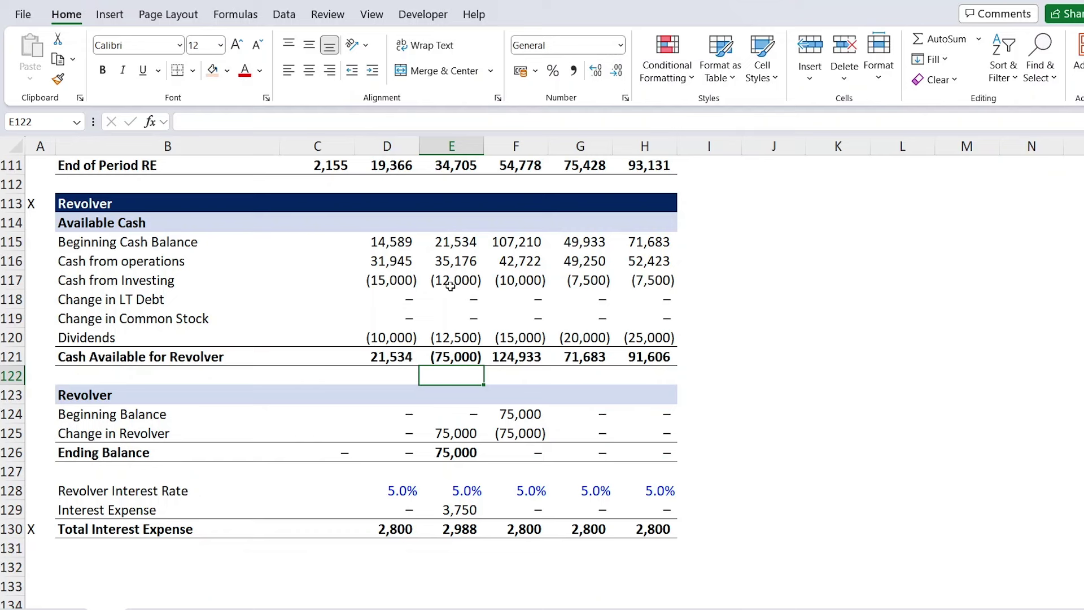
Examine how the revolver draw flows through the balance sheet, the Balance Sheet Check and the Income Statement's Interest line
scroll(450, 286, "up", 20)
scroll(450, 286, "up", 9)
scroll(470, 461, "down", 5)
scroll(470, 461, "up", 1)
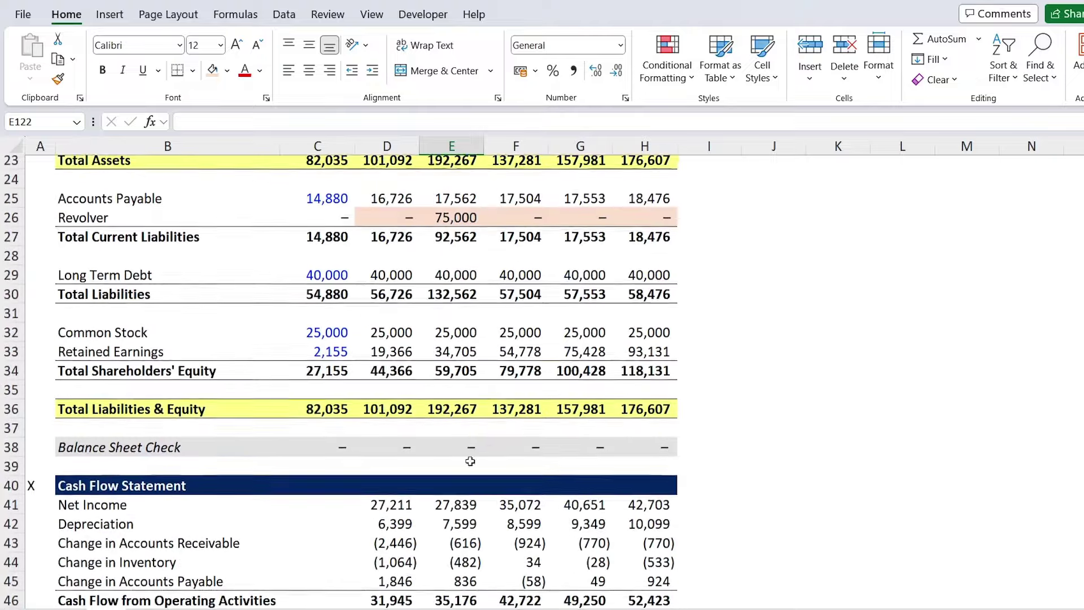
scroll(503, 439, "up", 8)
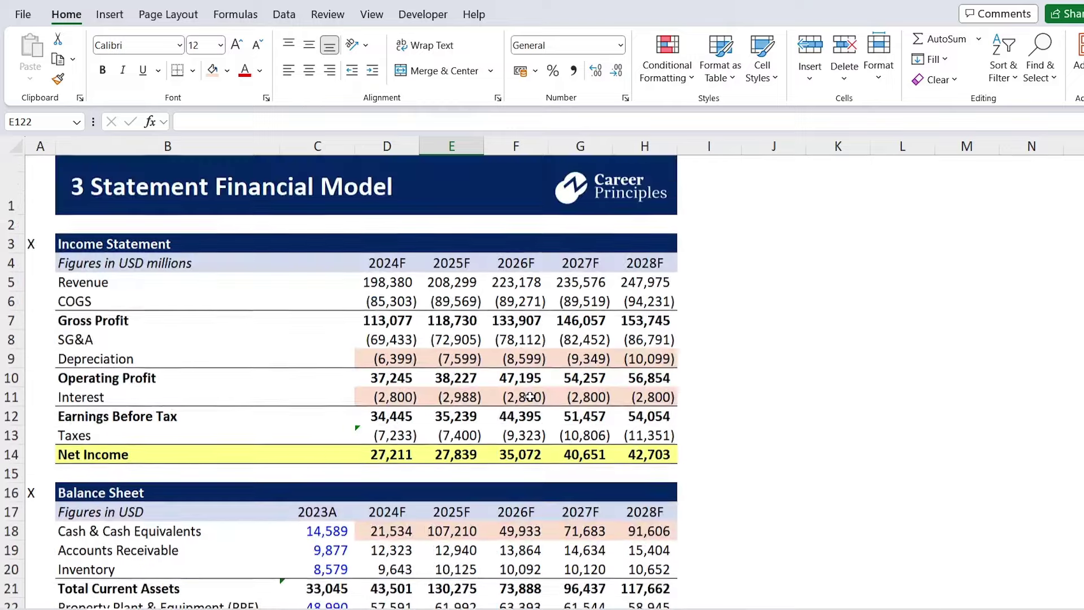